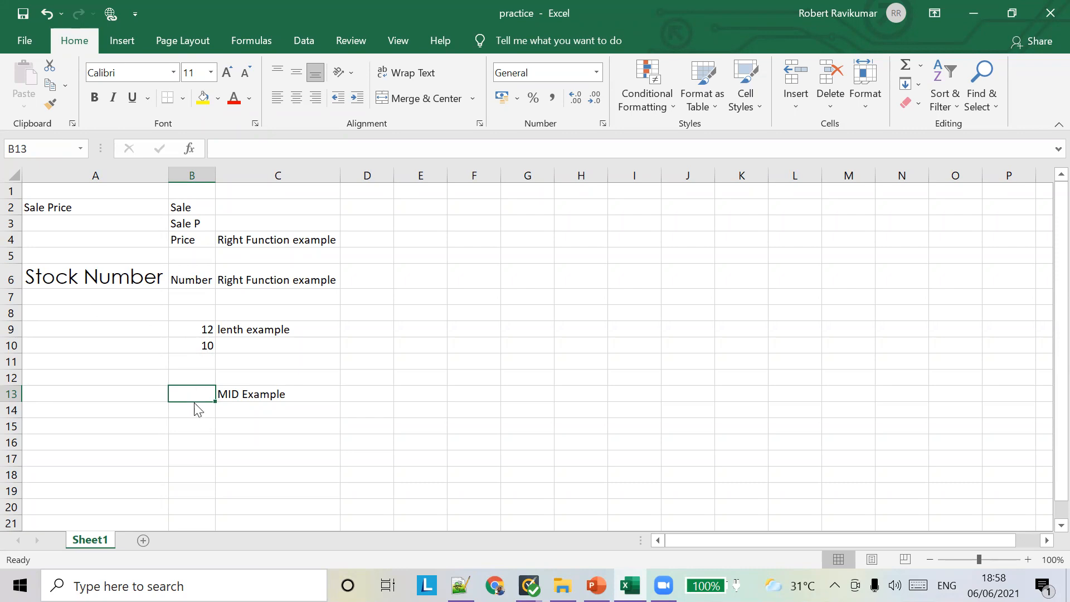
{"action": "type", "text": "="}
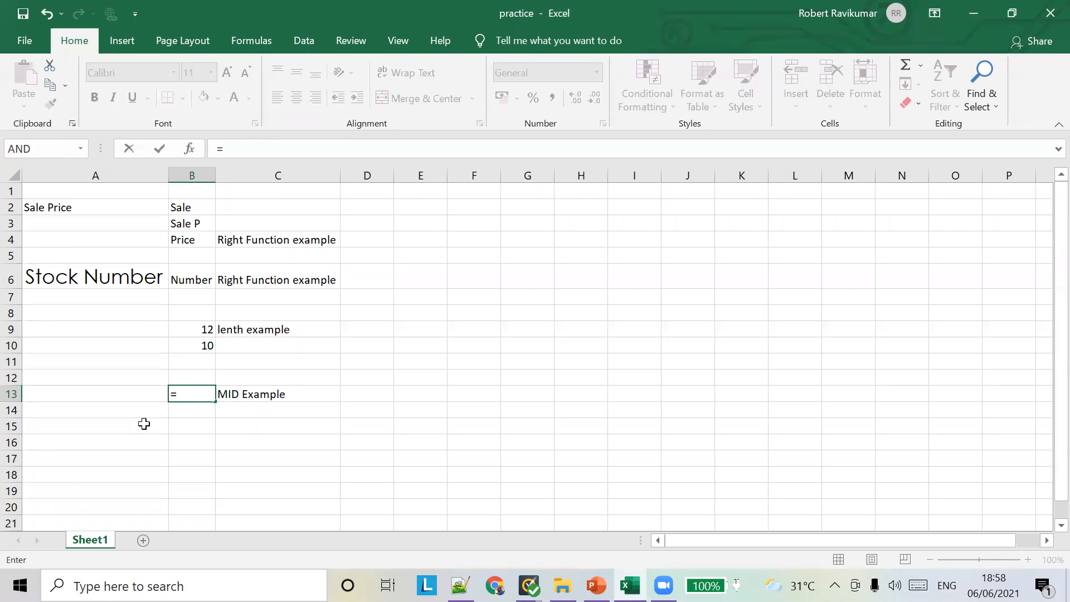
{"action": "type", "text": "("}
{"action": "key", "text": "Left"}
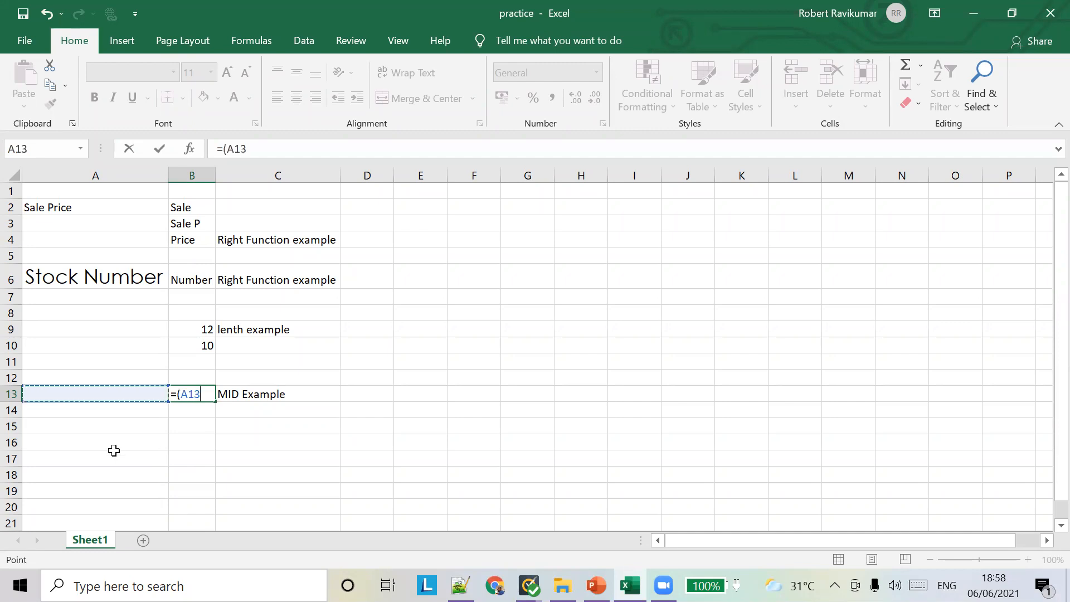
{"action": "key", "text": "BackSpace"}
{"action": "key", "text": "BackSpace"}
{"action": "key", "text": "BackSpace"}
{"action": "key", "text": "BackSpace"}
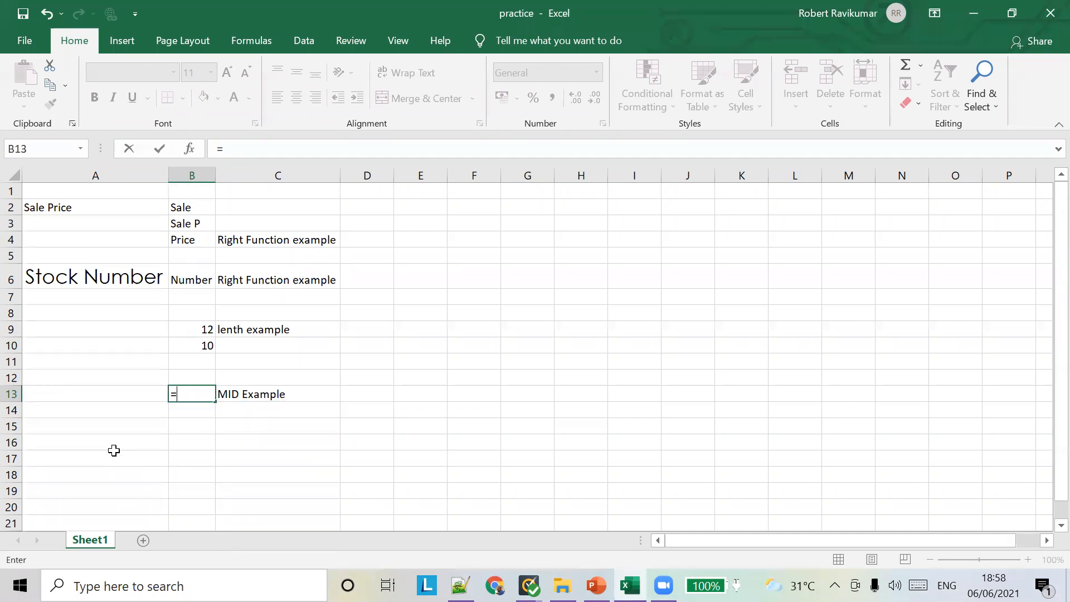
{"action": "type", "text": "MID("}
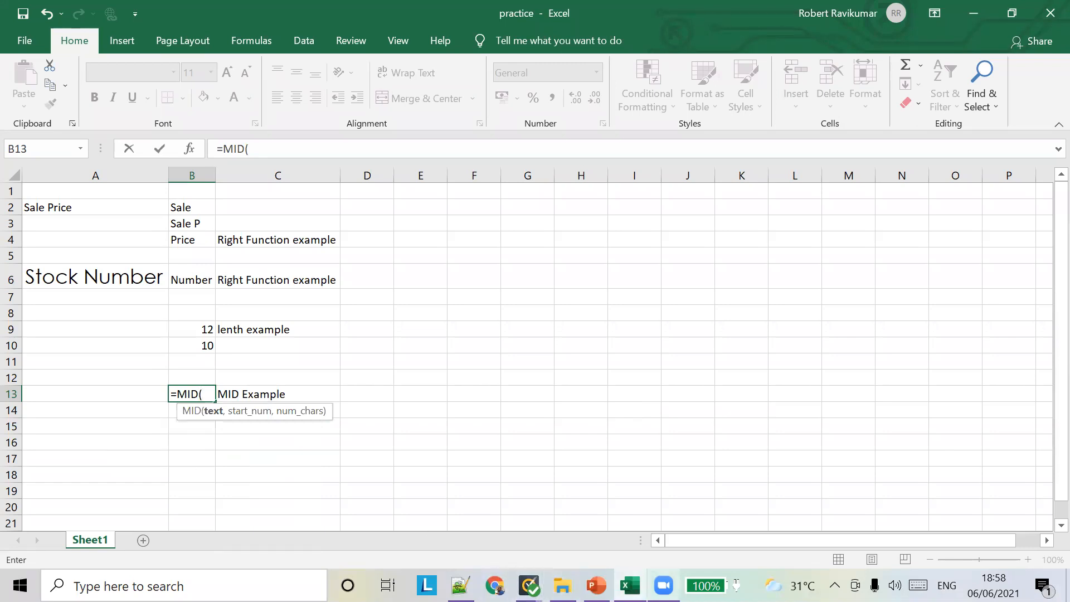
{"action": "left_click", "coordinate": [663, 585]}
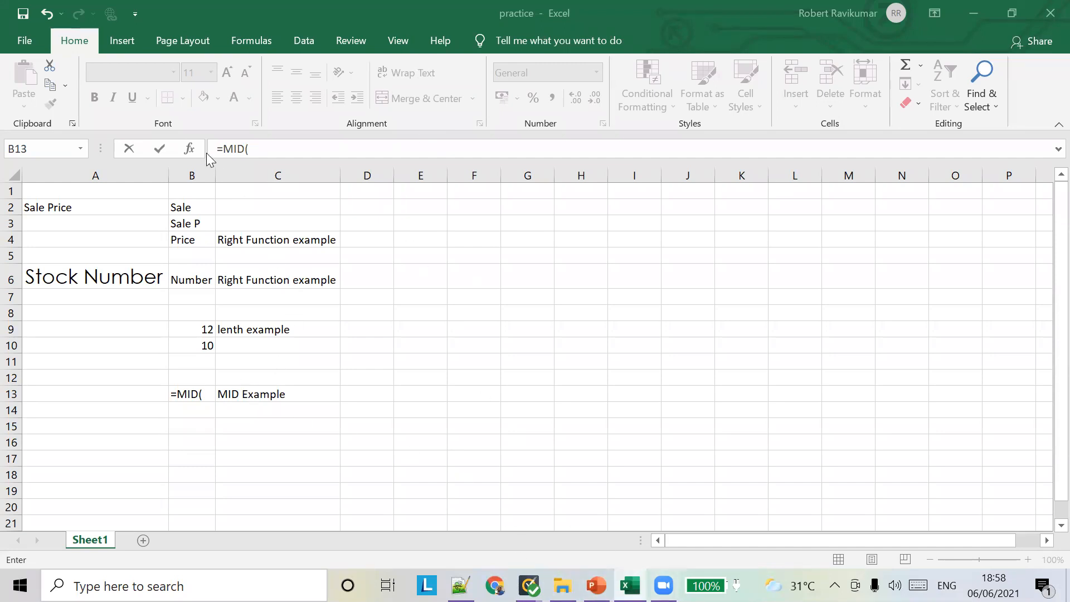
{"action": "left_click", "coordinate": [293, 396]}
{"action": "key", "text": "Return"}
{"action": "key", "text": "Return"}
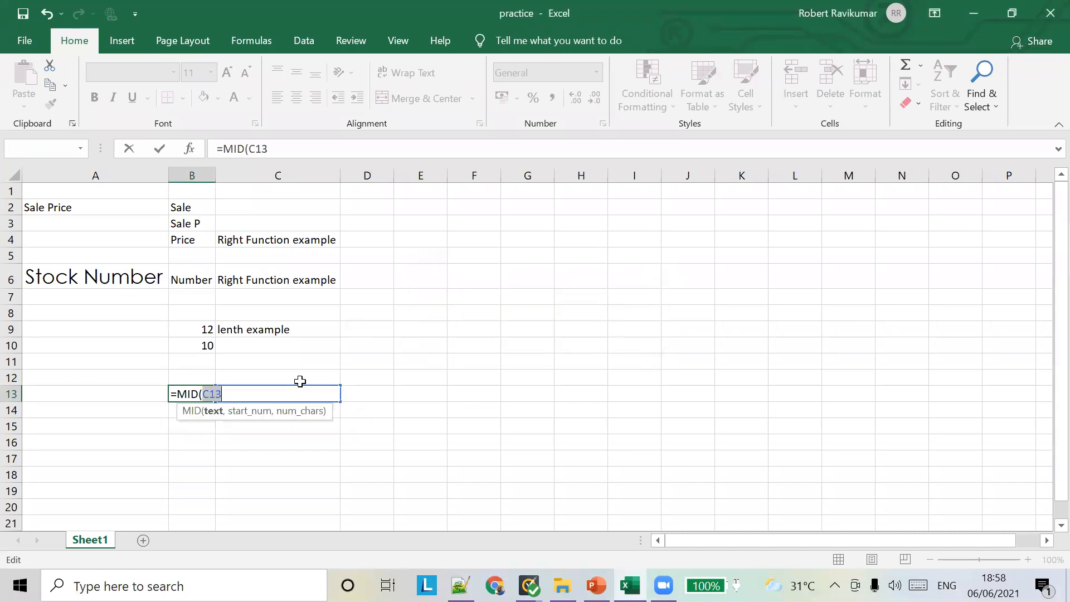
{"action": "key", "text": "Return"}
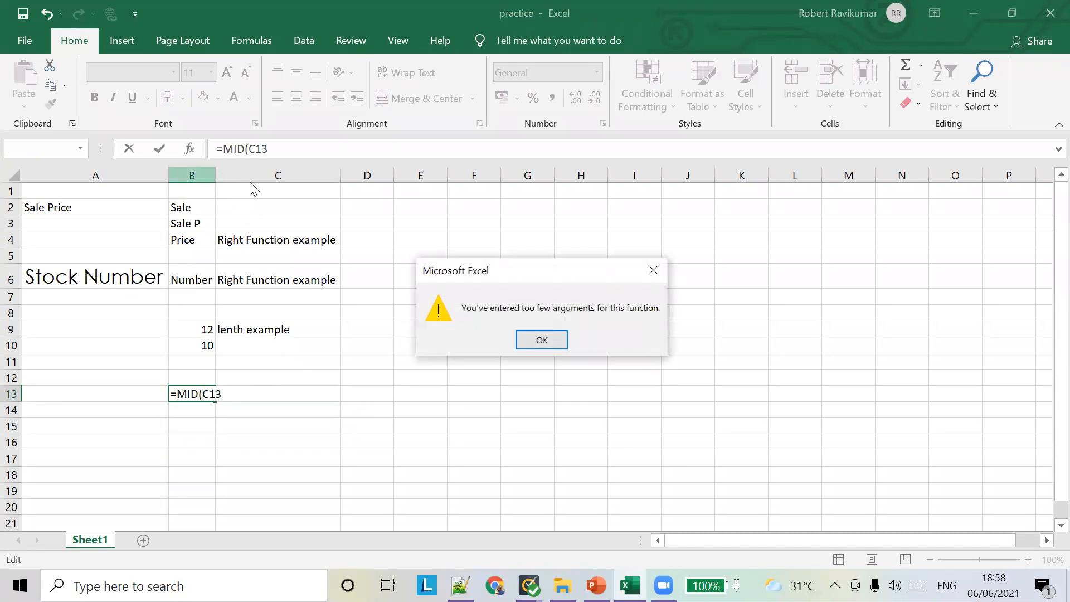
{"action": "left_click", "coordinate": [530, 342]}
{"action": "key", "text": "Escape"}
Change the C13 label to 'MID Example tock' and return to cell B13
{"action": "left_click", "coordinate": [308, 396]}
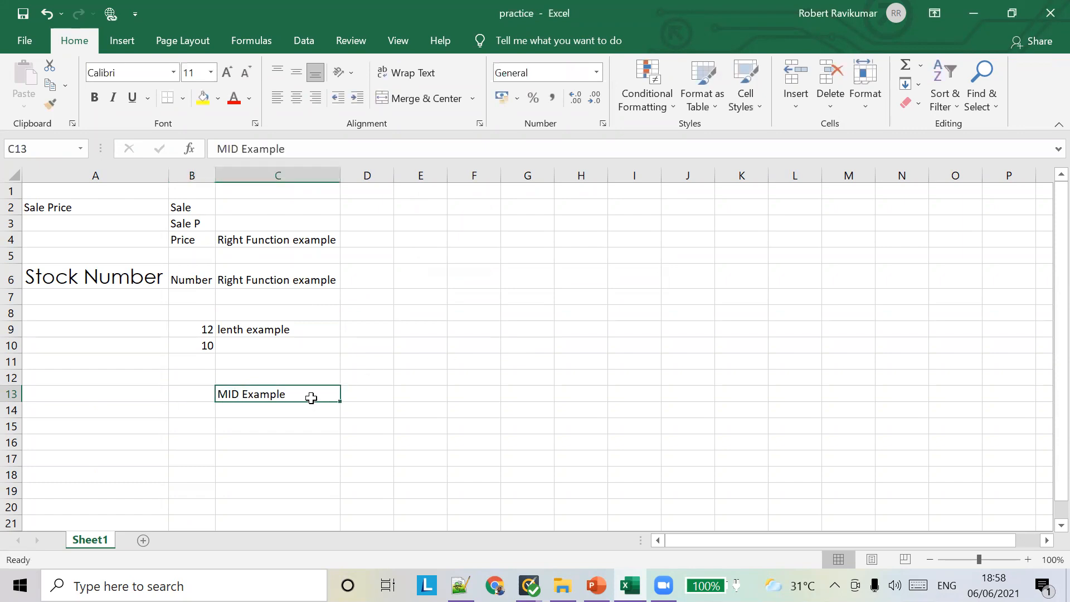
{"action": "left_click", "coordinate": [333, 146]}
{"action": "type", "text": "tock"}
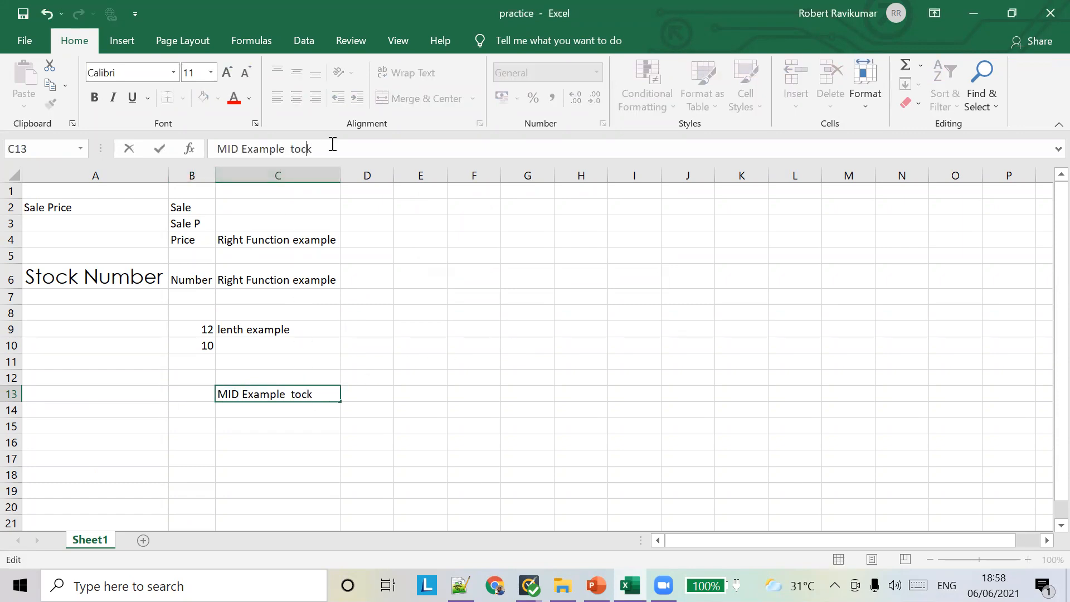
{"action": "left_click", "coordinate": [184, 399]}
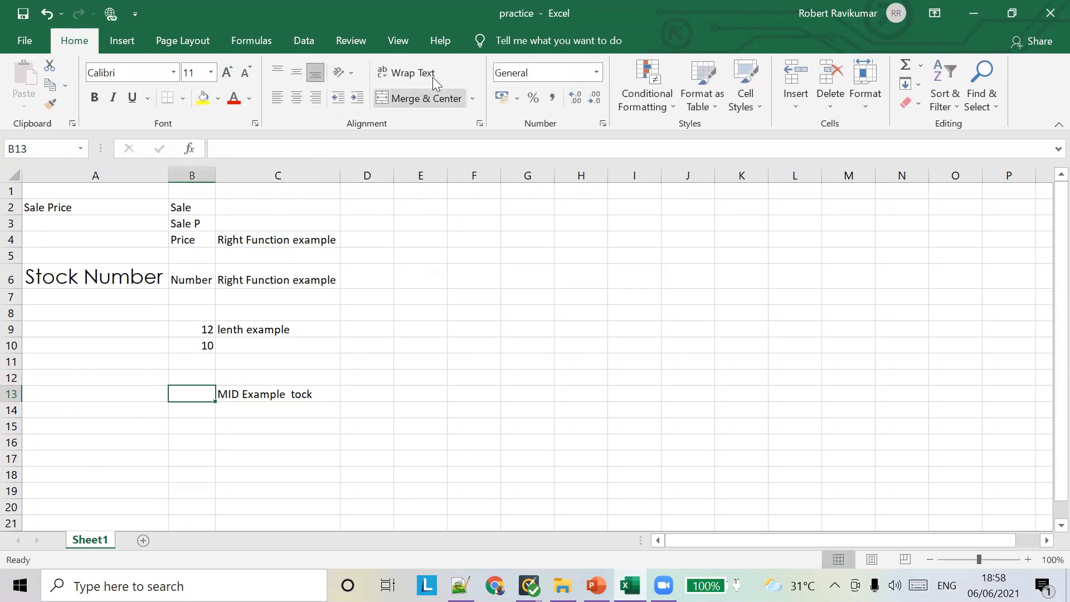
{"action": "left_click", "coordinate": [433, 77]}
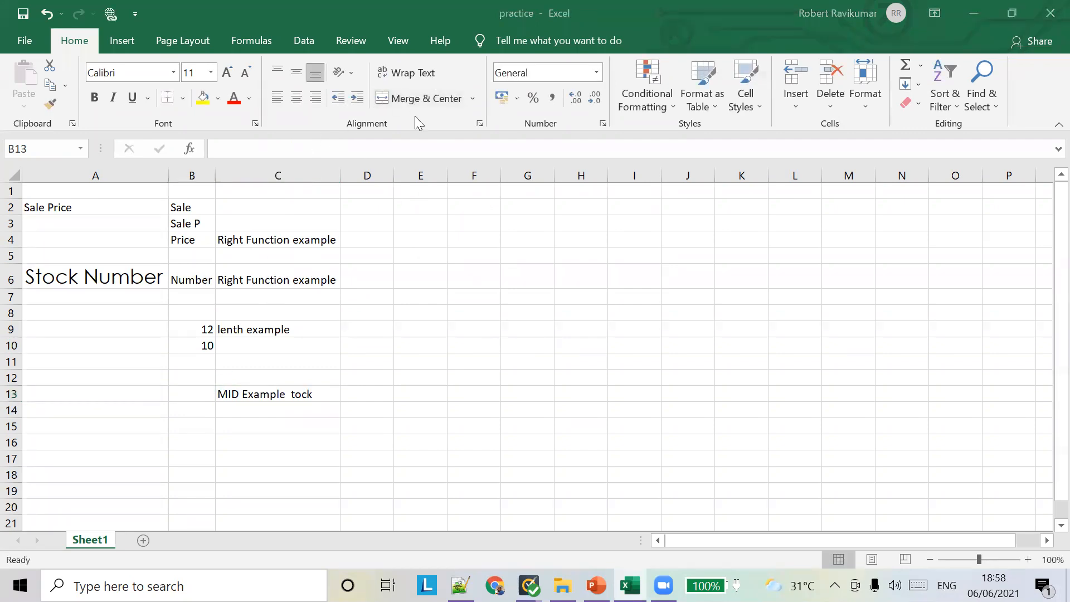
{"action": "left_click", "coordinate": [193, 391]}
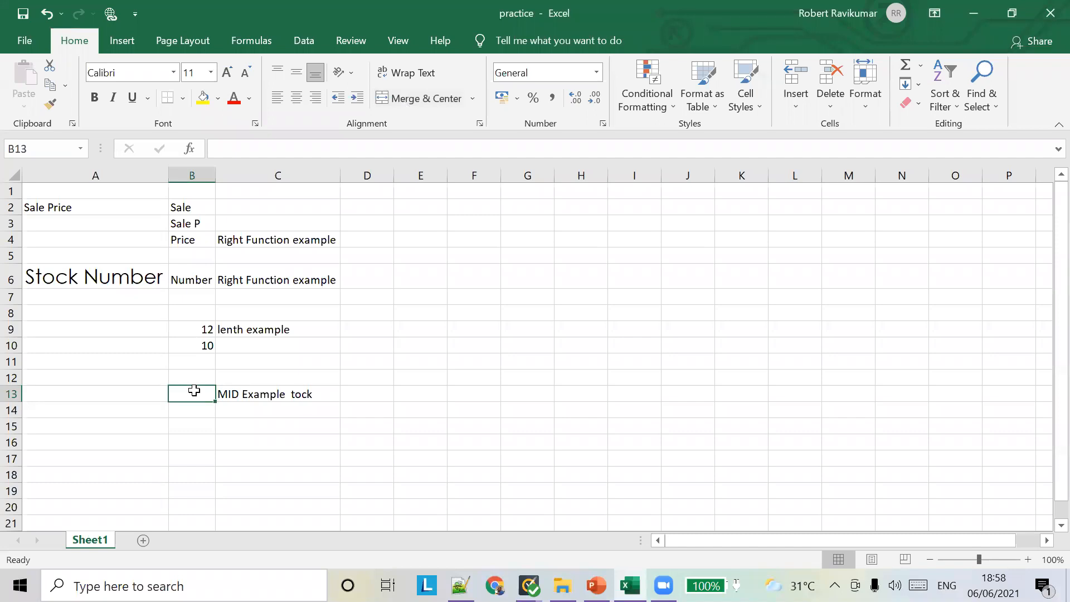
{"action": "left_click", "coordinate": [288, 331]}
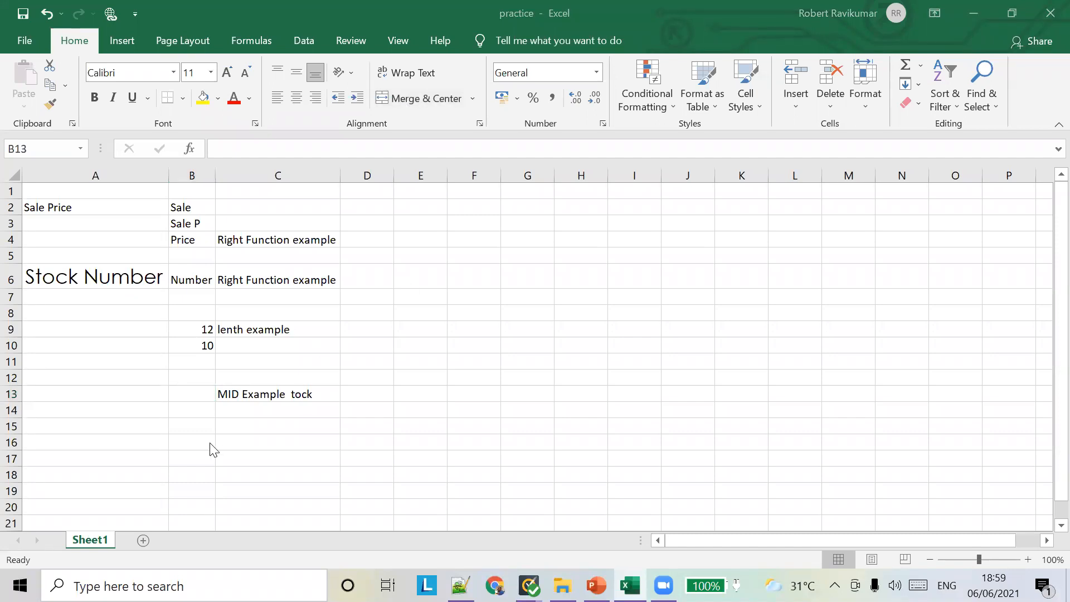
{"action": "left_click", "coordinate": [201, 394]}
Enter =MID(A6,2,4) in B13 so it returns 'tock'
{"action": "type", "text": "=MID"}
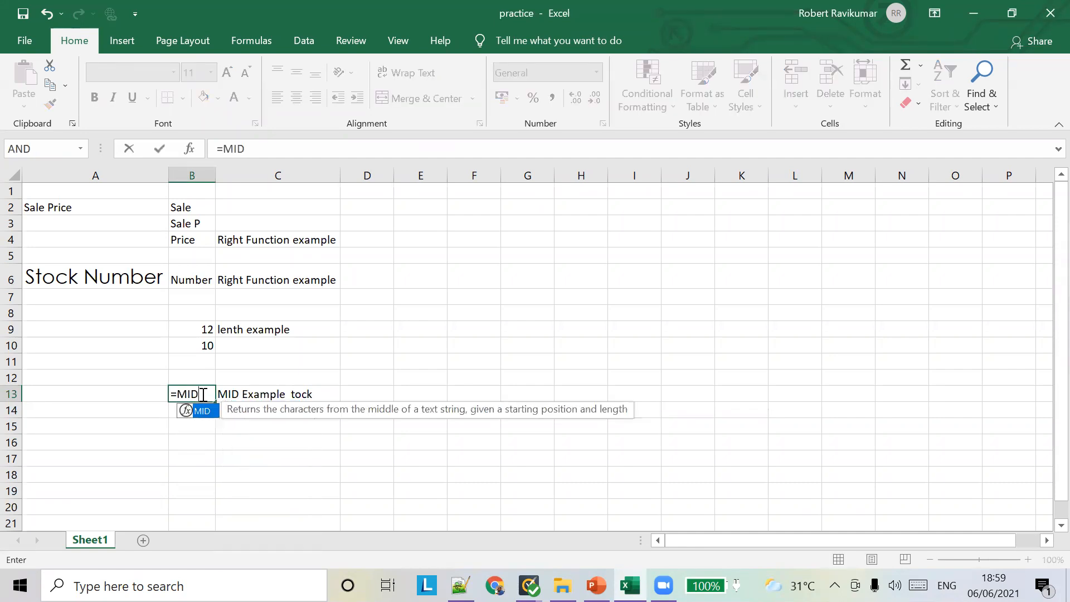
{"action": "type", "text": "(A"}
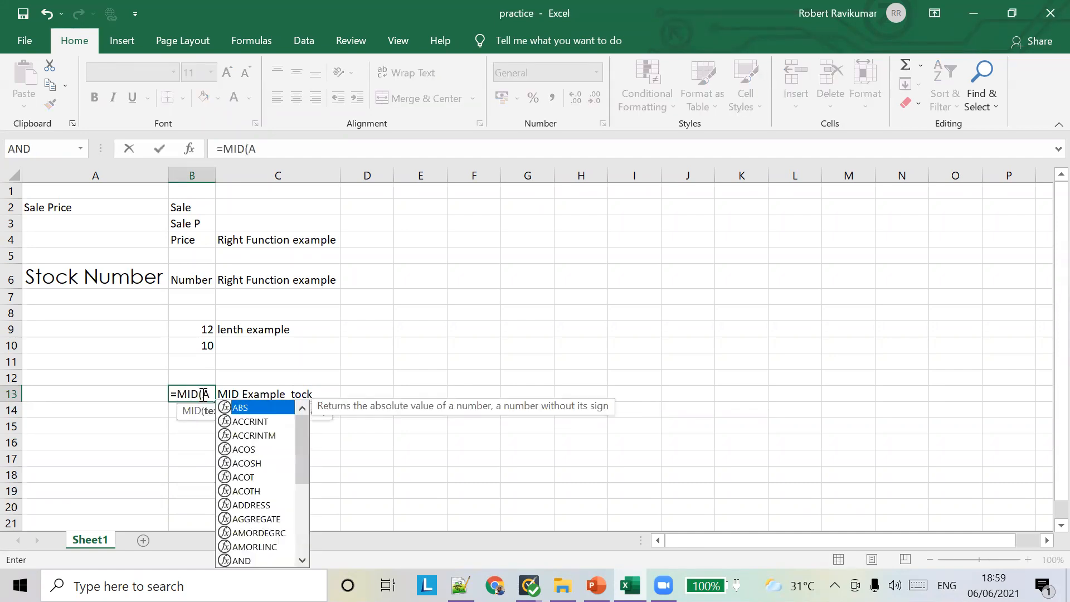
{"action": "type", "text": "6,"}
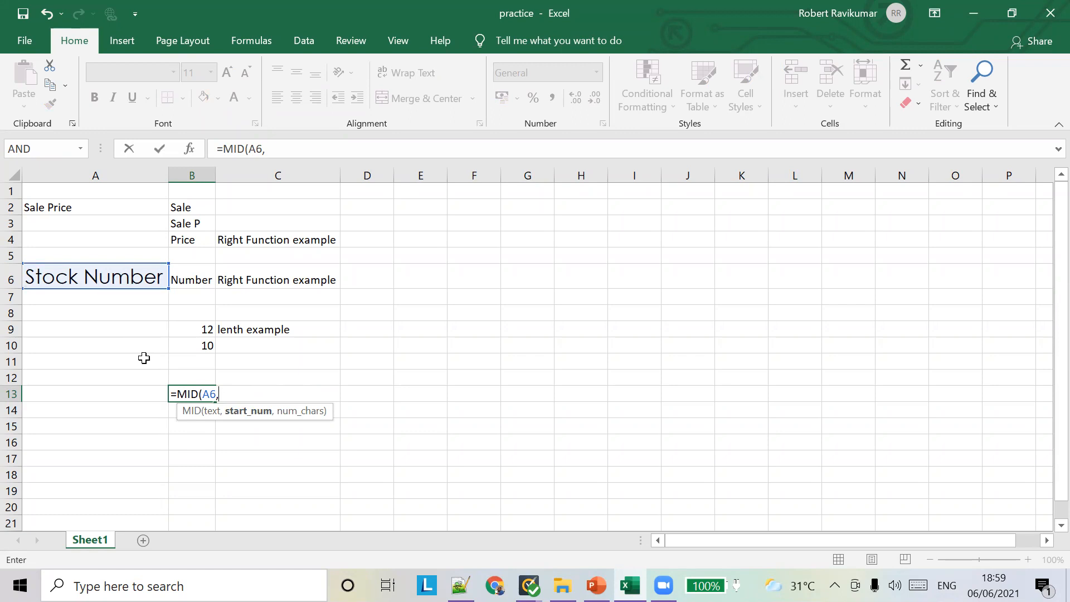
{"action": "type", "text": "2,"}
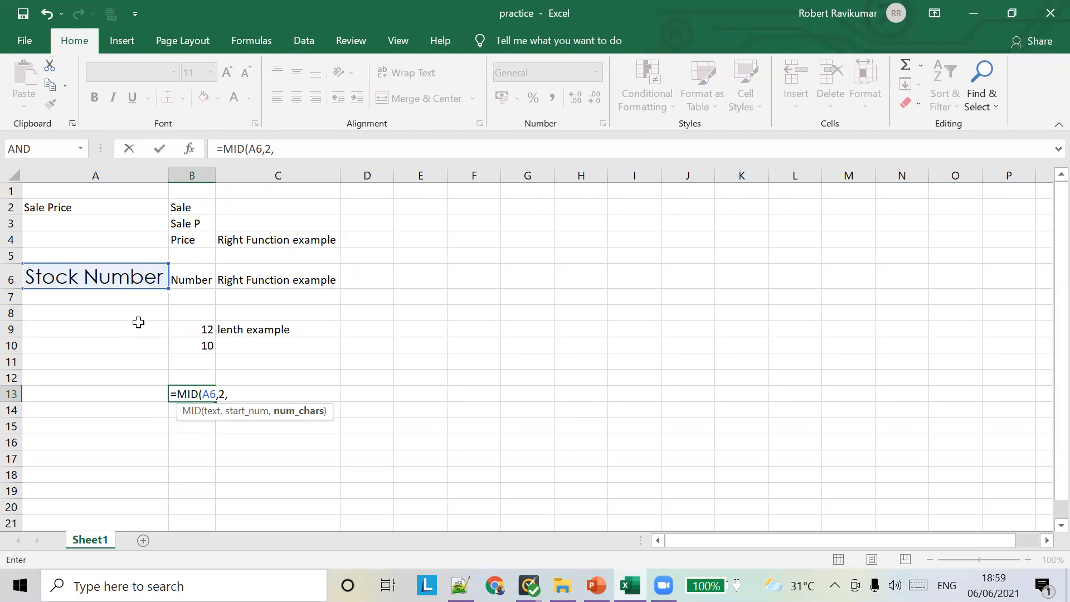
{"action": "type", "text": "4"}
{"action": "key", "text": "Tab"}
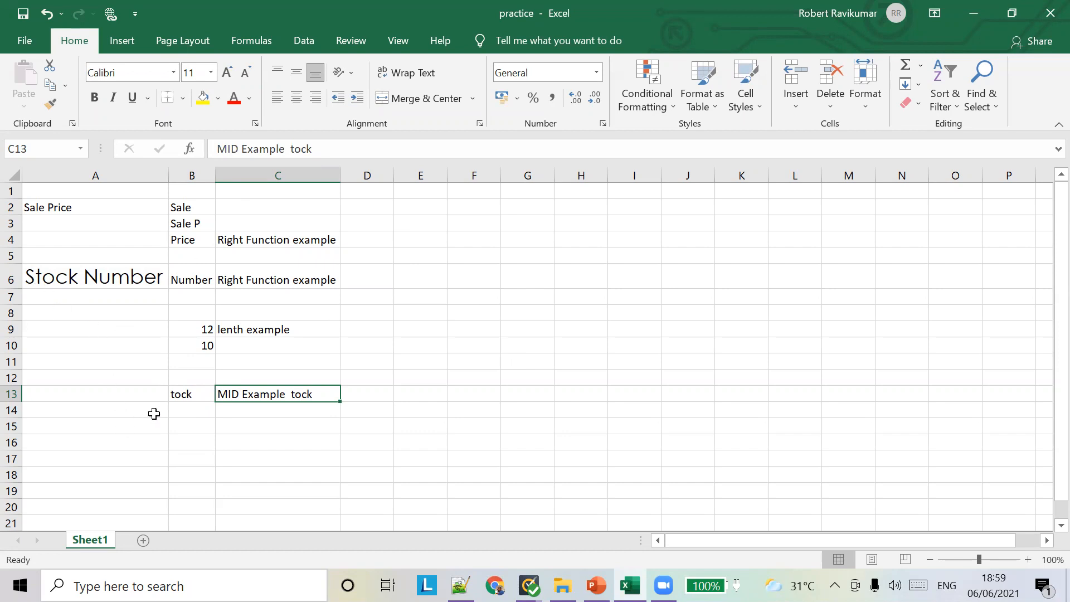
Enter =MID(A6,7,6) in B14 to return 'Number', correcting typos in the arguments
{"action": "left_click", "coordinate": [186, 413]}
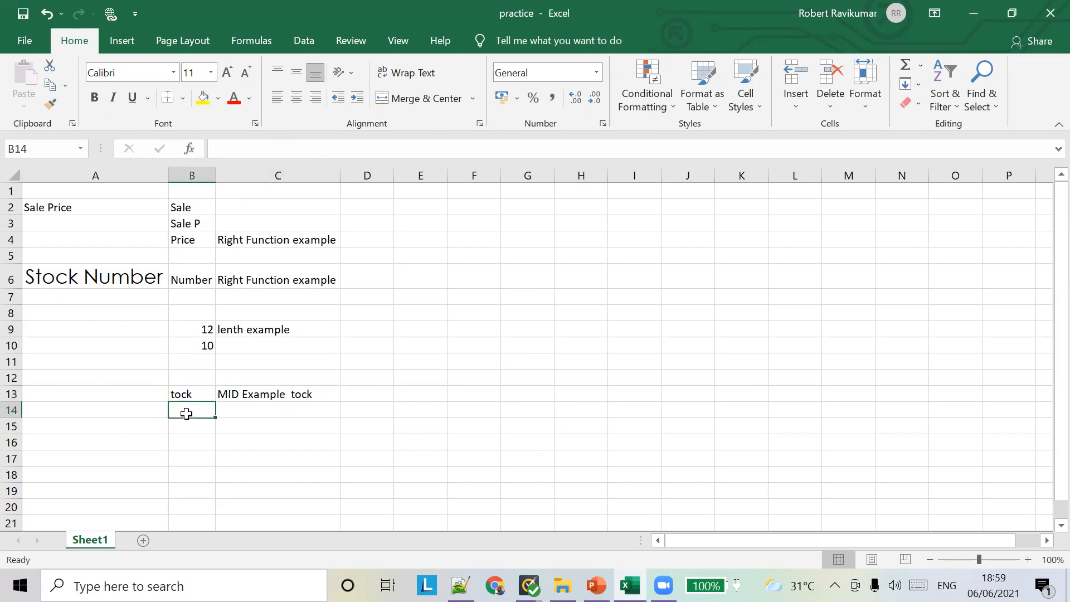
{"action": "key", "text": "Right"}
{"action": "key", "text": "Left"}
{"action": "type", "text": "="}
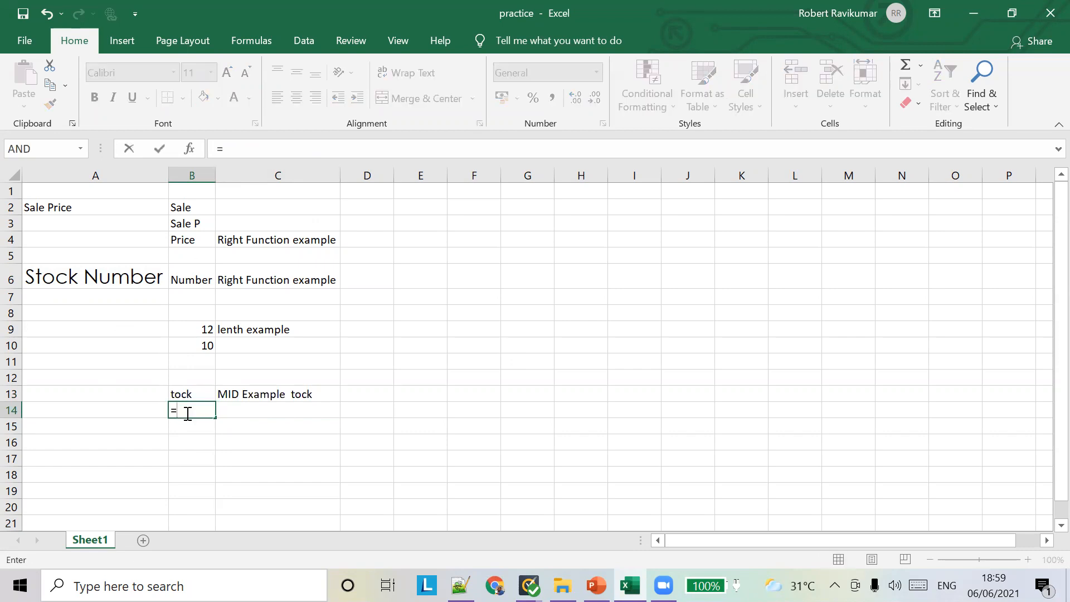
{"action": "type", "text": "MID("}
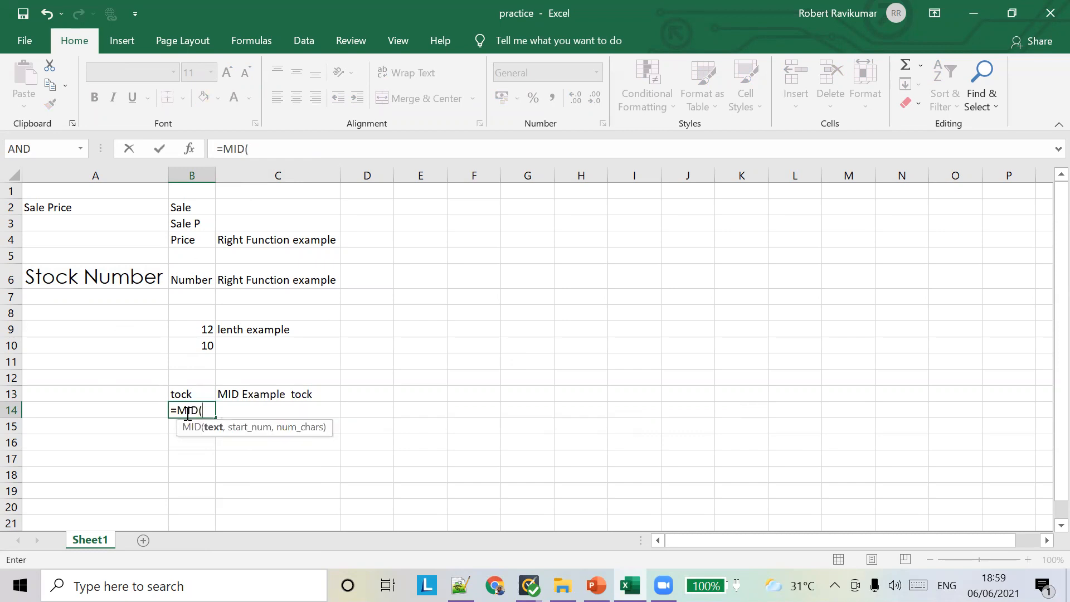
{"action": "type", "text": "A1"}
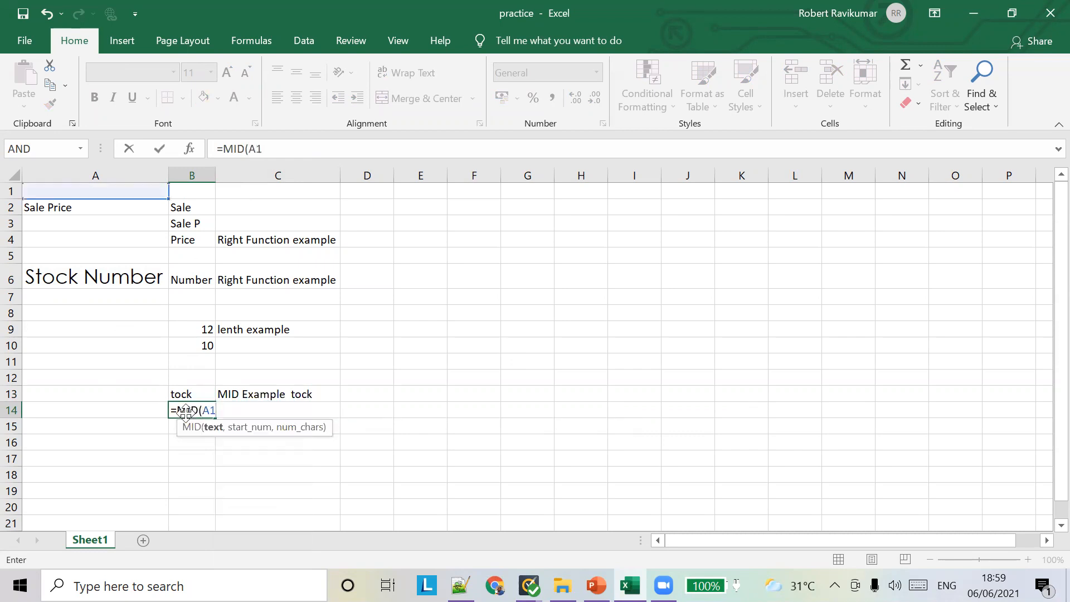
{"action": "key", "text": "BackSpace"}
{"action": "type", "text": "6,"}
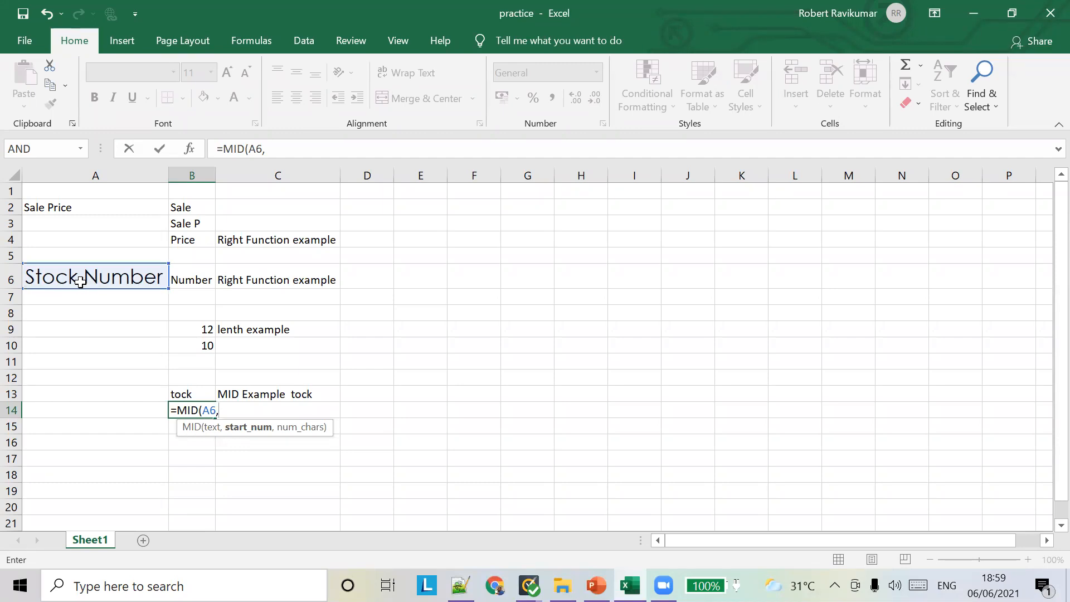
{"action": "type", "text": "6"}
{"action": "key", "text": "BackSpace"}
{"action": "type", "text": "7,"}
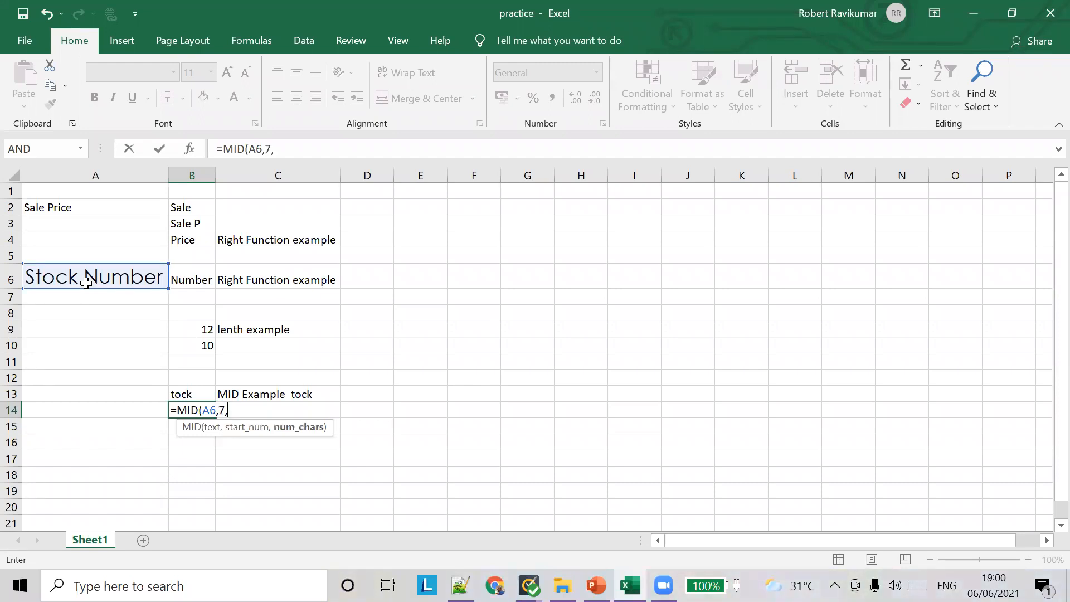
{"action": "type", "text": "6)"}
{"action": "key", "text": "Tab"}
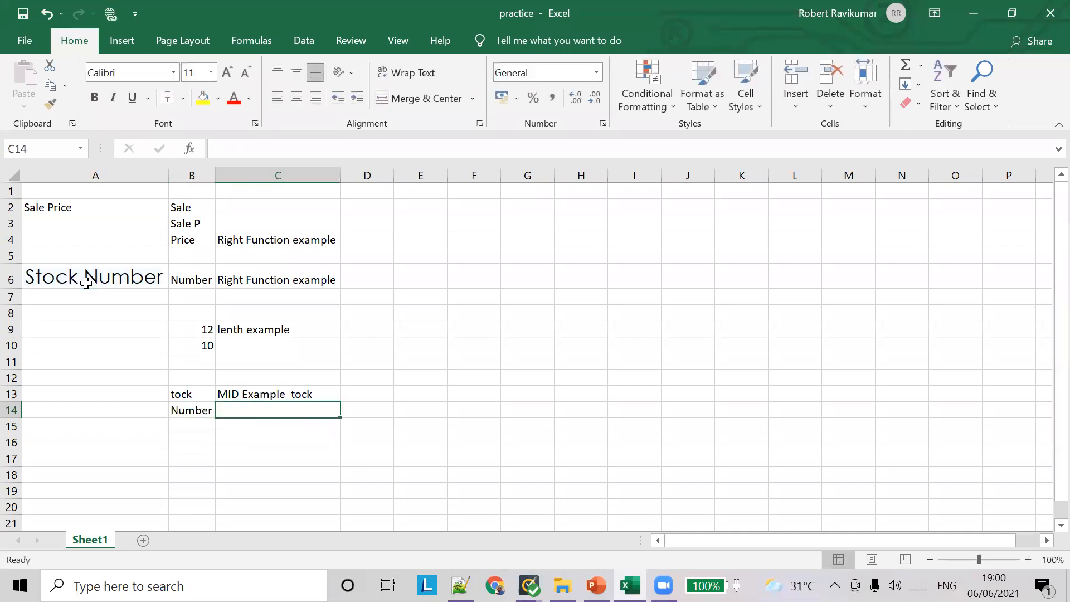
{"action": "left_click", "coordinate": [178, 423]}
{"action": "type", "text": "="}
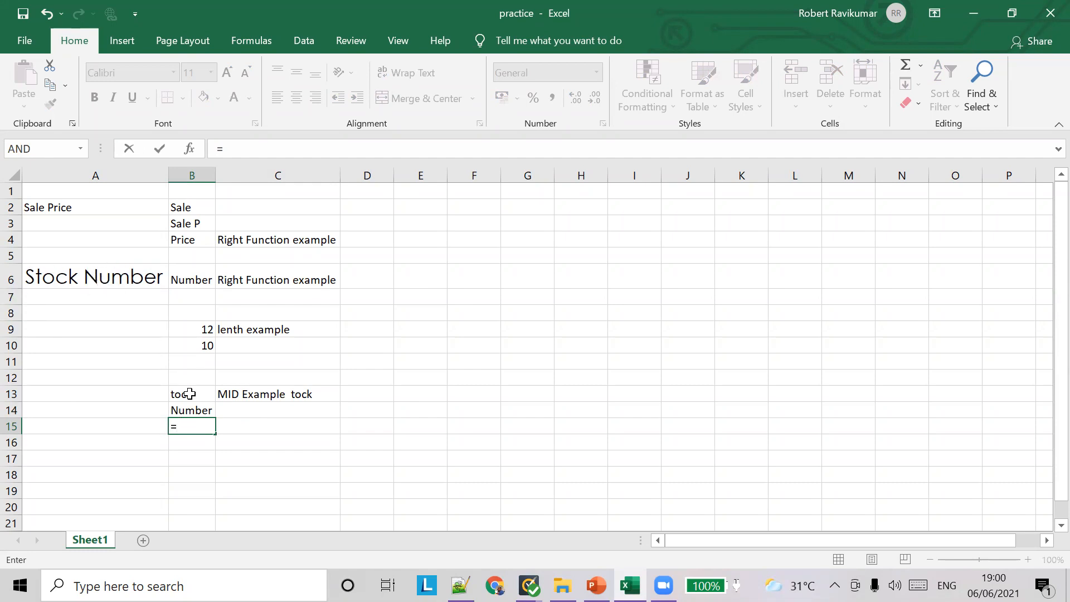
{"action": "type", "text": "MID("}
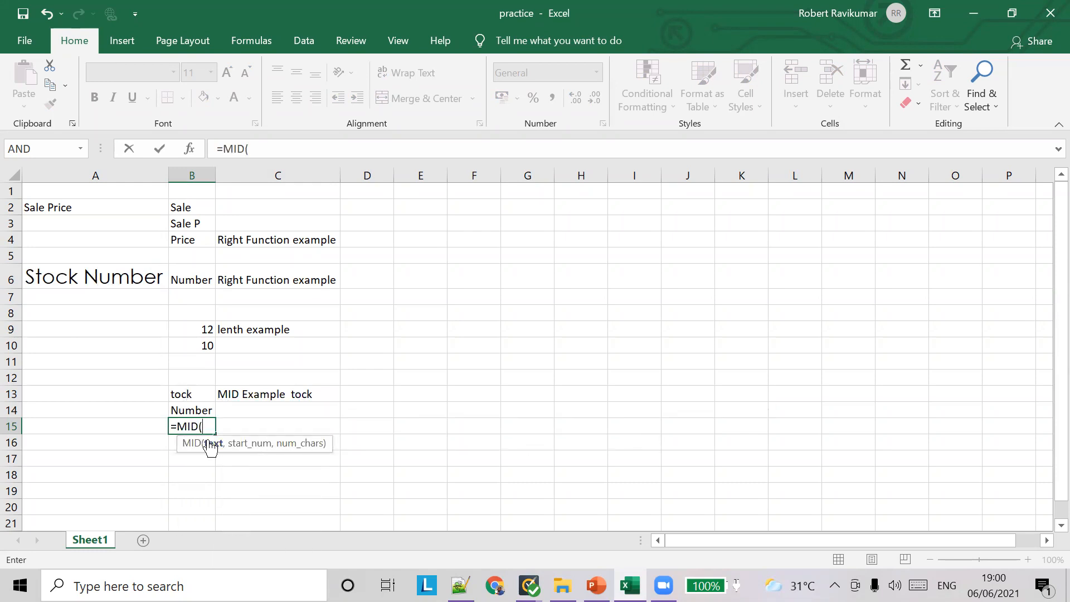
{"action": "left_click", "coordinate": [124, 279]}
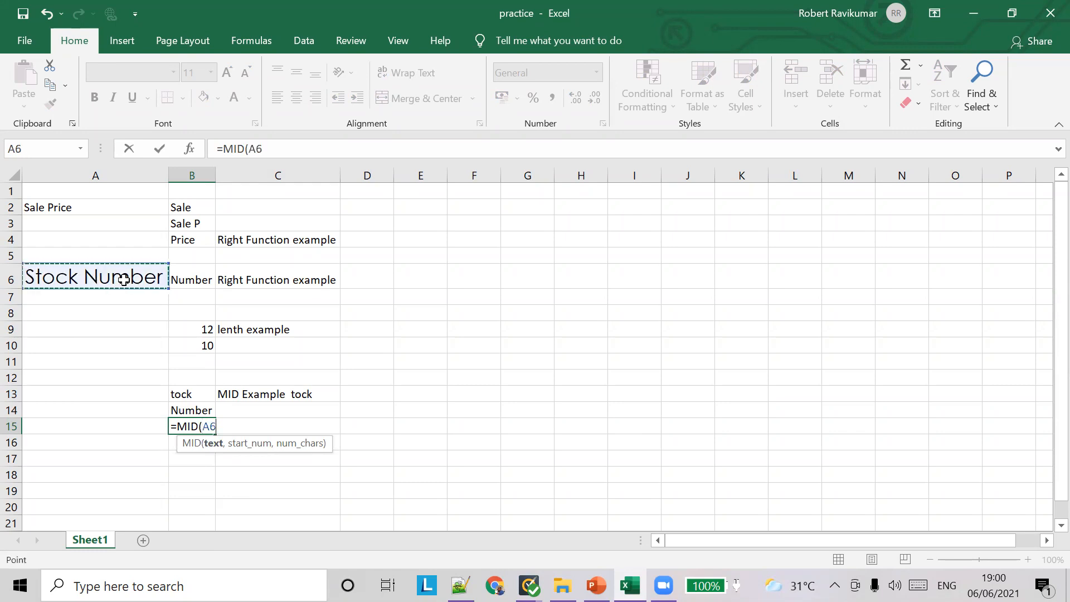
{"action": "type", "text": ","}
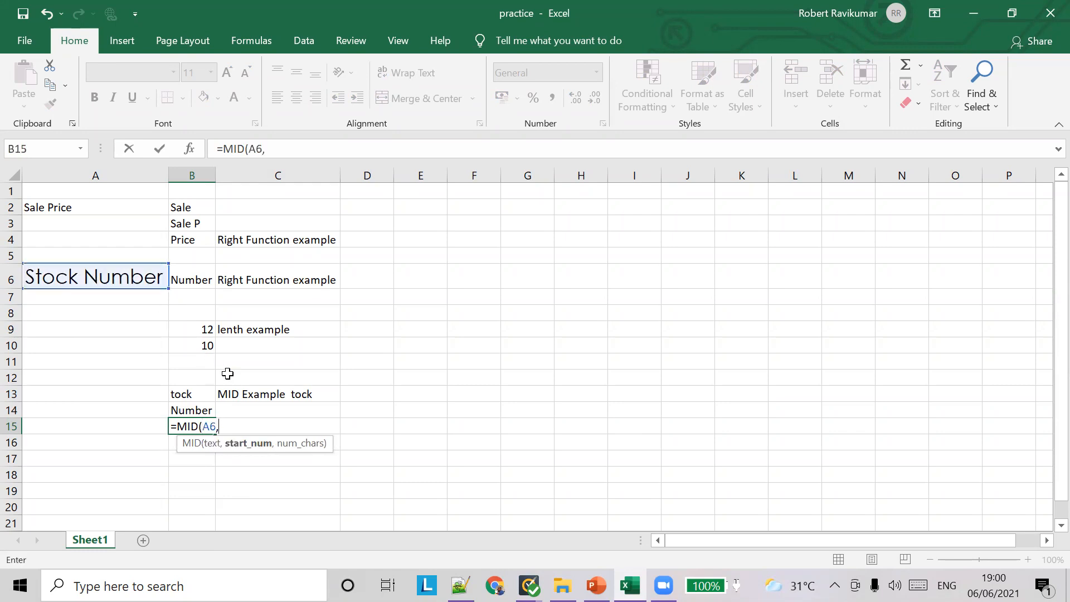
{"action": "type", "text": "20,"}
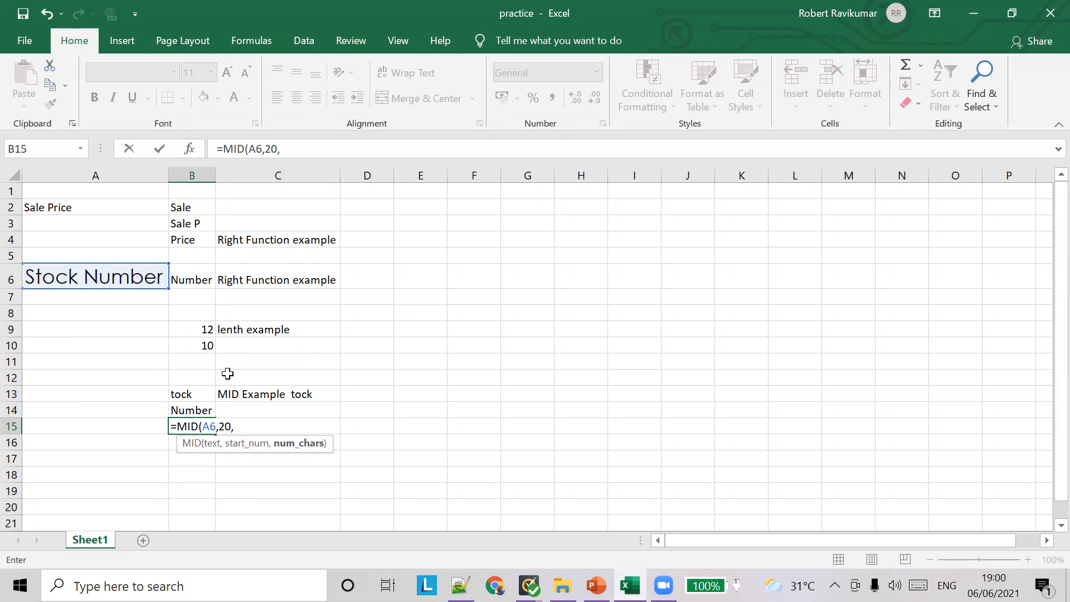
{"action": "type", "text": "7)"}
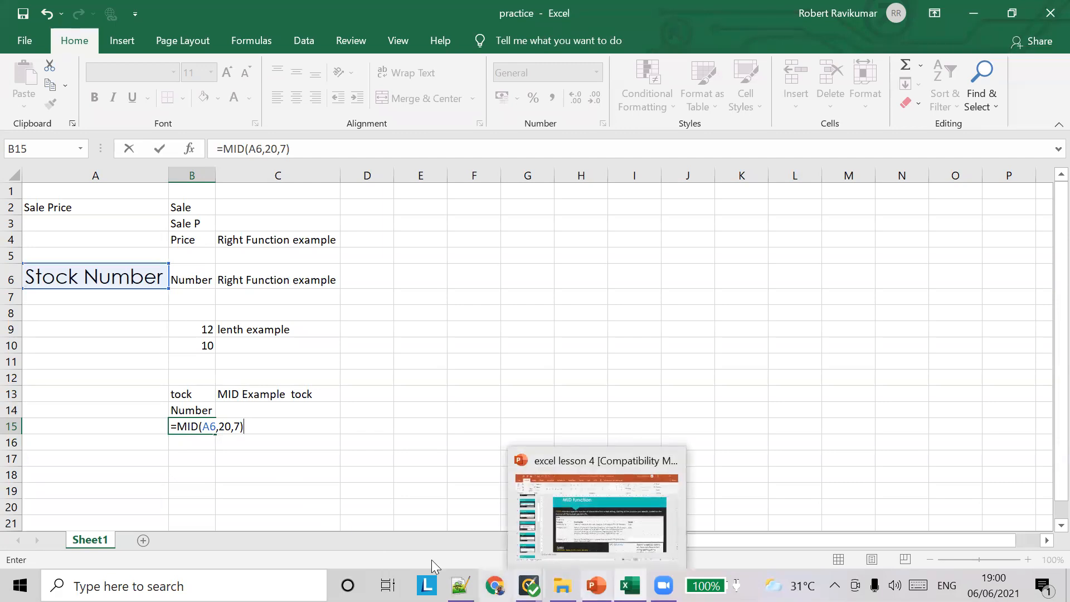
{"action": "left_click", "coordinate": [663, 586]}
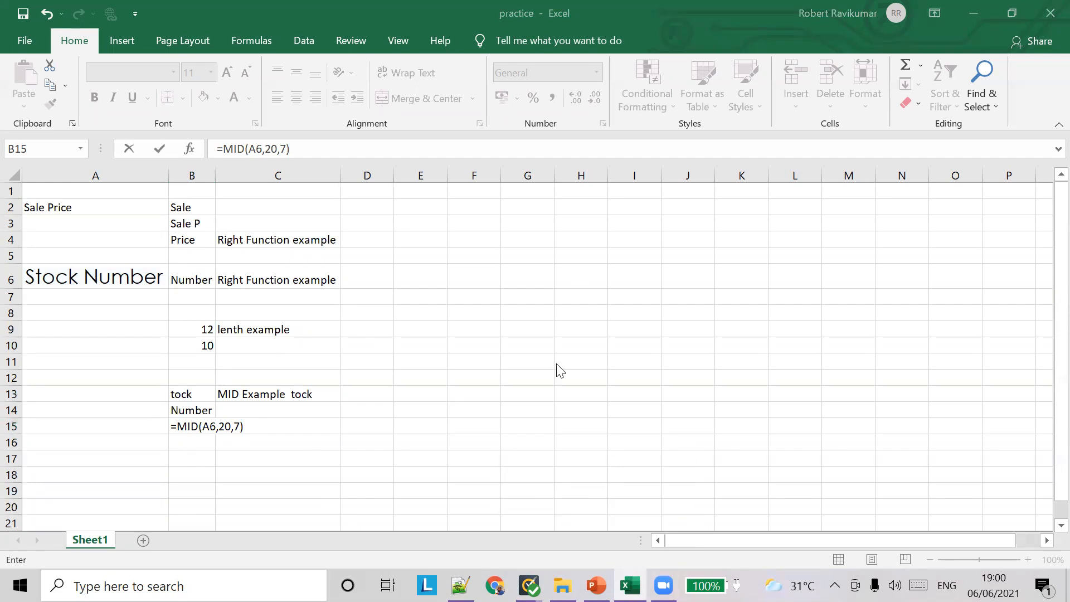
{"action": "left_click", "coordinate": [288, 425]}
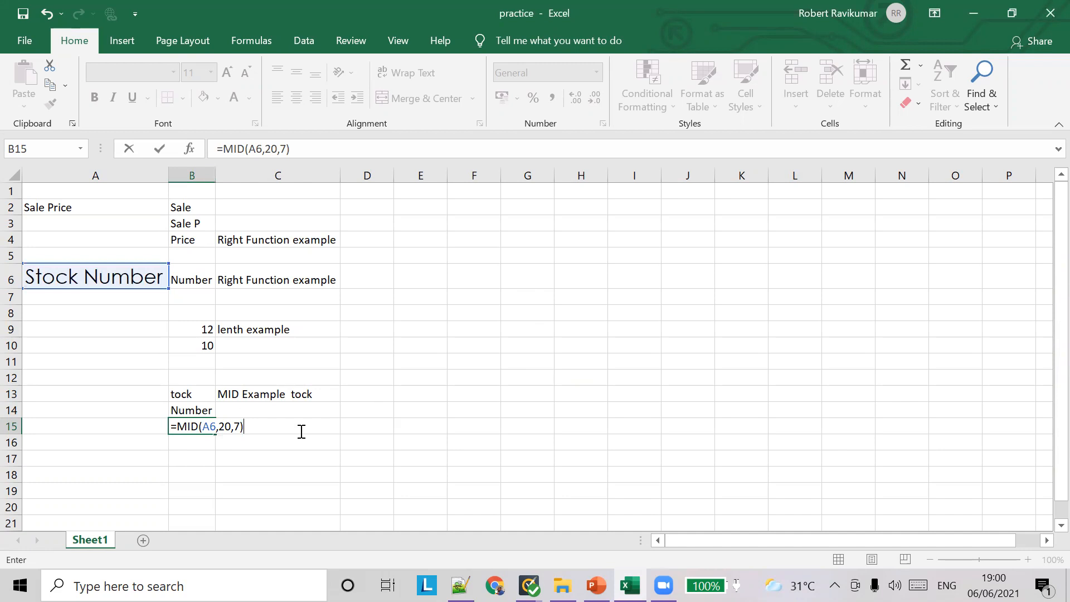
{"action": "key", "text": "Escape"}
{"action": "key", "text": "ctrl+z"}
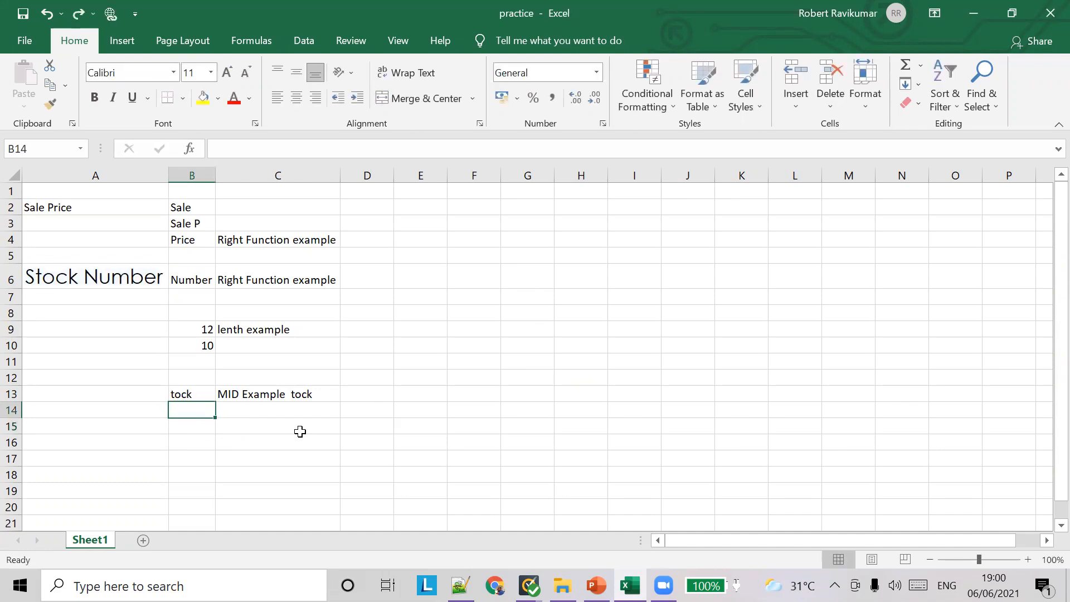
{"action": "type", "text": "=YY"}
{"action": "key", "text": "BackSpace"}
{"action": "key", "text": "BackSpace"}
{"action": "key", "text": "BackSpace"}
{"action": "type", "text": "`"}
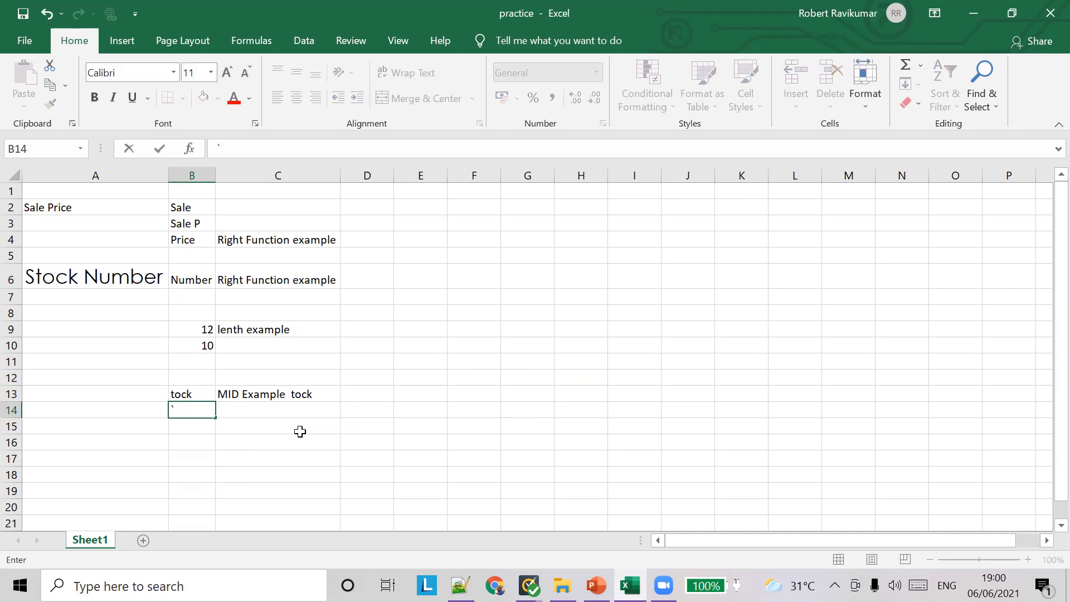
{"action": "key", "text": "BackSpace"}
{"action": "key", "text": "ctrl+u"}
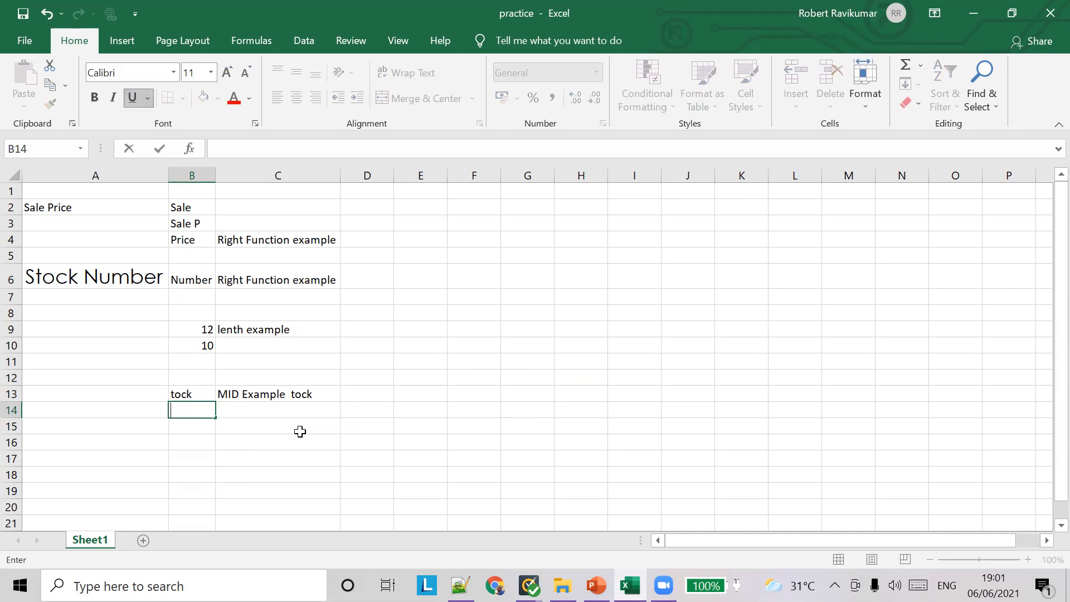
{"action": "key", "text": "ctrl+z"}
{"action": "key", "text": "ctrl+z"}
{"action": "key", "text": "ctrl+z"}
{"action": "key", "text": "ctrl+z"}
{"action": "key", "text": "ctrl+z"}
{"action": "key", "text": "ctrl+z"}
{"action": "key", "text": "ctrl+z"}
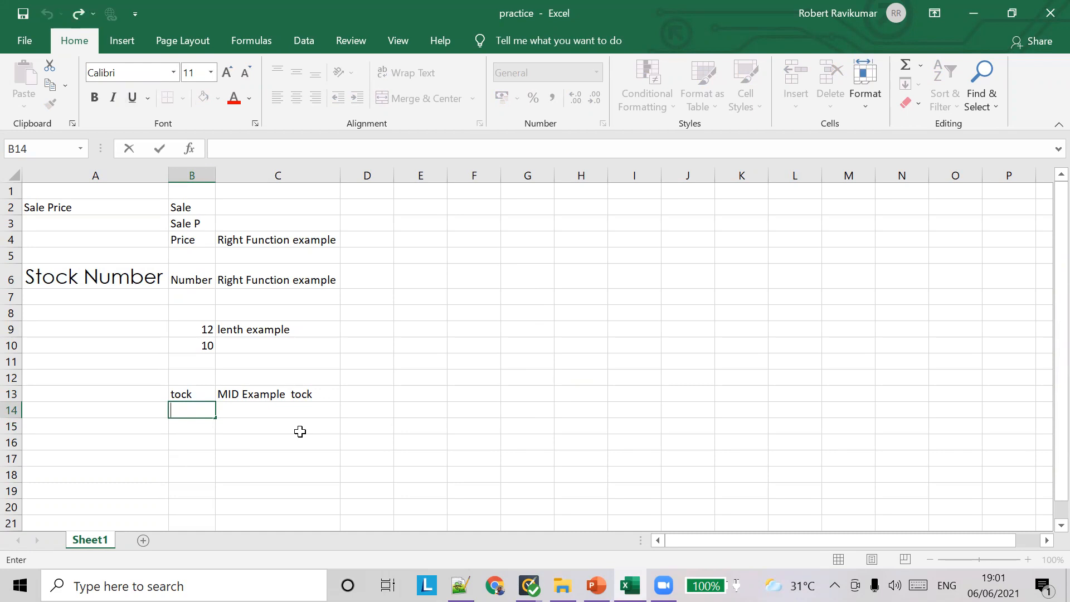
{"action": "key", "text": "Escape"}
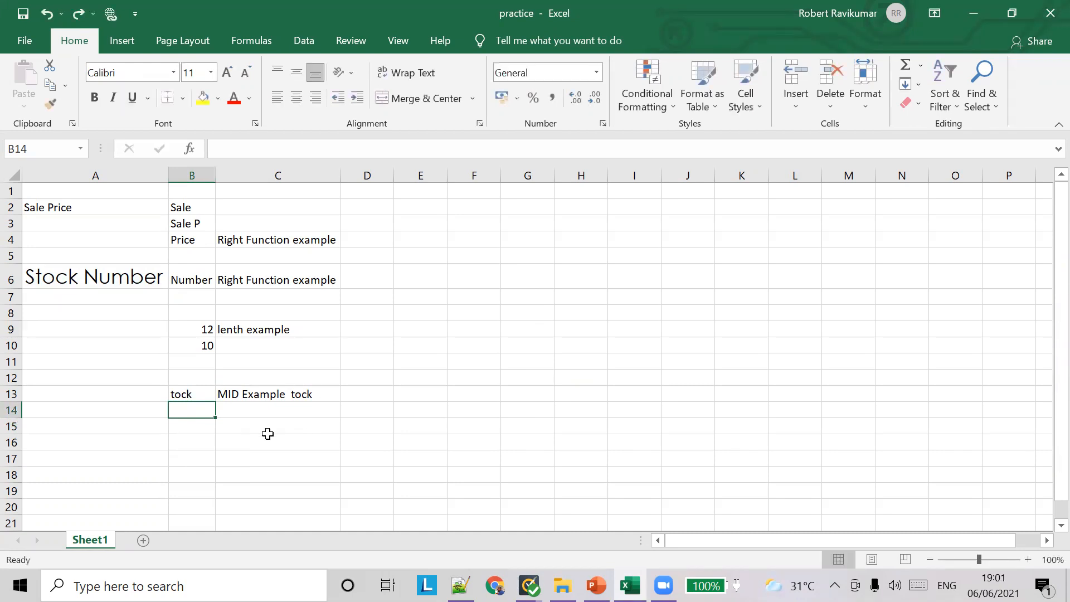
{"action": "key", "text": "ctrl+z"}
{"action": "key", "text": "ctrl+z"}
{"action": "key", "text": "ctrl+y"}
{"action": "key", "text": "ctrl+y"}
{"action": "key", "text": "ctrl+y"}
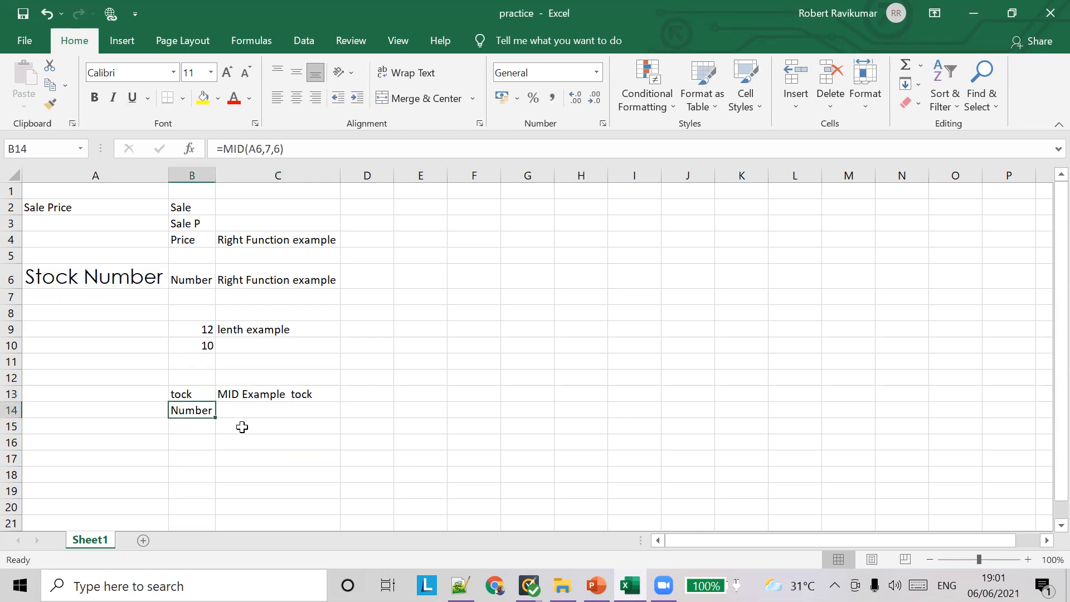
{"action": "left_click", "coordinate": [199, 427]}
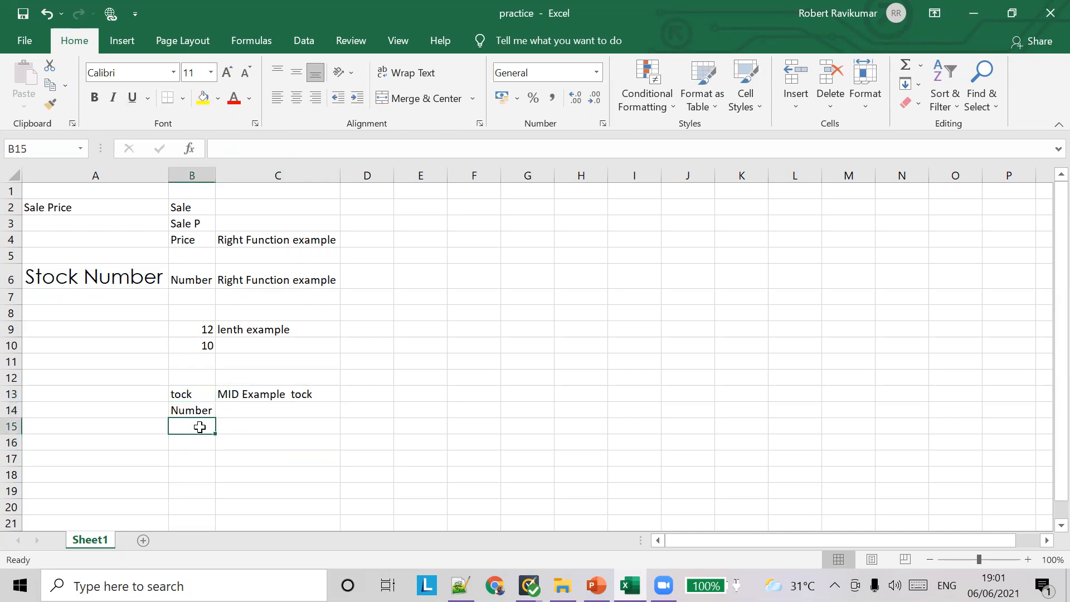
Enter =-MID(A6,20,9) in B15 and inspect its #VALUE! error options
{"action": "type", "text": "=-MID"}
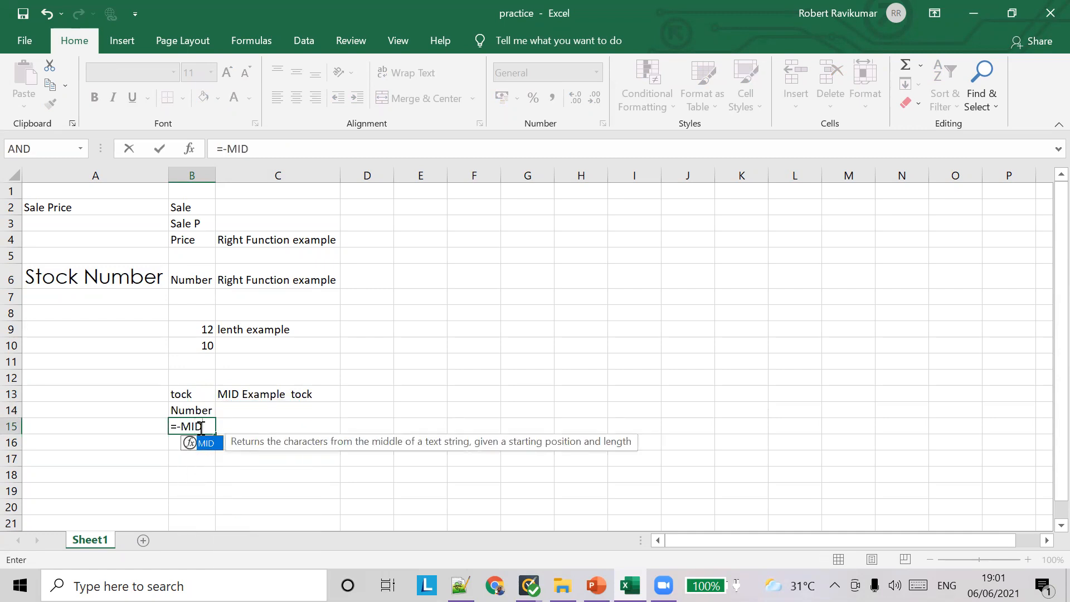
{"action": "type", "text": "(A6"}
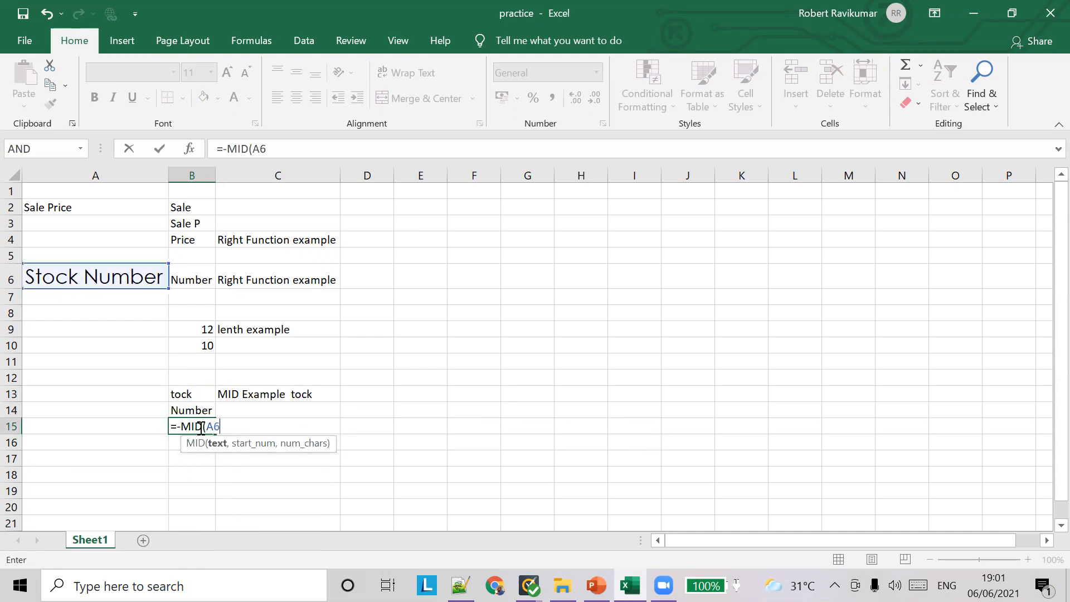
{"action": "type", "text": ",2"}
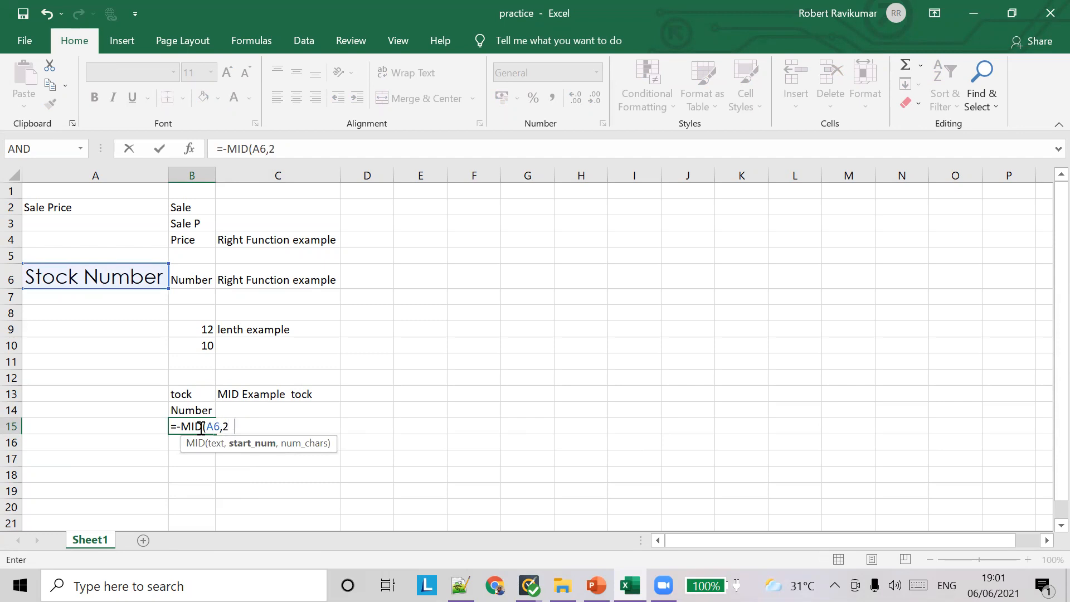
{"action": "type", "text": "0,9)"}
{"action": "key", "text": "BackSpace"}
{"action": "key", "text": "Tab"}
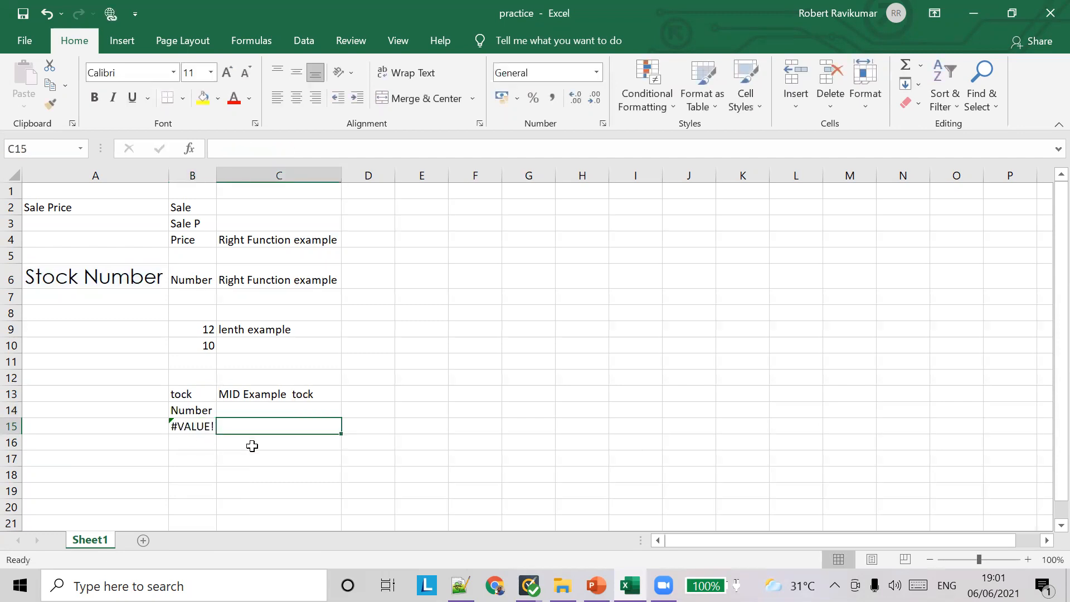
{"action": "left_click", "coordinate": [200, 427]}
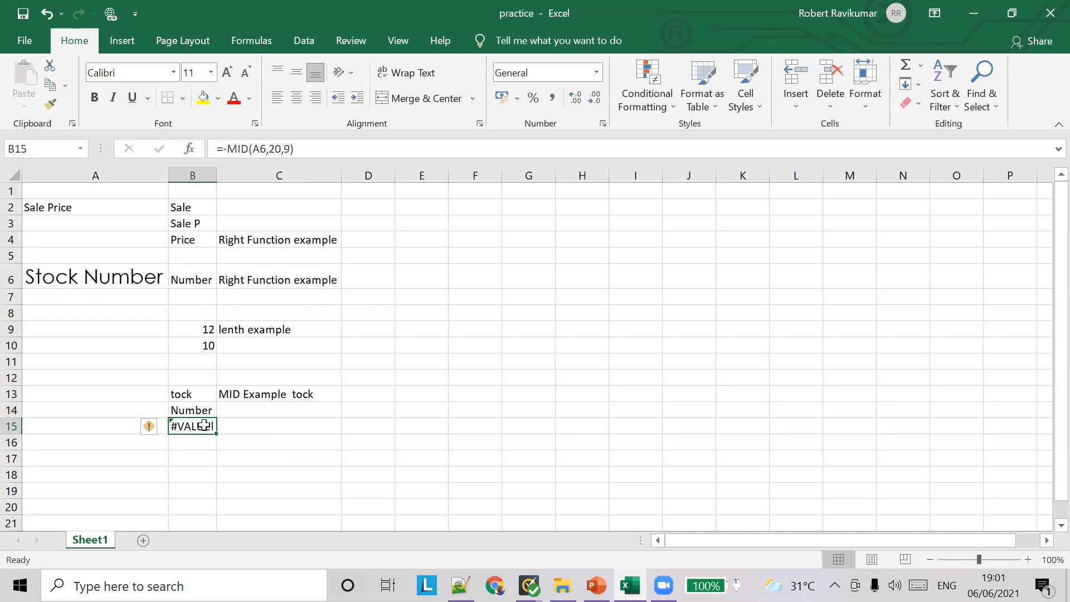
{"action": "left_click", "coordinate": [160, 428]}
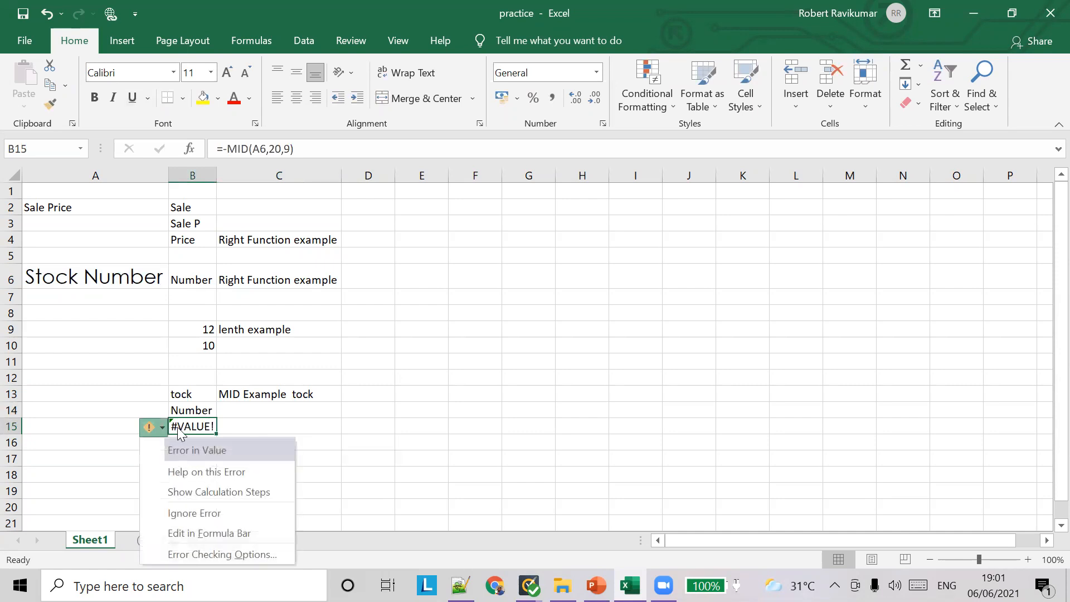
{"action": "left_click", "coordinate": [223, 428]}
{"action": "left_click", "coordinate": [192, 427]}
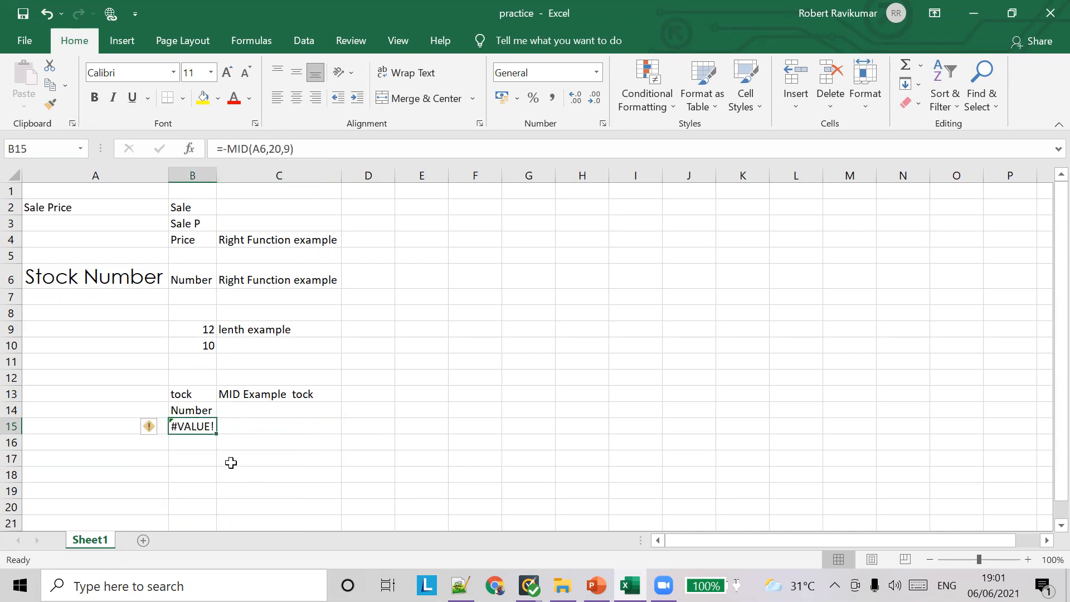
{"action": "mouse_move", "coordinate": [160, 429]}
Change B15's MID start position to 10 and character count to 2
{"action": "left_click", "coordinate": [275, 149]}
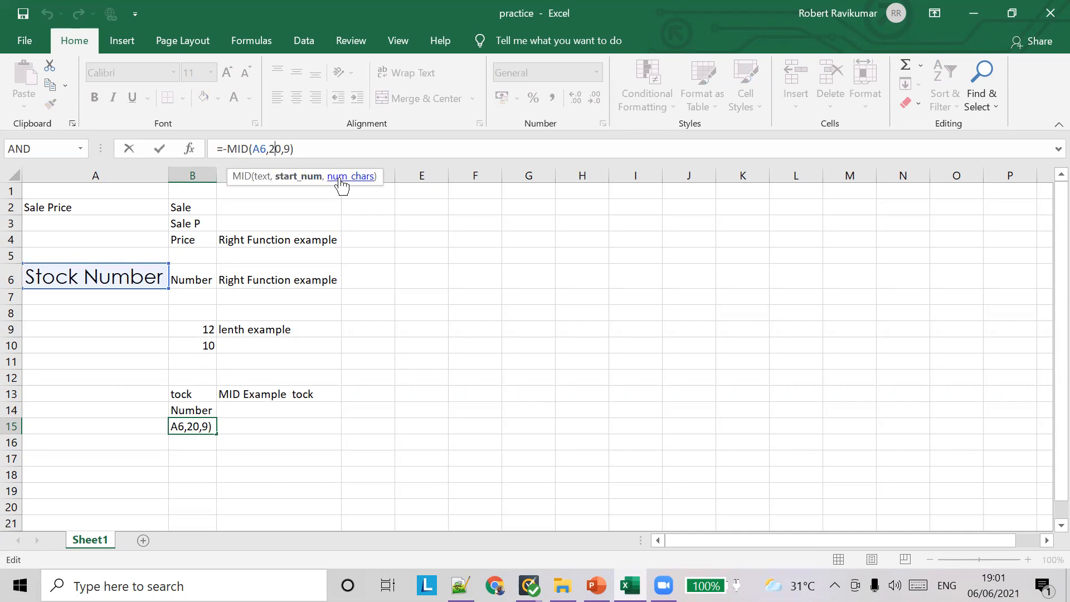
{"action": "key", "text": "BackSpace"}
{"action": "type", "text": "1"}
{"action": "key", "text": "Tab"}
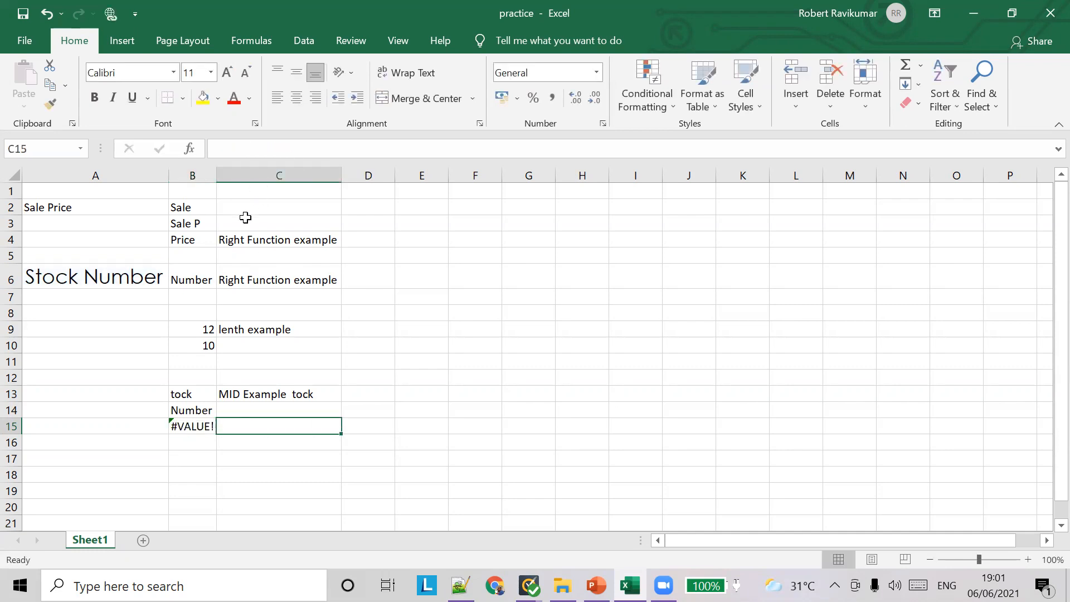
{"action": "left_click", "coordinate": [187, 427]}
{"action": "left_click", "coordinate": [289, 149]}
{"action": "key", "text": "BackSpace"}
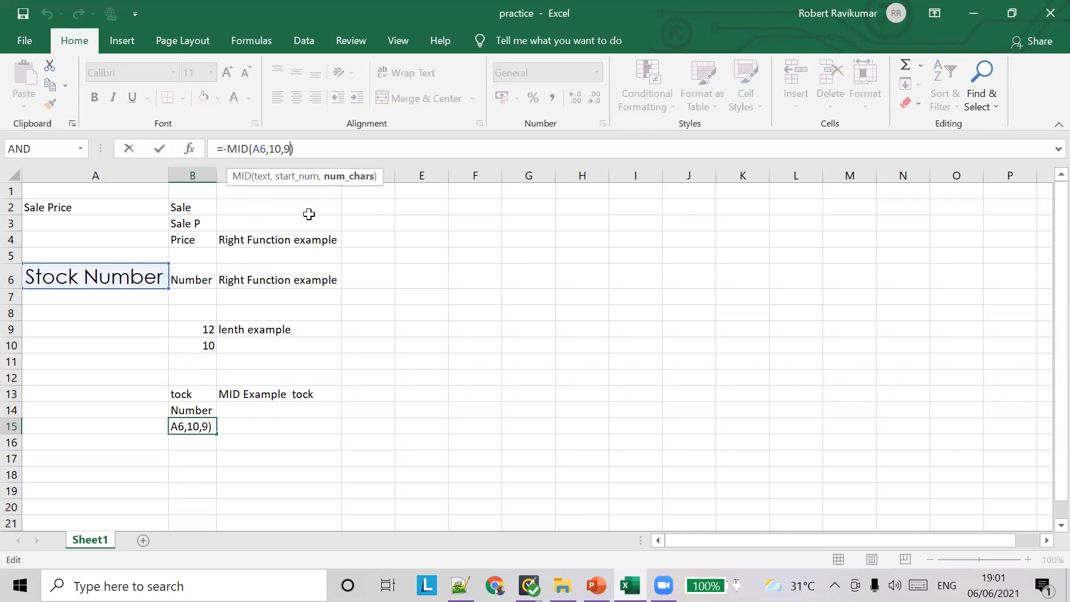
{"action": "type", "text": "2"}
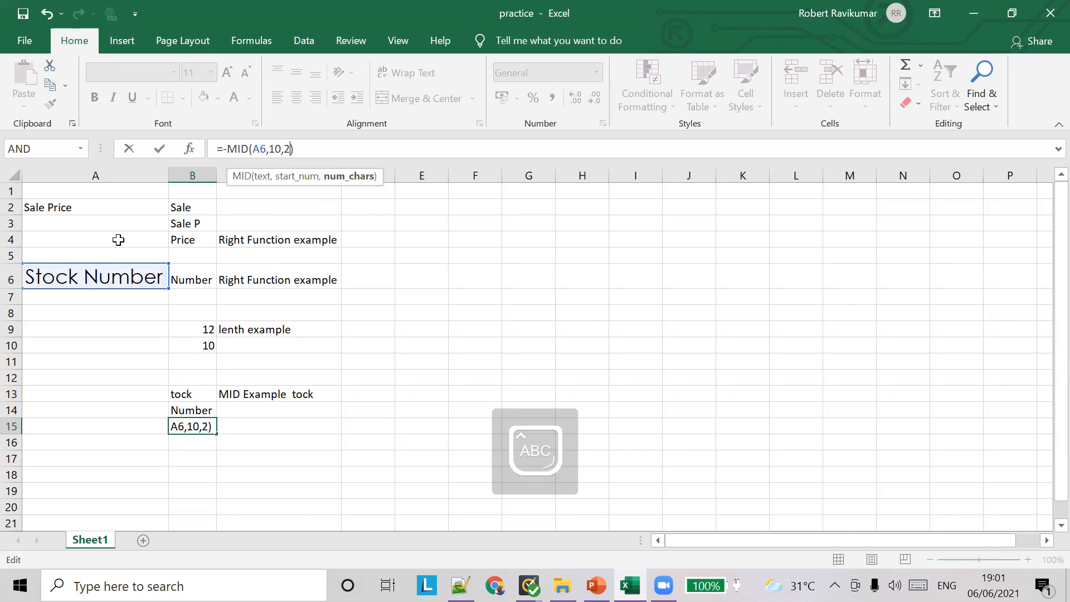
{"action": "left_click", "coordinate": [414, 377]}
{"action": "left_click", "coordinate": [186, 427]}
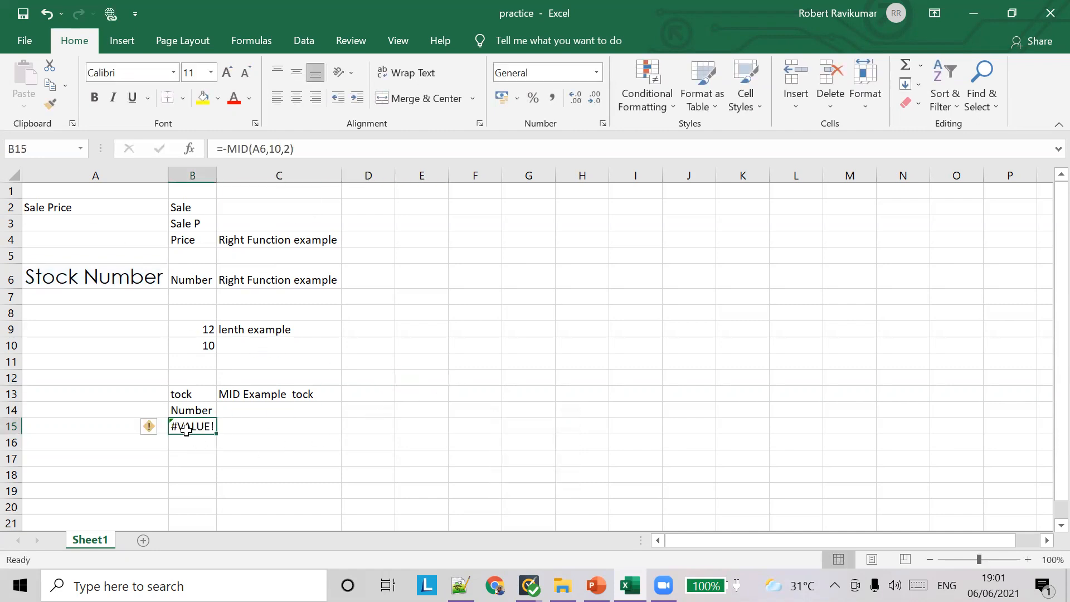
Remove the minus sign before MID in B15, undoing an accidental D16 reference, so it shows 'be'
{"action": "left_click", "coordinate": [226, 149]}
{"action": "key", "text": "BackSpace"}
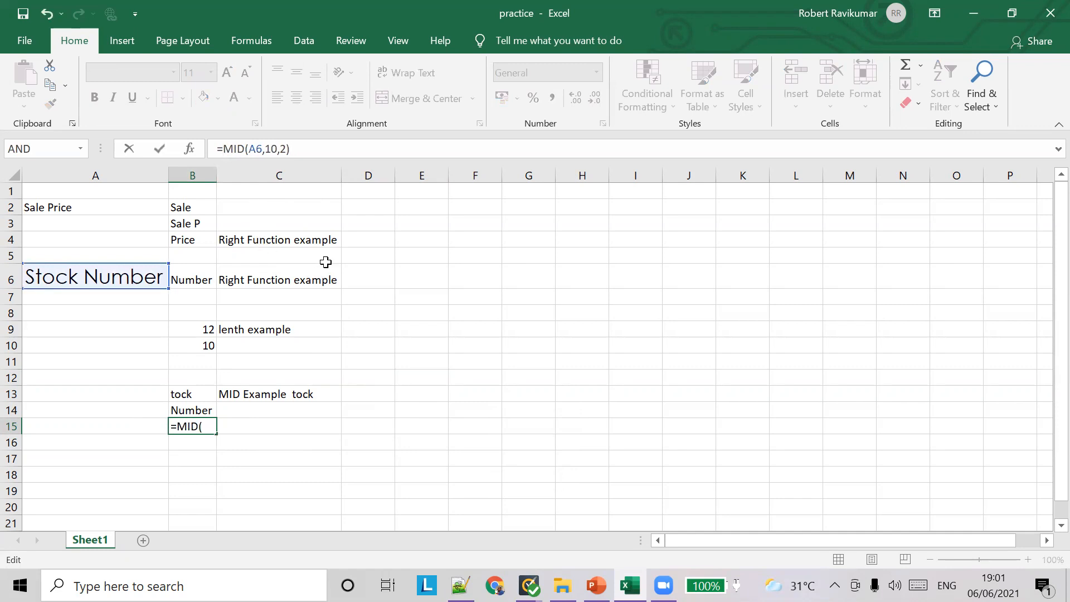
{"action": "left_click", "coordinate": [354, 438]}
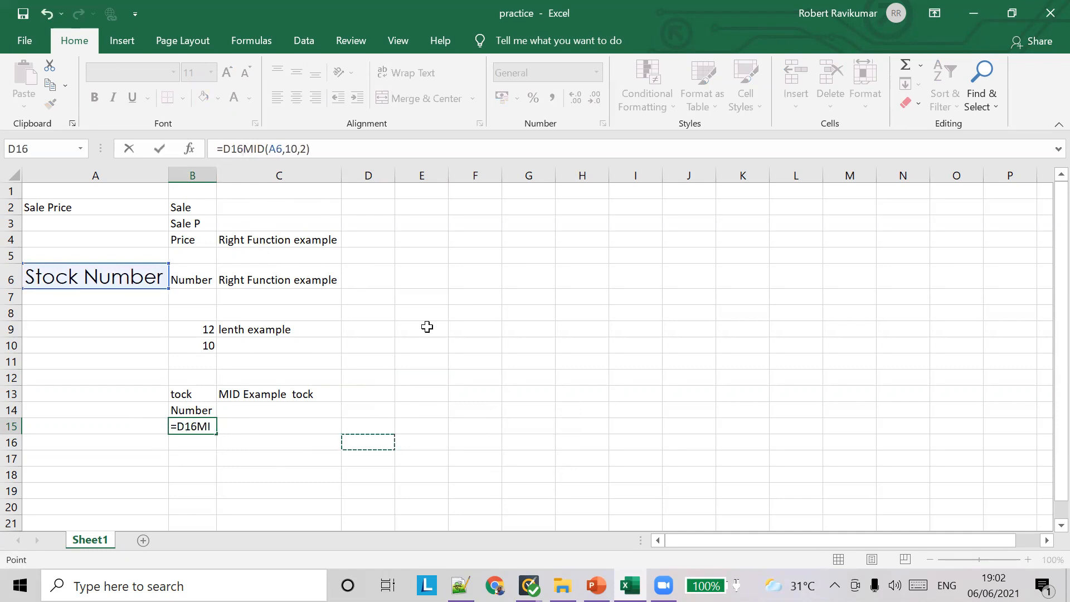
{"action": "key", "text": "ctrl+z"}
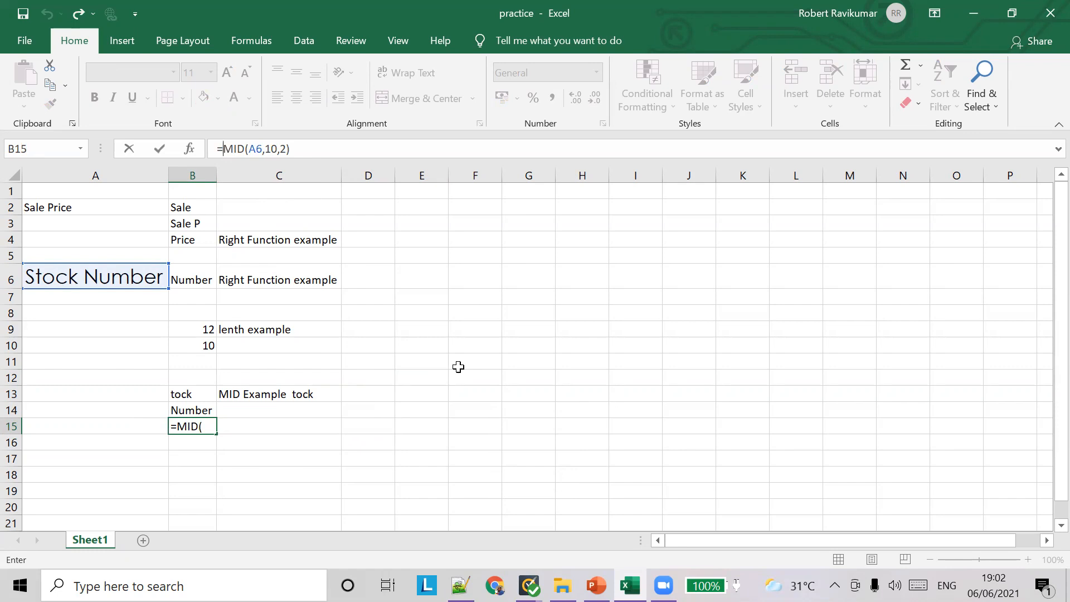
{"action": "key", "text": "Escape"}
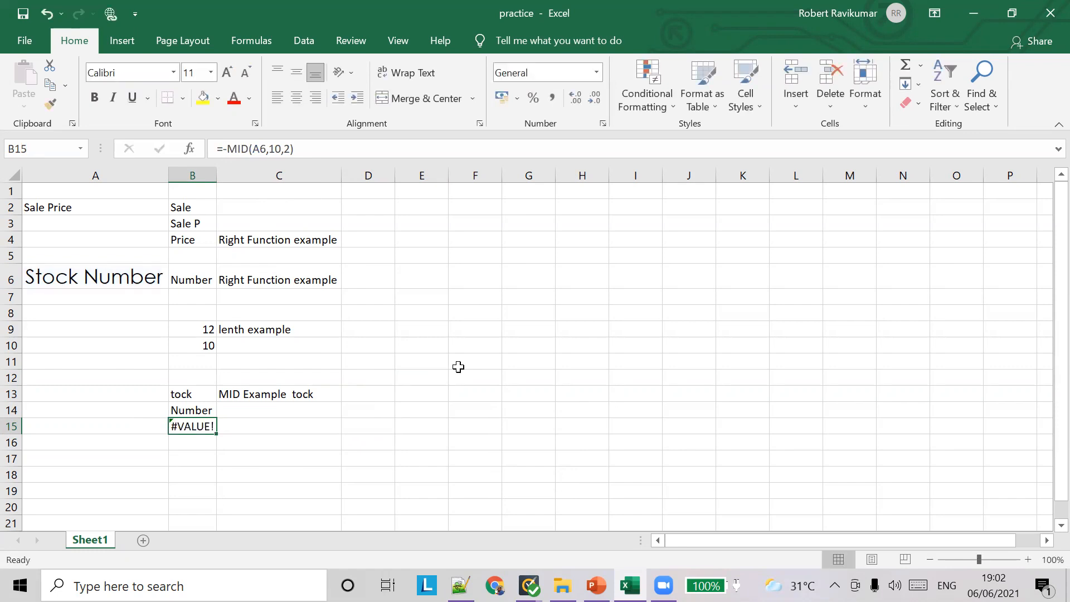
{"action": "left_click", "coordinate": [226, 147]}
{"action": "key", "text": "BackSpace"}
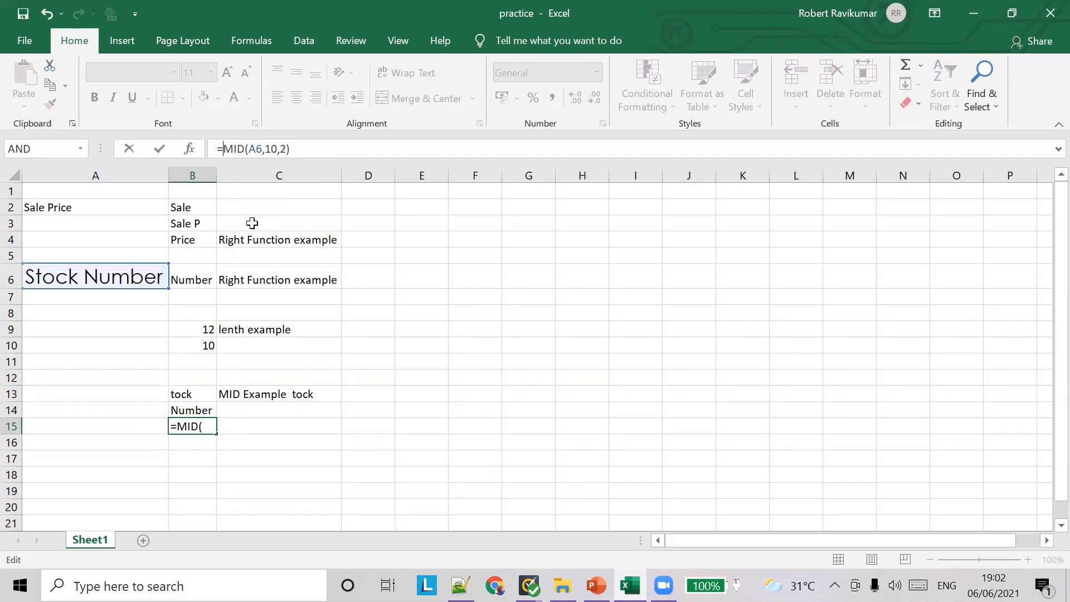
{"action": "key", "text": "Right"}
{"action": "key", "text": "Right"}
{"action": "key", "text": "Right"}
{"action": "key", "text": "Right"}
{"action": "key", "text": "Right"}
{"action": "key", "text": "Right"}
{"action": "key", "text": "Right"}
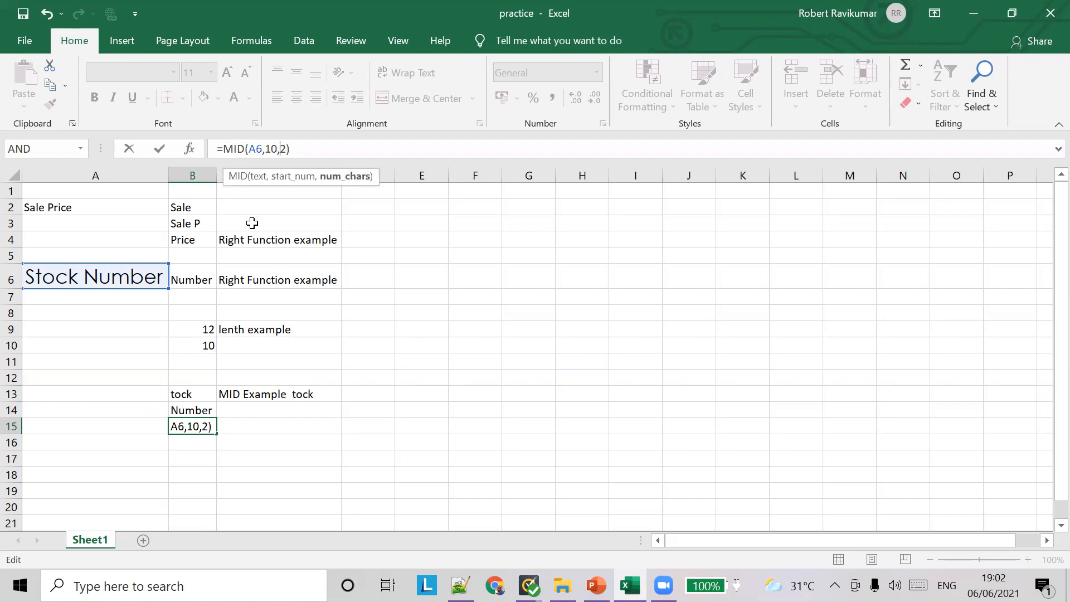
{"action": "key", "text": "Right"}
{"action": "key", "text": "Tab"}
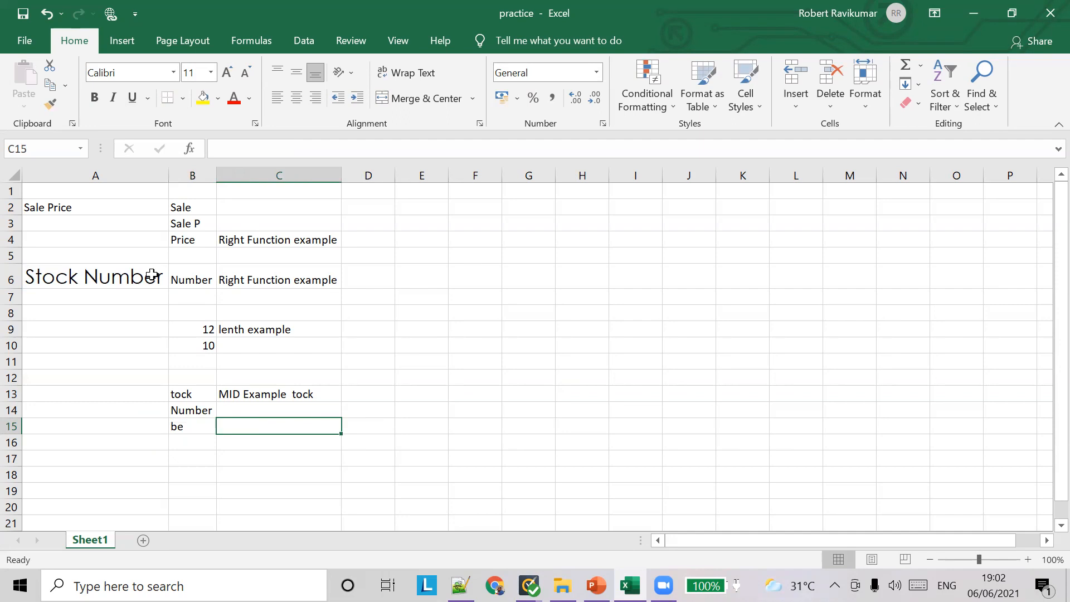
Set B15's start position back to 20, giving =MID(A6,20,2)
{"action": "left_click", "coordinate": [196, 425]}
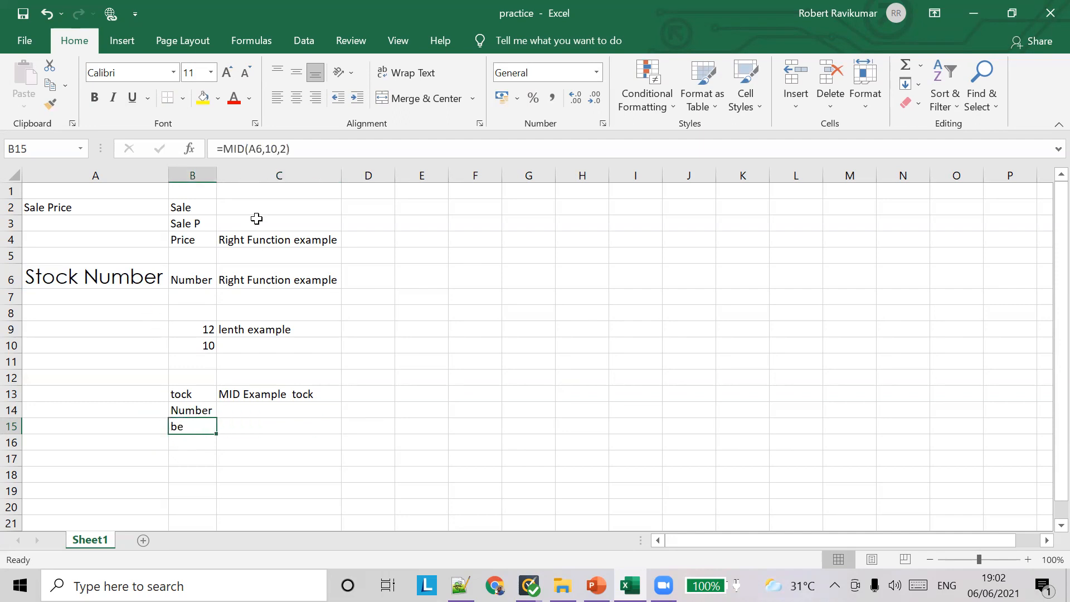
{"action": "left_click", "coordinate": [275, 149]}
{"action": "key", "text": "BackSpace"}
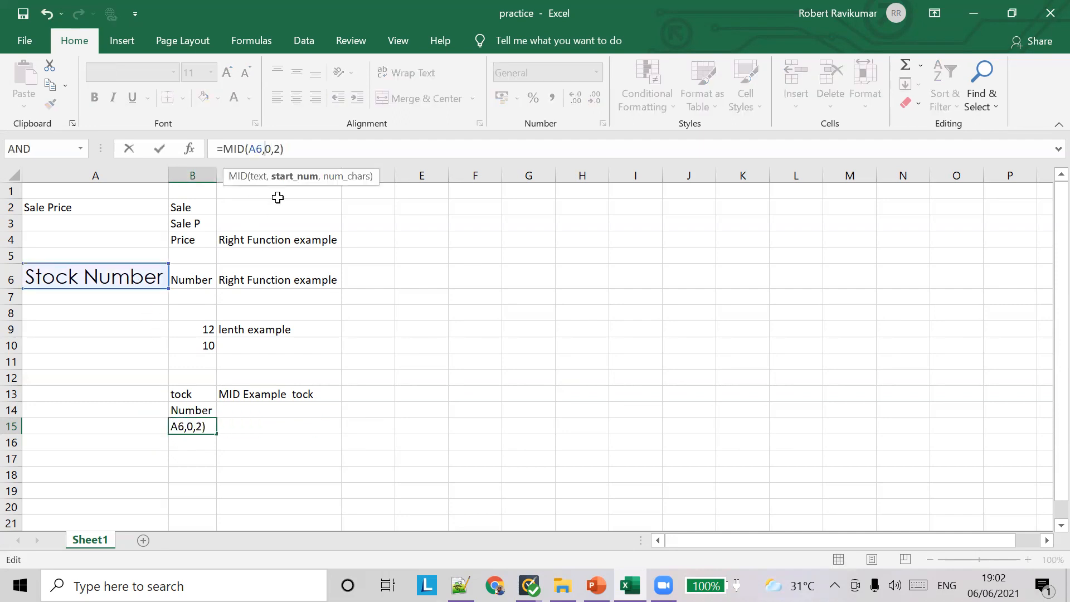
{"action": "type", "text": "2"}
{"action": "key", "text": "Tab"}
{"action": "left_click", "coordinate": [191, 426]}
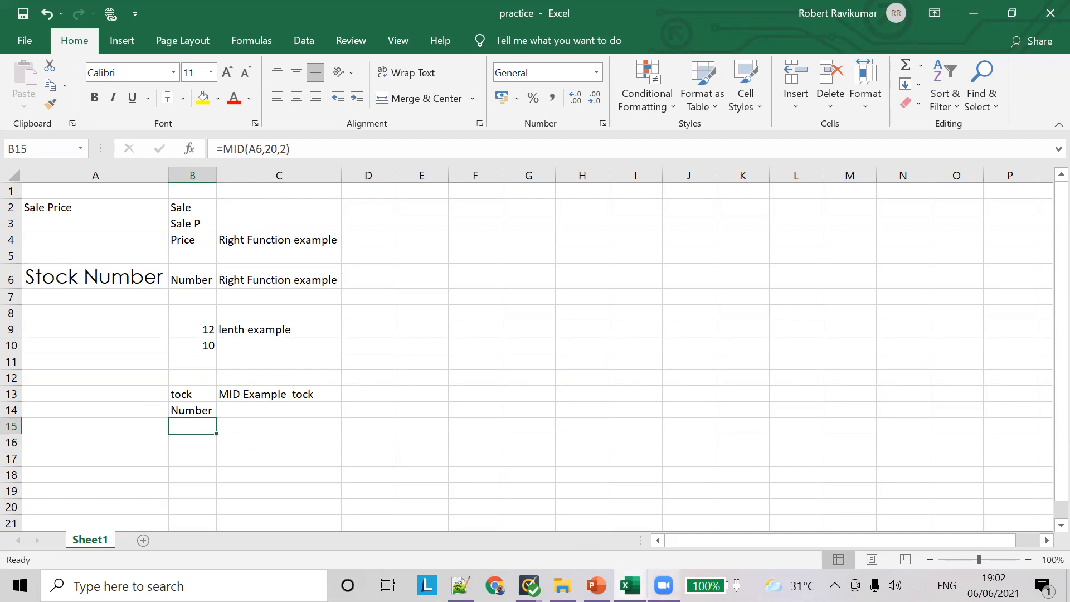
Raise B4's RIGHT character count from 5 to 10 to show 'Sale Price', and autofit column B
{"action": "left_click", "coordinate": [197, 243]}
{"action": "left_click", "coordinate": [282, 152]}
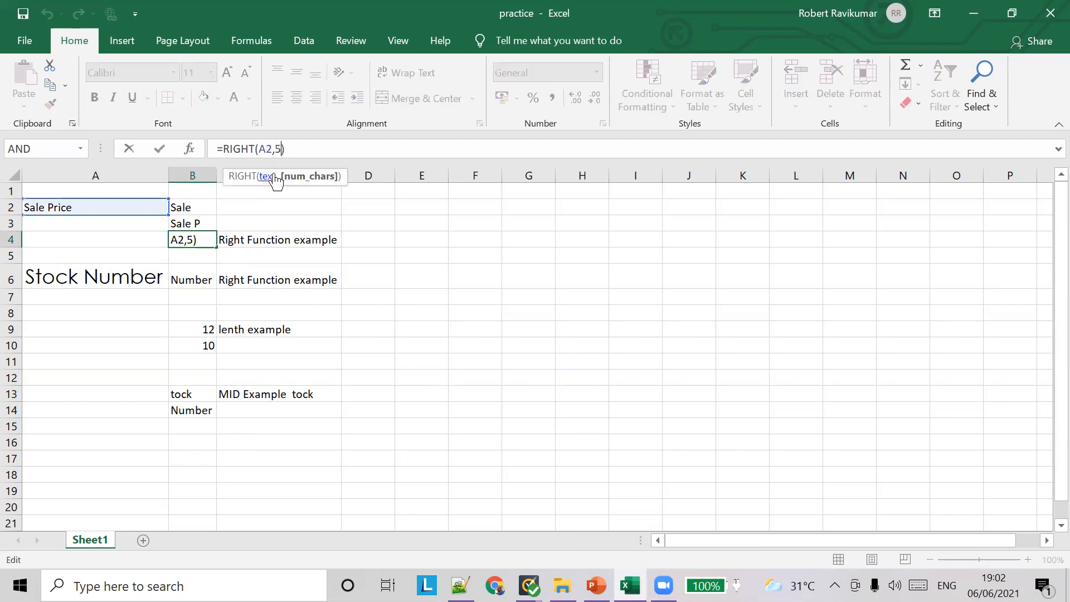
{"action": "key", "text": "BackSpace"}
{"action": "type", "text": "10"}
{"action": "key", "text": "Tab"}
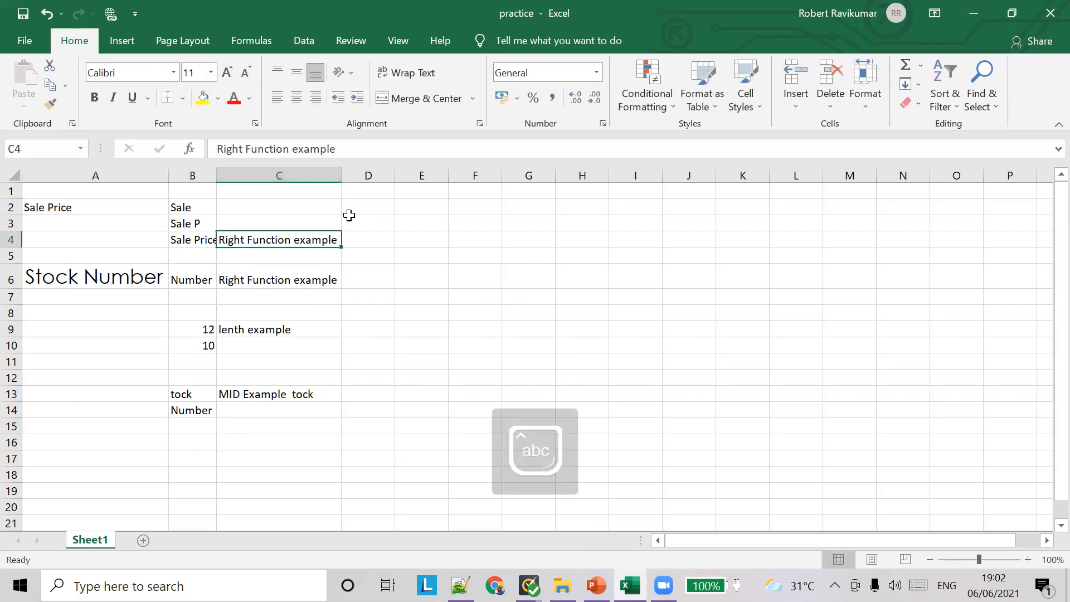
{"action": "double_click", "coordinate": [216, 180]}
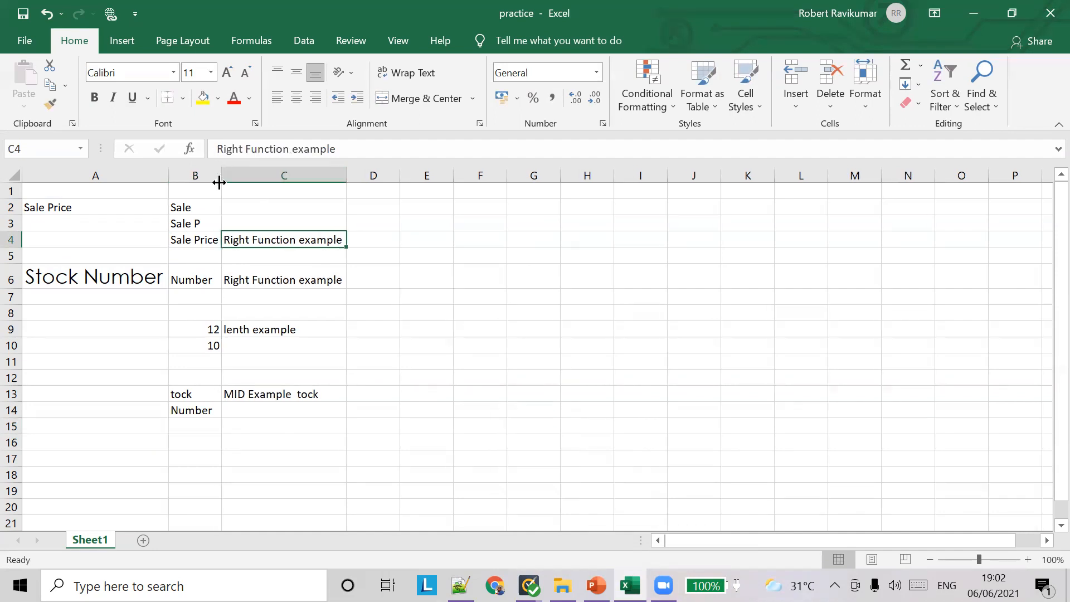
{"action": "left_click", "coordinate": [197, 239]}
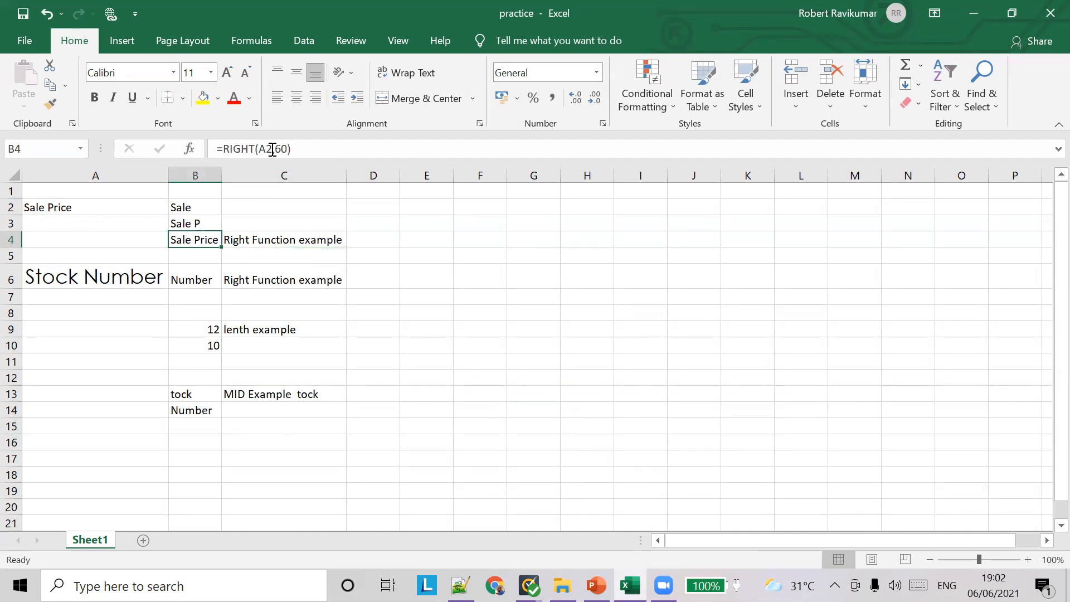
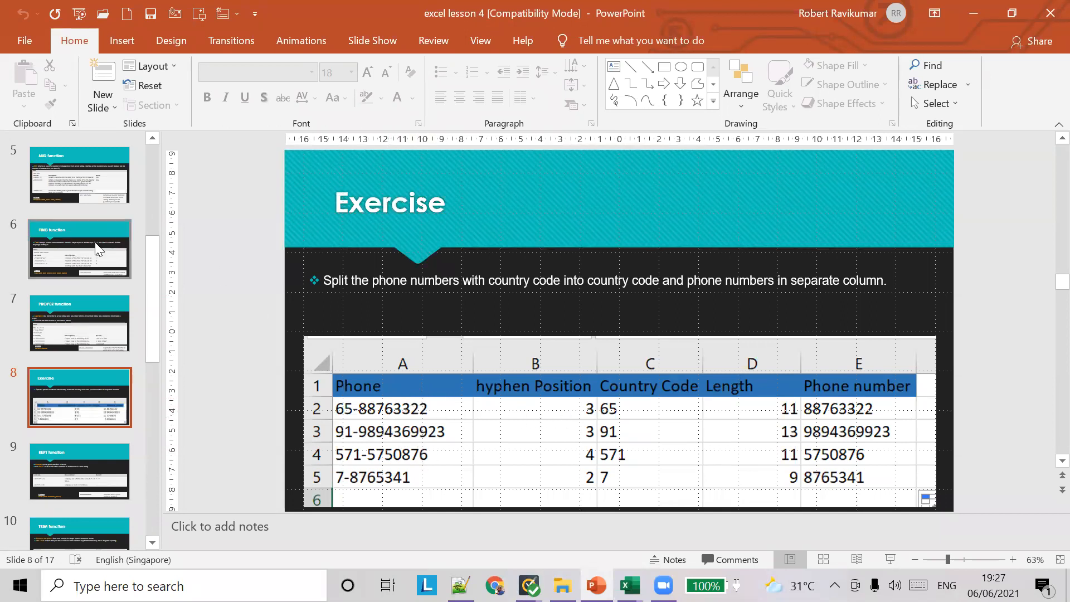
{"action": "left_click", "coordinate": [97, 246]}
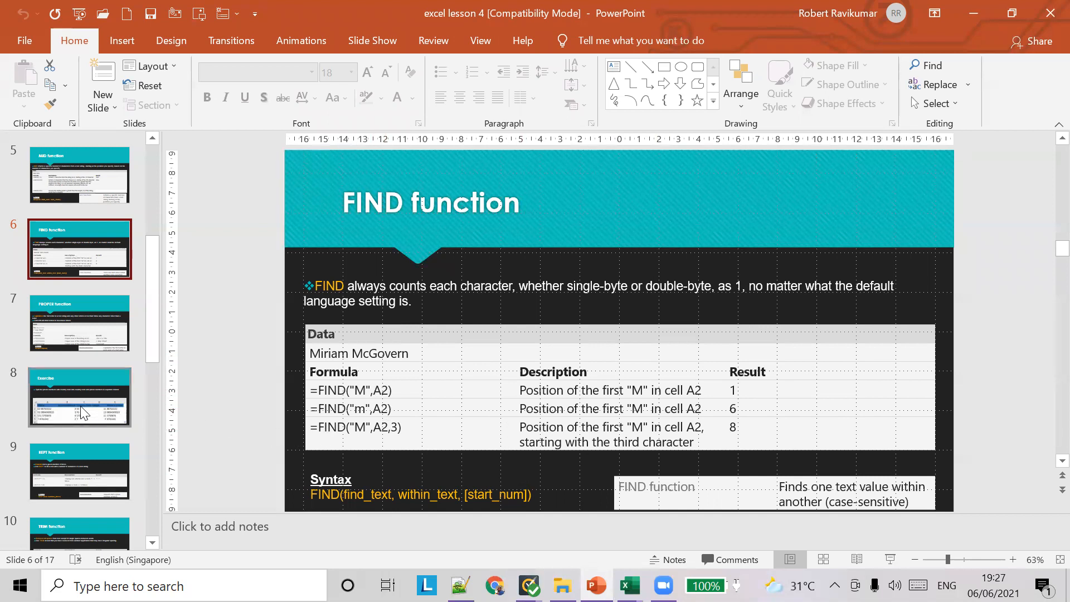
{"action": "scroll", "coordinate": [71, 463], "scroll_direction": "down", "scroll_amount": 1}
{"action": "scroll", "coordinate": [89, 424], "scroll_direction": "down", "scroll_amount": 2}
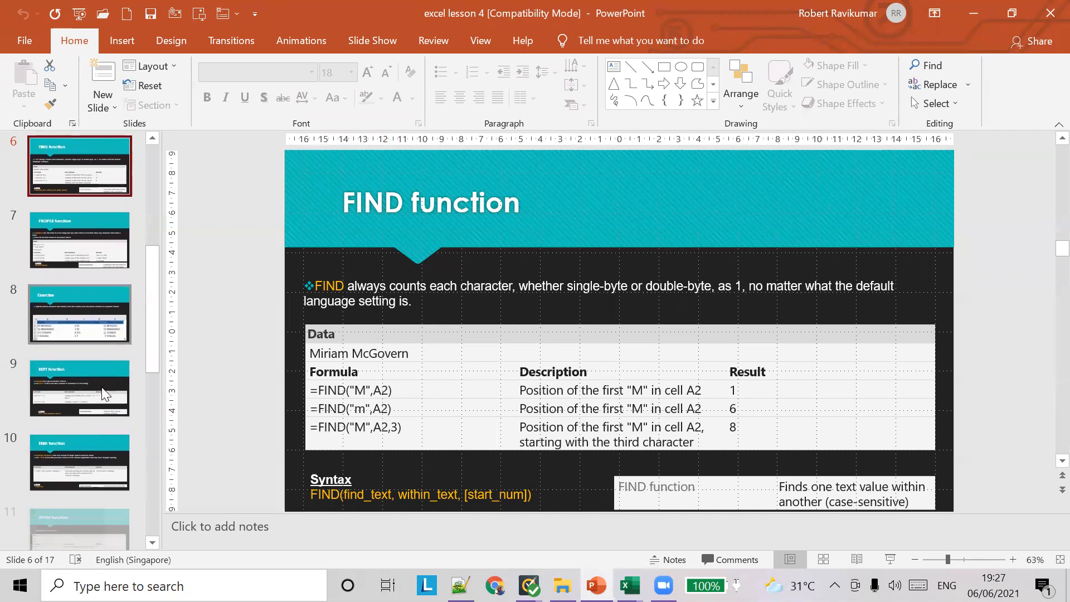
{"action": "left_click", "coordinate": [106, 379]}
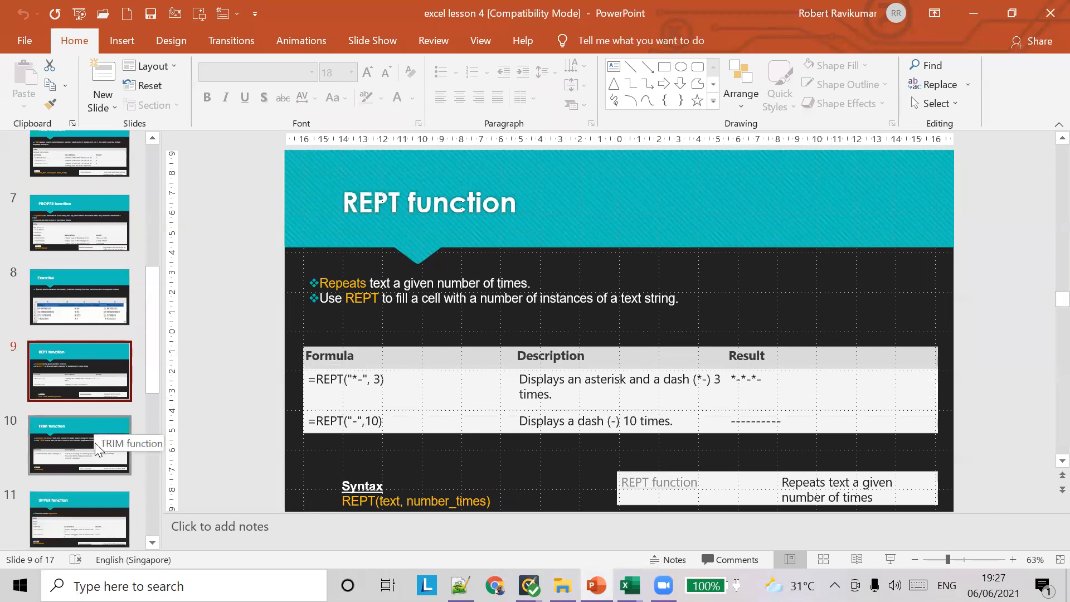
{"action": "left_click", "coordinate": [94, 448]}
{"action": "left_click", "coordinate": [89, 508]}
{"action": "left_click", "coordinate": [108, 332]}
{"action": "left_click", "coordinate": [106, 257]}
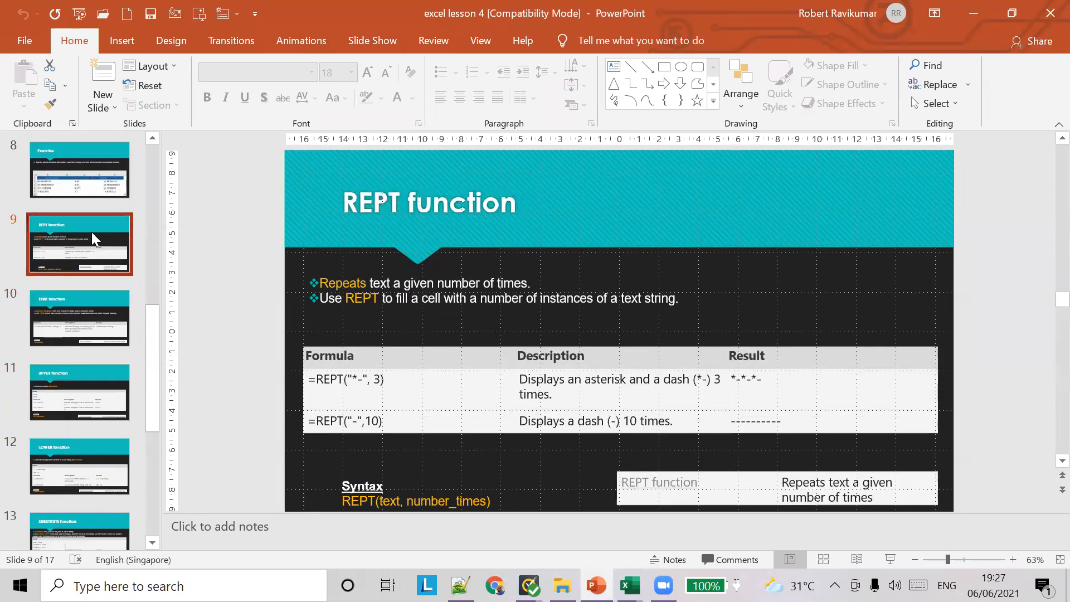
{"action": "scroll", "coordinate": [92, 232], "scroll_direction": "up", "scroll_amount": 2}
{"action": "left_click", "coordinate": [92, 240]}
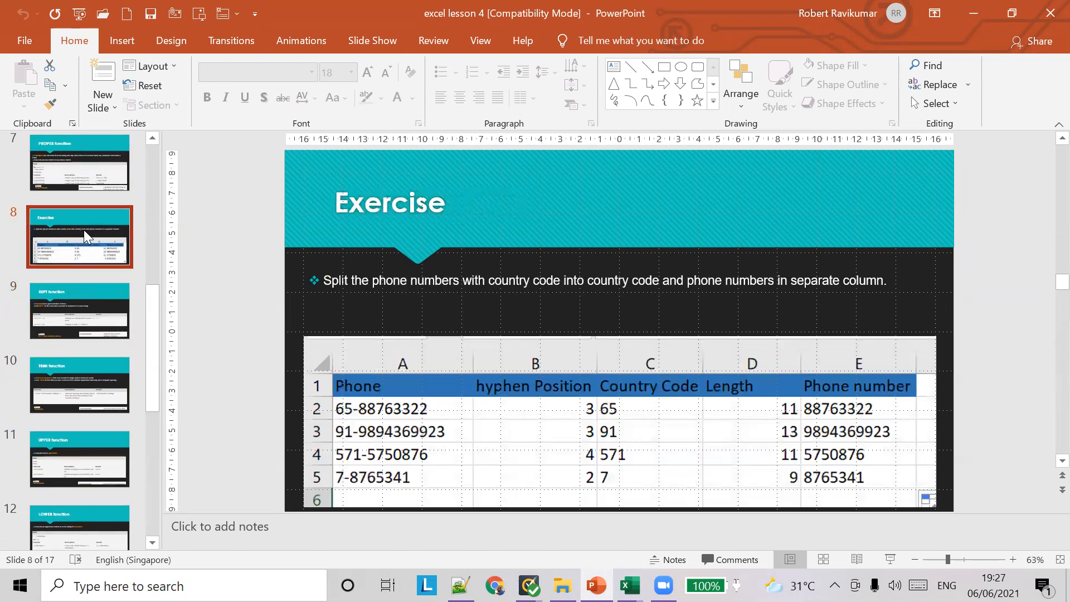
{"action": "scroll", "coordinate": [84, 230], "scroll_direction": "up", "scroll_amount": 1}
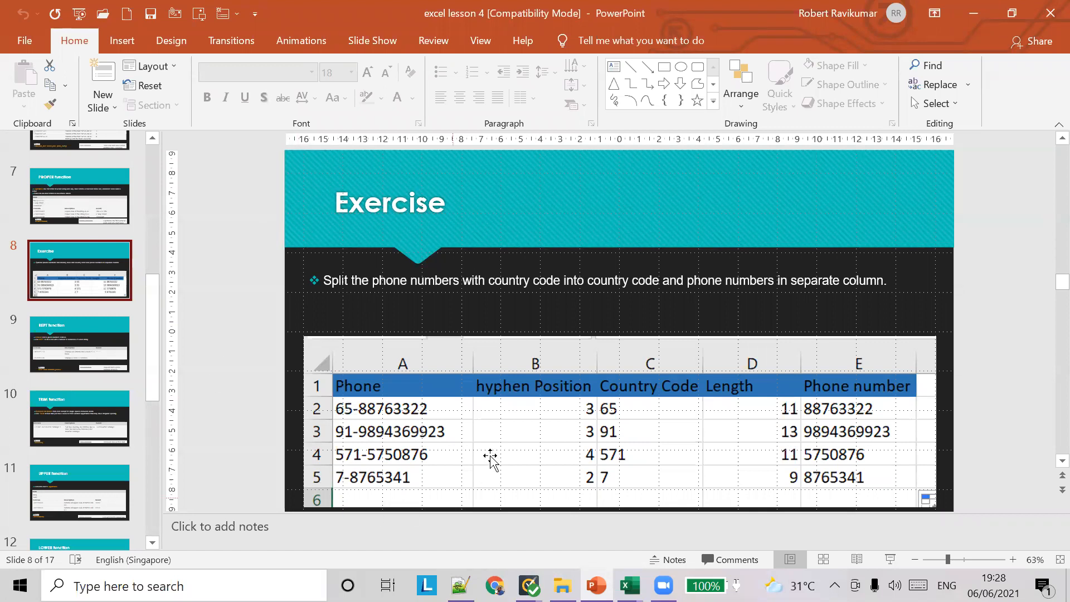
{"action": "mouse_move", "coordinate": [629, 585]}
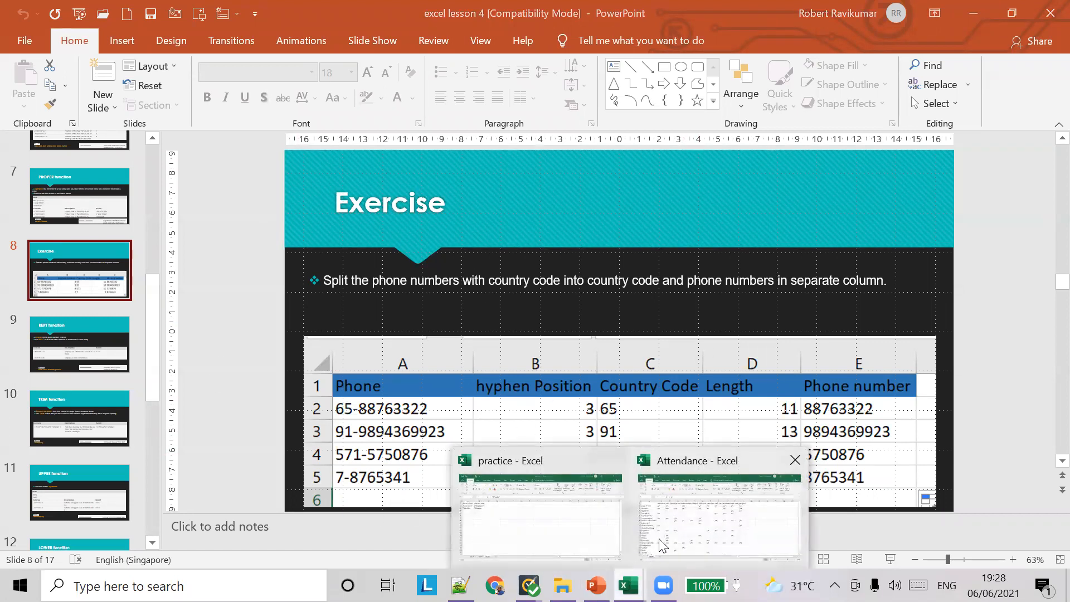
Add Sheet4 to the practice workbook and enter the header 'Phone' in A1
{"action": "left_click", "coordinate": [660, 544]}
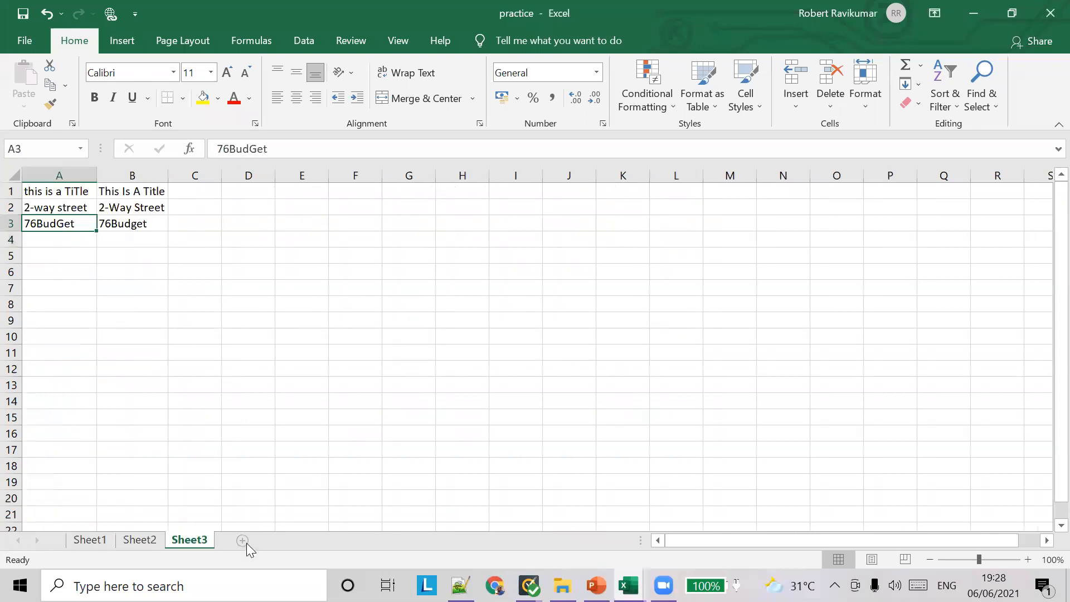
{"action": "left_click", "coordinate": [243, 540]}
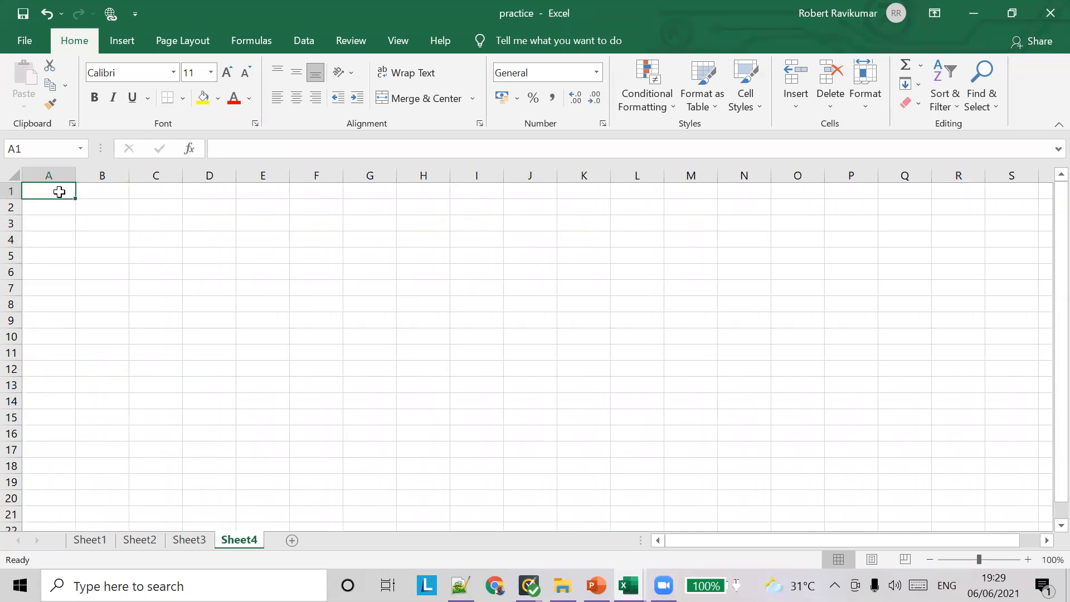
{"action": "type", "text": "count"}
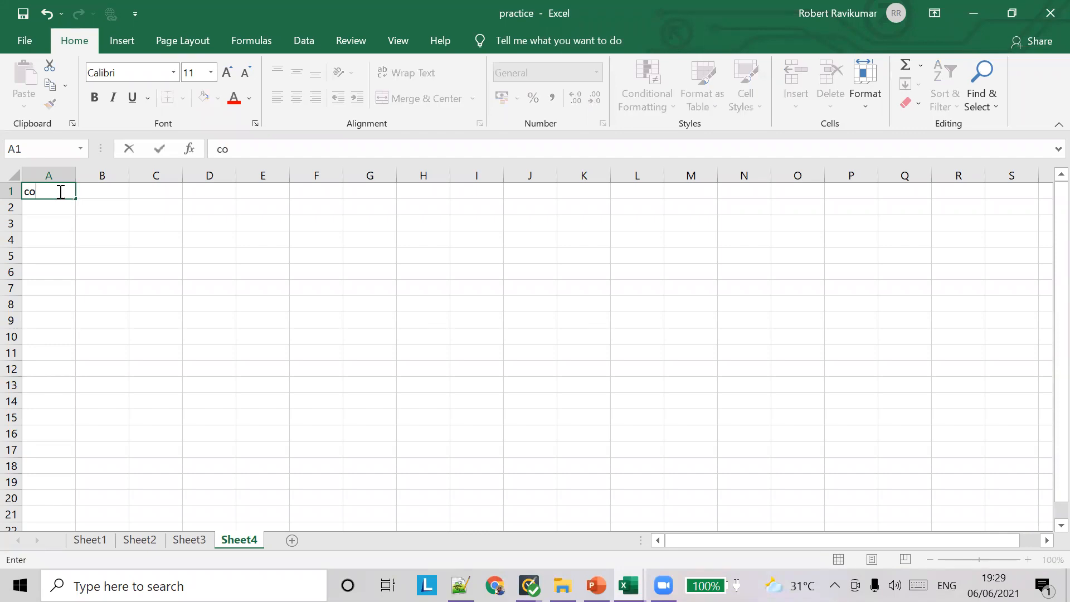
{"action": "key", "text": "BackSpace"}
{"action": "key", "text": "BackSpace"}
{"action": "key", "text": "BackSpace"}
{"action": "key", "text": "BackSpace"}
{"action": "key", "text": "BackSpace"}
{"action": "type", "text": "count"}
{"action": "key", "text": "BackSpace"}
{"action": "type", "text": "try"}
{"action": "key", "text": "BackSpace"}
{"action": "key", "text": "BackSpace"}
{"action": "key", "text": "BackSpace"}
{"action": "key", "text": "BackSpace"}
{"action": "key", "text": "BackSpace"}
{"action": "key", "text": "BackSpace"}
{"action": "key", "text": "BackSpace"}
{"action": "type", "text": "Phone n"}
{"action": "key", "text": "BackSpace"}
{"action": "key", "text": "BackSpace"}
{"action": "key", "text": "BackSpace"}
{"action": "type", "text": "e"}
{"action": "key", "text": "Tab"}
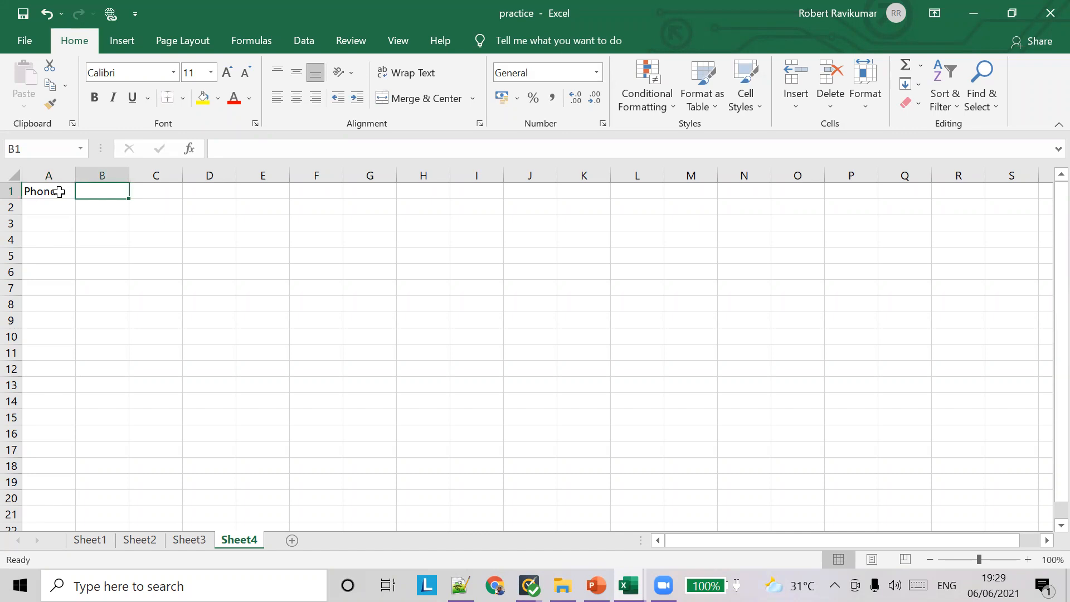
Enter headers 'postion of hyphen' and 'Country Code' in B1:C1, widening both columns
{"action": "type", "text": "pos"}
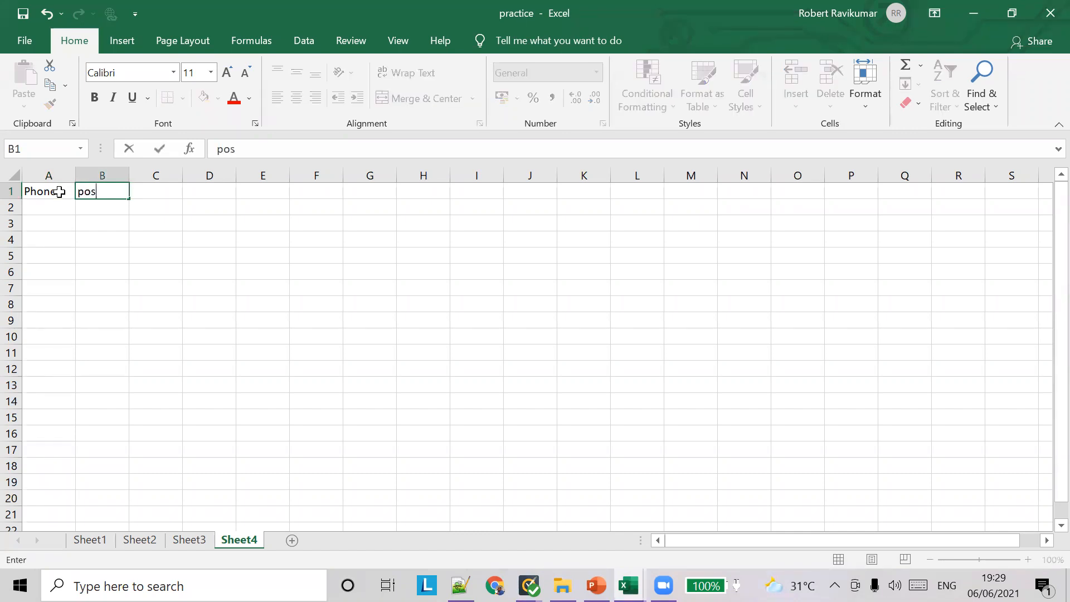
{"action": "type", "text": "tion of hyphen"}
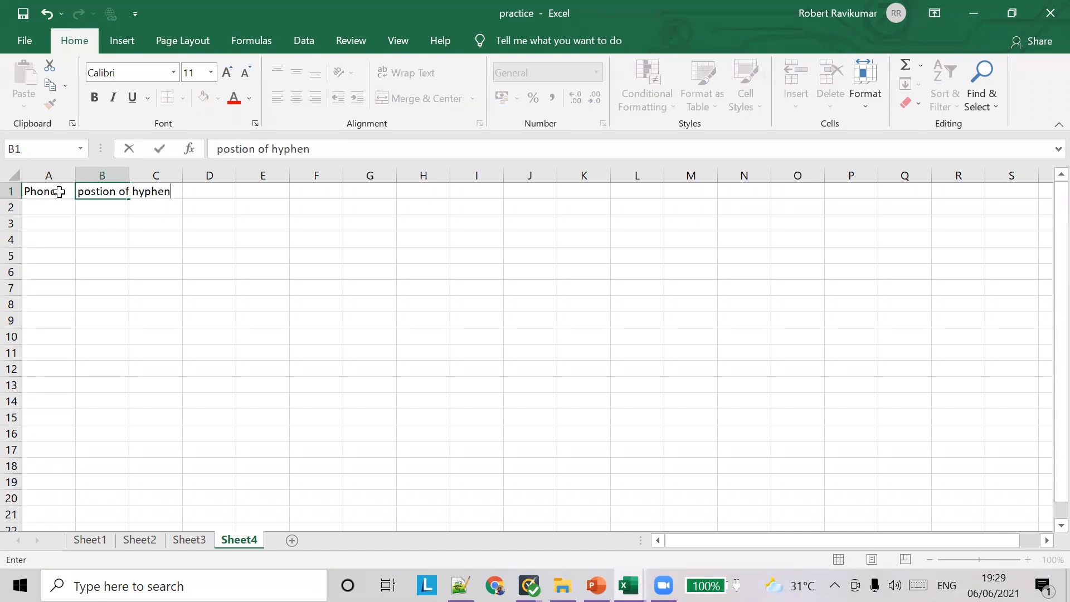
{"action": "key", "text": "Tab"}
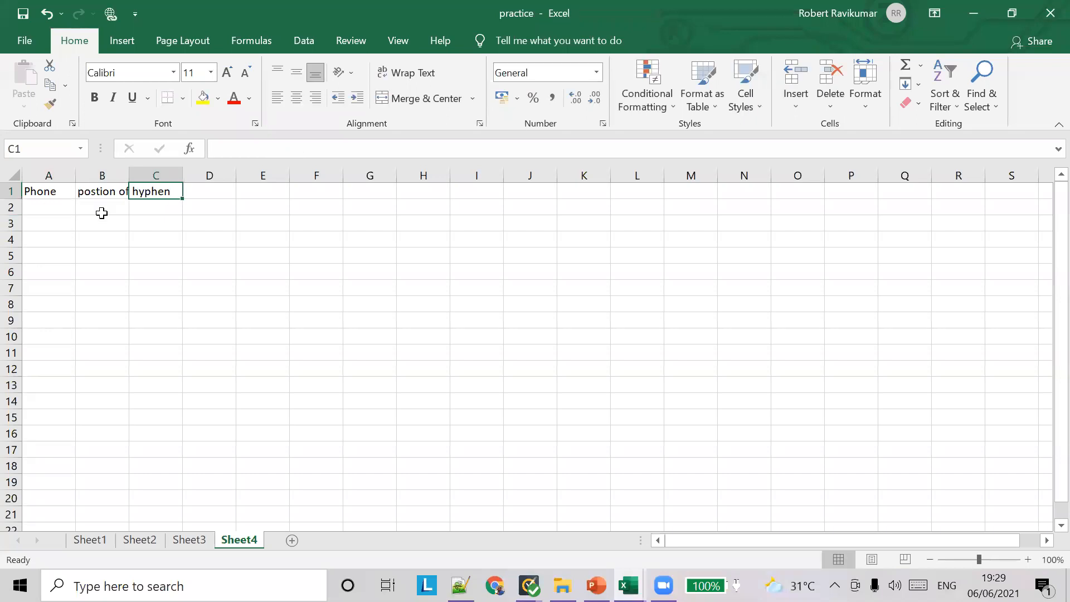
{"action": "double_click", "coordinate": [129, 175]}
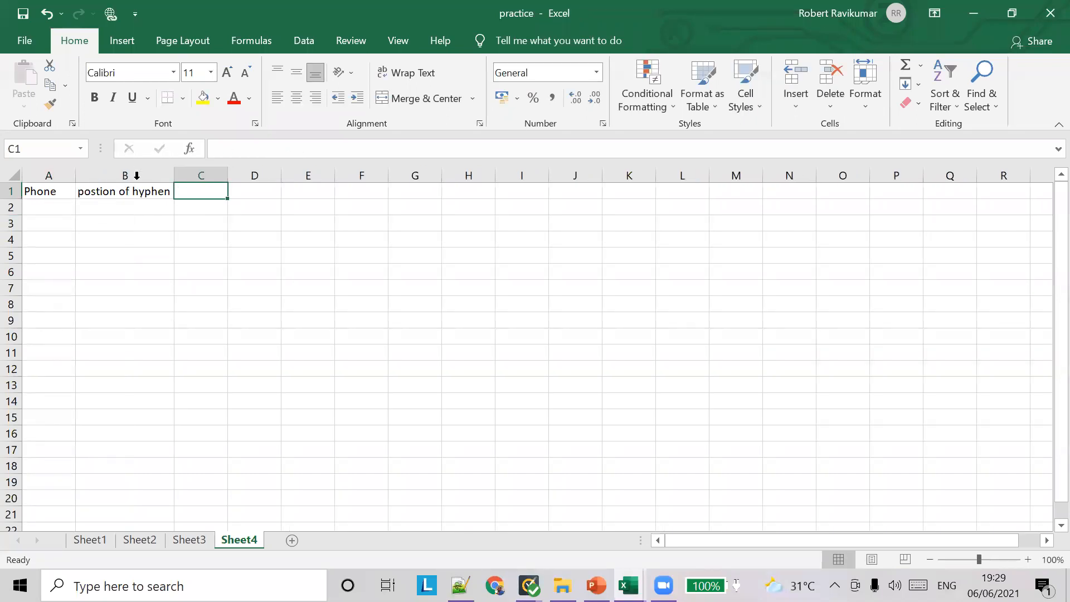
{"action": "type", "text": "Count"}
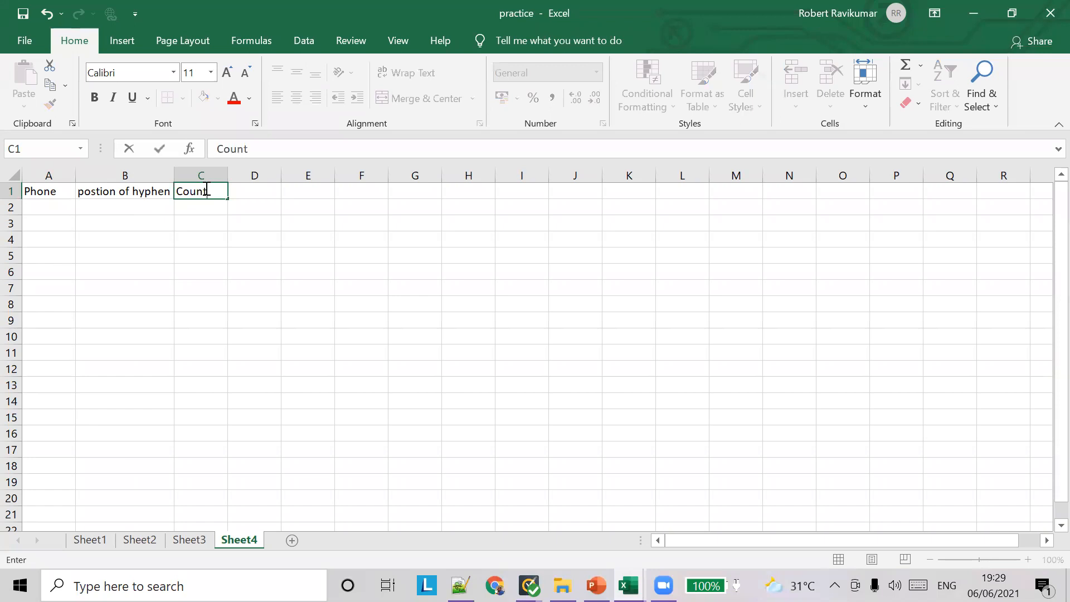
{"action": "type", "text": "ry Code"}
{"action": "key", "text": "Tab"}
{"action": "left_click_drag", "start_coordinate": [229, 175], "coordinate": [249, 175]}
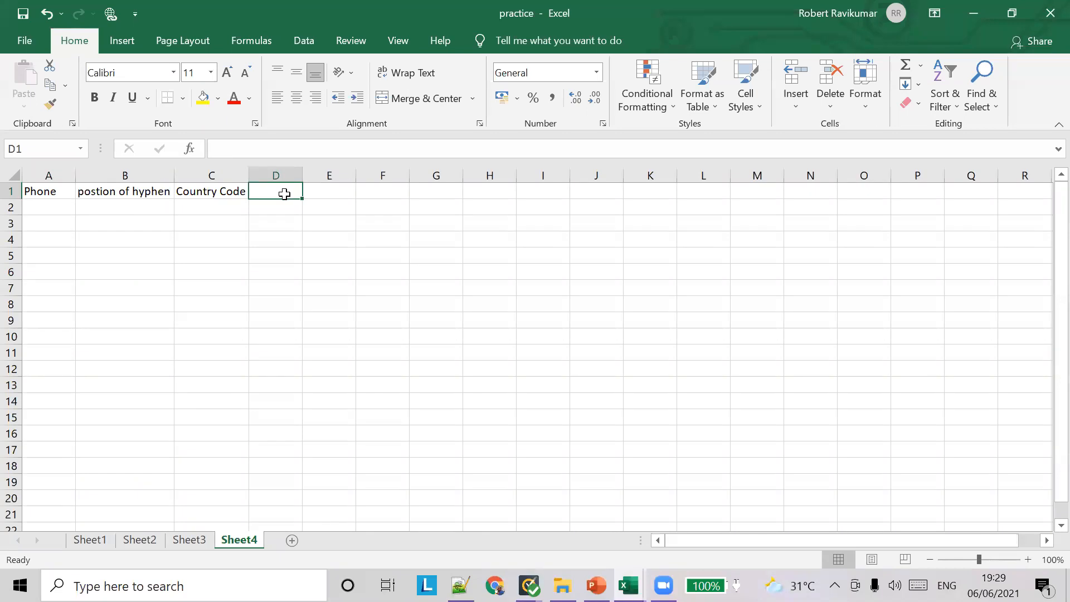
Enter 'Length' in D1 and 'actual phone number without country code' in E1, autofitting column E
{"action": "type", "text": "Len"}
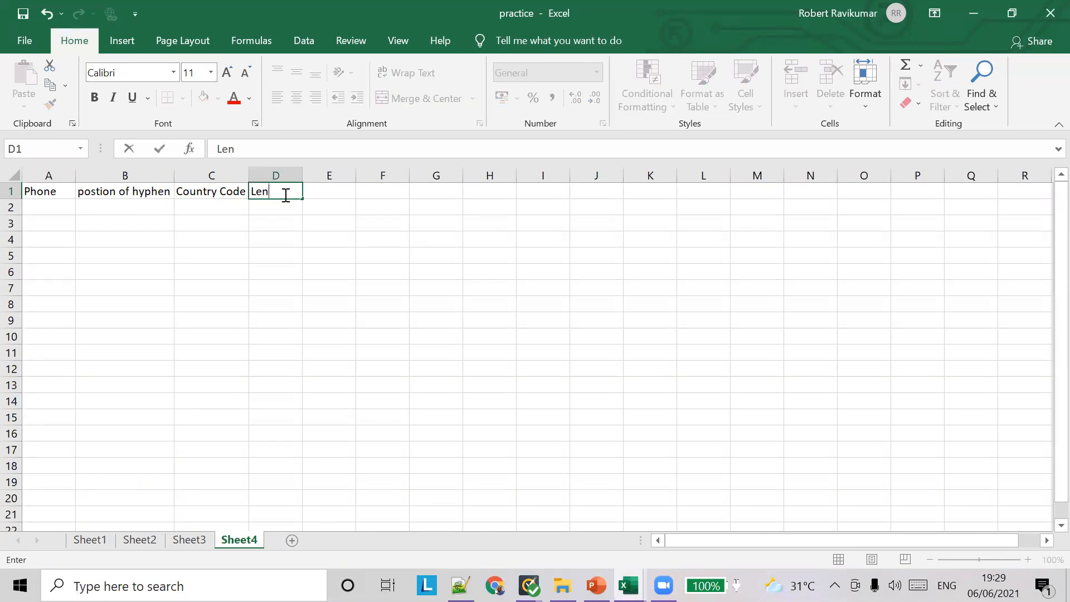
{"action": "type", "text": "gth"}
{"action": "key", "text": "Tab"}
{"action": "type", "text": "ph"}
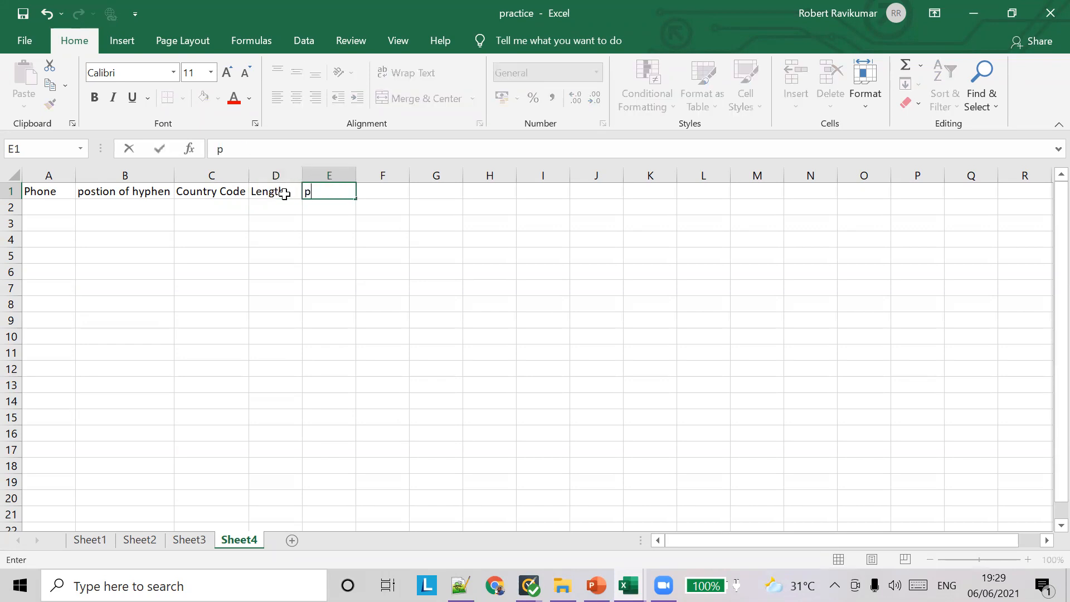
{"action": "key", "text": "BackSpace"}
{"action": "key", "text": "BackSpace"}
{"action": "type", "text": "ual phone num"}
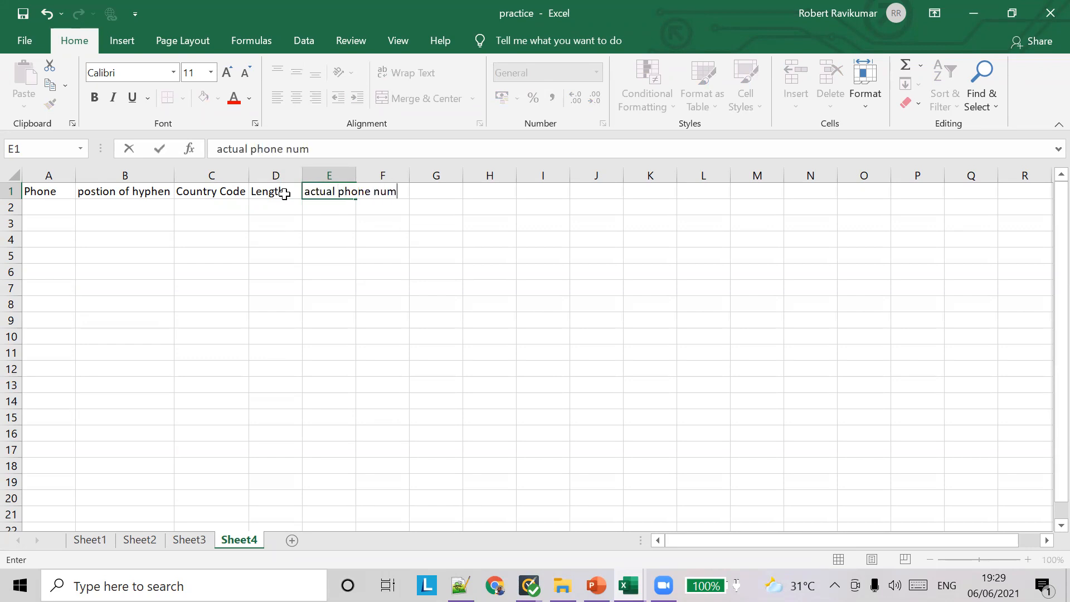
{"action": "type", "text": "ber without "}
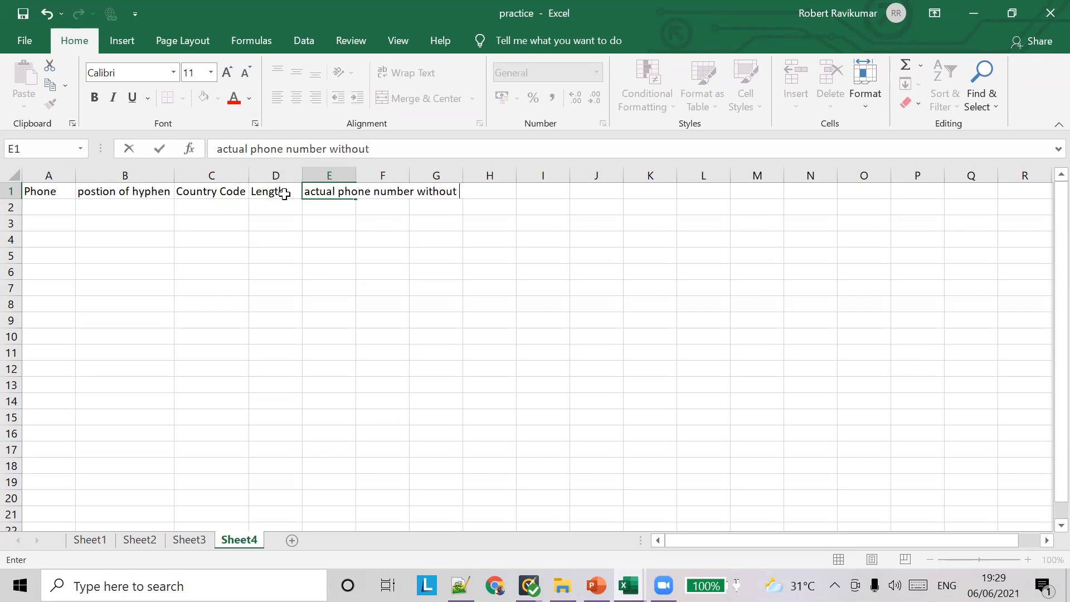
{"action": "type", "text": "country code"}
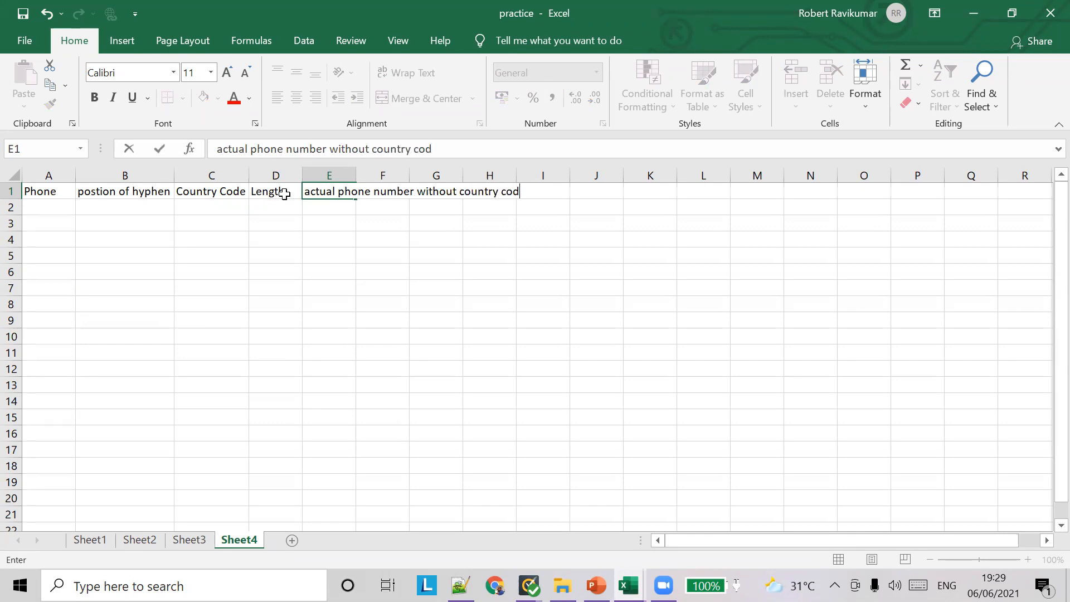
{"action": "double_click", "coordinate": [355, 167]}
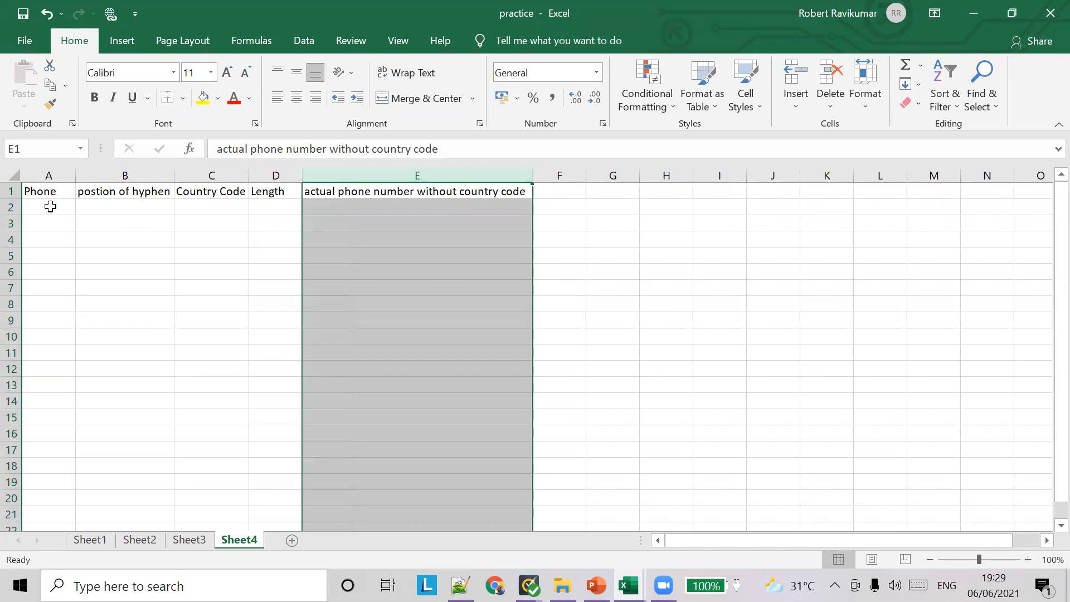
{"action": "left_click", "coordinate": [50, 207]}
{"action": "type", "text": "+"}
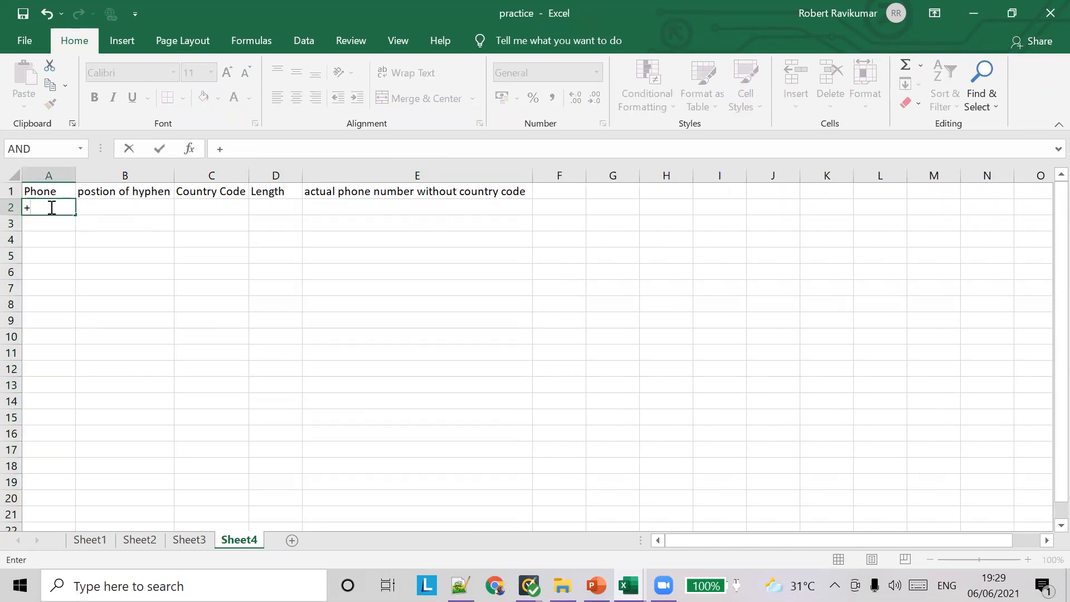
{"action": "key", "text": "BackSpace"}
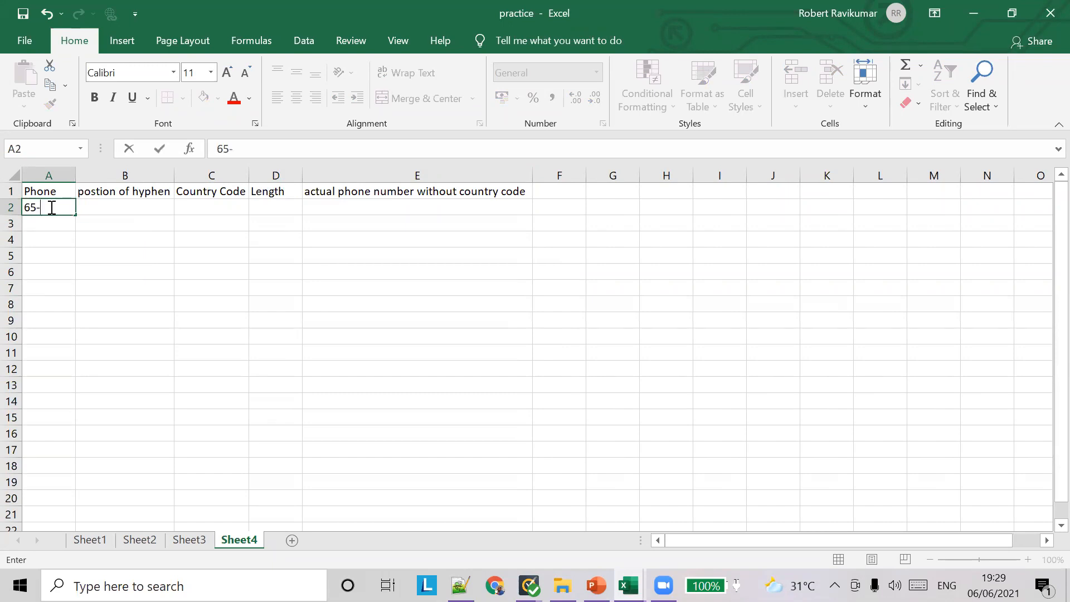
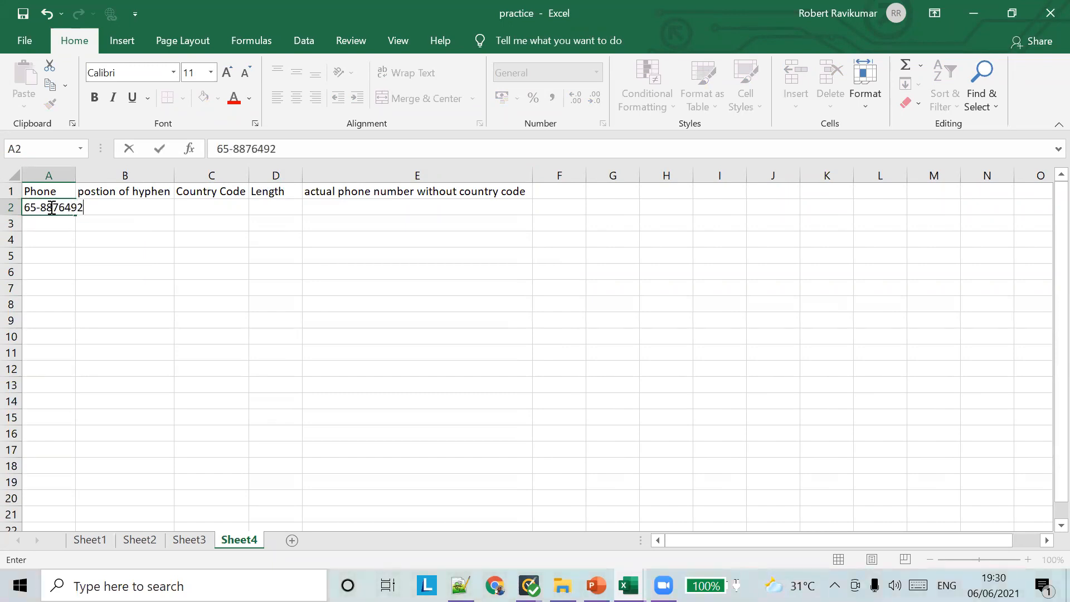
{"action": "left_click", "coordinate": [71, 175]}
{"action": "double_click", "coordinate": [75, 175]}
{"action": "left_click", "coordinate": [51, 221]}
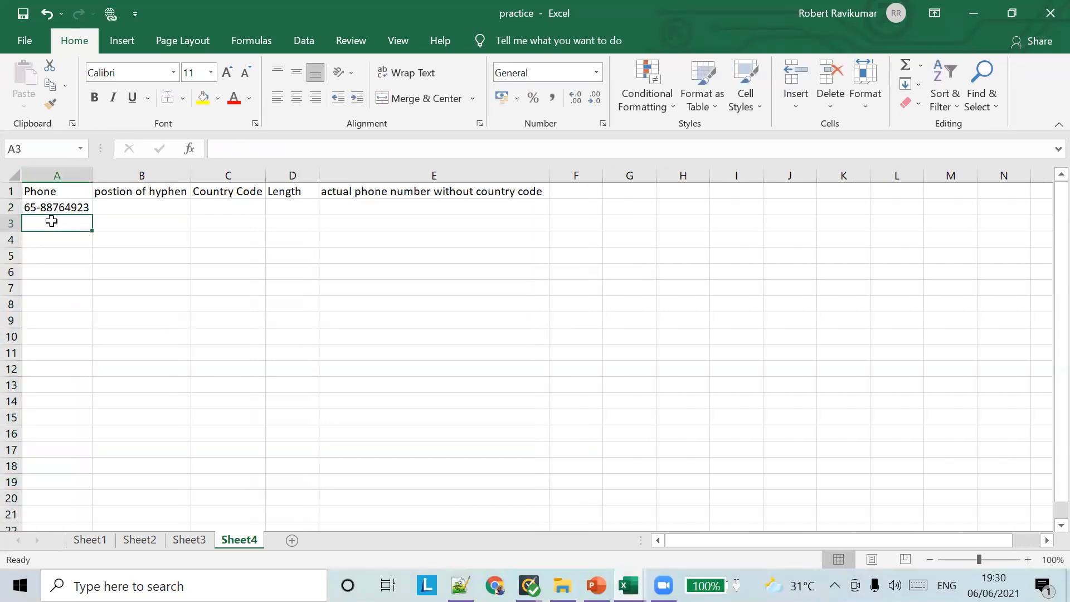
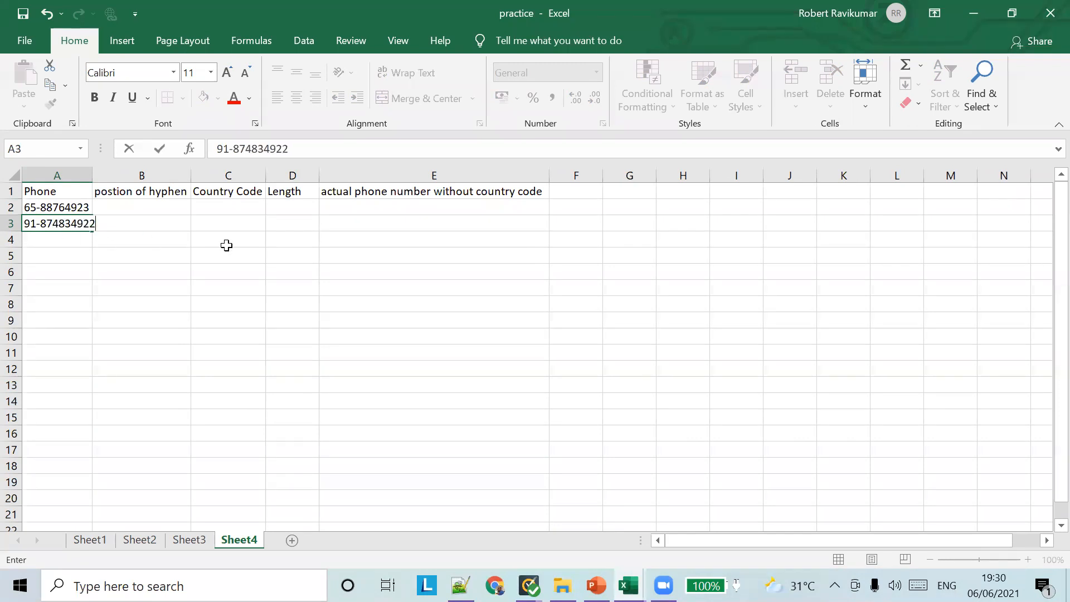
{"action": "left_click", "coordinate": [65, 242]}
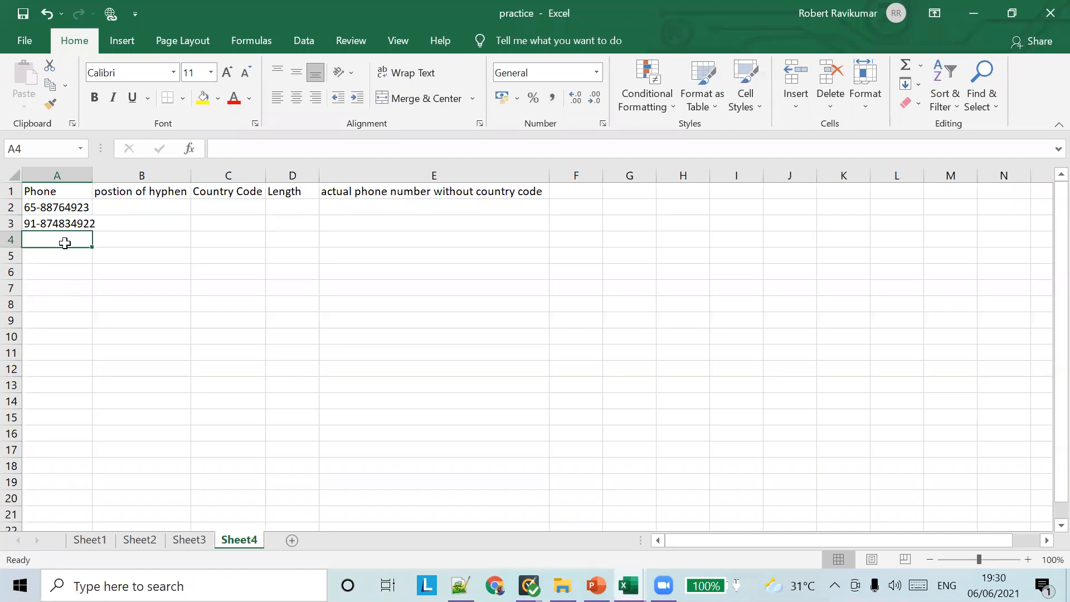
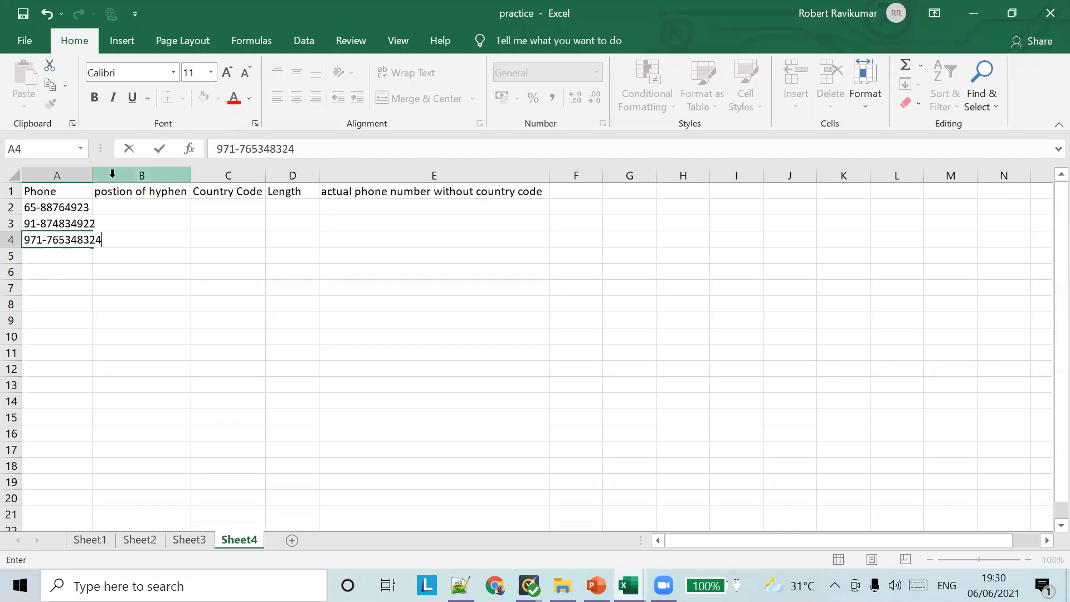
{"action": "left_click", "coordinate": [93, 175]}
{"action": "double_click", "coordinate": [93, 174]}
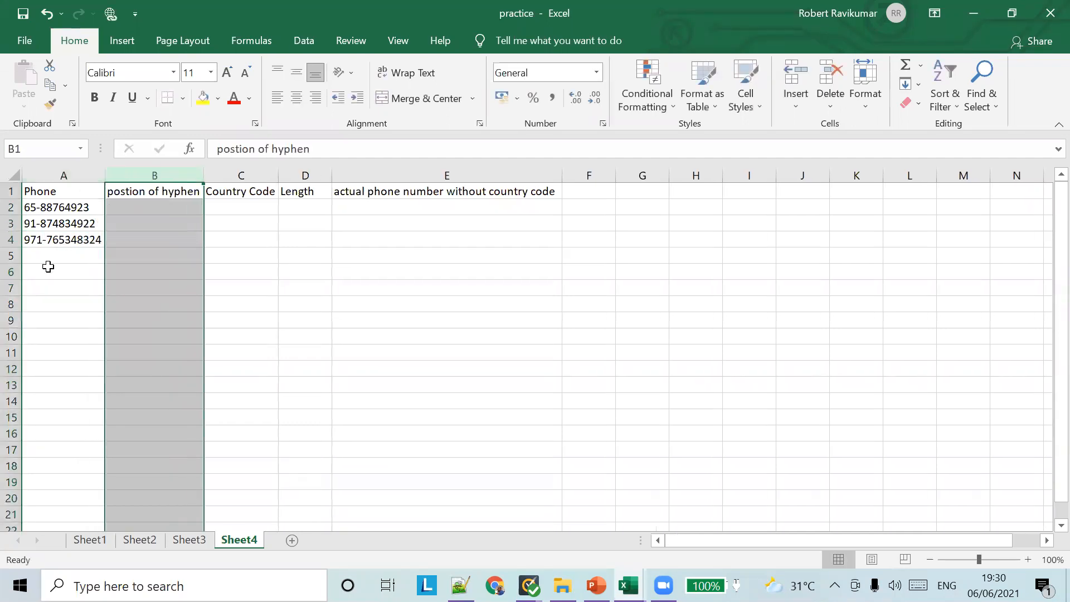
{"action": "left_click", "coordinate": [48, 256]}
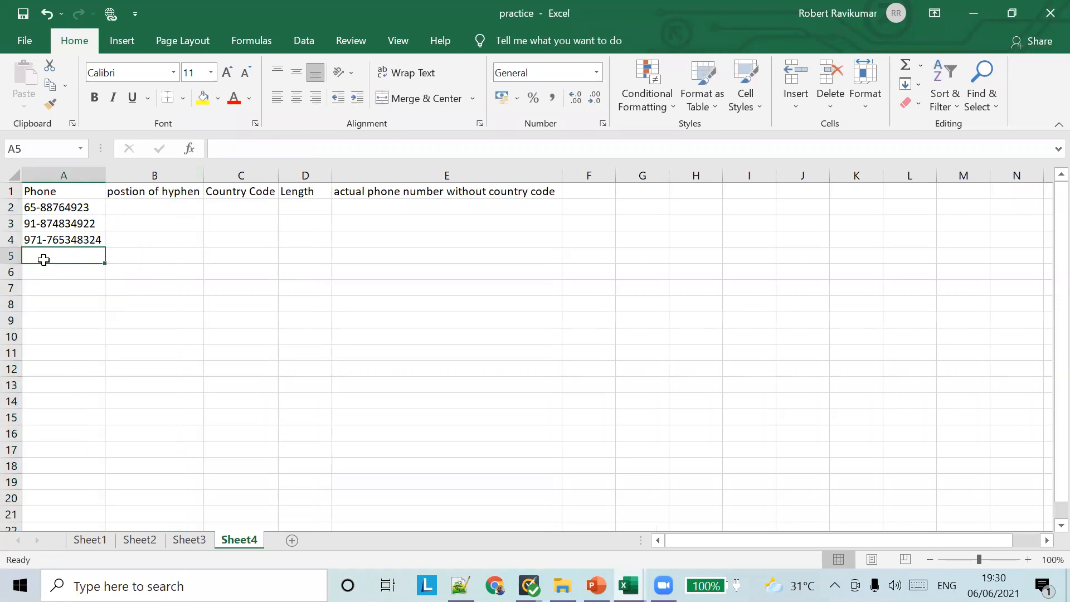
Enter =FIND("-",A2) in B2 and fill it down to B4, returning 3, 3 and 4
{"action": "left_click", "coordinate": [139, 206]}
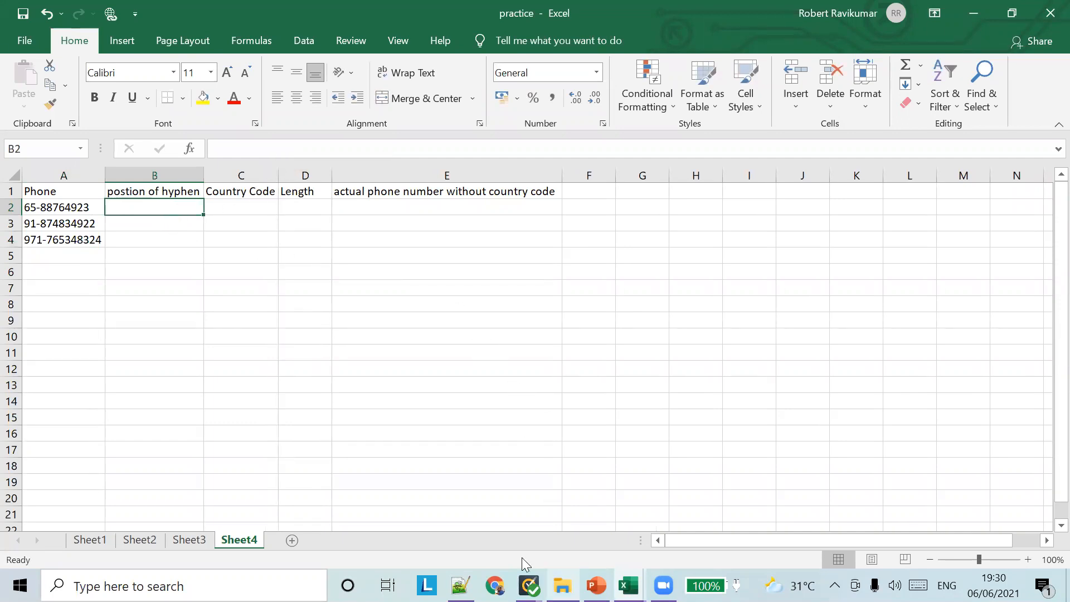
{"action": "left_click", "coordinate": [222, 148]}
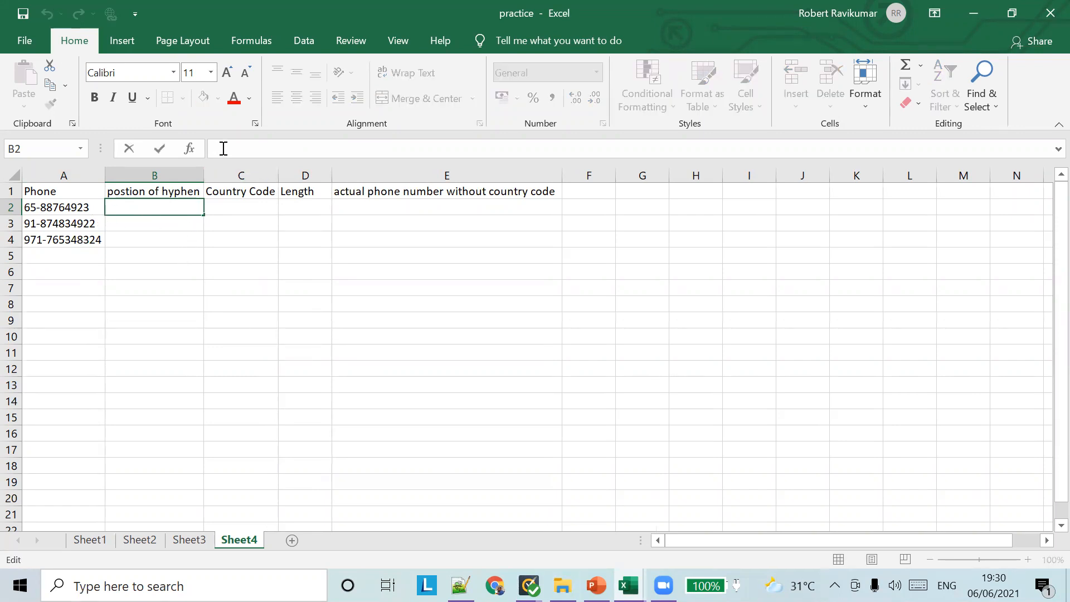
{"action": "type", "text": "=FIND"}
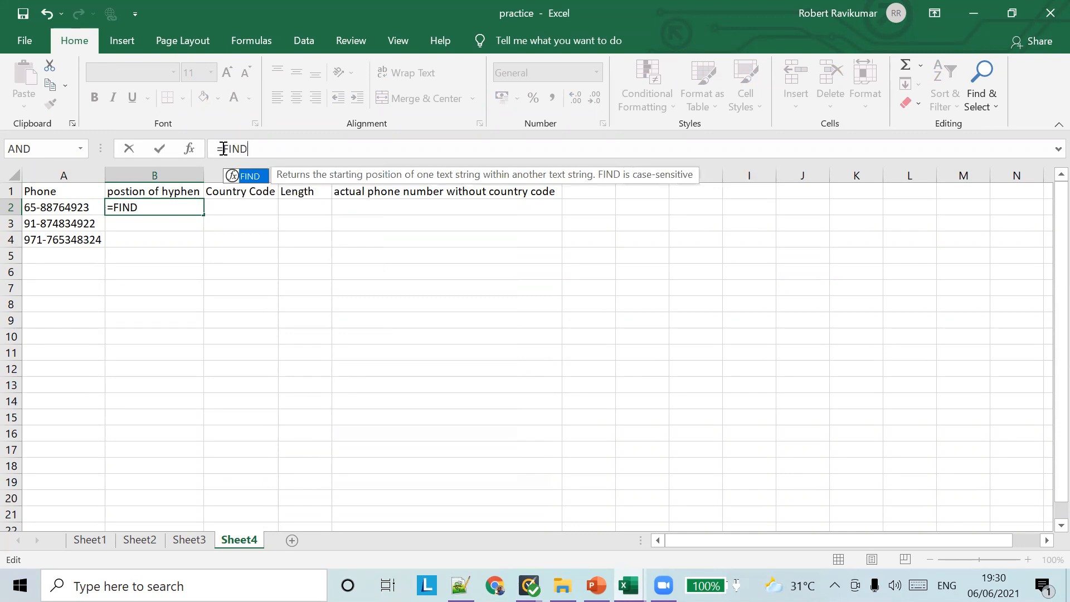
{"action": "type", "text": "("}
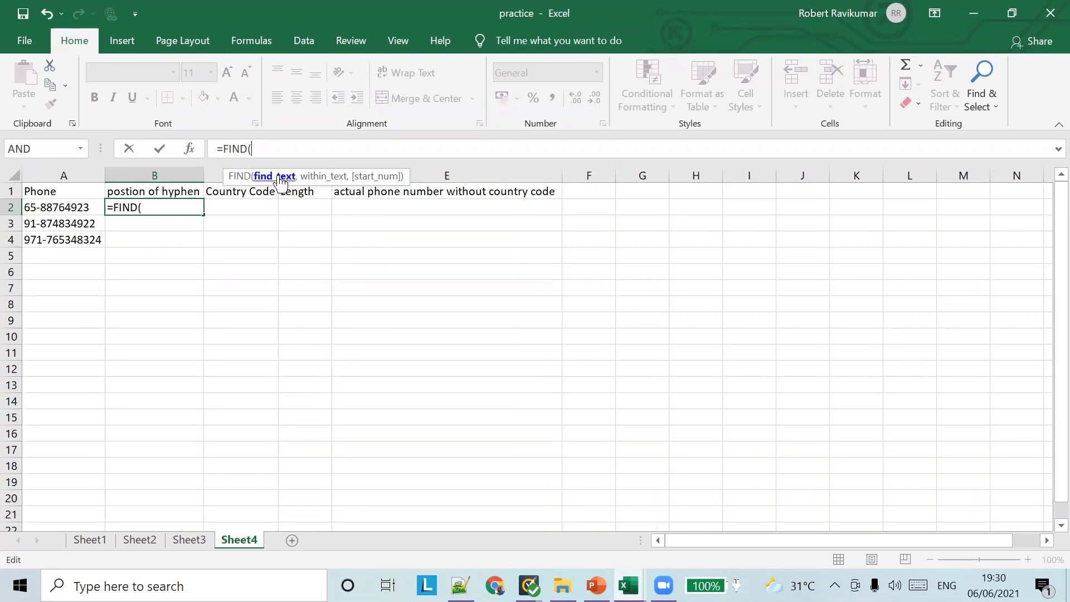
{"action": "type", "text": "A2"}
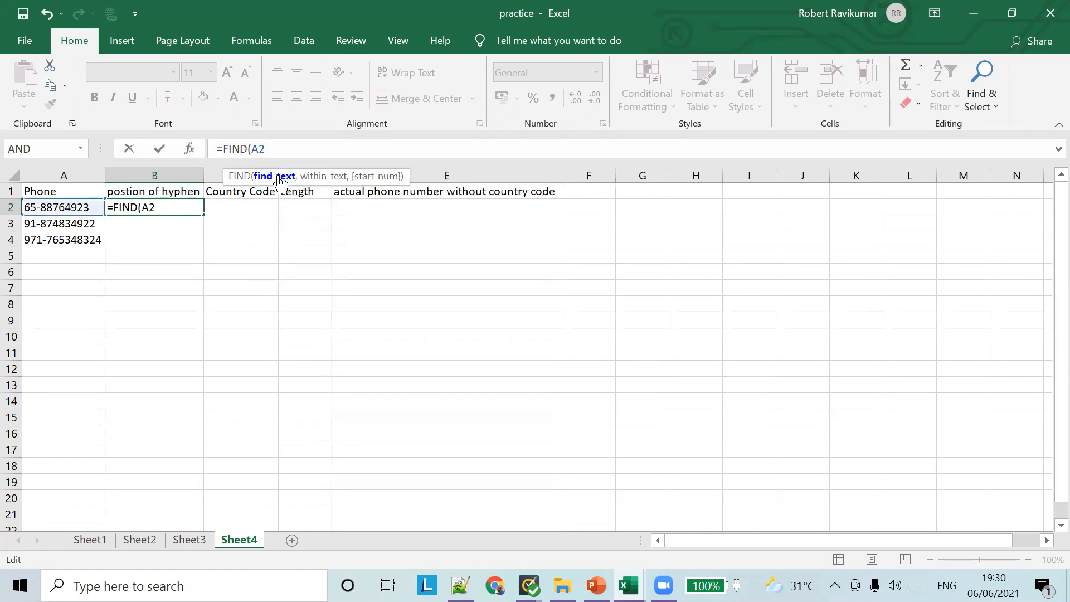
{"action": "key", "text": "BackSpace"}
{"action": "key", "text": "BackSpace"}
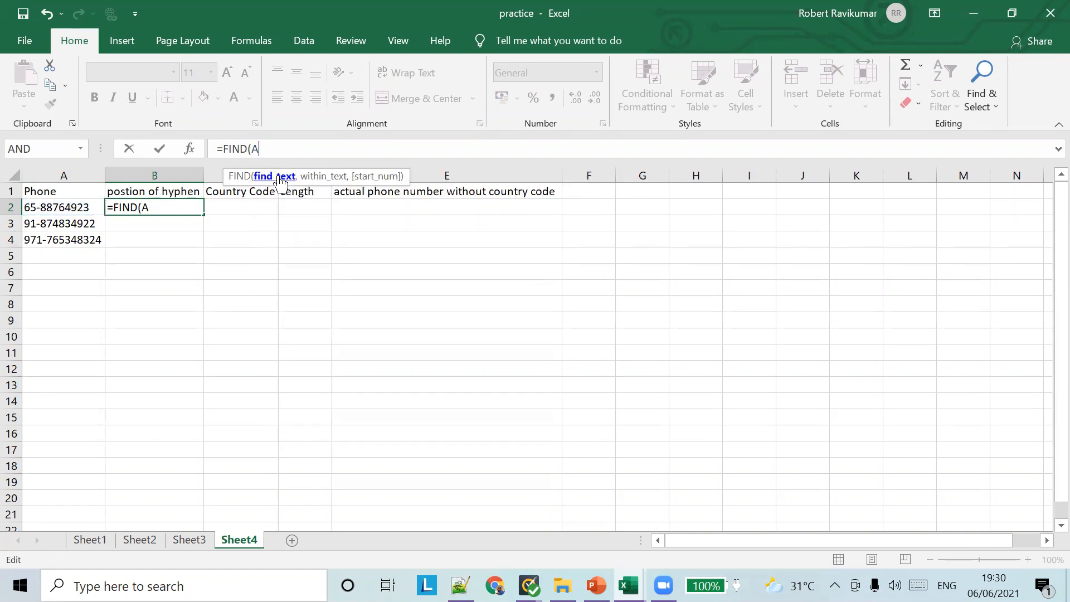
{"action": "type", "text": "\"\""}
{"action": "type", "text": "-"}
{"action": "type", "text": ","}
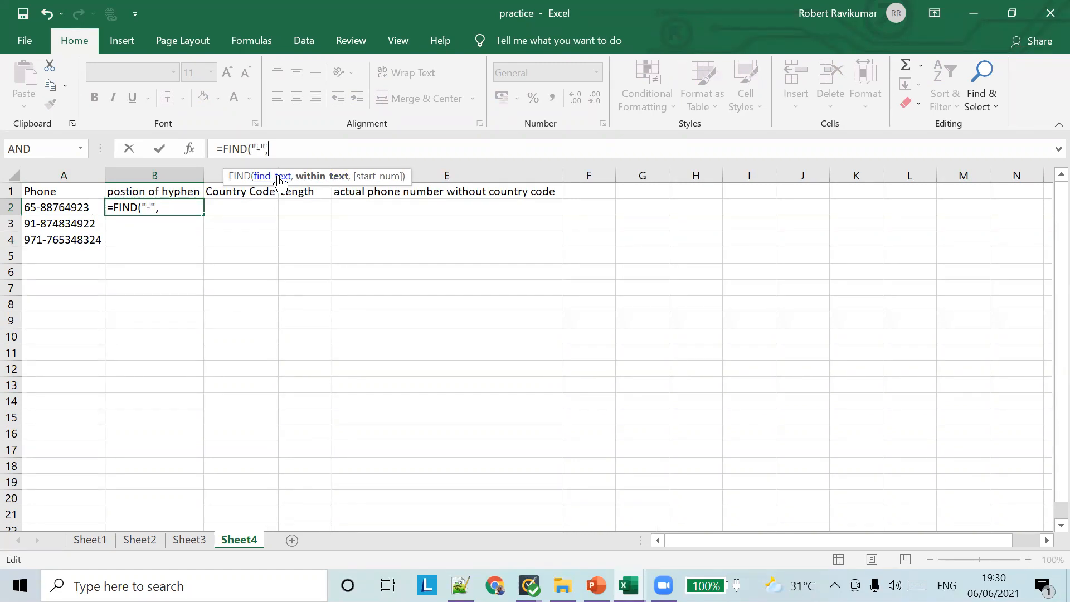
{"action": "type", "text": "A2"}
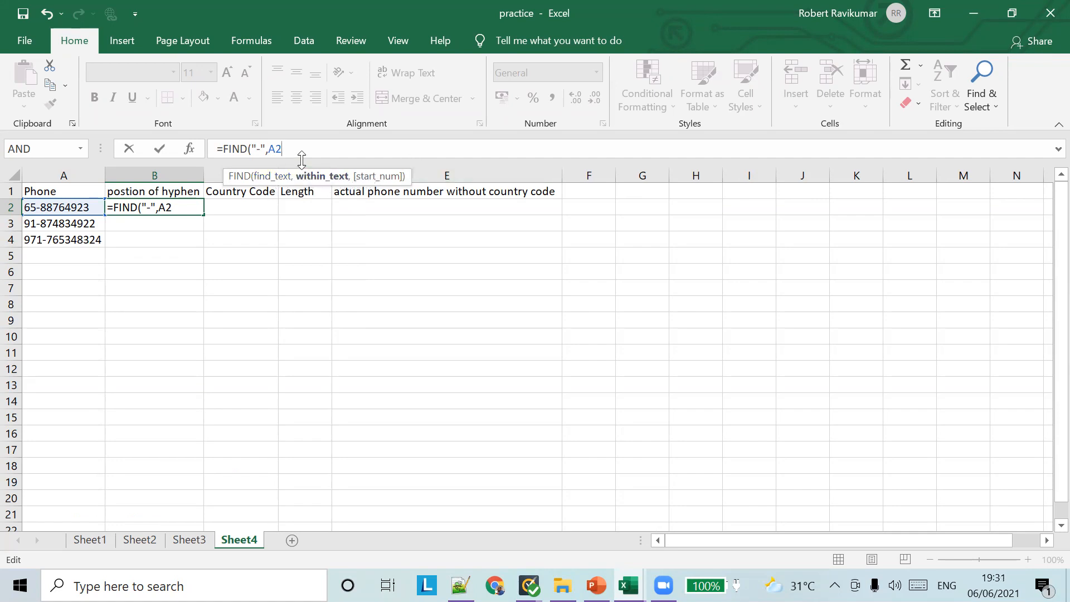
{"action": "type", "text": ")"}
{"action": "key", "text": "Tab"}
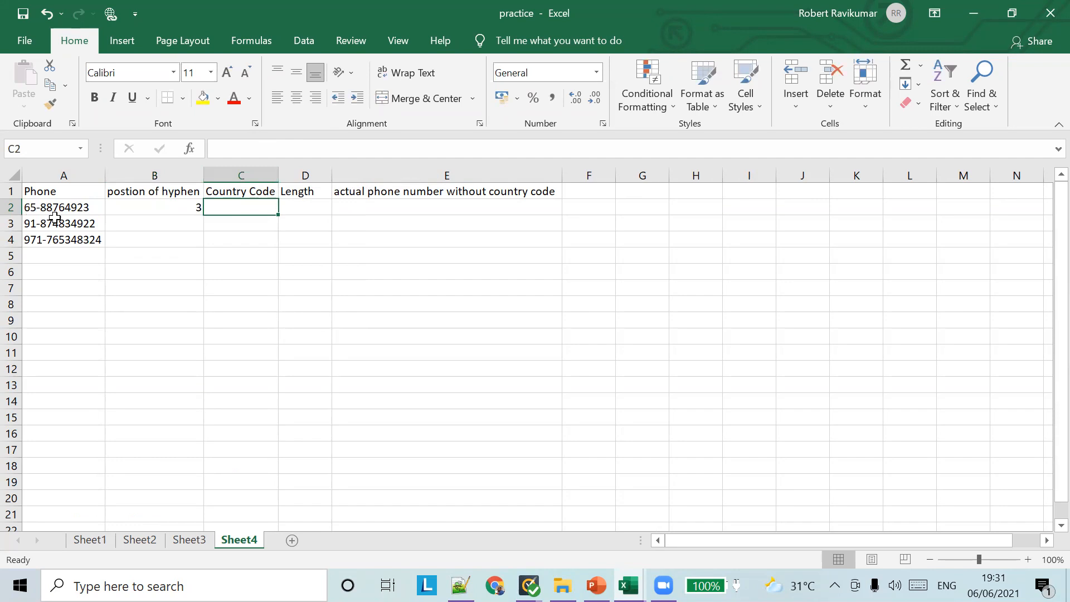
{"action": "left_click", "coordinate": [174, 207]}
{"action": "left_click_drag", "start_coordinate": [203, 215], "coordinate": [201, 249]}
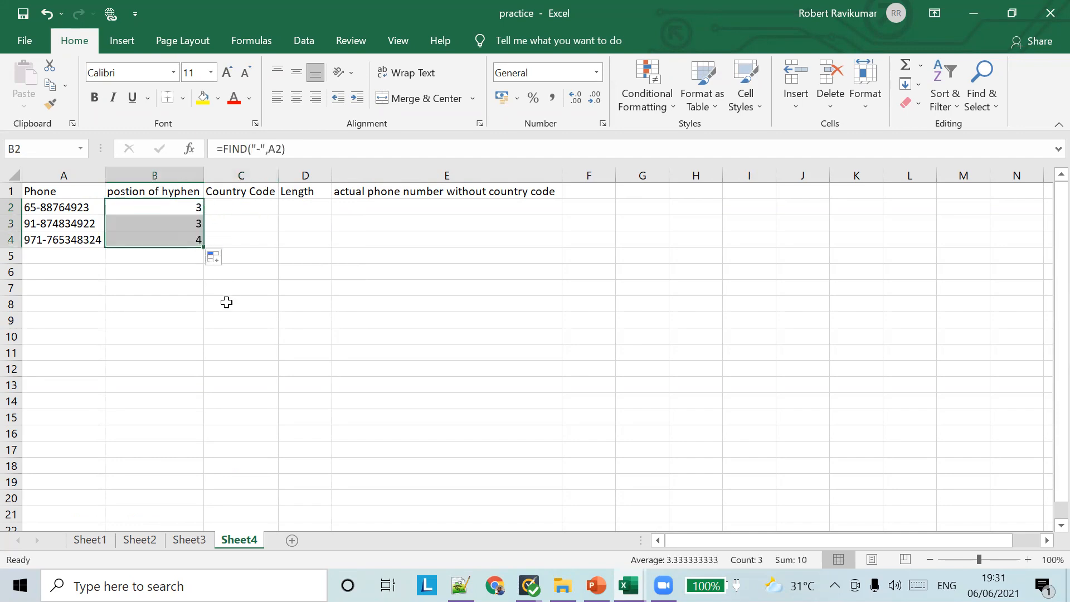
{"action": "left_click", "coordinate": [84, 256]}
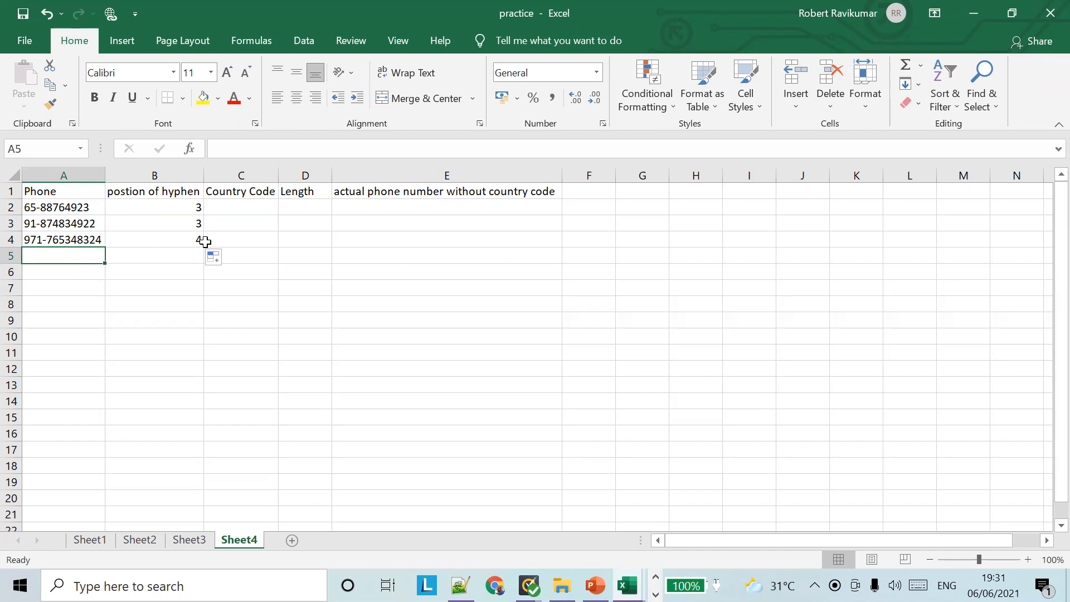
Enter =LEFT(A2,B2-1) in C2 and fill it down to C4, returning 65, 91 and 971
{"action": "left_click", "coordinate": [243, 206]}
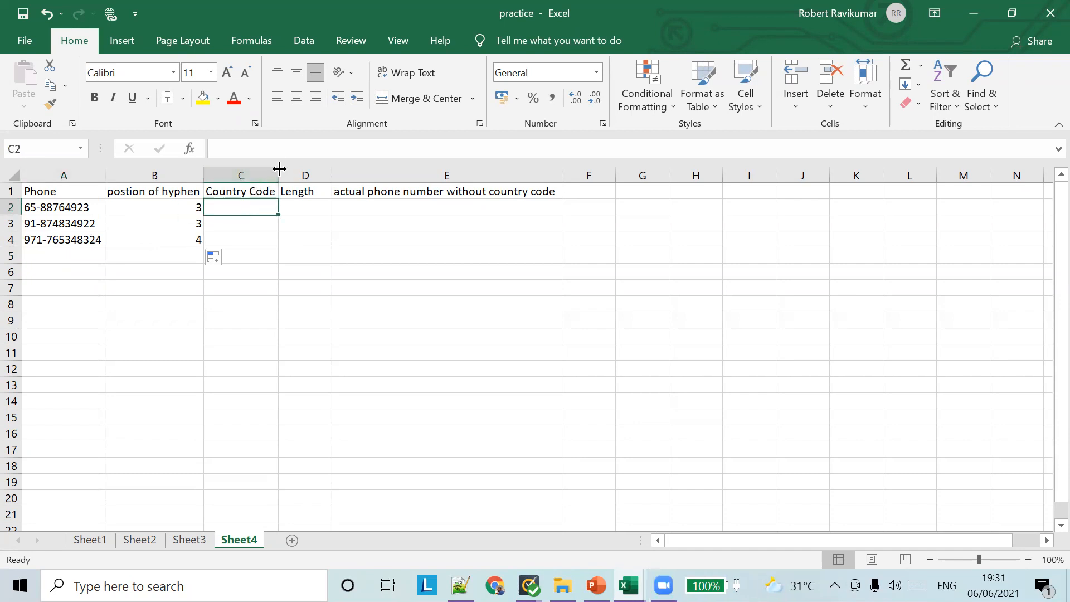
{"action": "left_click", "coordinate": [274, 149]}
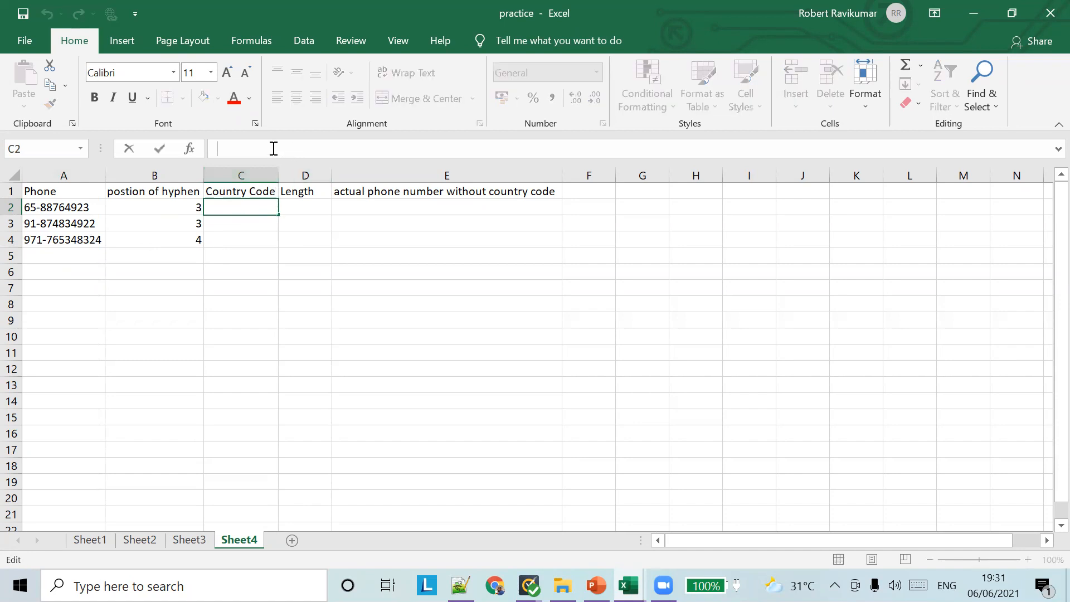
{"action": "type", "text": "="}
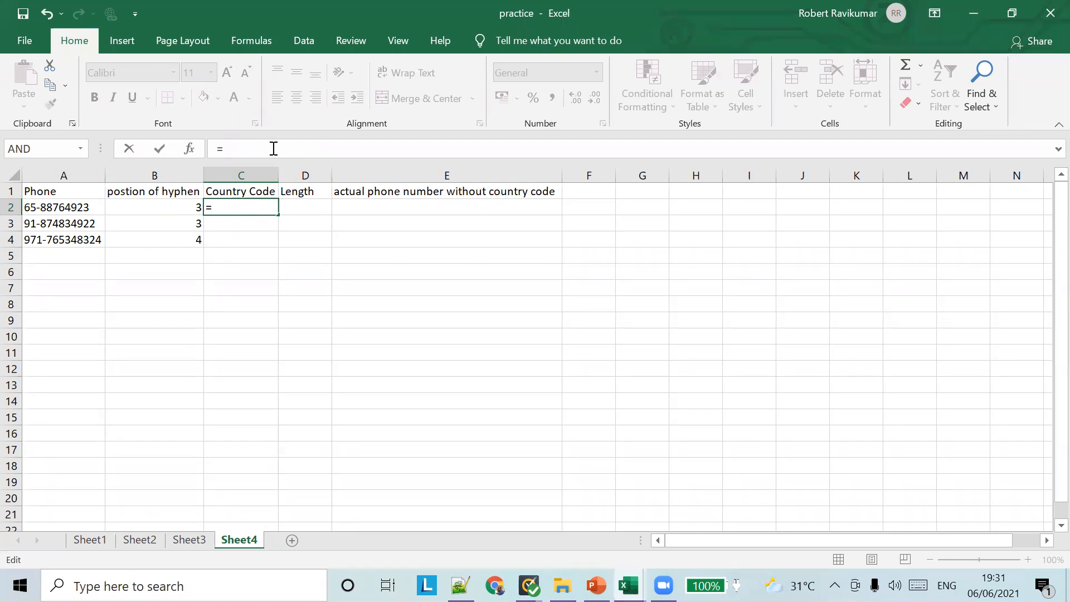
{"action": "type", "text": "LEFT"}
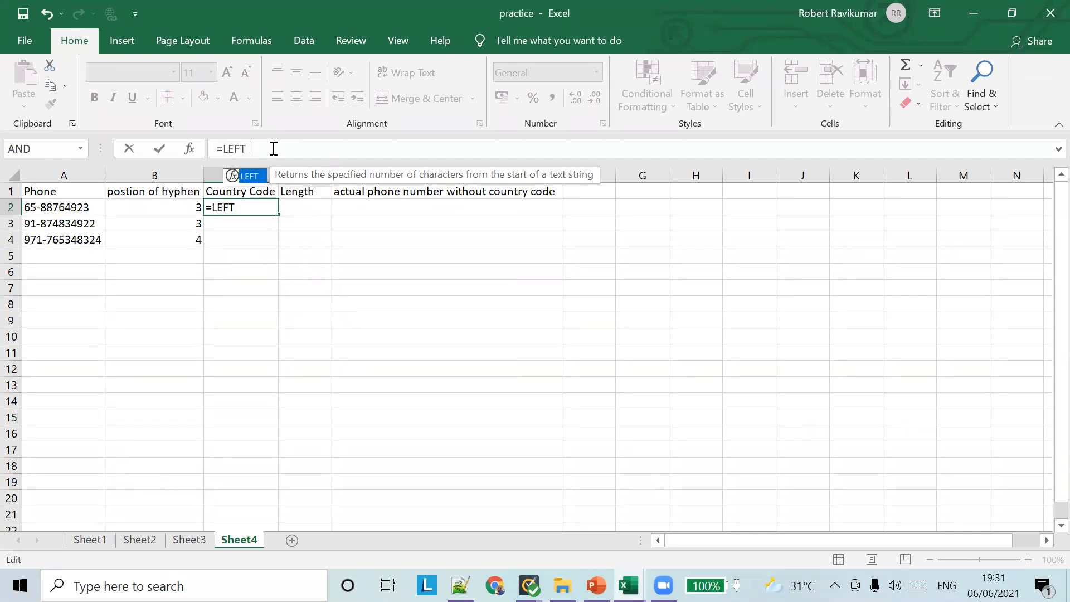
{"action": "type", "text": "("}
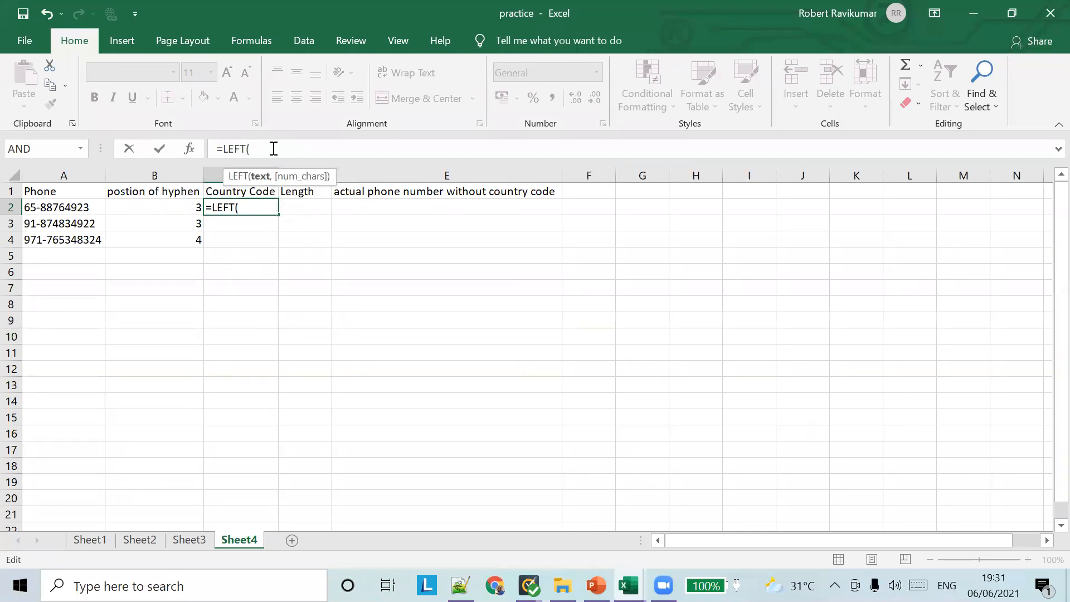
{"action": "type", "text": "A2,"}
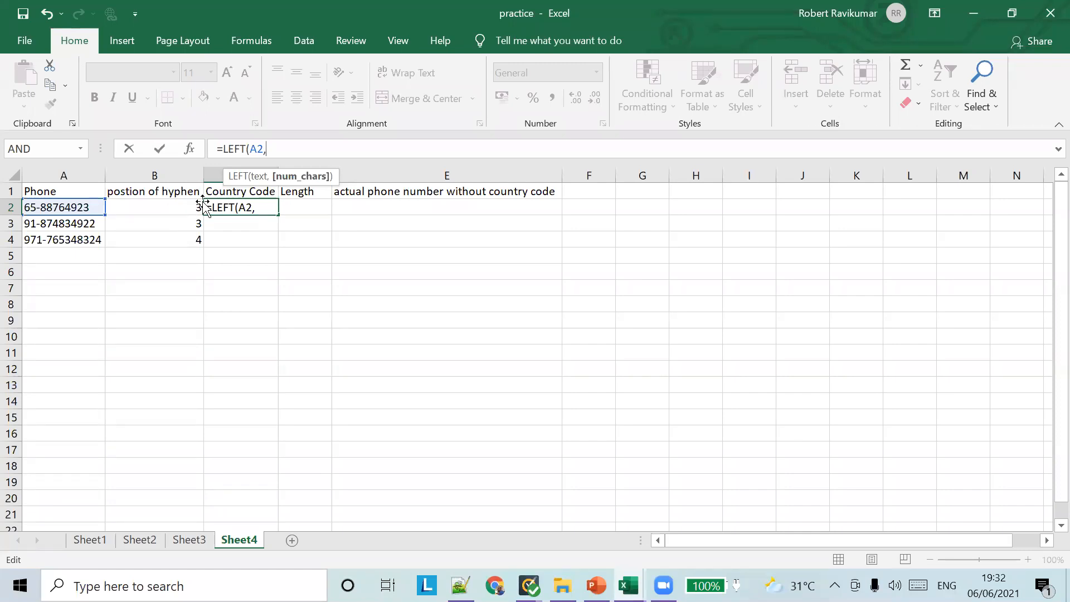
{"action": "left_click", "coordinate": [264, 204]}
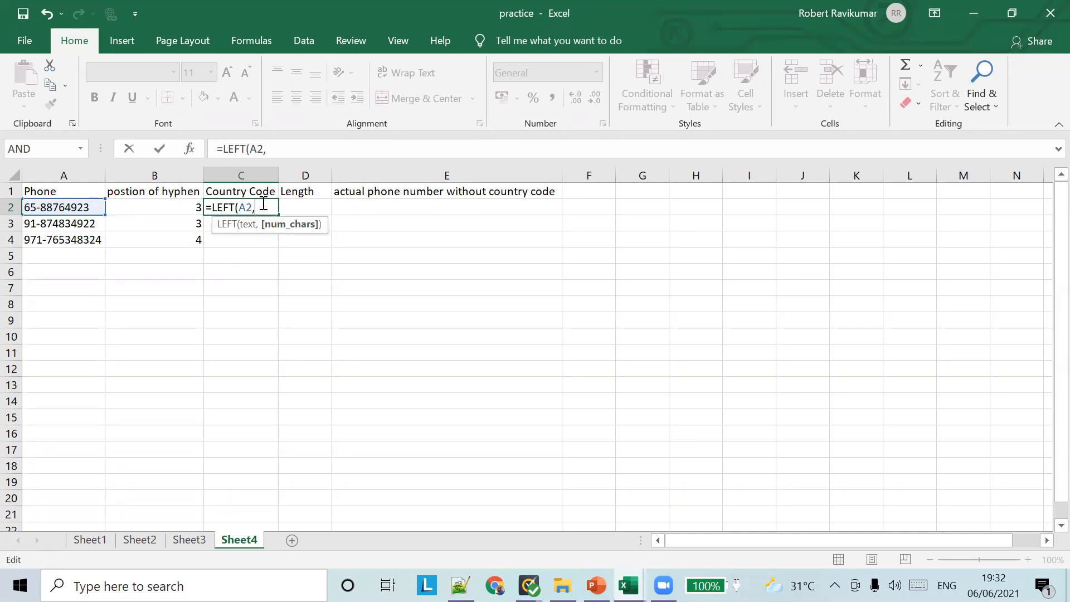
{"action": "type", "text": "B2"}
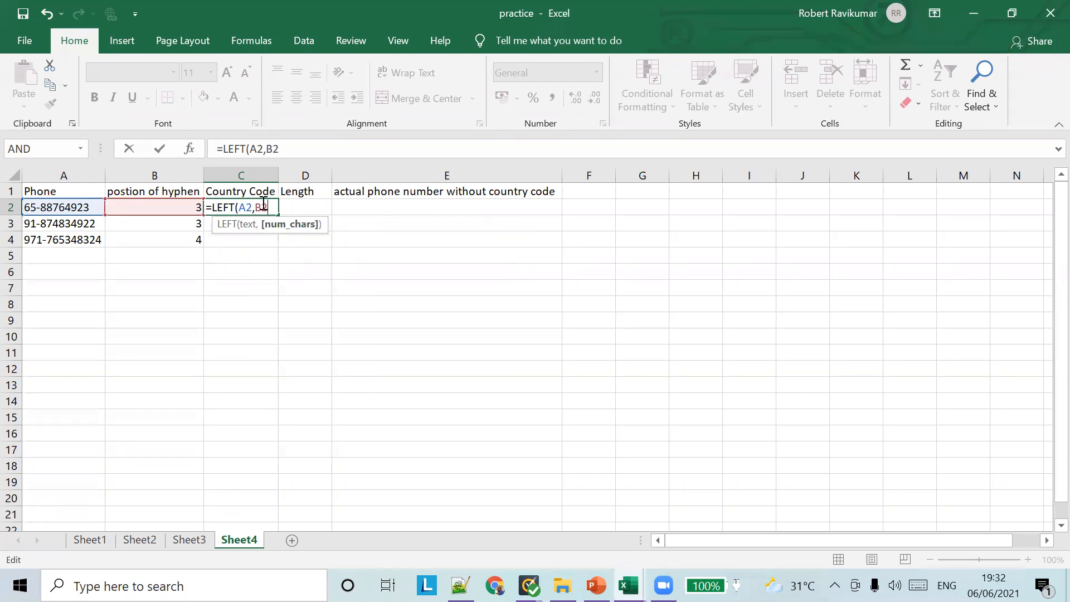
{"action": "type", "text": "-1)"}
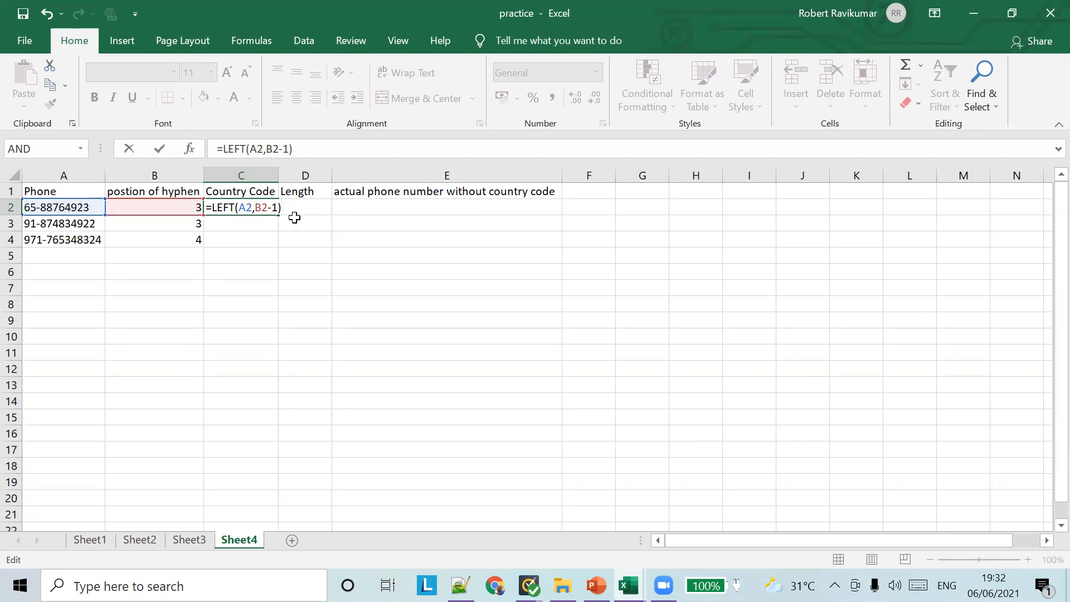
{"action": "key", "text": "Tab"}
{"action": "left_click", "coordinate": [250, 211]}
{"action": "left_click_drag", "start_coordinate": [277, 215], "coordinate": [276, 250]}
{"action": "left_click", "coordinate": [245, 283]}
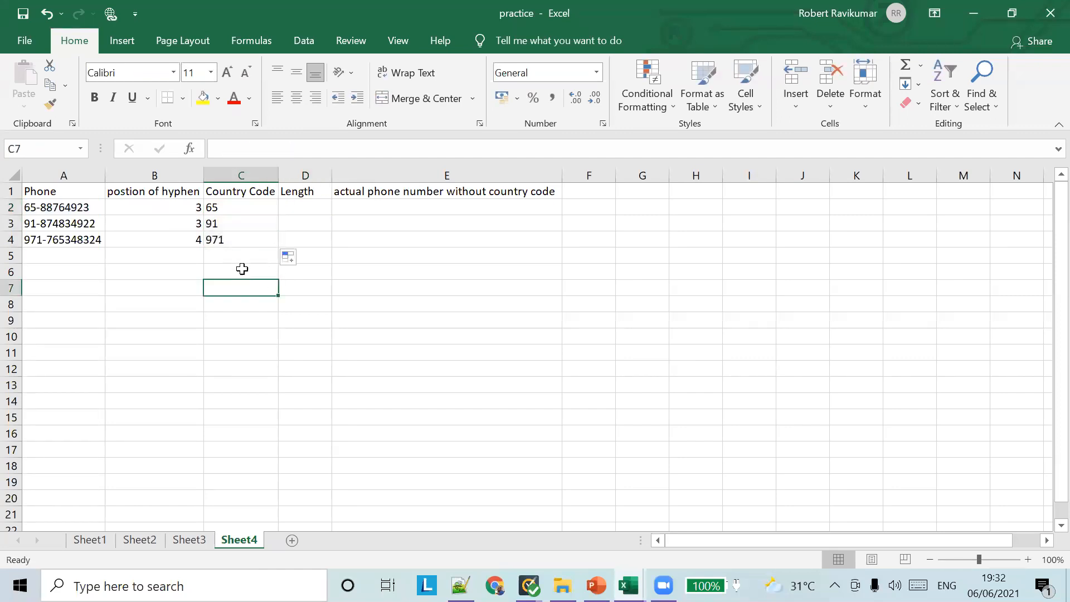
{"action": "left_click", "coordinate": [254, 209]}
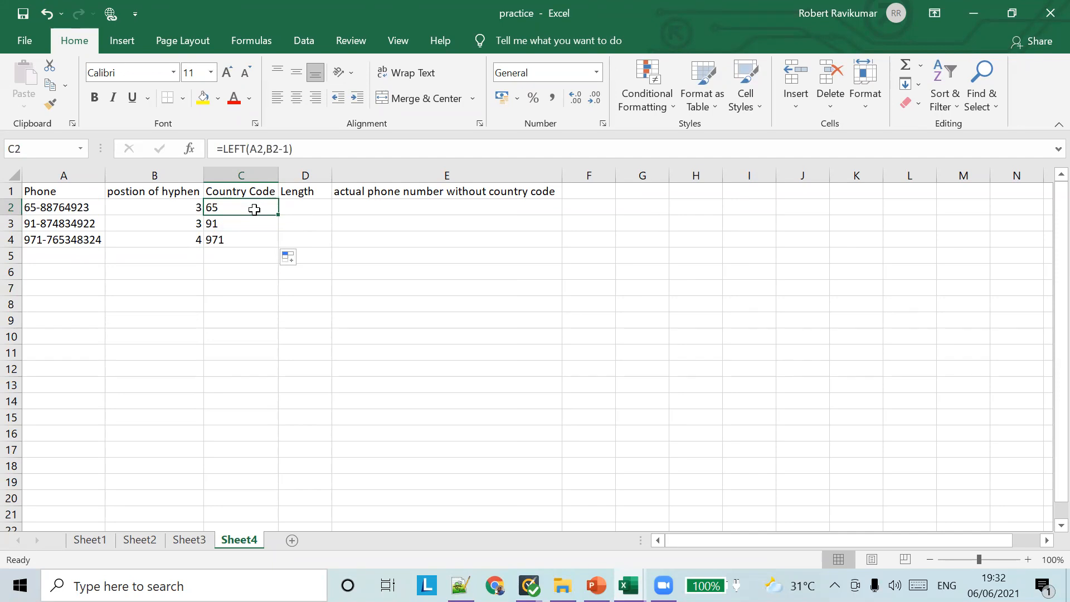
{"action": "left_click", "coordinate": [244, 220]}
{"action": "left_click", "coordinate": [245, 240]}
{"action": "left_click", "coordinate": [251, 212]}
{"action": "left_click", "coordinate": [596, 585]}
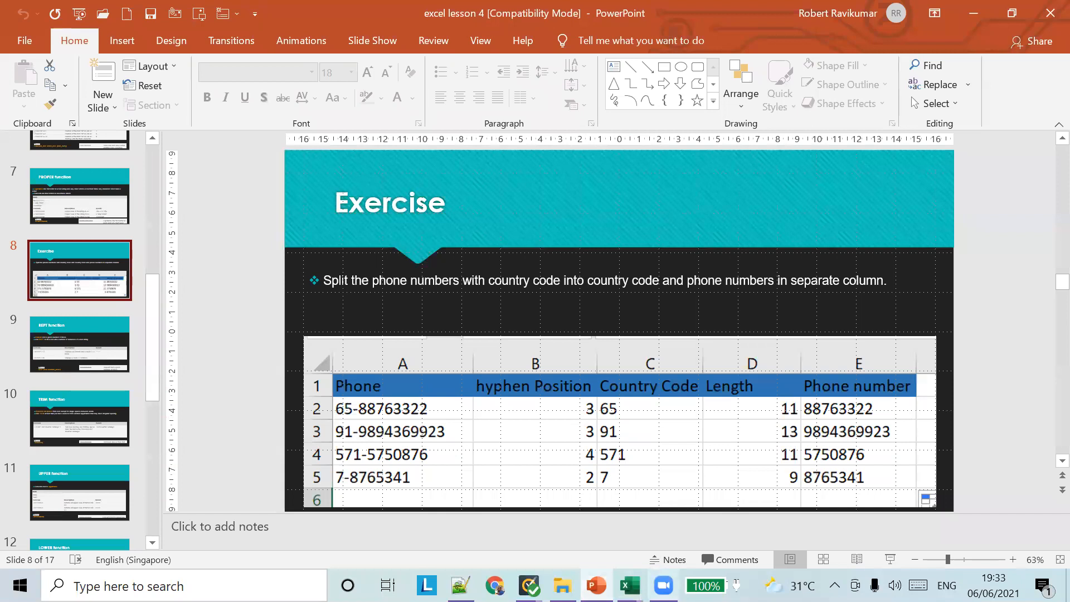
{"action": "left_click", "coordinate": [973, 13]}
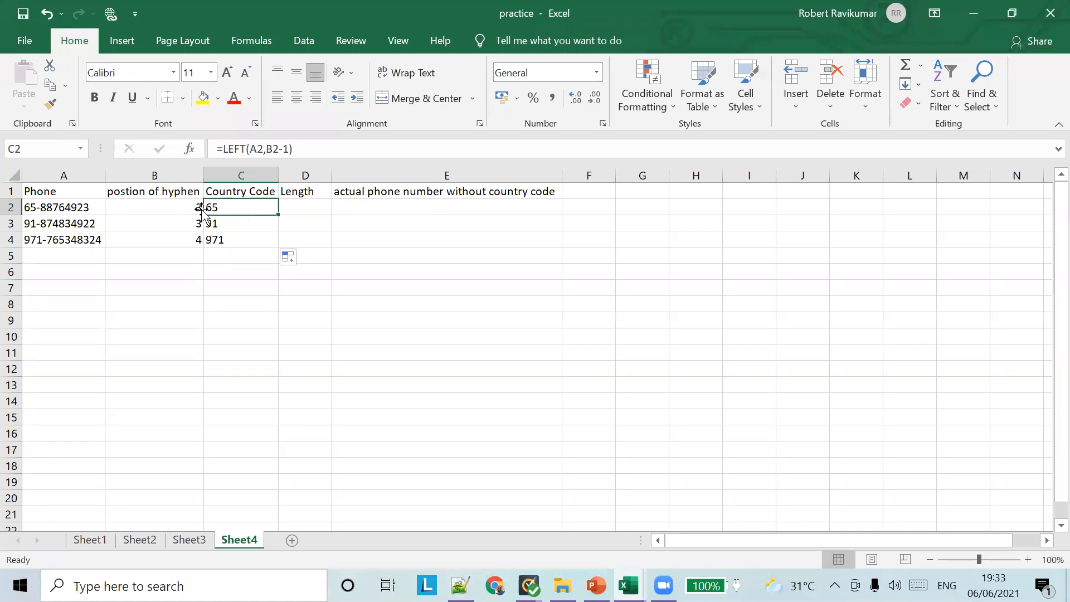
Shade the Country Code column C blue-grey
{"action": "left_click", "coordinate": [241, 176]}
{"action": "right_click", "coordinate": [242, 177]}
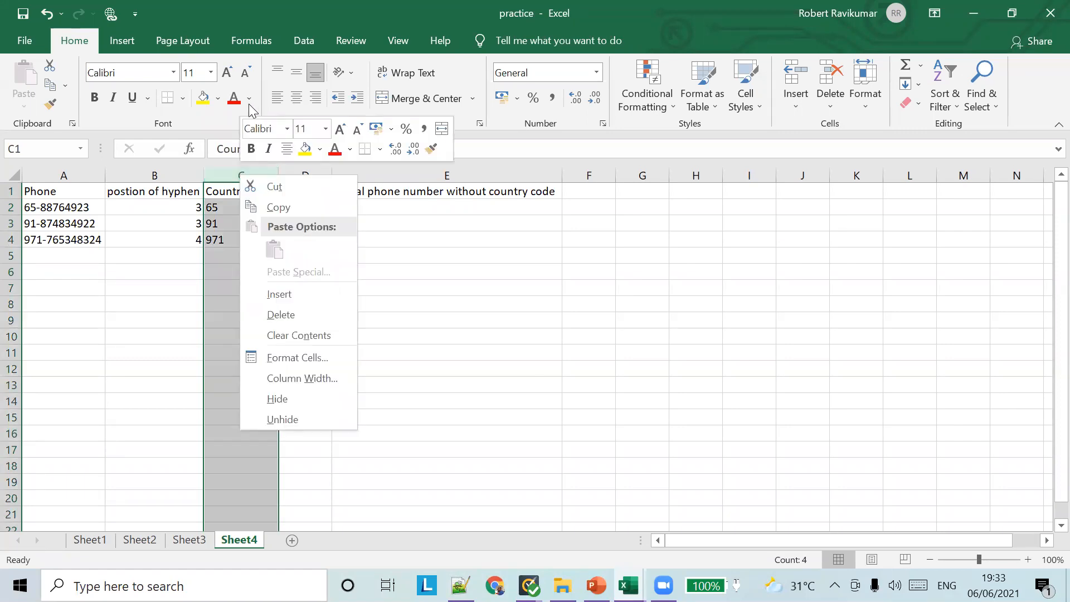
{"action": "left_click", "coordinate": [317, 151]}
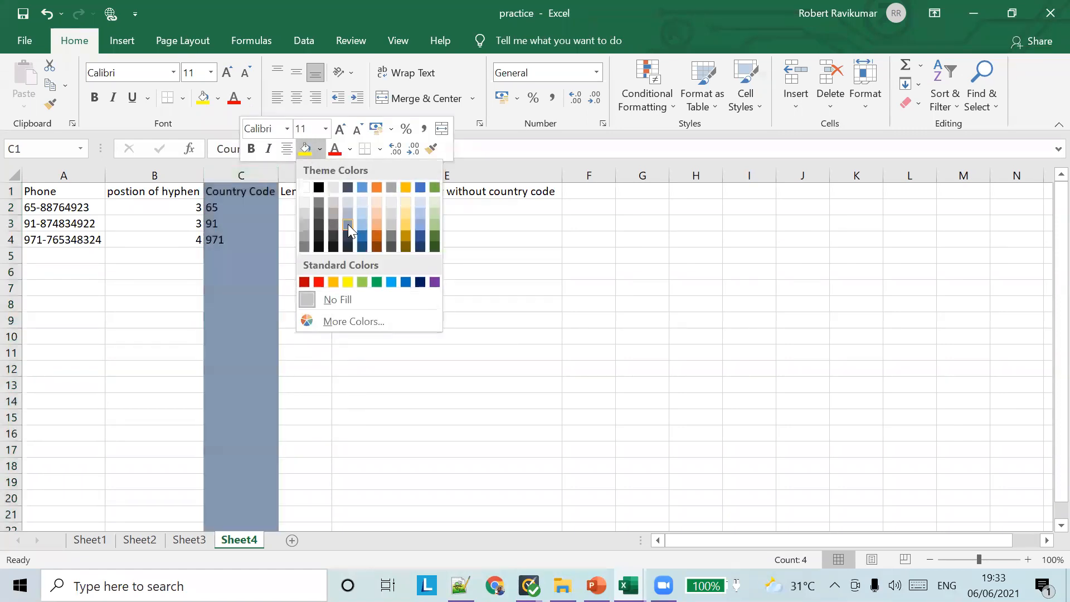
{"action": "left_click", "coordinate": [348, 224]}
Shade the actual phone number column E light blue
{"action": "left_click", "coordinate": [447, 169]}
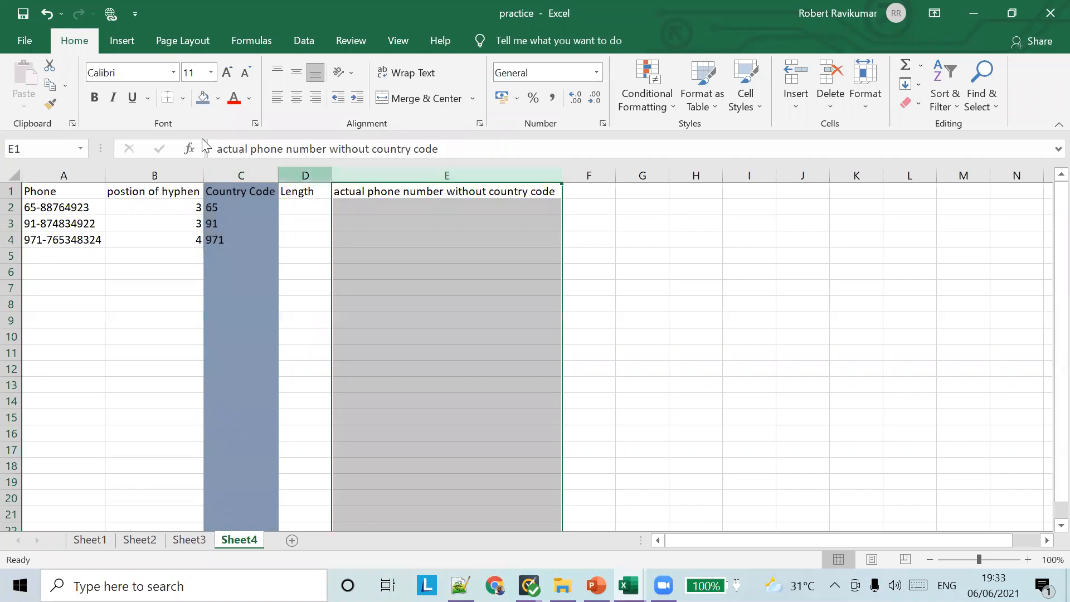
{"action": "left_click", "coordinate": [217, 98]}
{"action": "left_click", "coordinate": [257, 171]}
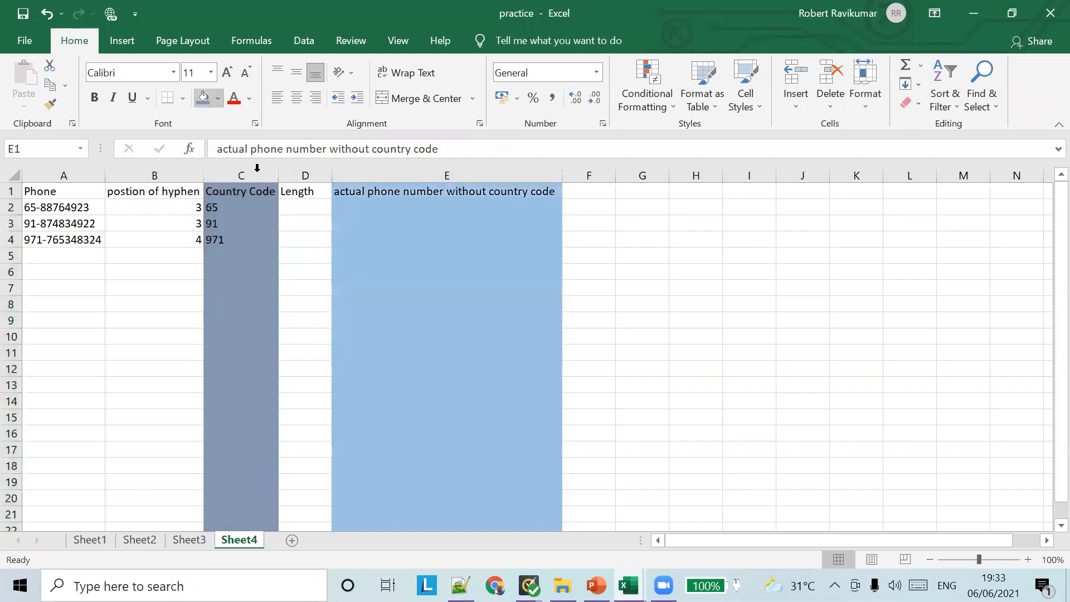
{"action": "left_click", "coordinate": [425, 255]}
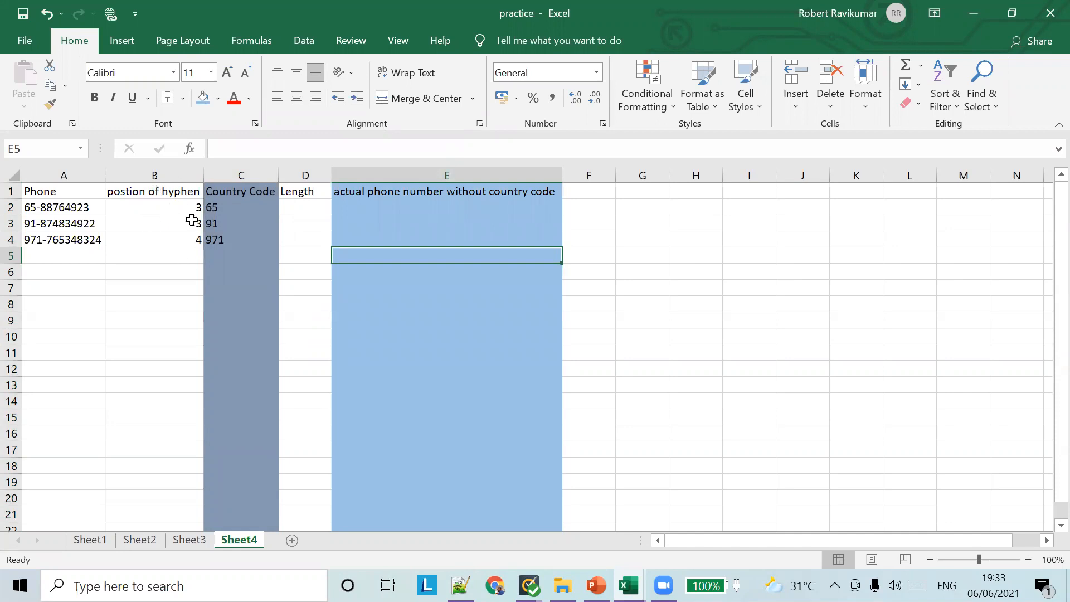
{"action": "left_click", "coordinate": [225, 209]}
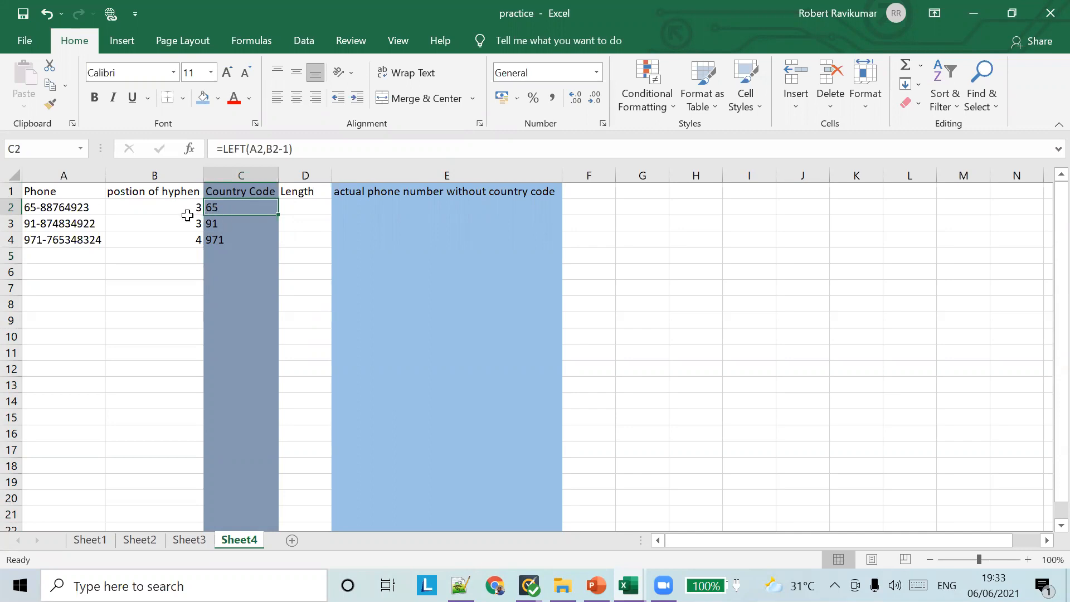
{"action": "left_click", "coordinate": [45, 209]}
{"action": "left_click", "coordinate": [46, 223]}
{"action": "left_click", "coordinate": [49, 239]}
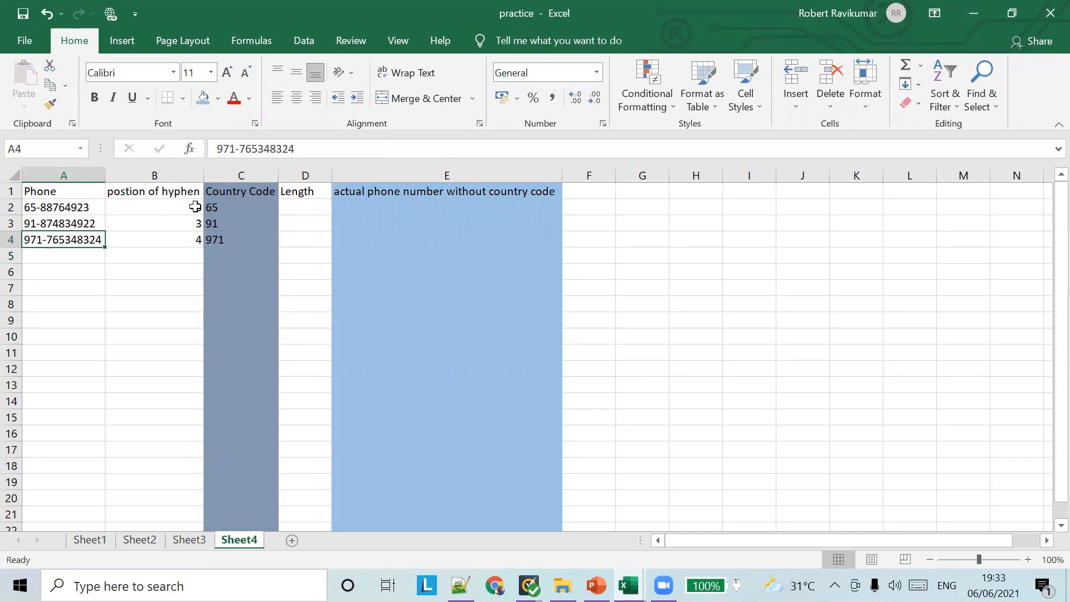
{"action": "left_click", "coordinate": [235, 208]}
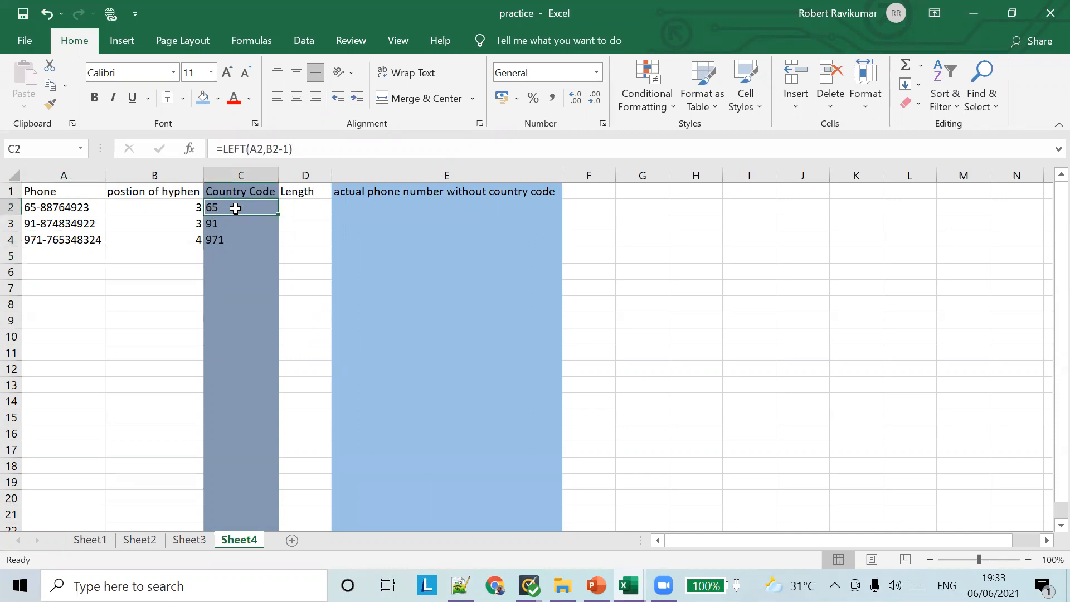
{"action": "left_click", "coordinate": [134, 212]}
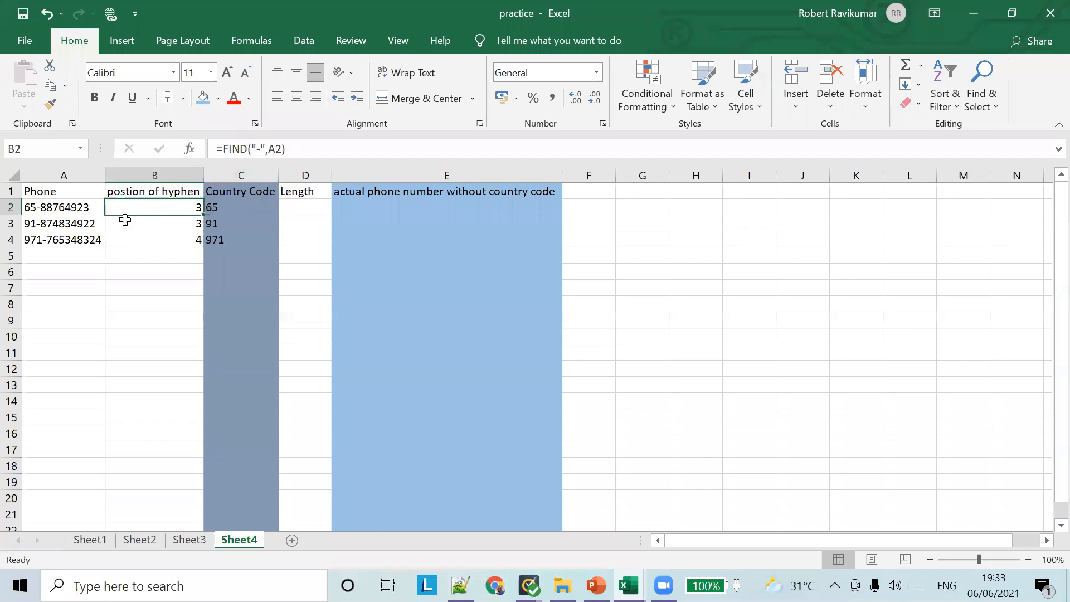
{"action": "left_click", "coordinate": [60, 209]}
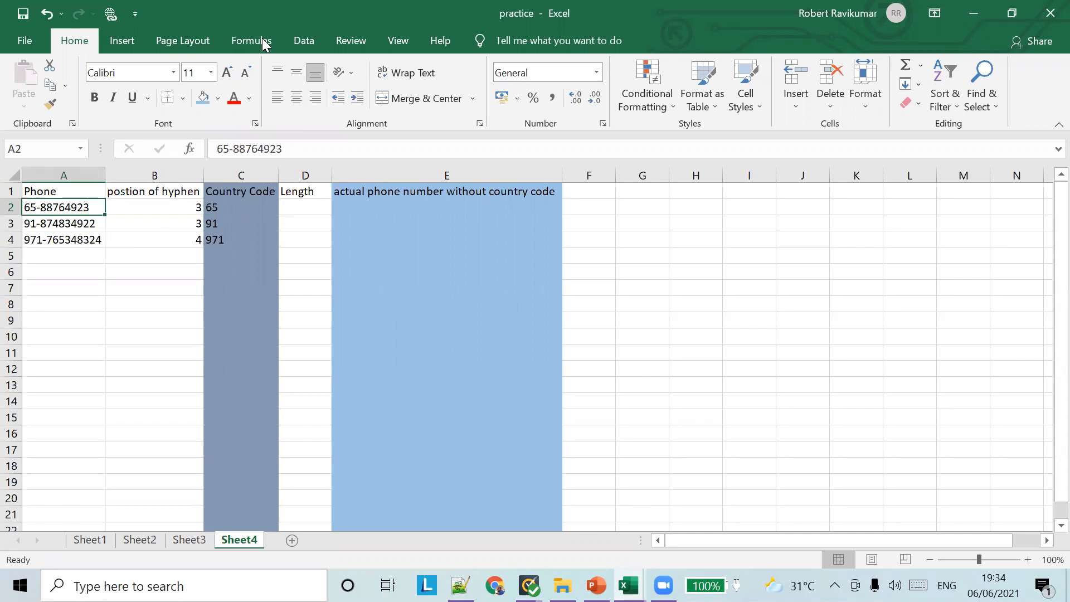
{"action": "left_click", "coordinate": [806, 267]}
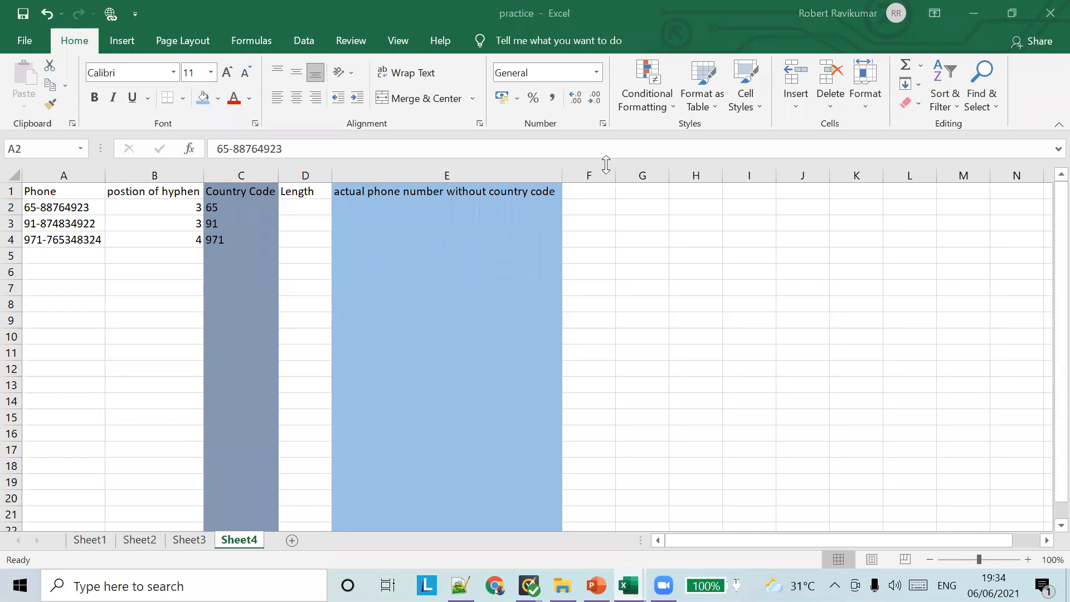
{"action": "left_click", "coordinate": [113, 226]}
{"action": "left_click", "coordinate": [175, 210]}
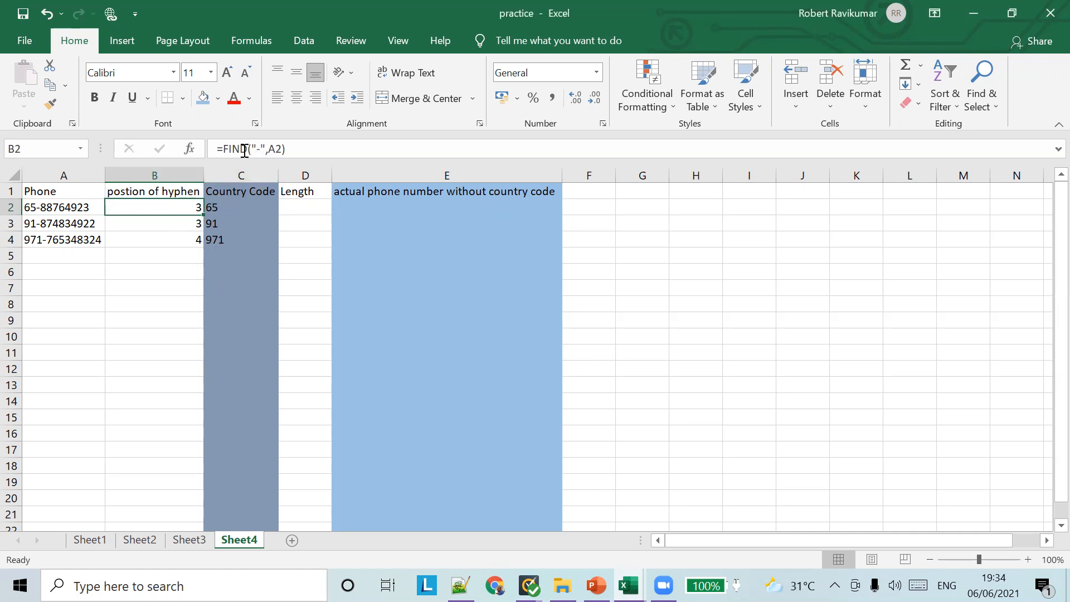
{"action": "left_click", "coordinate": [179, 226]}
{"action": "left_click", "coordinate": [183, 254]}
{"action": "left_click", "coordinate": [195, 209]}
{"action": "left_click", "coordinate": [251, 191]}
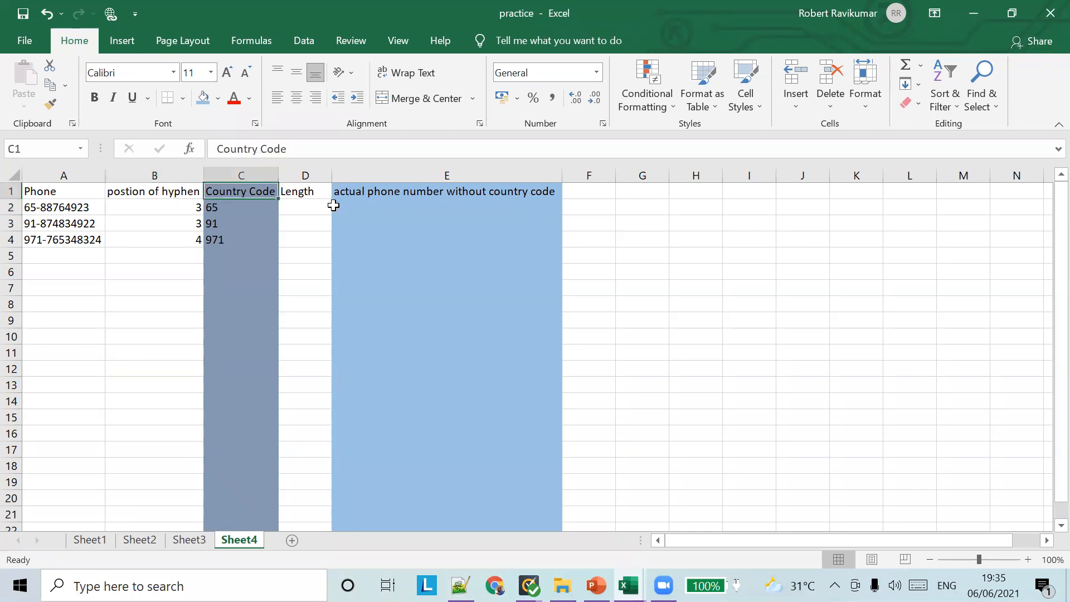
{"action": "left_click", "coordinate": [412, 177], "text": "ctrl"}
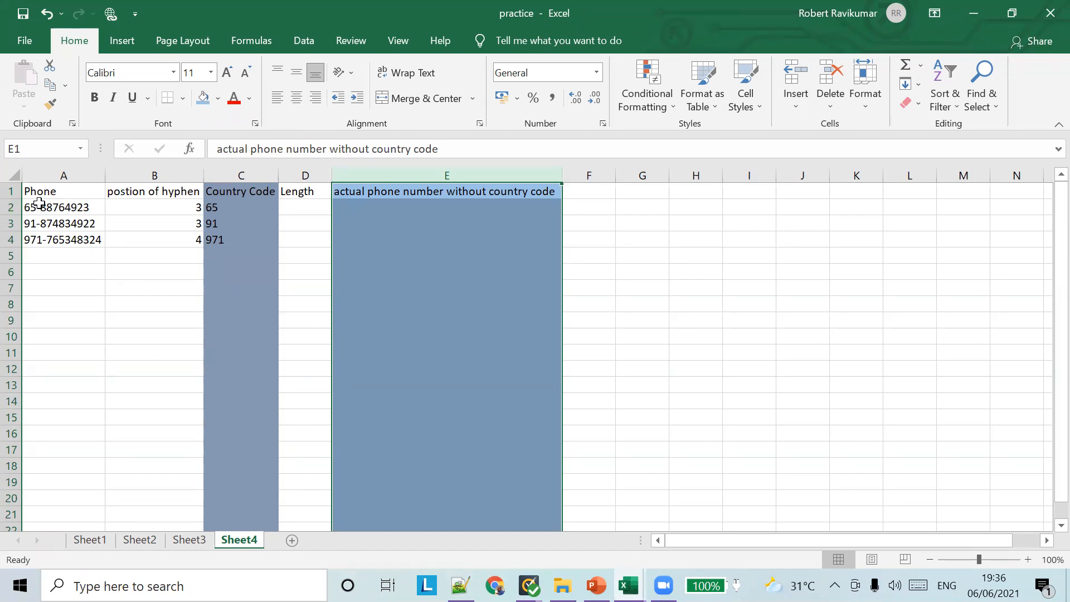
{"action": "left_click", "coordinate": [184, 213]}
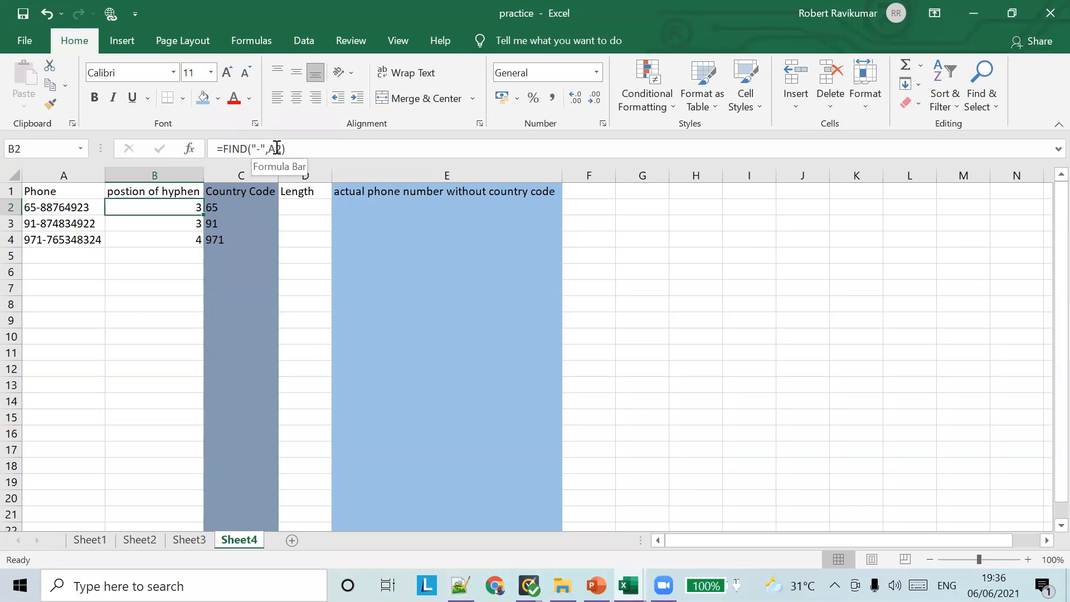
{"action": "left_click", "coordinate": [195, 236]}
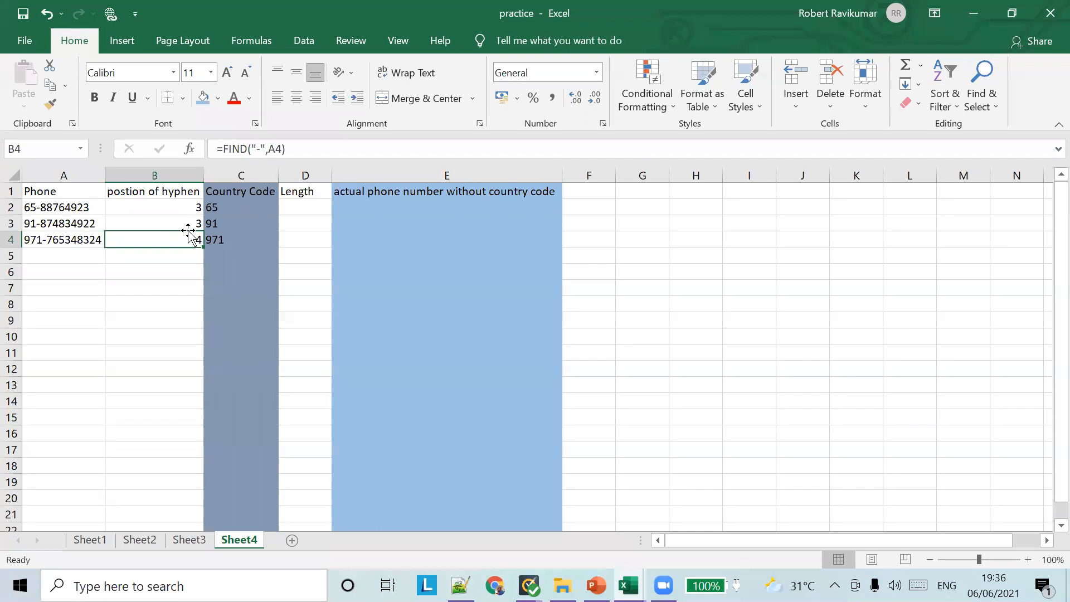
{"action": "left_click", "coordinate": [236, 205]}
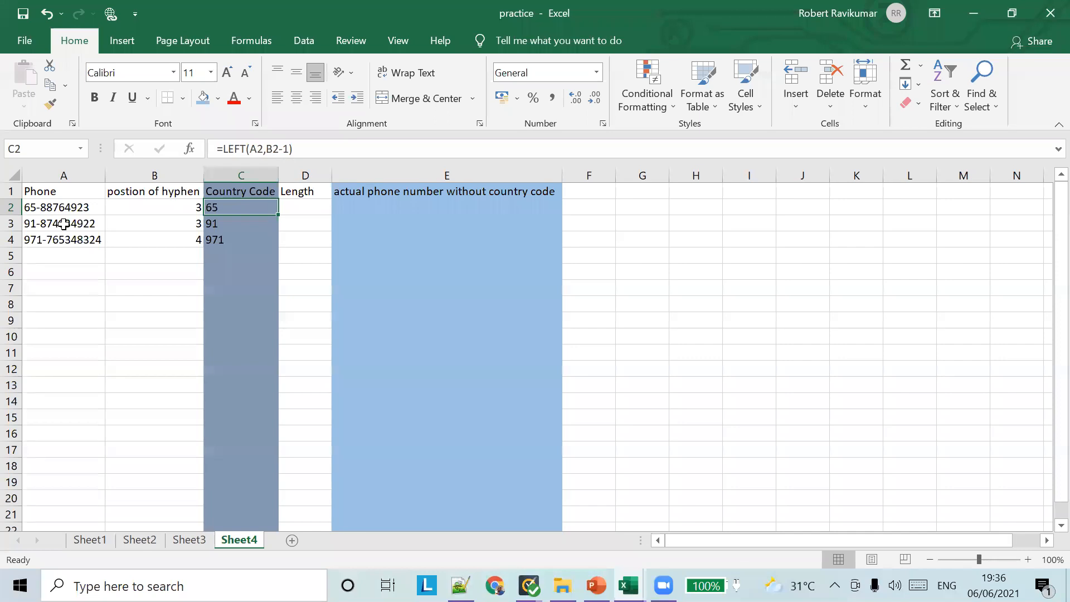
{"action": "left_click", "coordinate": [164, 243]}
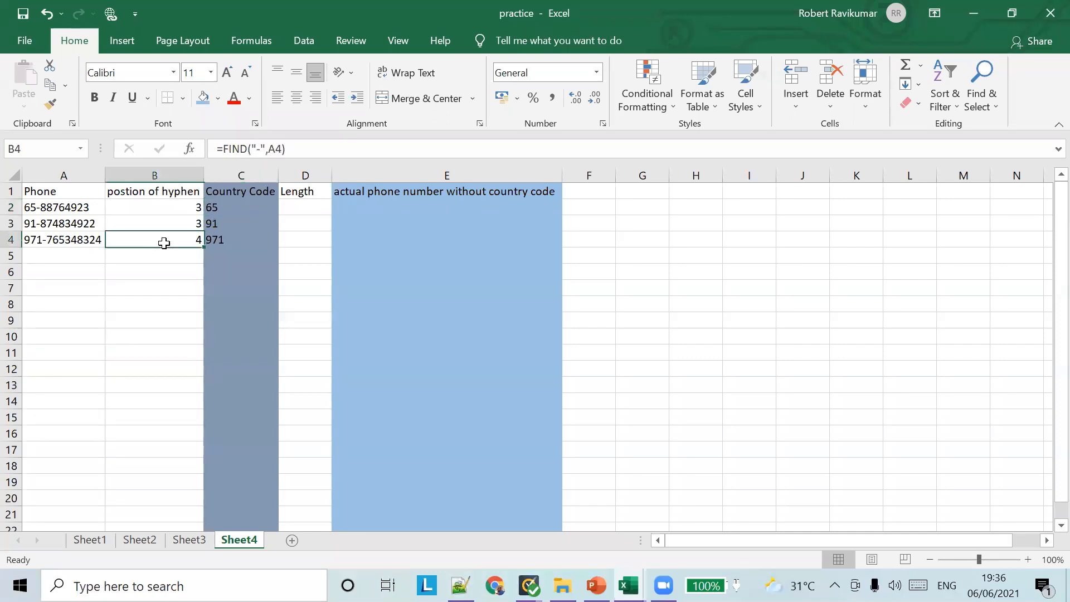
{"action": "left_click", "coordinate": [239, 206]}
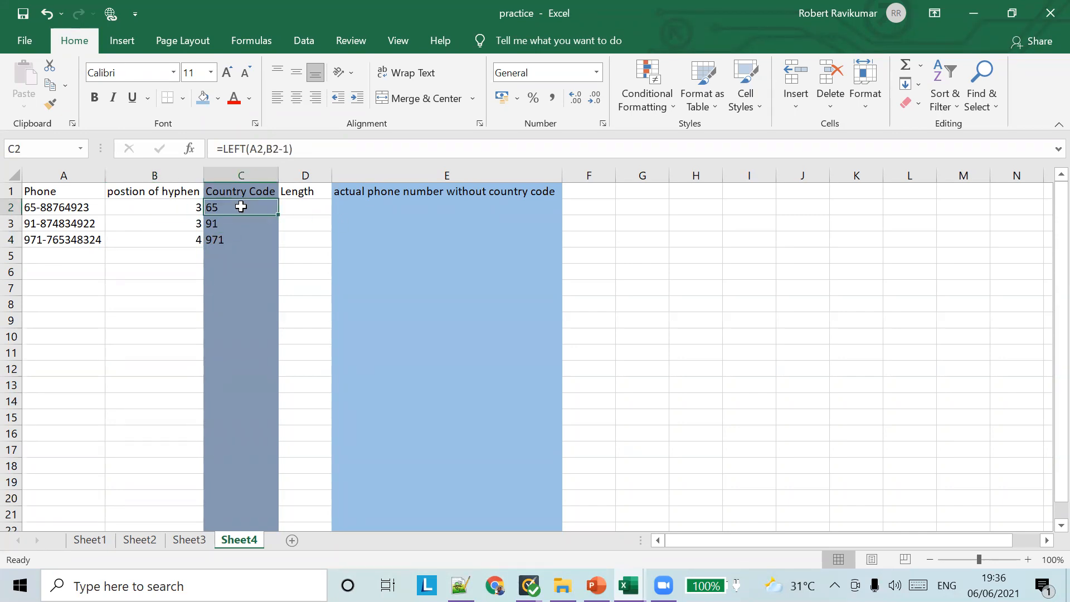
{"action": "double_click", "coordinate": [266, 148]}
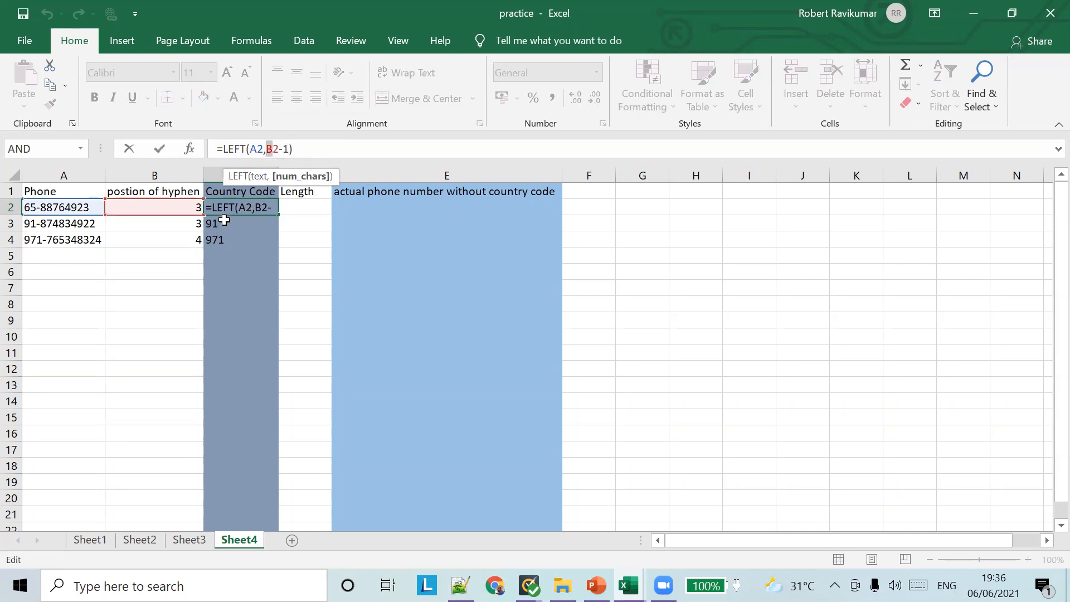
{"action": "left_click", "coordinate": [252, 237]}
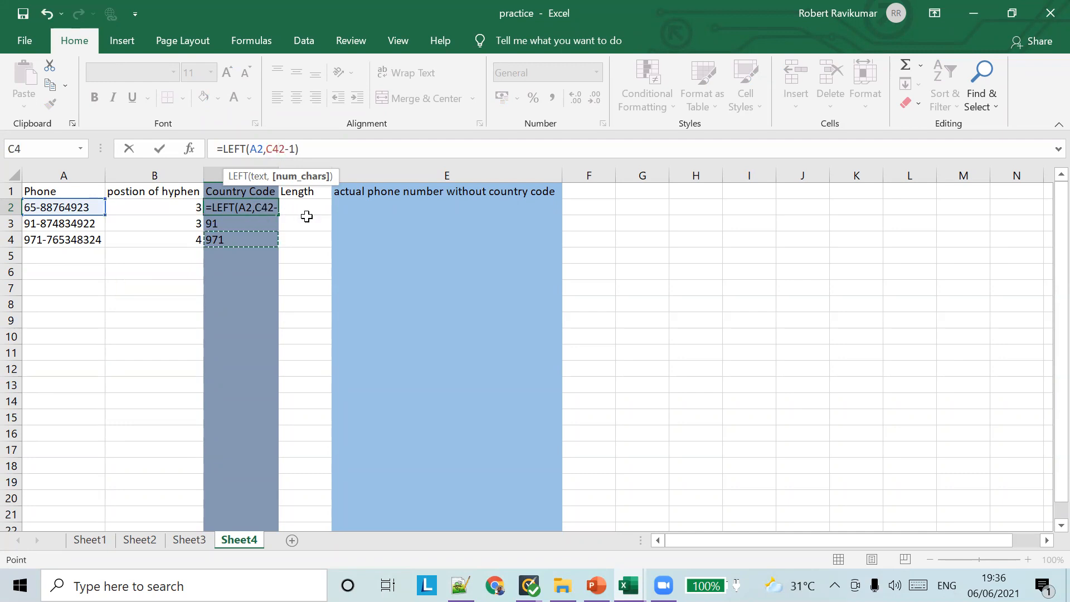
{"action": "key", "text": "ctrl+z"}
{"action": "key", "text": "Escape"}
{"action": "left_click", "coordinate": [272, 239]}
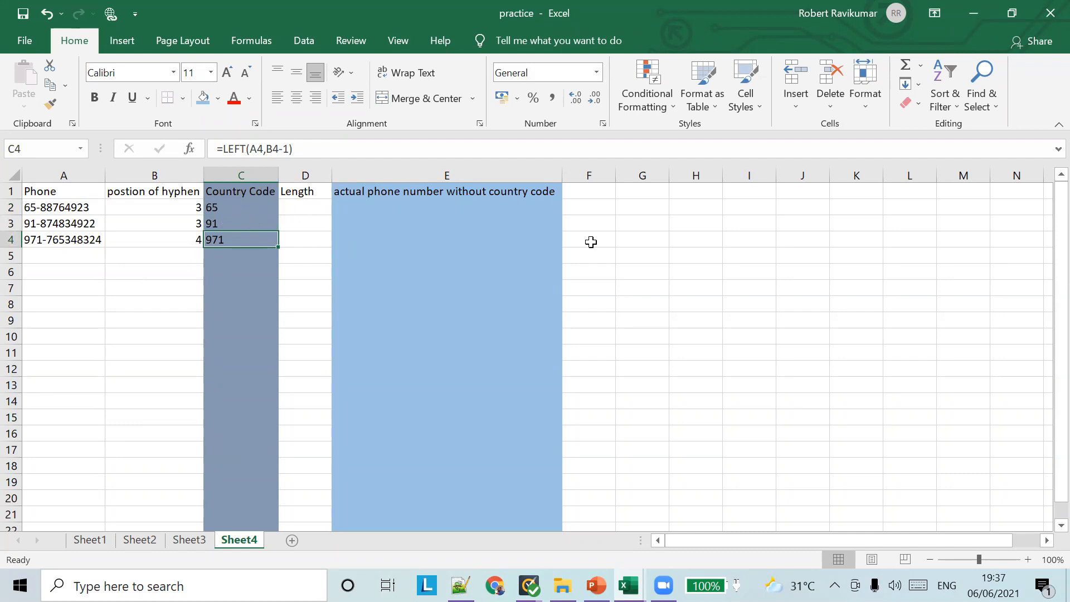
{"action": "left_click", "coordinate": [250, 204]}
{"action": "left_click_drag", "start_coordinate": [265, 149], "coordinate": [290, 150]}
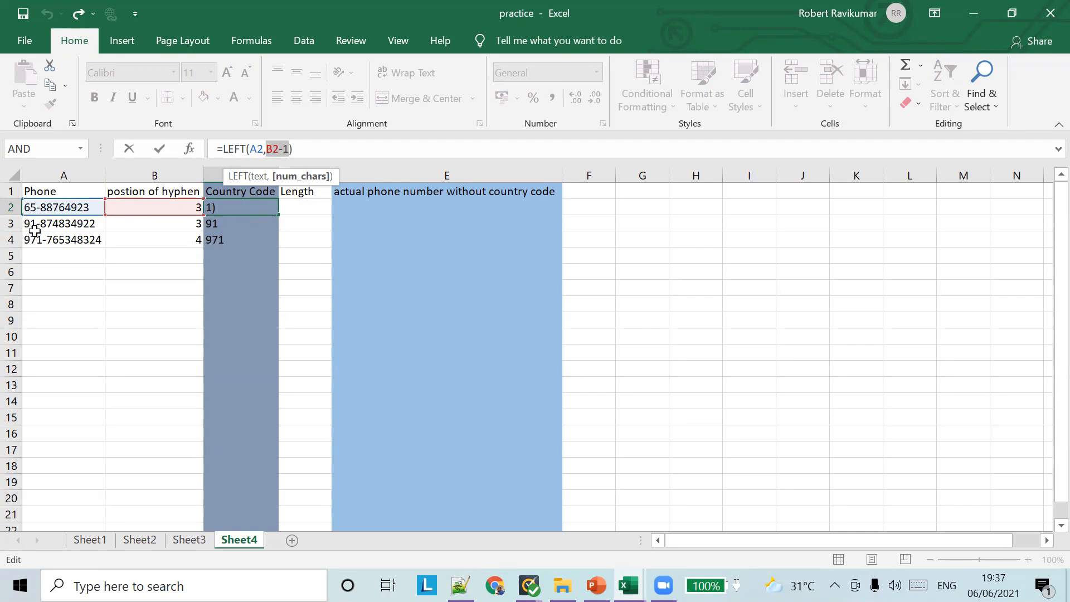
{"action": "left_click", "coordinate": [219, 224]}
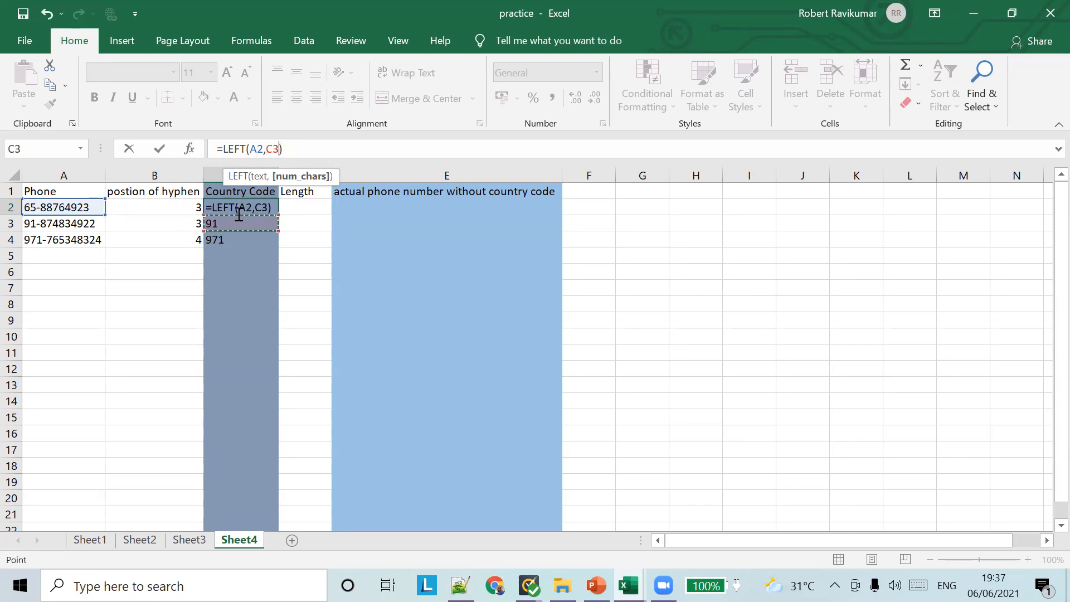
{"action": "key", "text": "ctrl+z"}
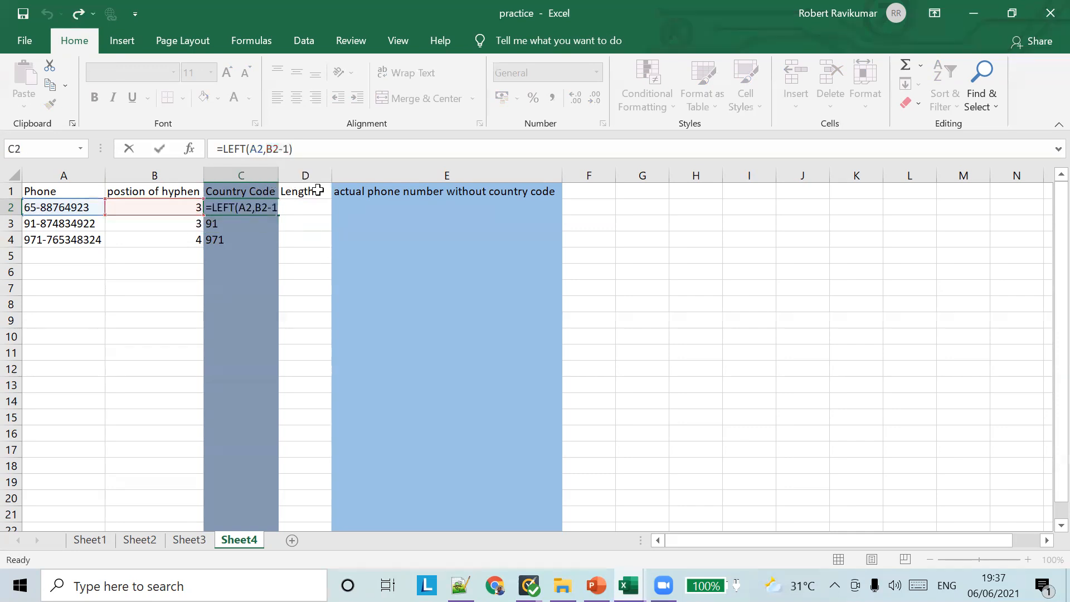
{"action": "type", "text": "`"}
{"action": "key", "text": "ctrl+z"}
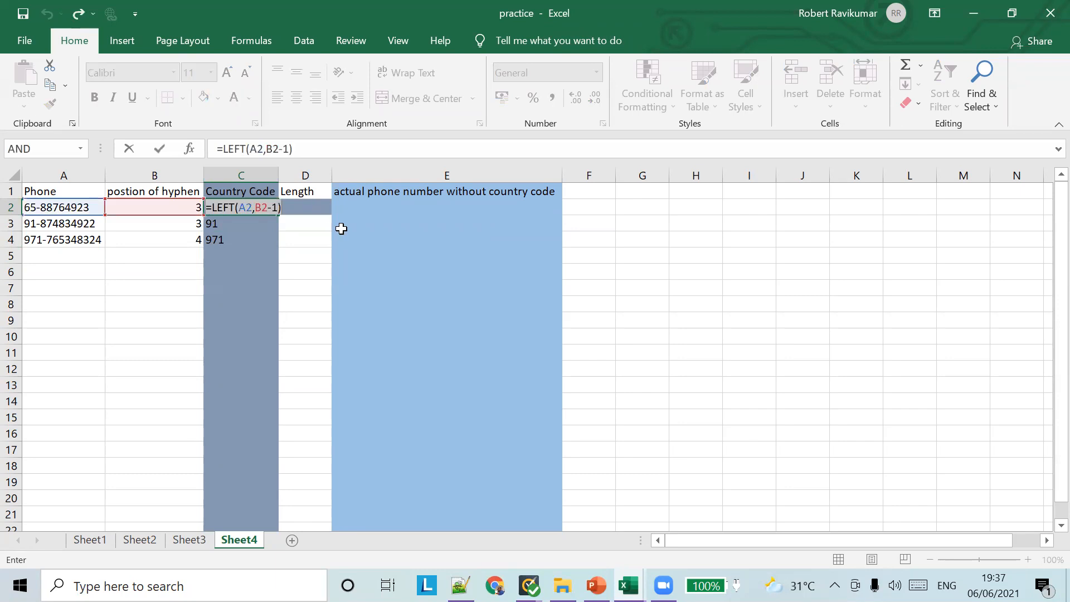
{"action": "key", "text": "Escape"}
{"action": "left_click", "coordinate": [231, 224]}
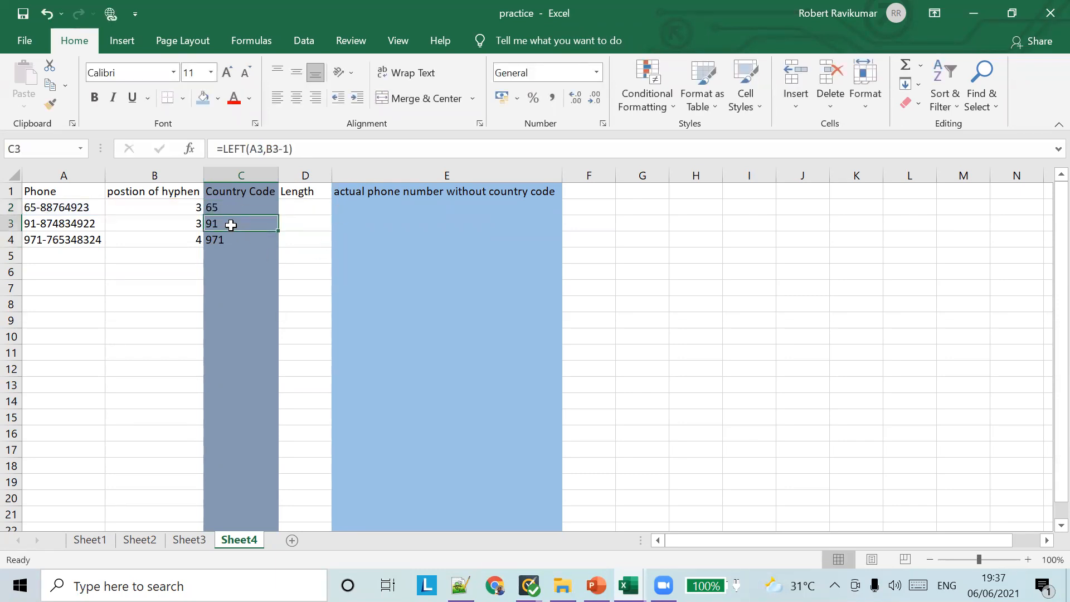
{"action": "left_click", "coordinate": [272, 150]}
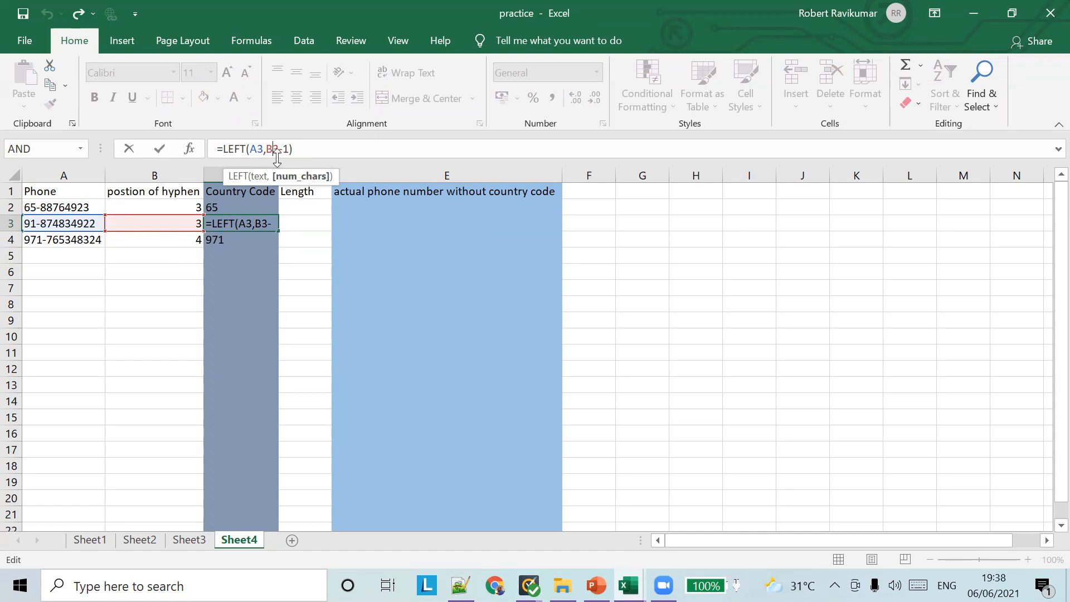
{"action": "key", "text": "Escape"}
{"action": "left_click", "coordinate": [174, 242]}
{"action": "left_click", "coordinate": [218, 240]}
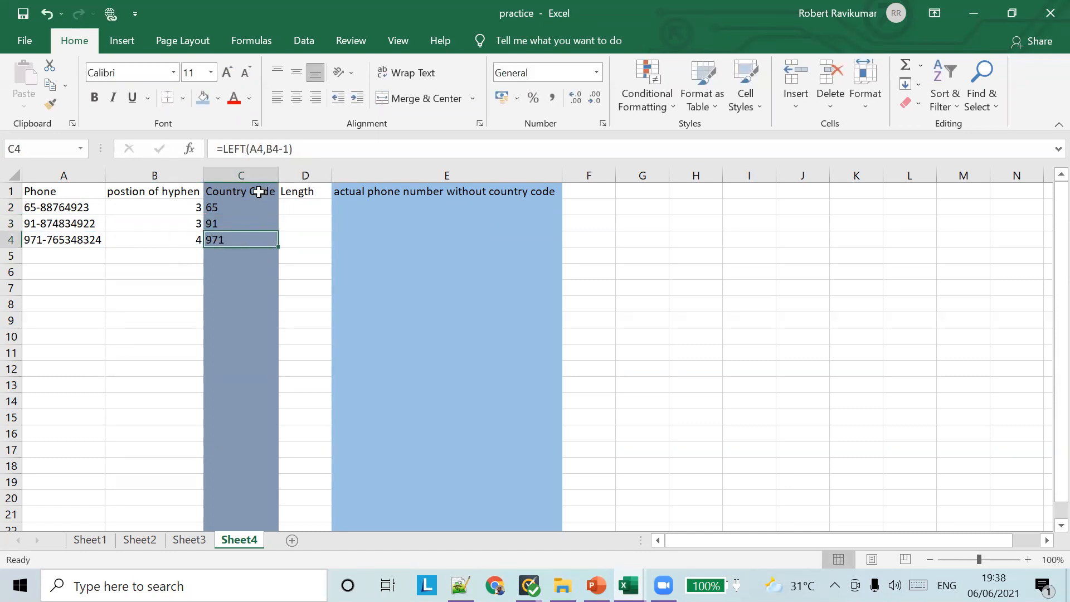
{"action": "left_click", "coordinate": [192, 244]}
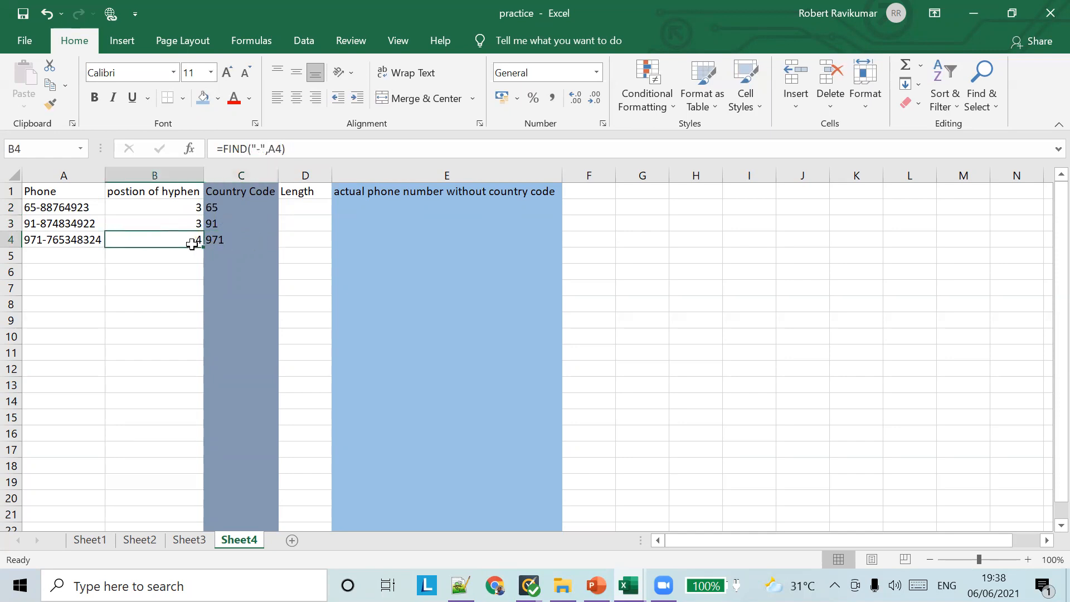
{"action": "left_click", "coordinate": [229, 242]}
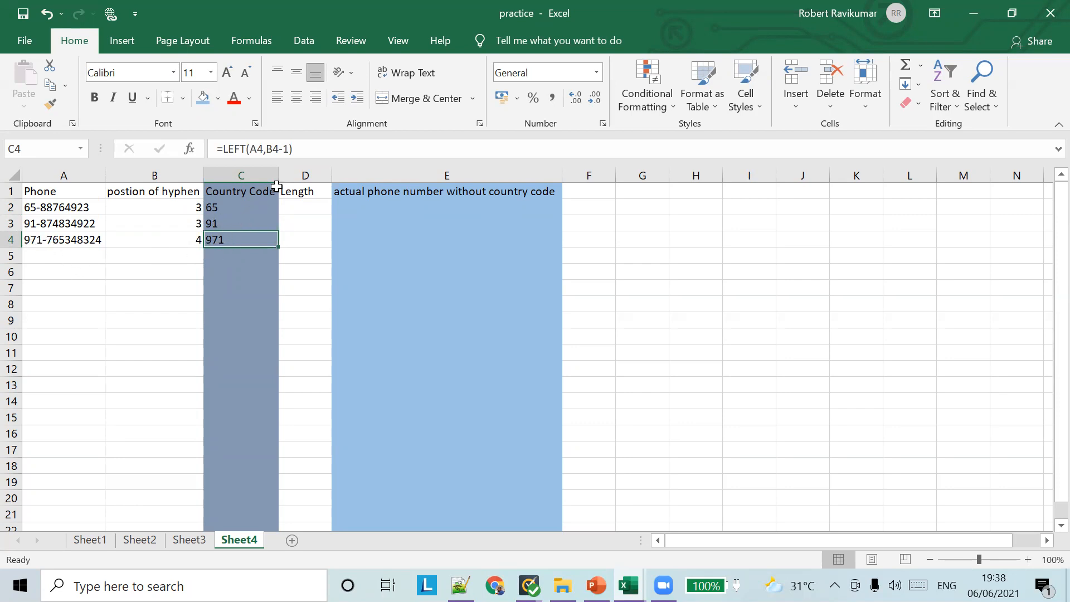
Insert a blank column D before Length, shifting Length to column E
{"action": "left_click", "coordinate": [305, 175]}
{"action": "right_click", "coordinate": [305, 175]}
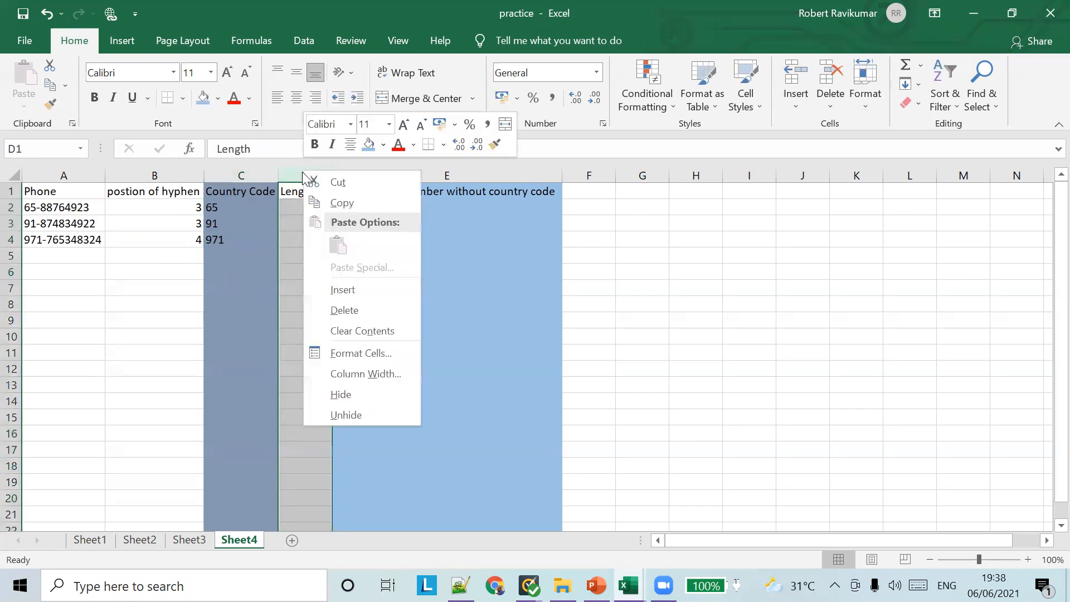
{"action": "left_click", "coordinate": [364, 289]}
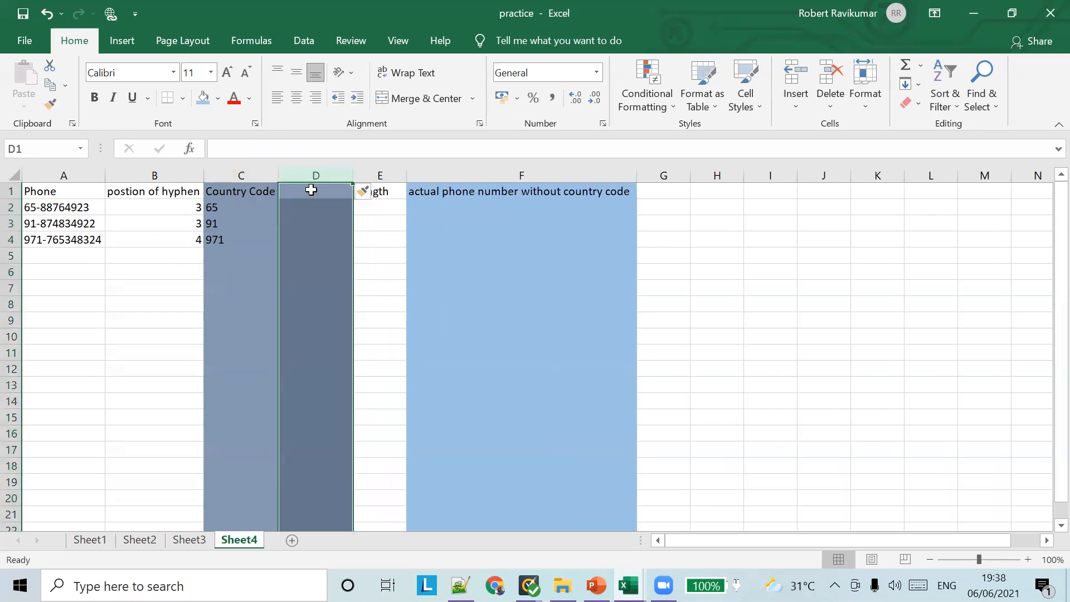
{"action": "left_click", "coordinate": [312, 192]}
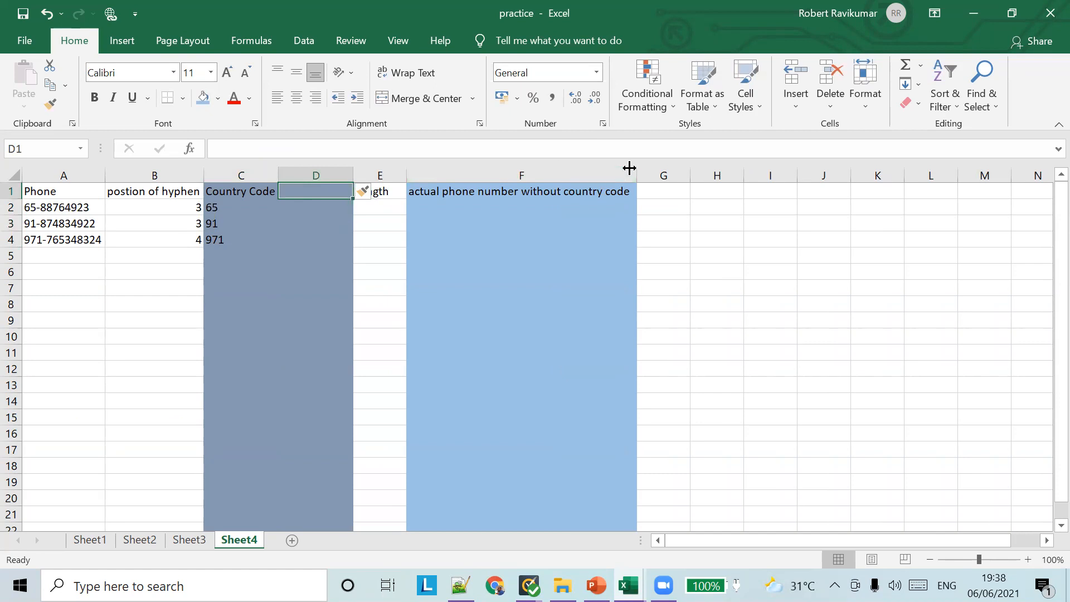
{"action": "left_click", "coordinate": [403, 201]}
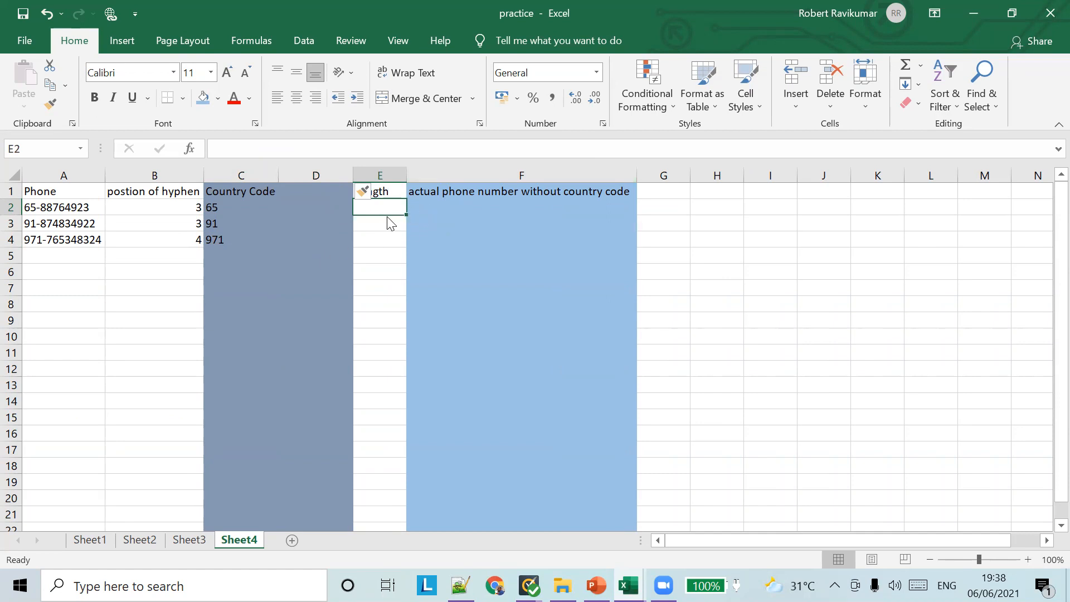
{"action": "left_click", "coordinate": [381, 256]}
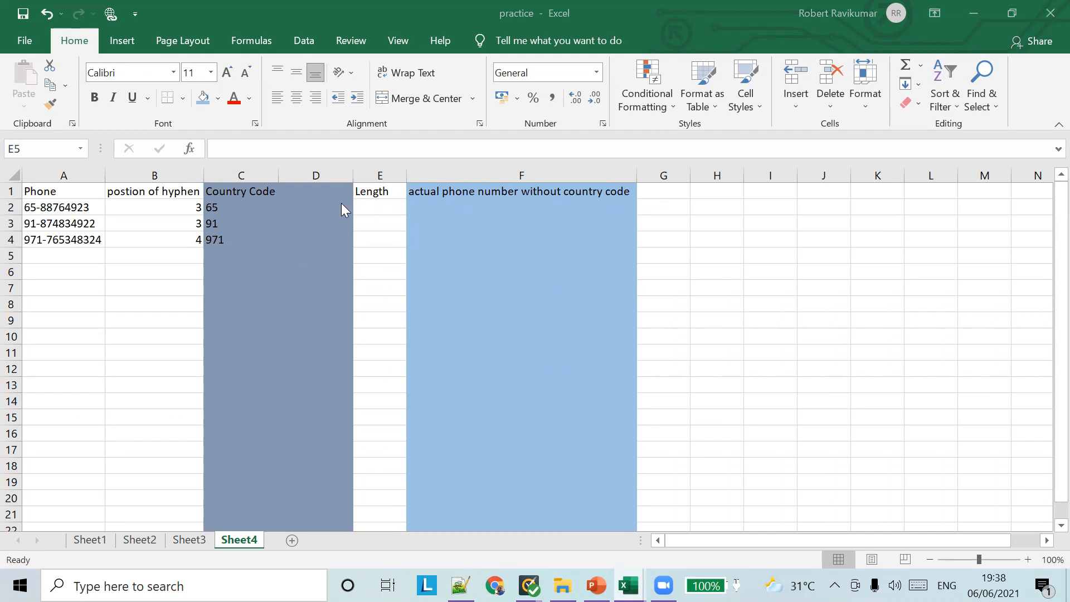
{"action": "left_click", "coordinate": [389, 223]}
Enter =LEN(A1) in E2 and fill it down to E4
{"action": "left_click", "coordinate": [389, 212]}
{"action": "type", "text": "="}
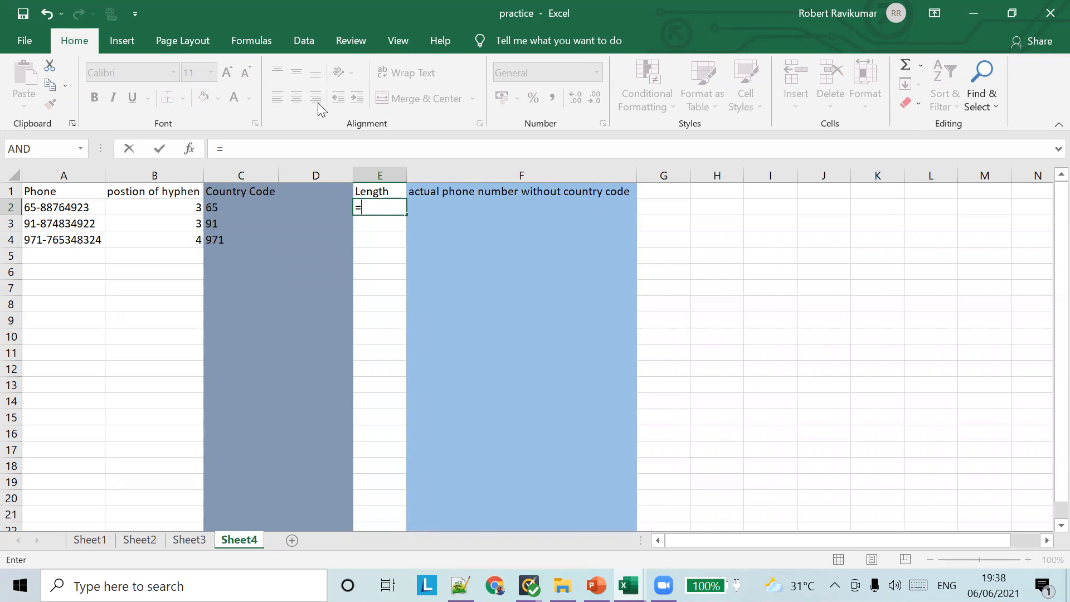
{"action": "type", "text": "LEN"}
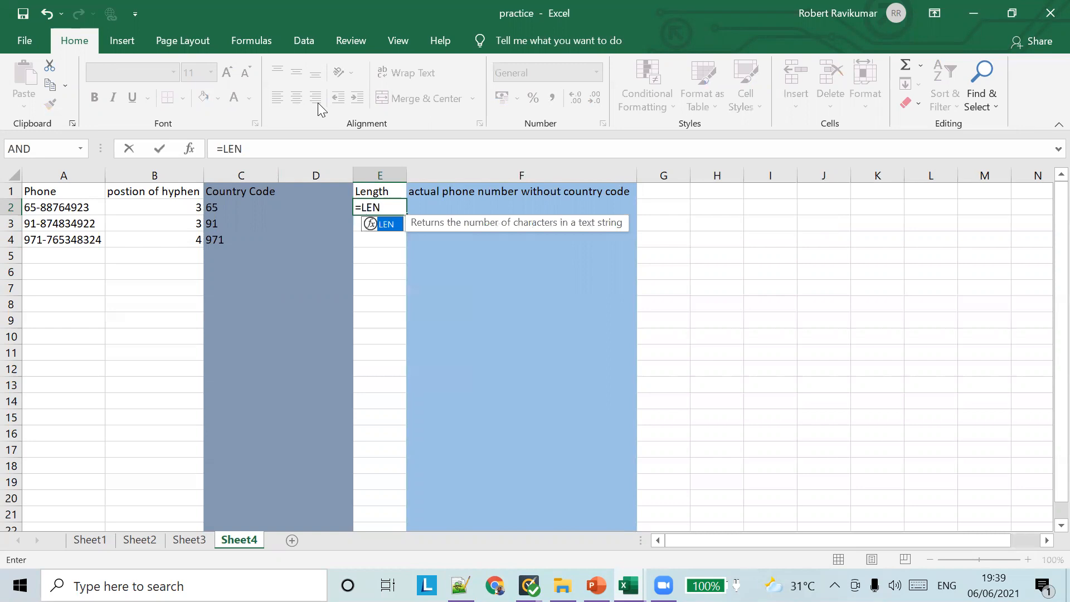
{"action": "type", "text": "()"}
{"action": "key", "text": "Return"}
{"action": "key", "text": "Return"}
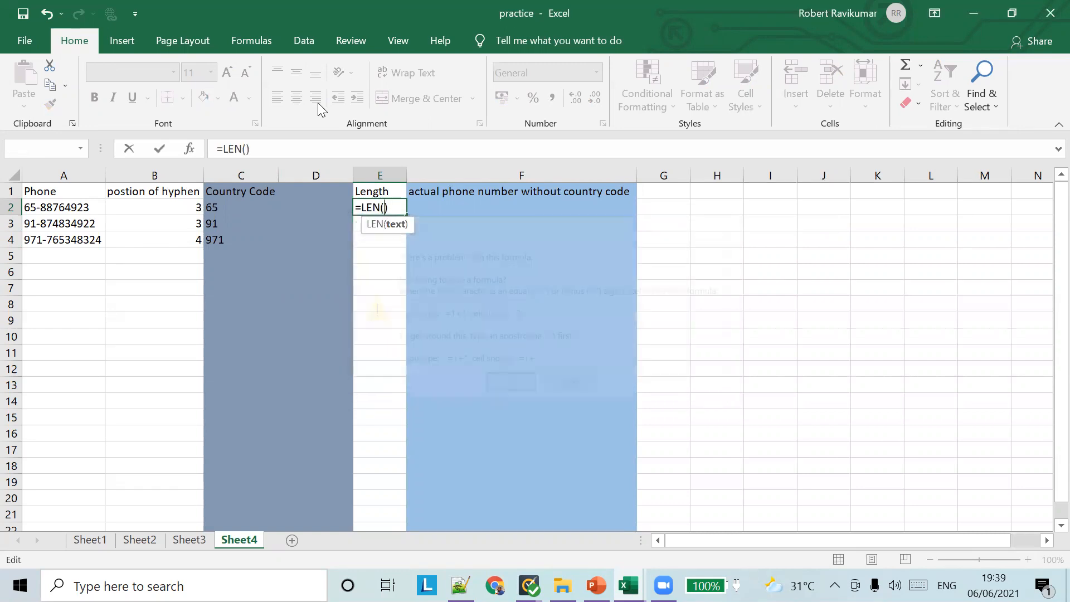
{"action": "type", "text": "A1"}
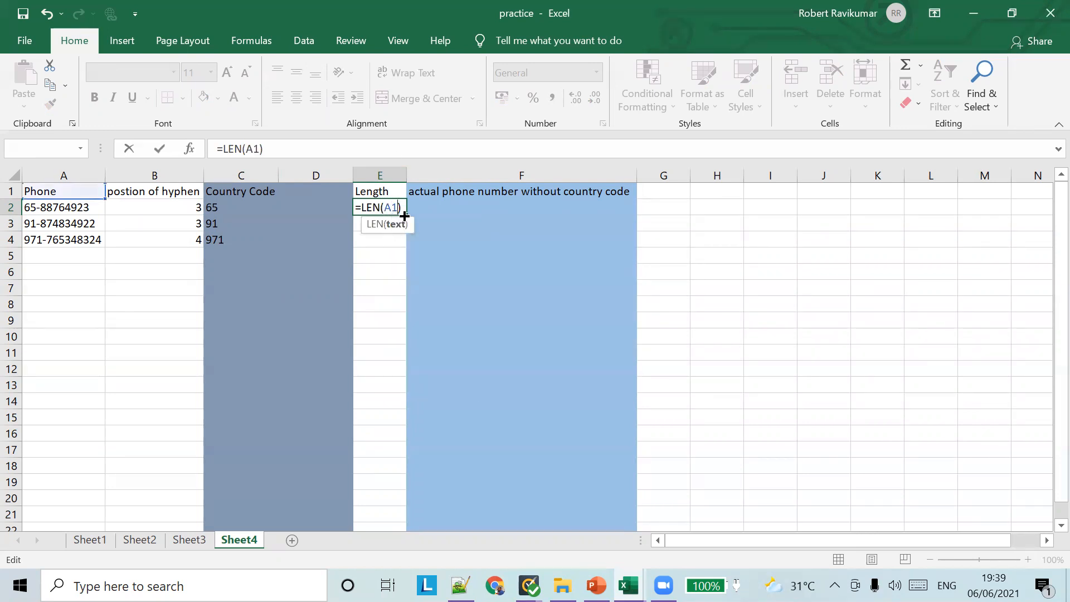
{"action": "key", "text": "ctrl+Return"}
{"action": "left_click_drag", "start_coordinate": [406, 215], "coordinate": [408, 253]}
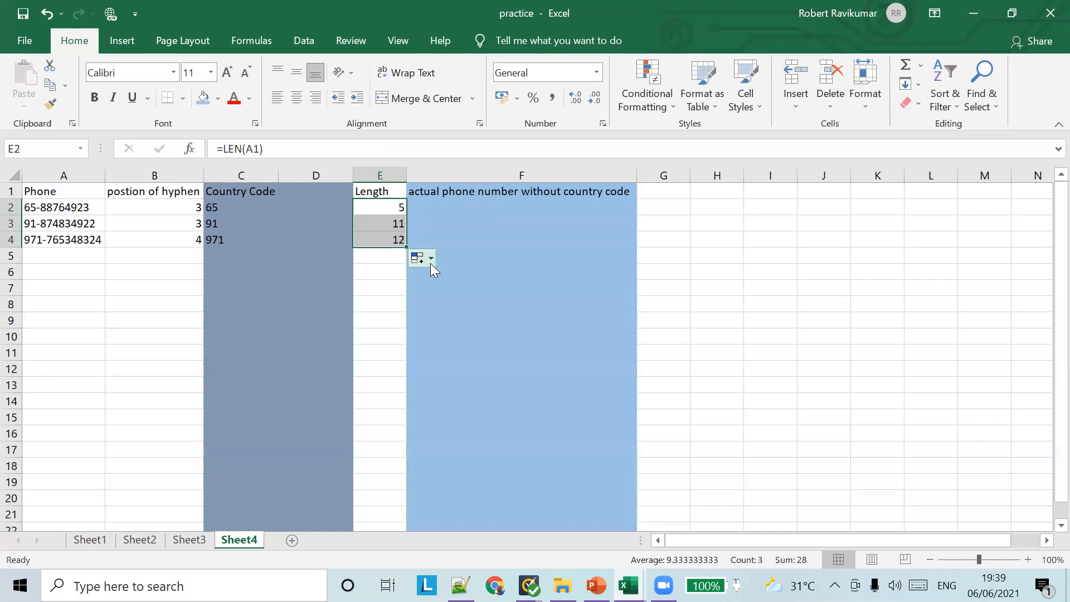
{"action": "left_click", "coordinate": [398, 210]}
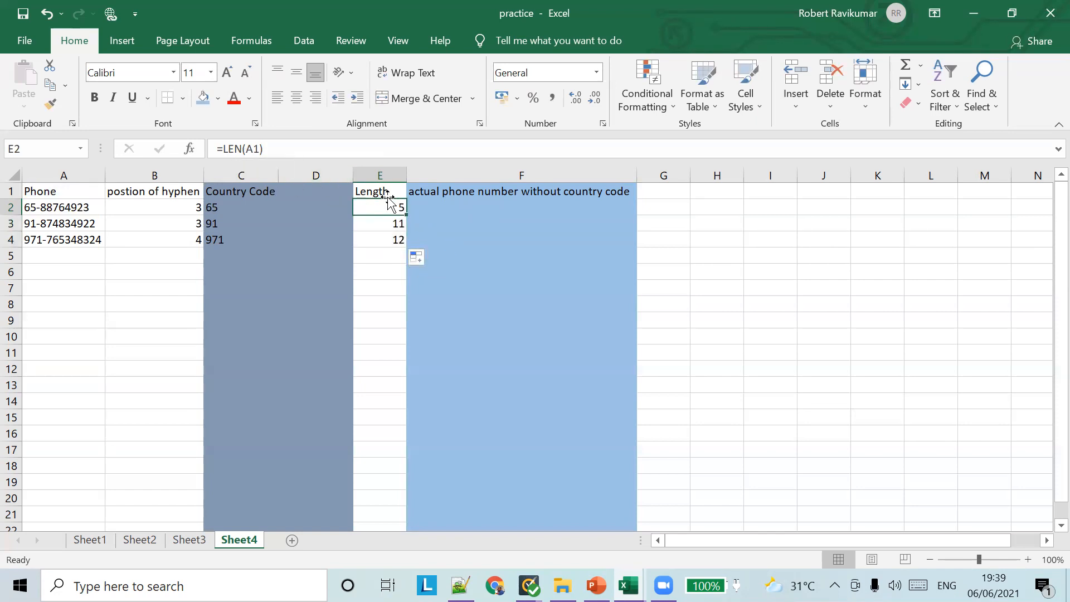
Correct E2 to =LEN(A2) and refill E3:E4, giving lengths 11, 12 and 13
{"action": "left_click", "coordinate": [260, 148]}
{"action": "key", "text": "BackSpace"}
{"action": "type", "text": "2"}
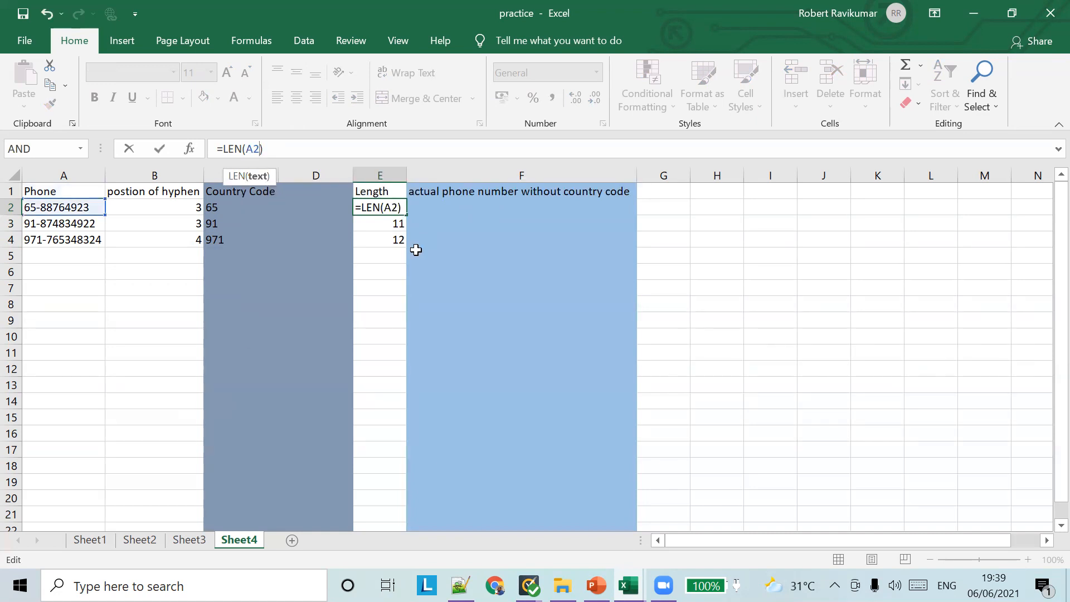
{"action": "left_click", "coordinate": [385, 224]}
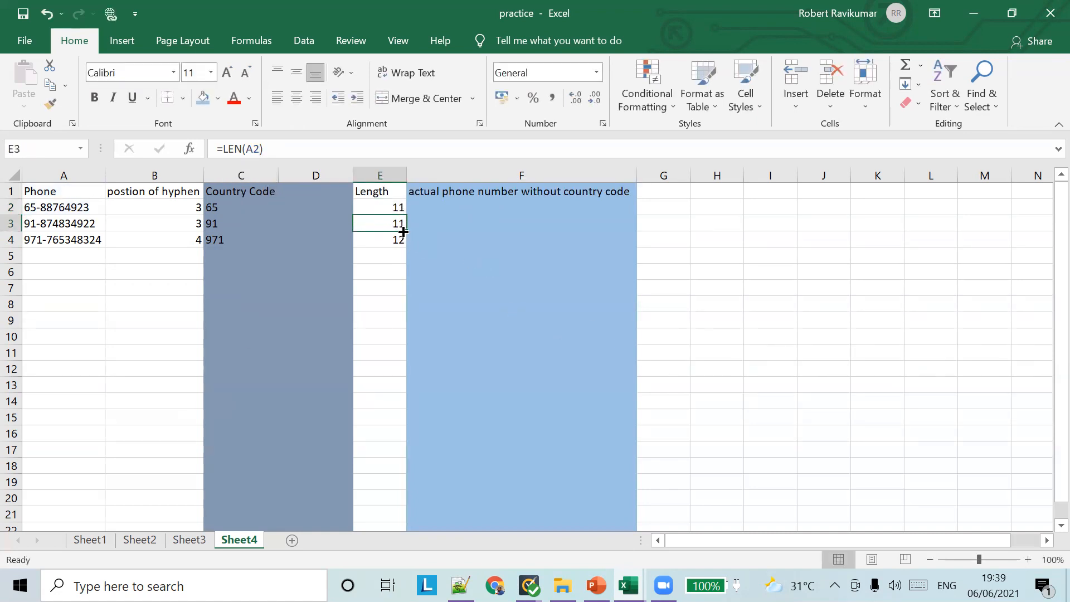
{"action": "left_click", "coordinate": [392, 211]}
{"action": "left_click_drag", "start_coordinate": [407, 215], "coordinate": [407, 242]}
{"action": "left_click", "coordinate": [389, 208]}
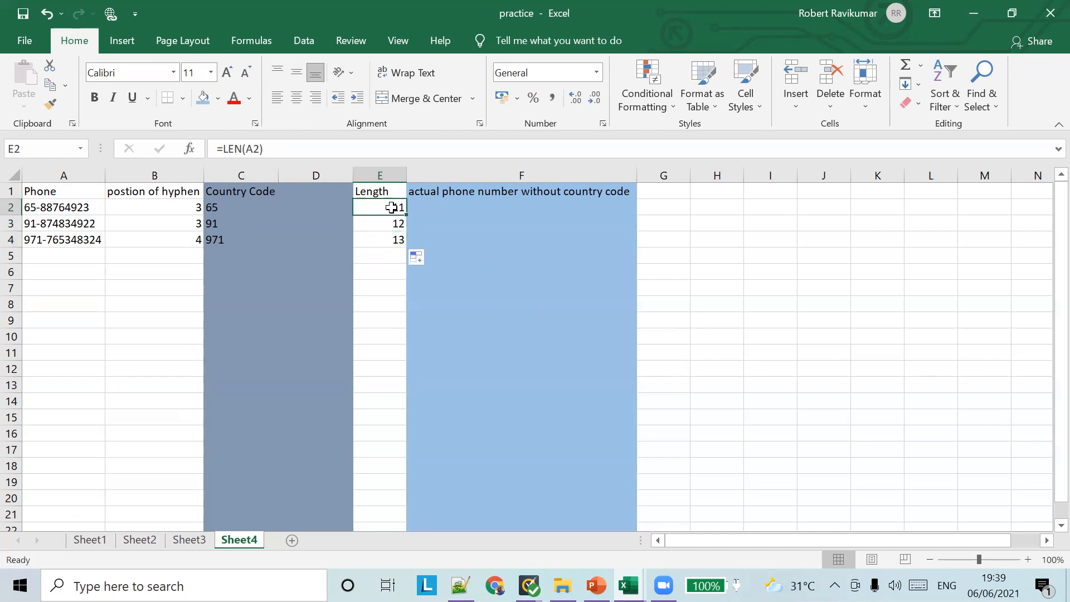
{"action": "left_click", "coordinate": [391, 223]}
{"action": "left_click", "coordinate": [380, 238]}
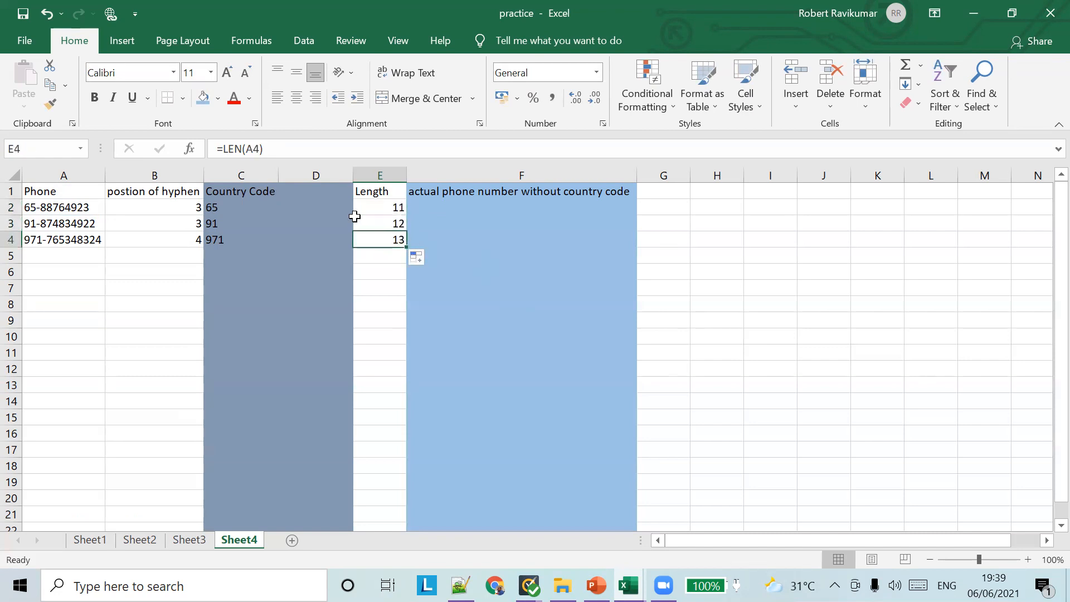
Review the phone numbers in A2:A4 against their lengths
{"action": "left_click", "coordinate": [62, 207]}
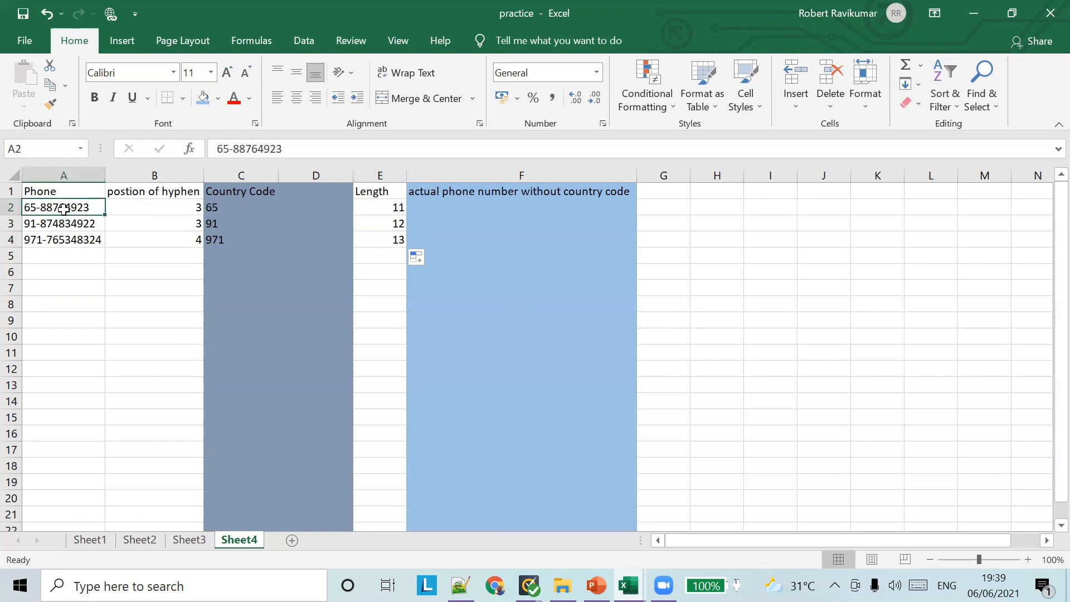
{"action": "left_click", "coordinate": [67, 222]}
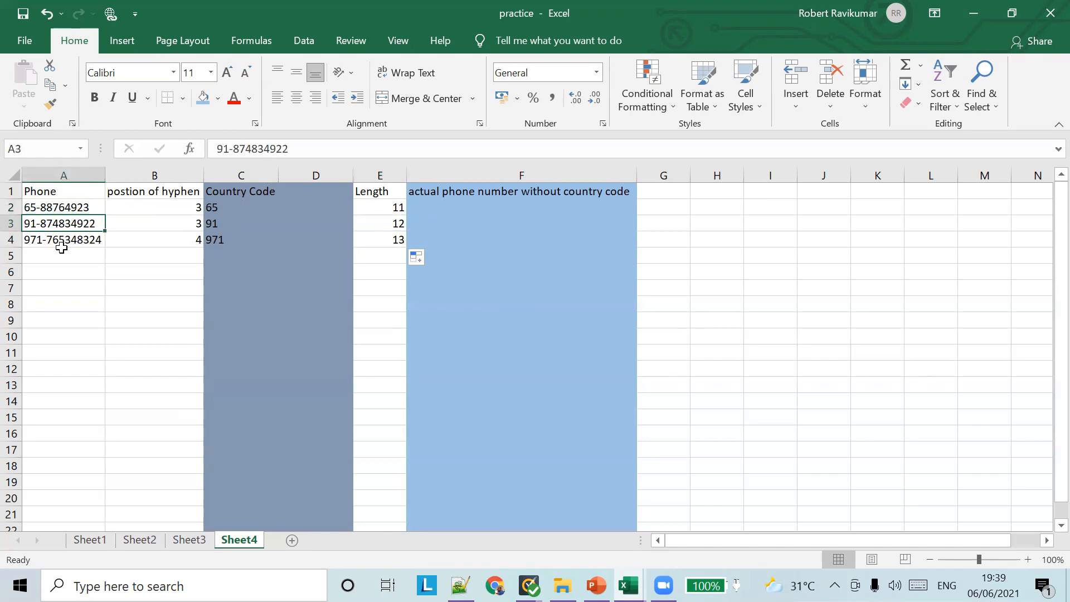
{"action": "left_click", "coordinate": [61, 245]}
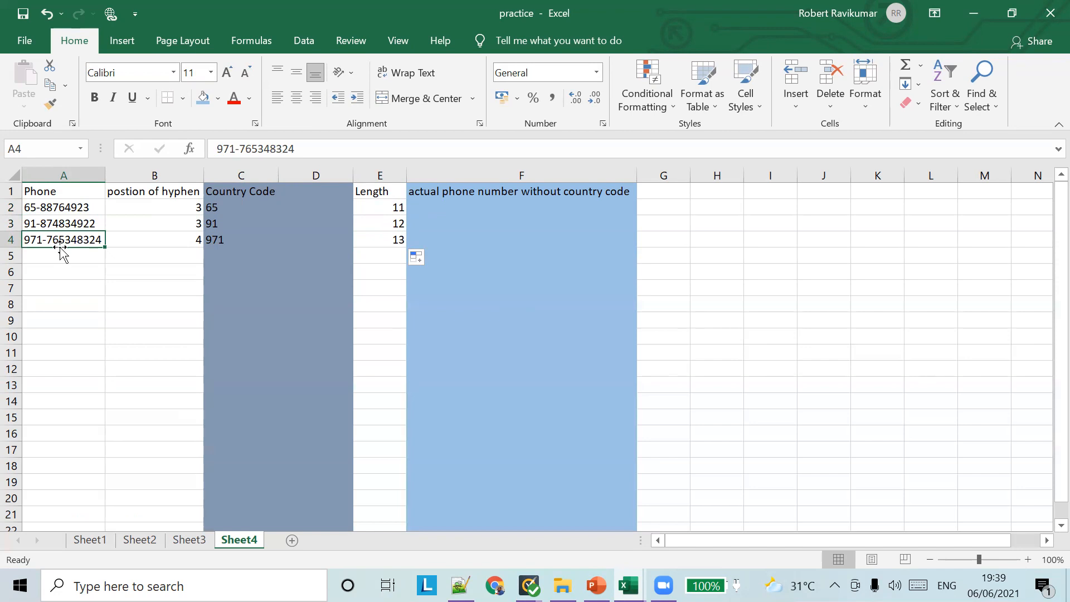
{"action": "left_click", "coordinate": [478, 208]}
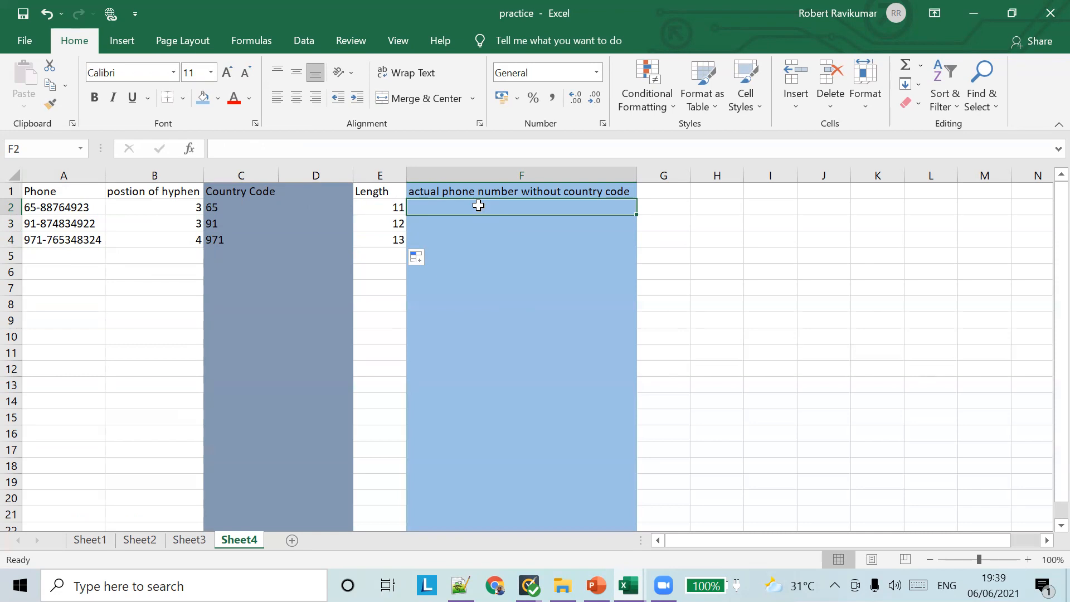
Enter =RIGHT(A2,E2-B2) in F2
{"action": "type", "text": "="}
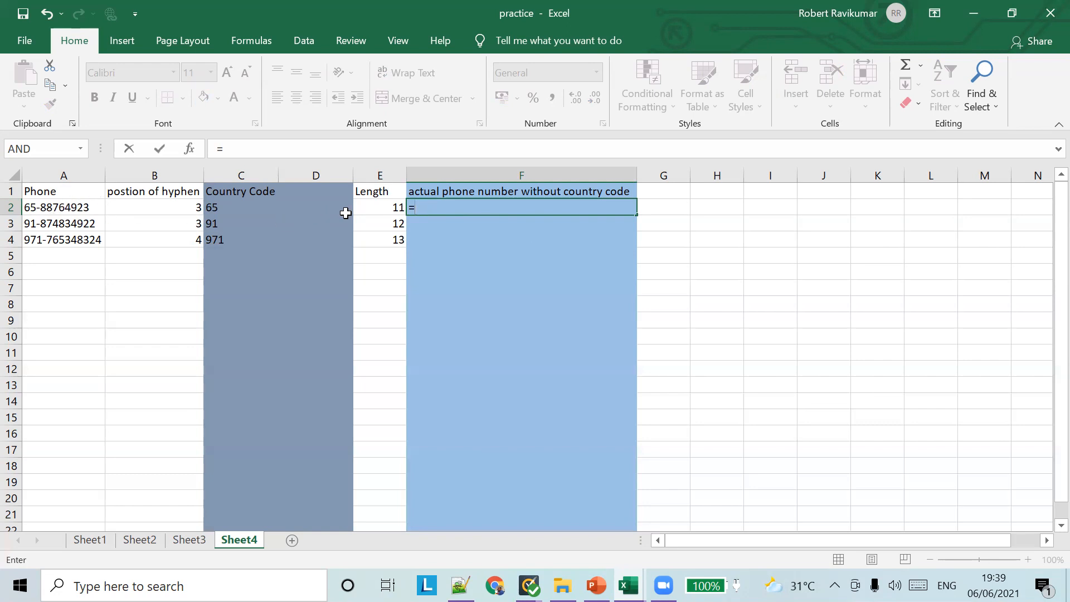
{"action": "type", "text": "RIGHT"}
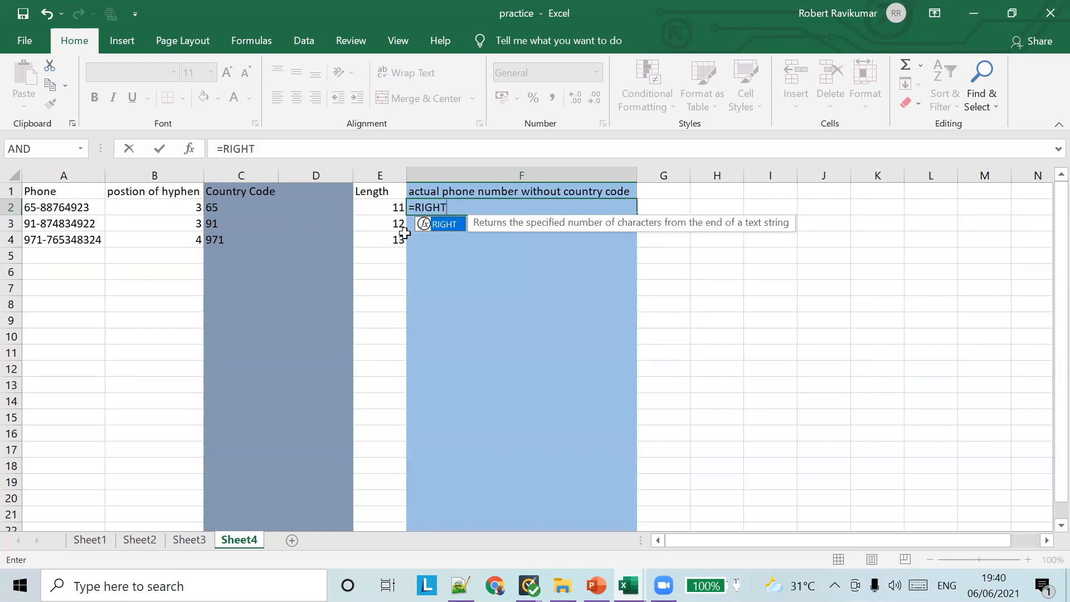
{"action": "type", "text": "(A"}
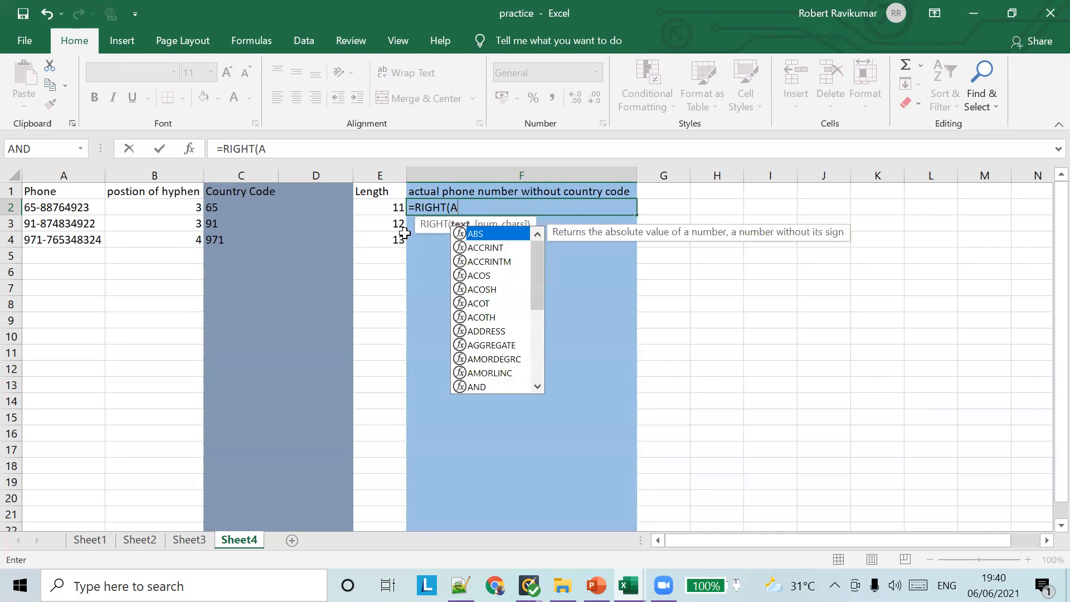
{"action": "type", "text": "2,"}
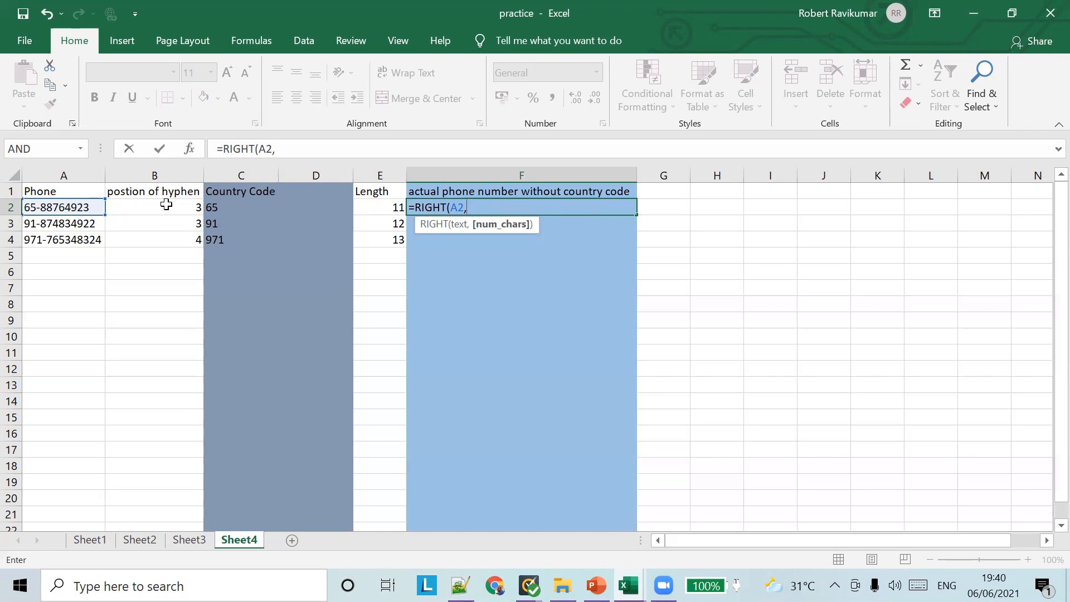
{"action": "type", "text": "E"}
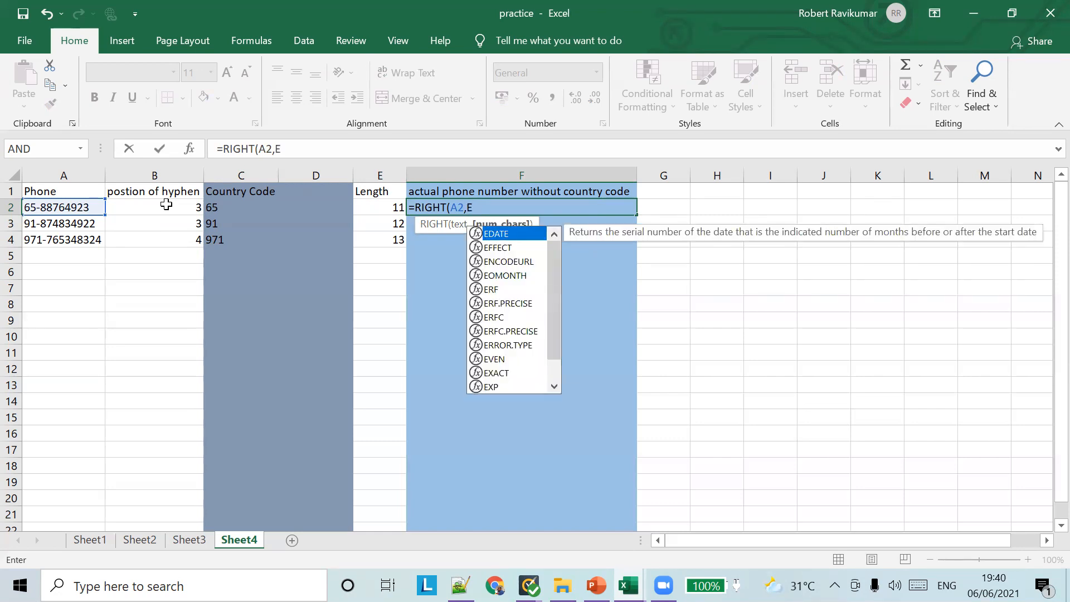
{"action": "type", "text": "2"}
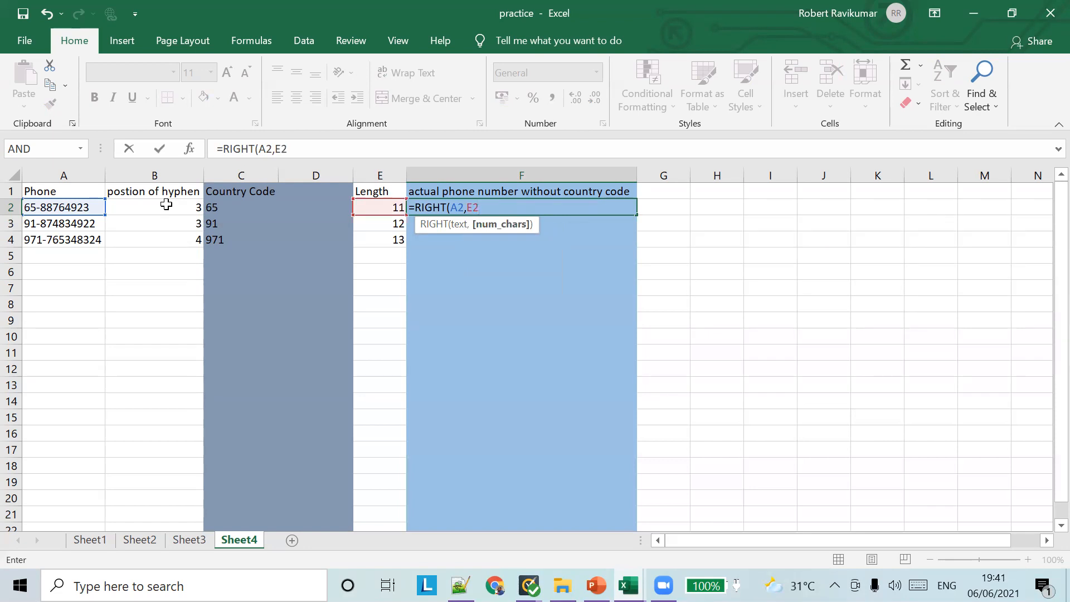
{"action": "type", "text": "-B@"}
{"action": "key", "text": "BackSpace"}
{"action": "type", "text": "2)"}
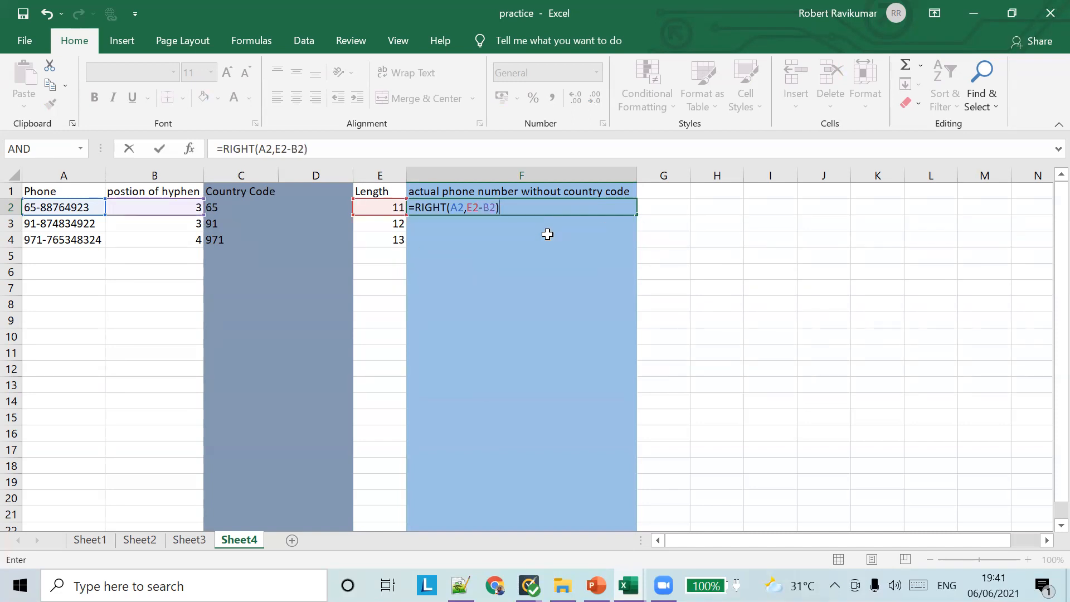
{"action": "key", "text": "Tab"}
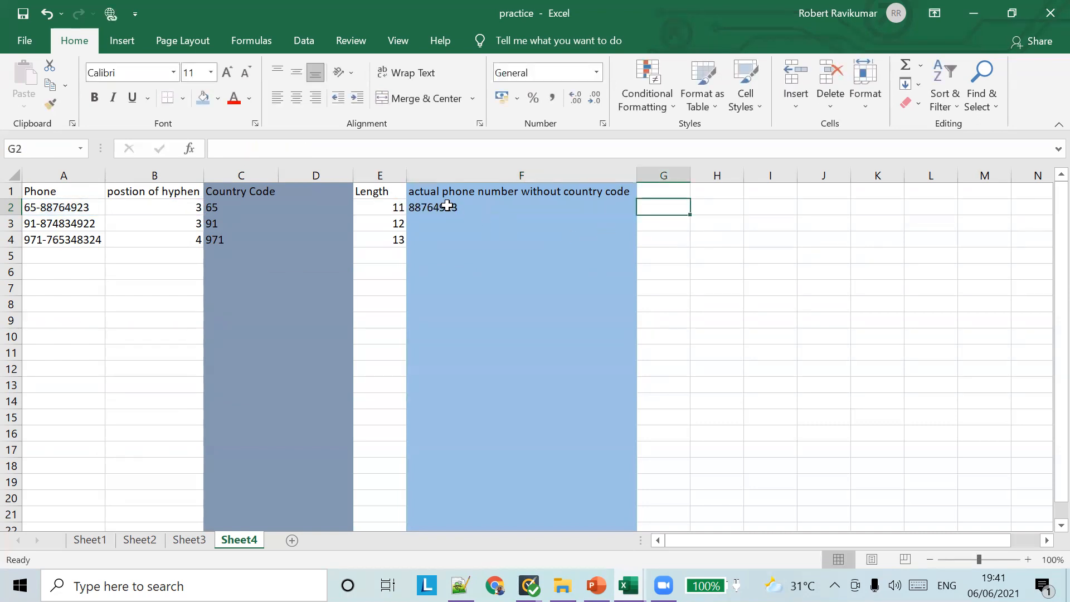
Fill F2's RIGHT formula down to F4 and review the stripped phone numbers
{"action": "left_click", "coordinate": [484, 209]}
{"action": "left_click_drag", "start_coordinate": [636, 216], "coordinate": [638, 245]}
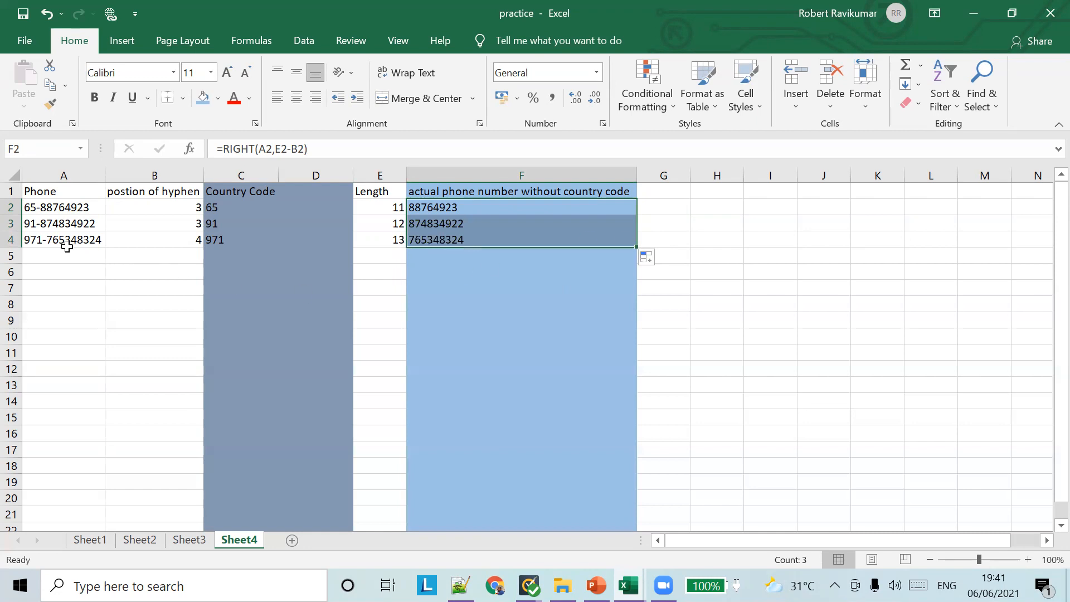
{"action": "left_click", "coordinate": [706, 233]}
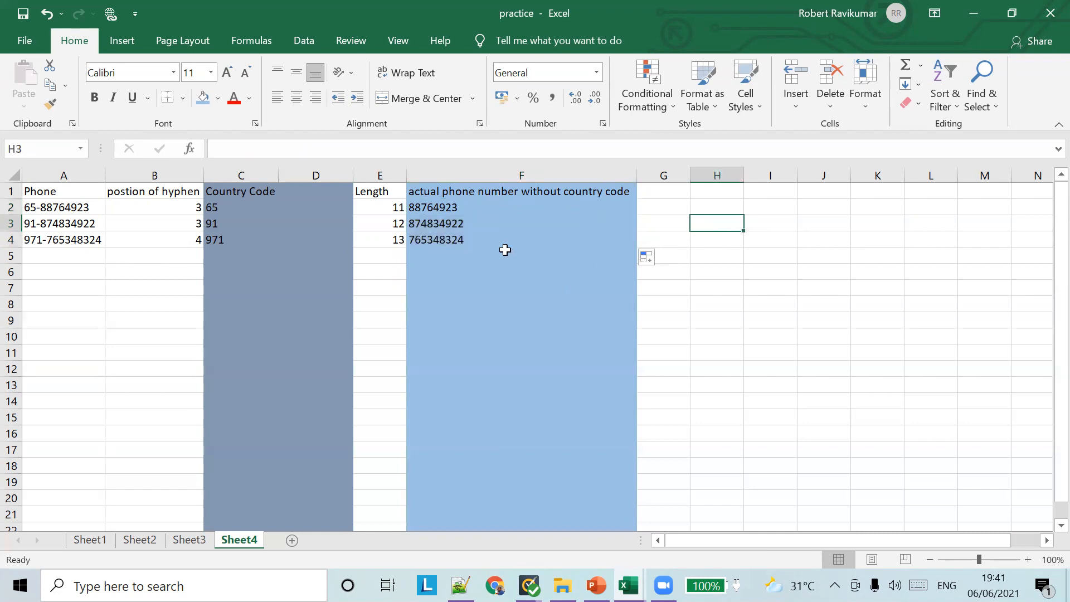
{"action": "left_click", "coordinate": [472, 209]}
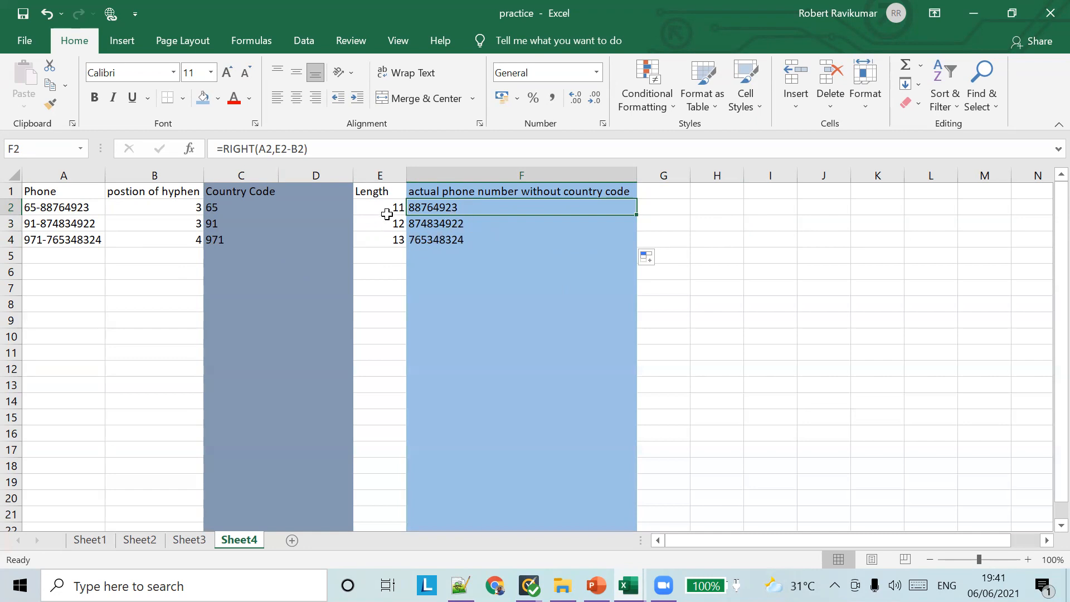
{"action": "left_click", "coordinate": [389, 62]}
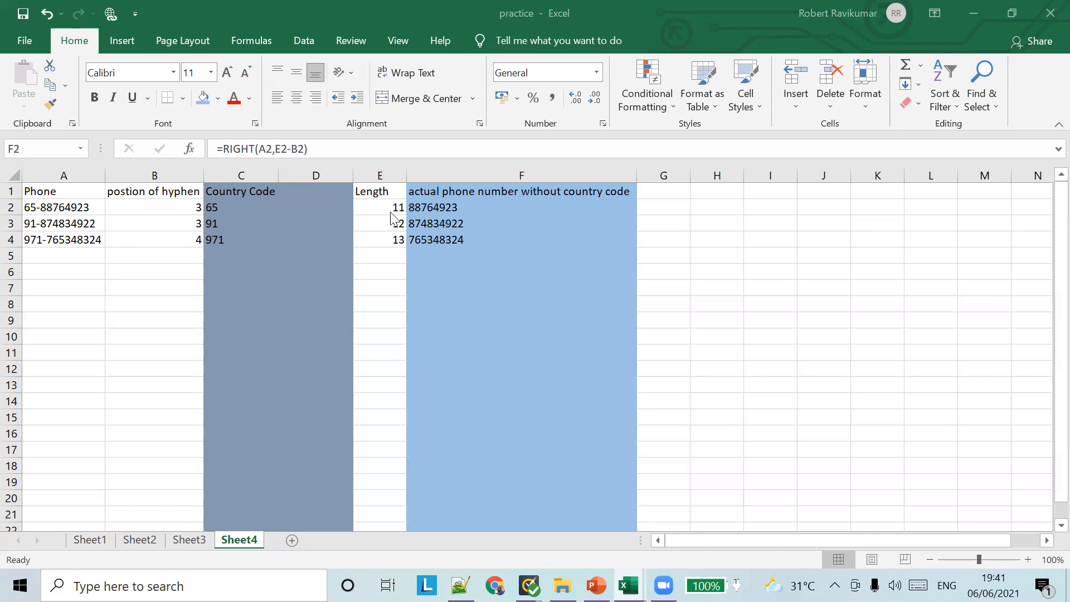
{"action": "left_click", "coordinate": [691, 165]}
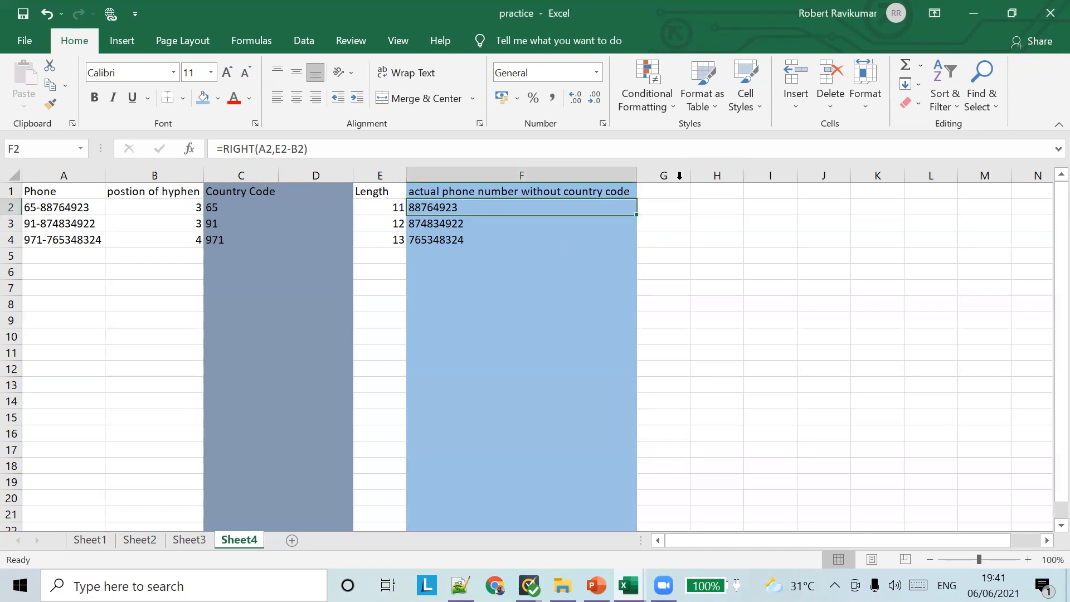
{"action": "left_click", "coordinate": [665, 194]}
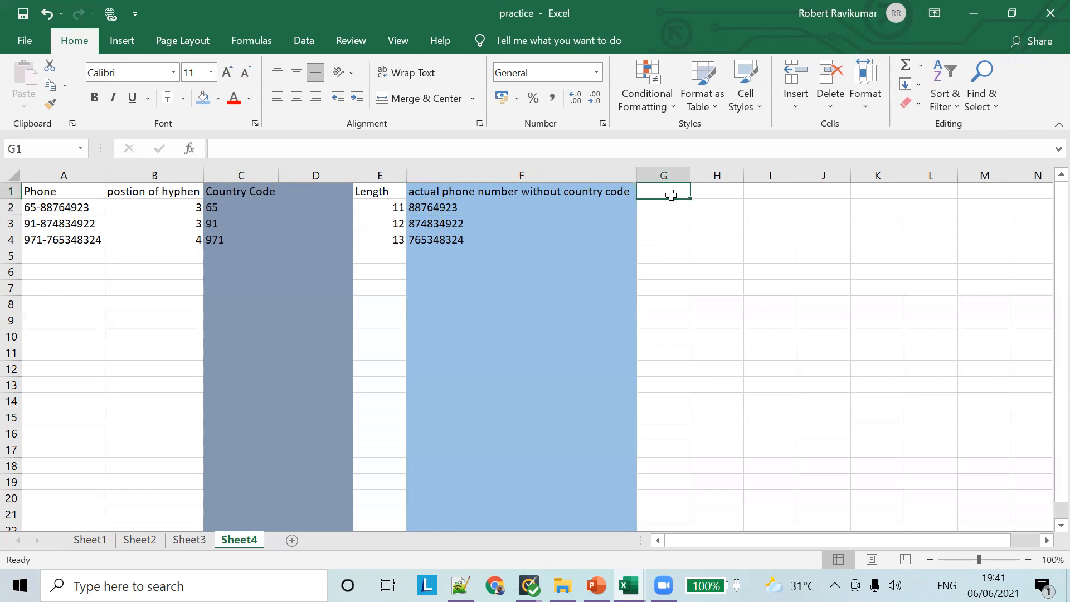
Enter =LEFT(A2,FIND("-",A1)-1) in G2, which returns #VALUE!
{"action": "left_click", "coordinate": [658, 209]}
{"action": "type", "text": "="}
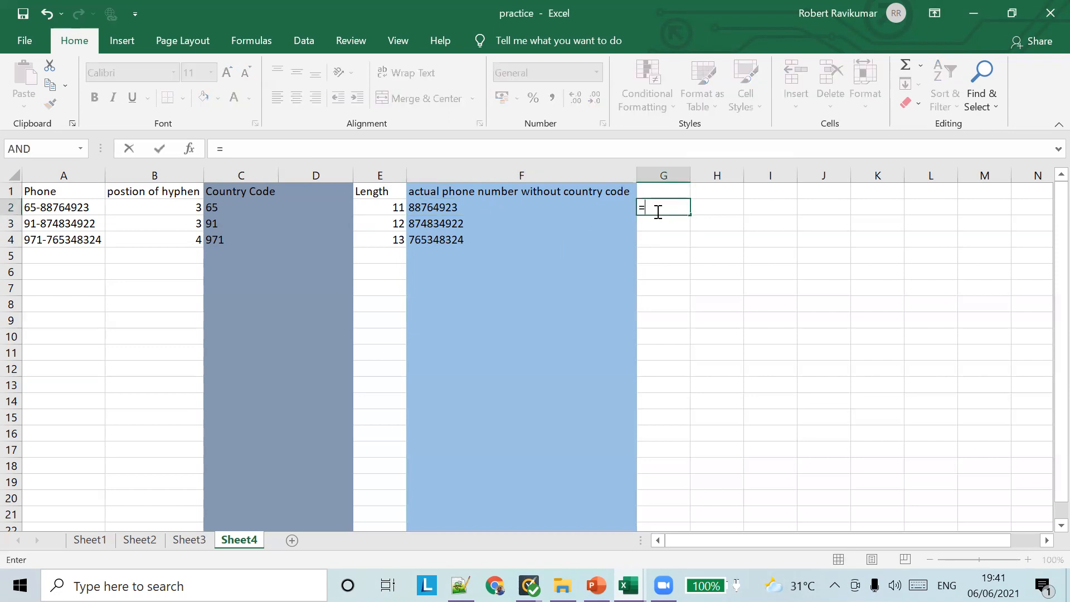
{"action": "type", "text": "LEFT"}
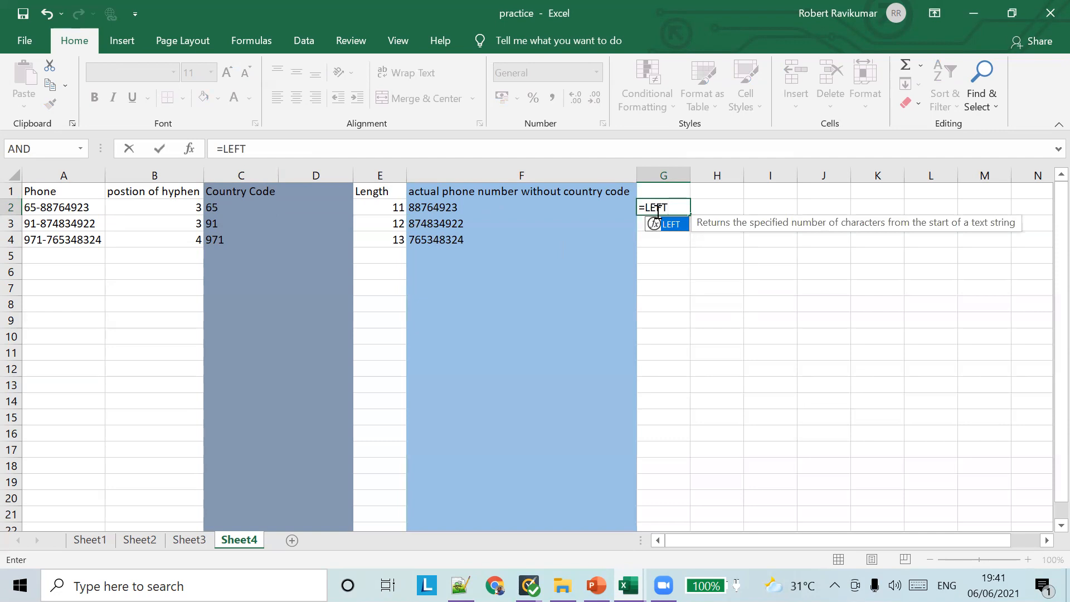
{"action": "type", "text": "()"}
{"action": "key", "text": "Return"}
{"action": "key", "text": "Return"}
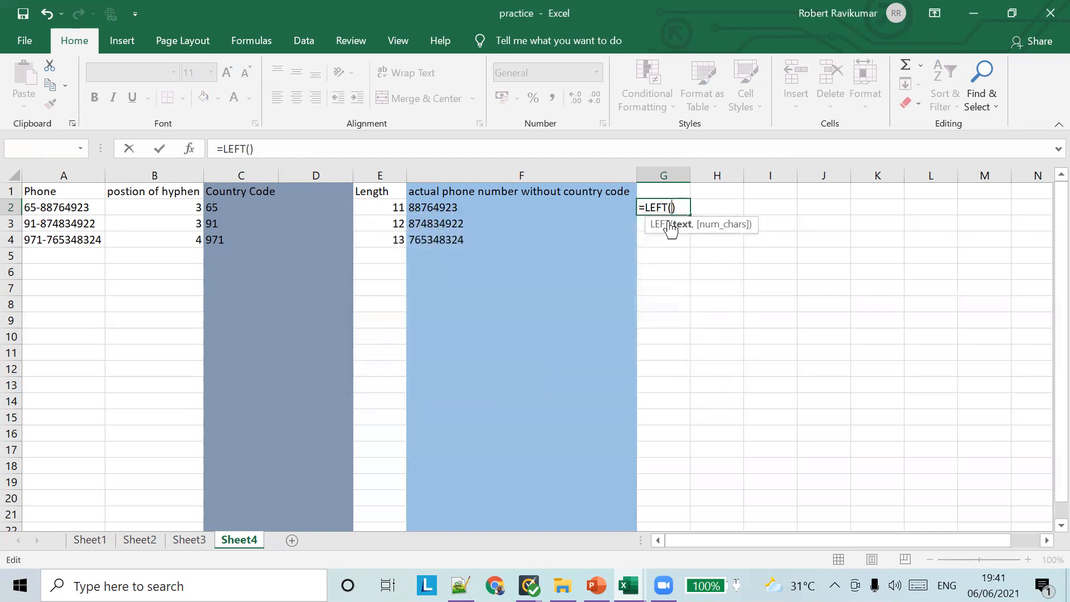
{"action": "type", "text": "A2"}
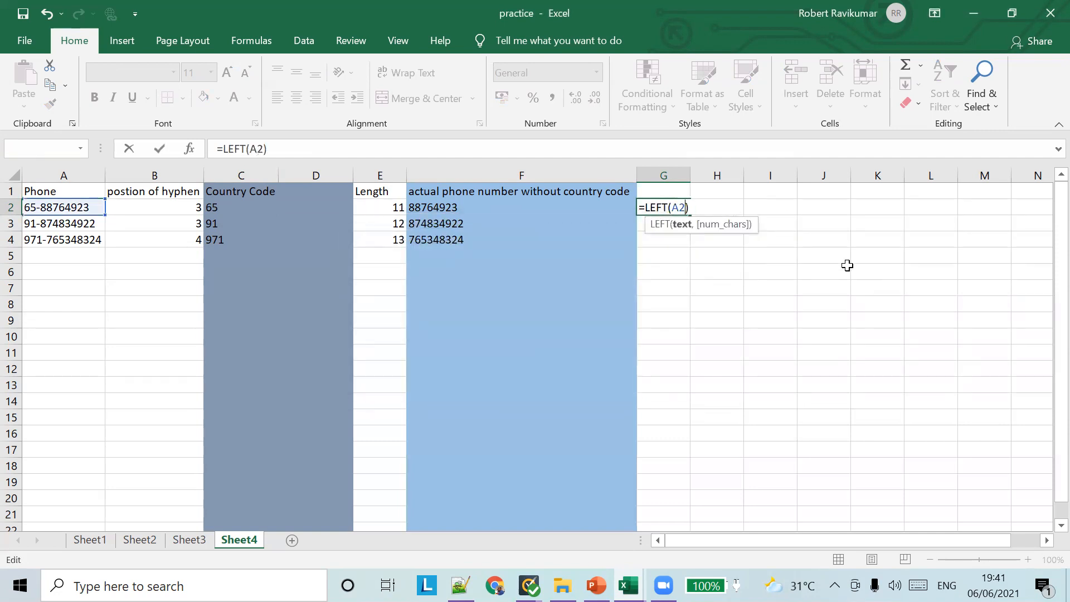
{"action": "type", "text": ","}
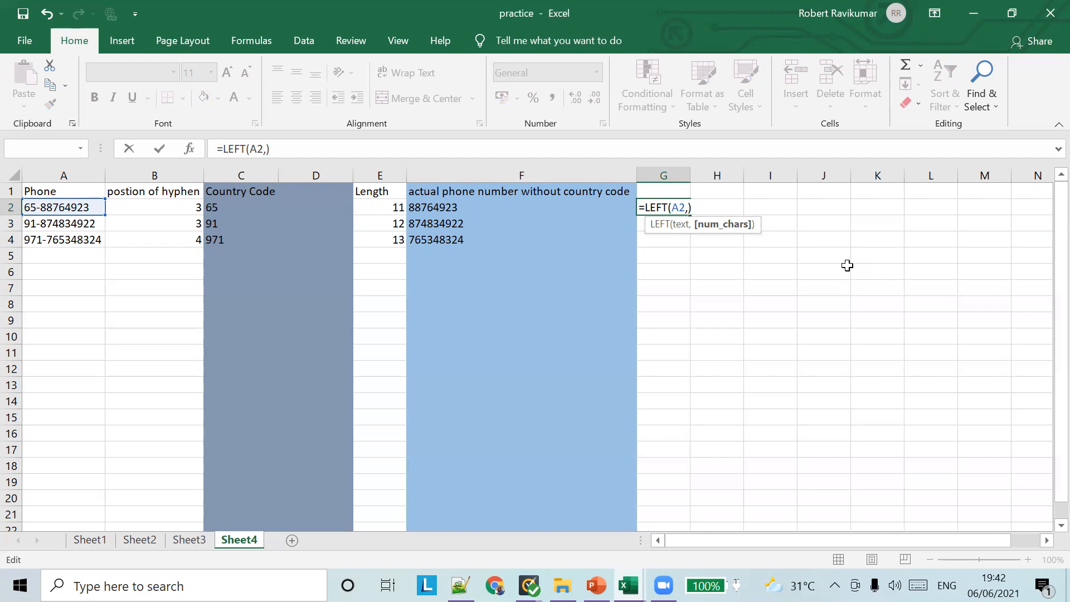
{"action": "type", "text": "FIND"}
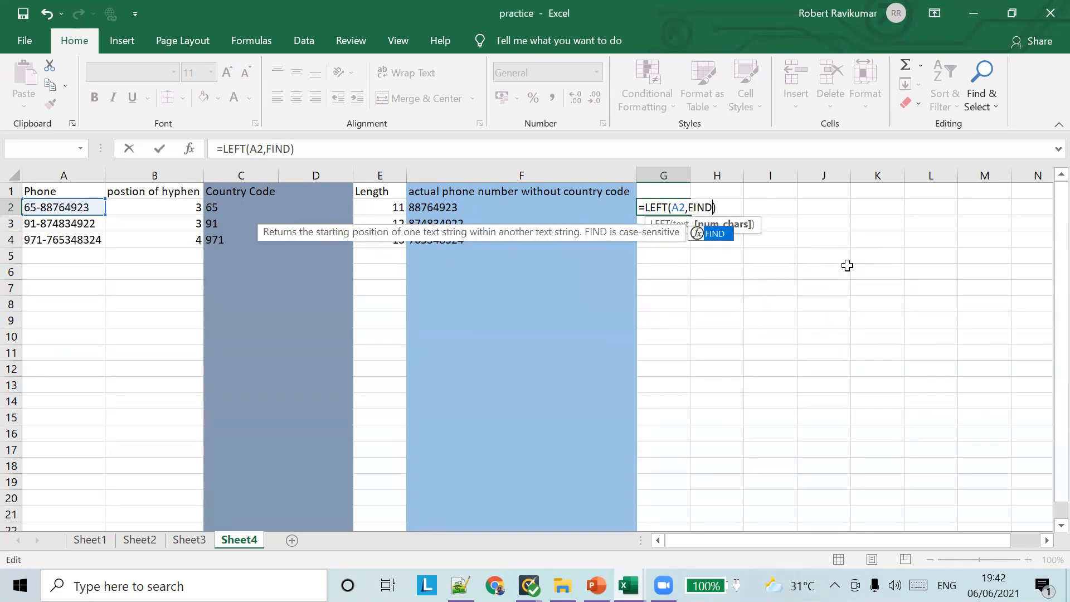
{"action": "type", "text": "()"}
{"action": "key", "text": "Left"}
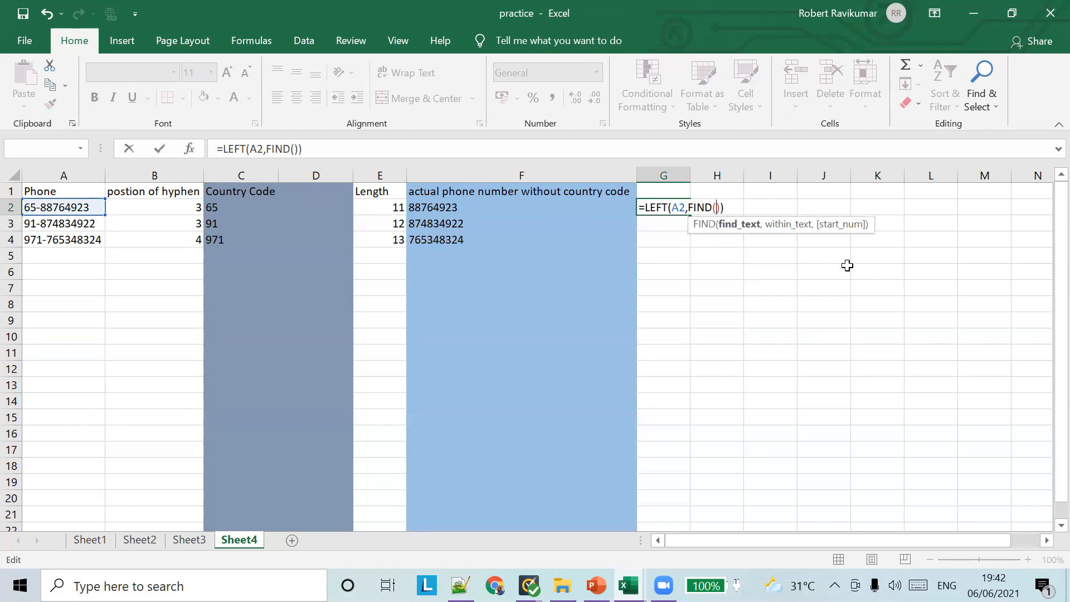
{"action": "type", "text": "\"\""}
{"action": "type", "text": "-"}
{"action": "key", "text": "Right"}
{"action": "type", "text": ","}
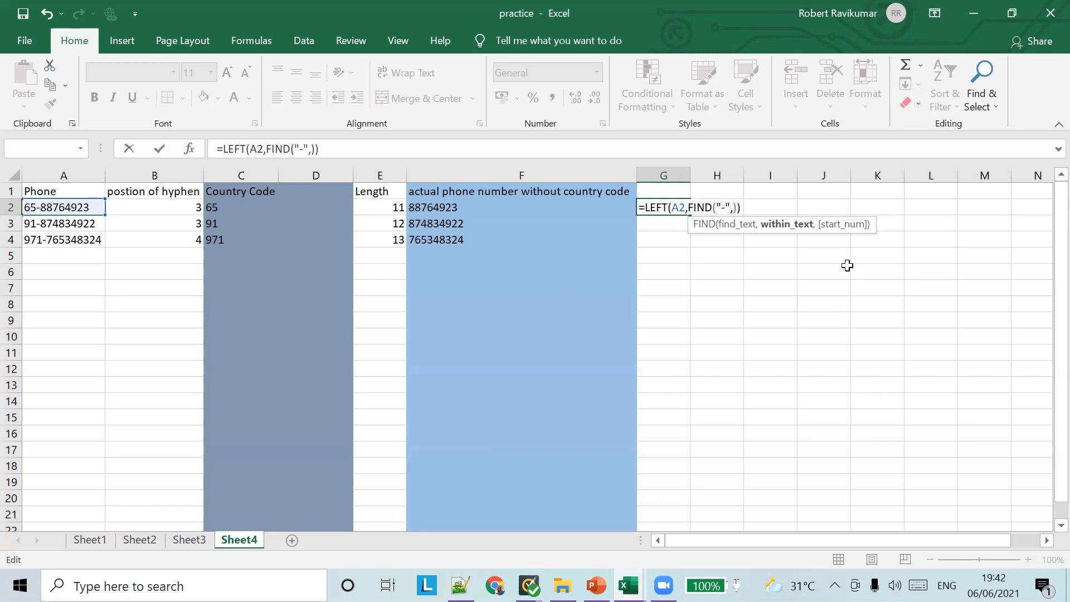
{"action": "type", "text": "A1"}
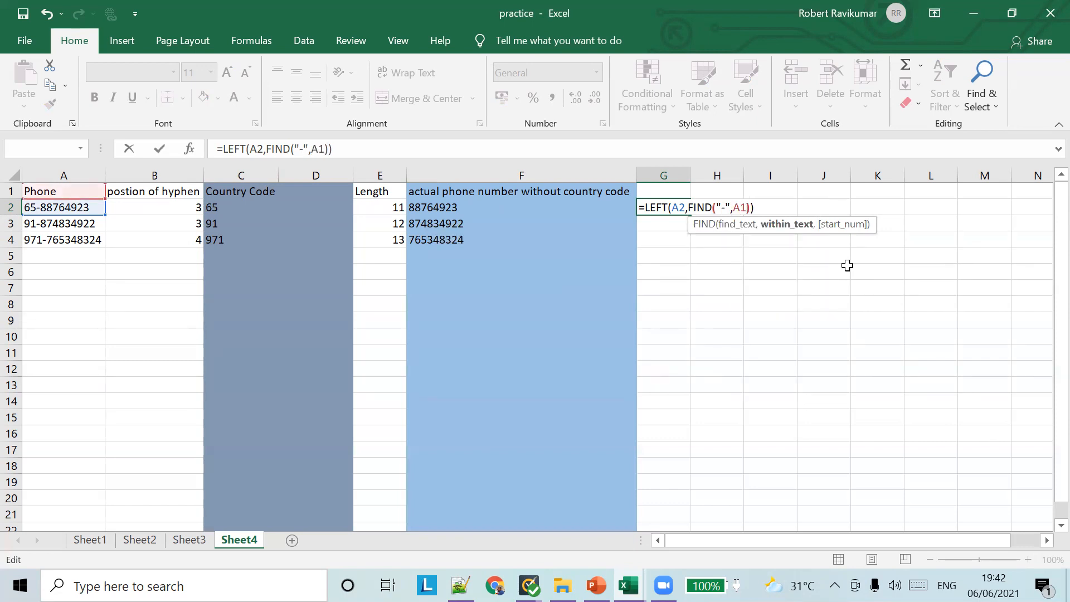
{"action": "key", "text": "Right"}
{"action": "type", "text": "-1"}
{"action": "key", "text": "Tab"}
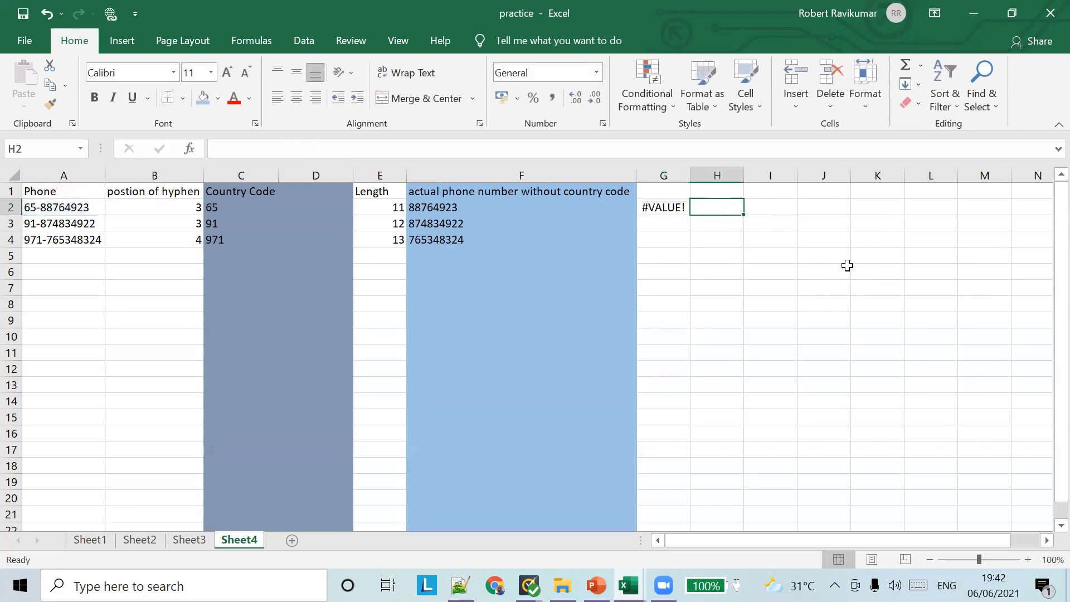
Attempt an edit of G2's formula, then dismiss the warning and cancel it
{"action": "left_click", "coordinate": [663, 212]}
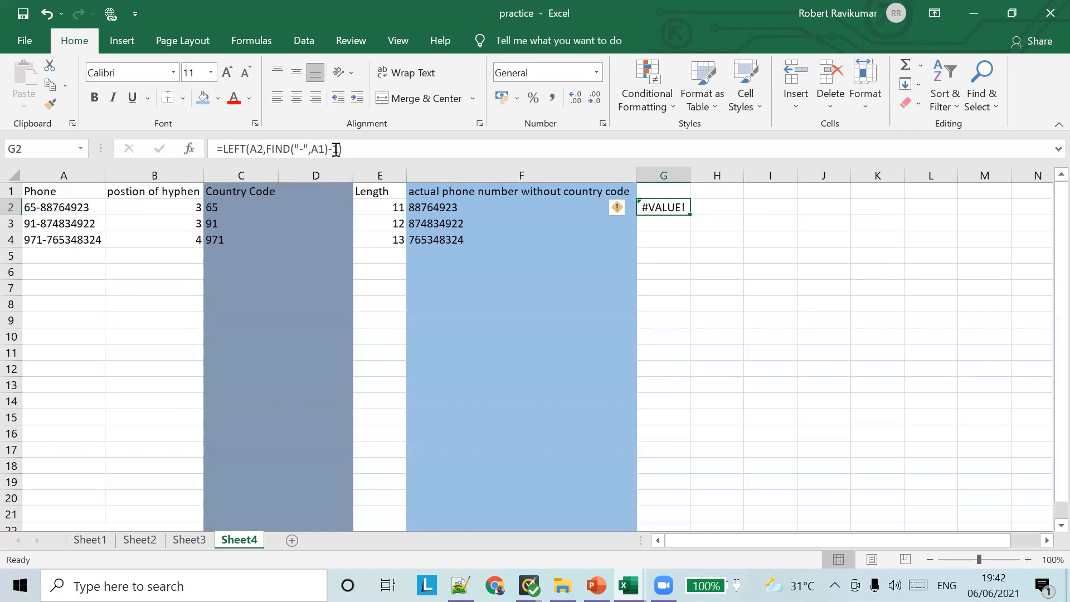
{"action": "left_click", "coordinate": [265, 148]}
{"action": "key", "text": "Right"}
{"action": "type", "text": "="}
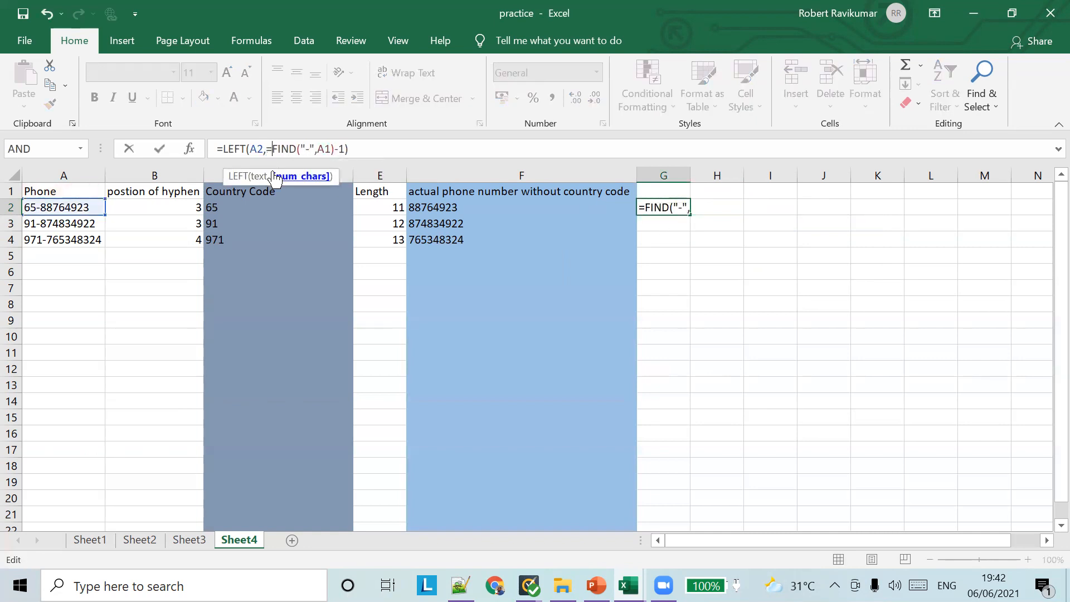
{"action": "key", "text": "Return"}
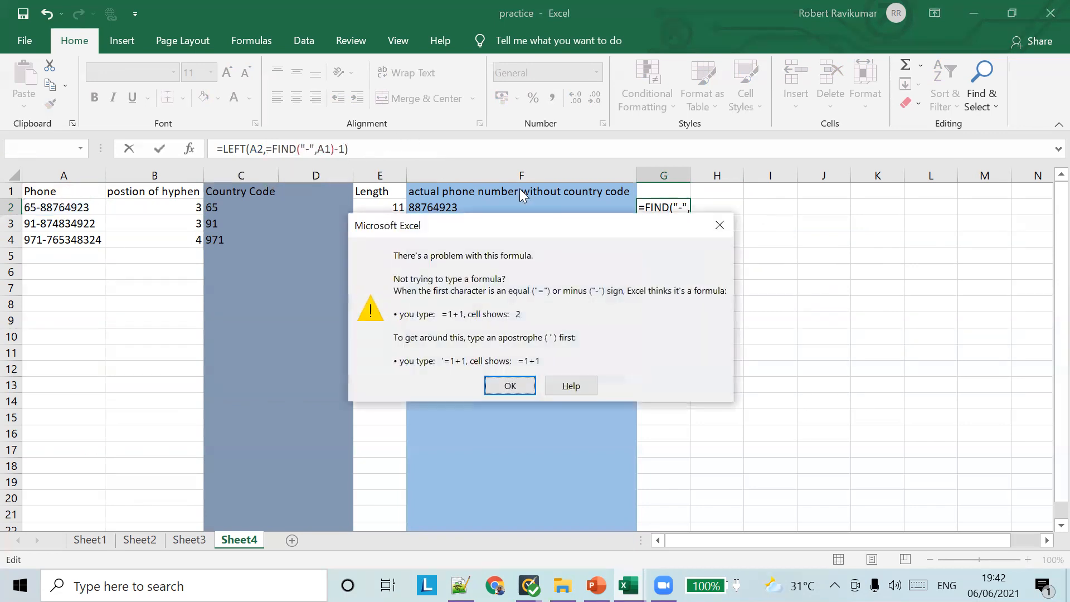
{"action": "left_click", "coordinate": [509, 386]}
{"action": "left_click", "coordinate": [709, 216]}
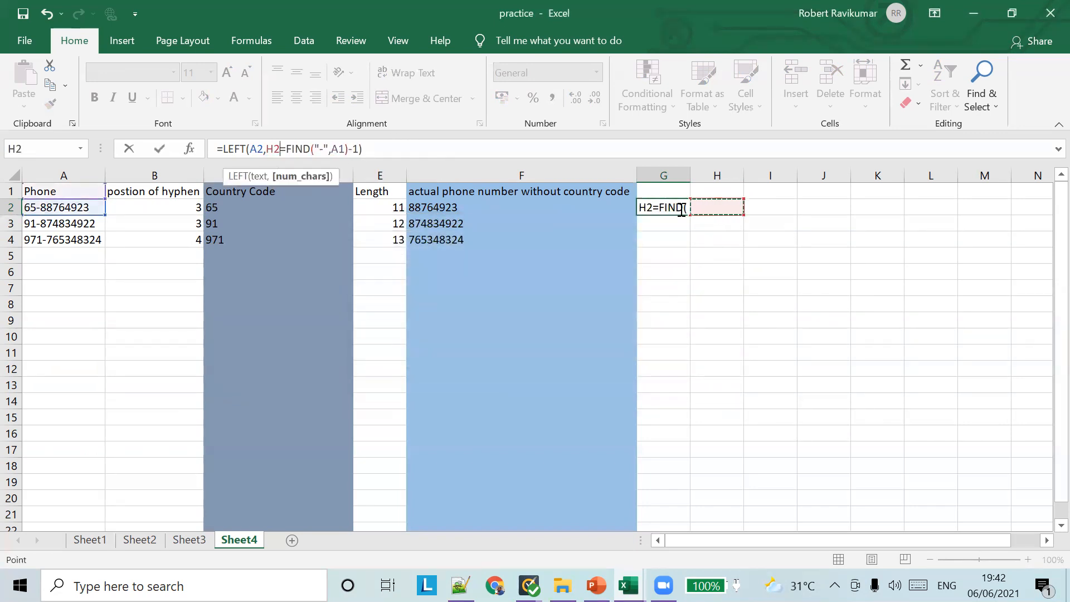
{"action": "key", "text": "Escape"}
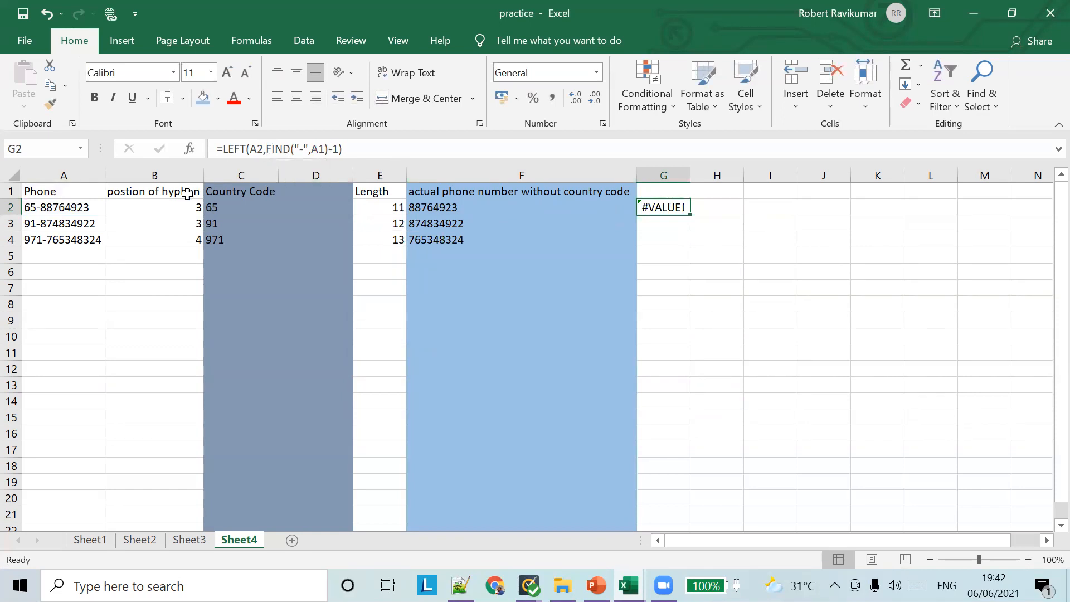
Compare with B2's FIND, then fix G2's A1 reference to A2 so it returns 65
{"action": "left_click", "coordinate": [171, 207]}
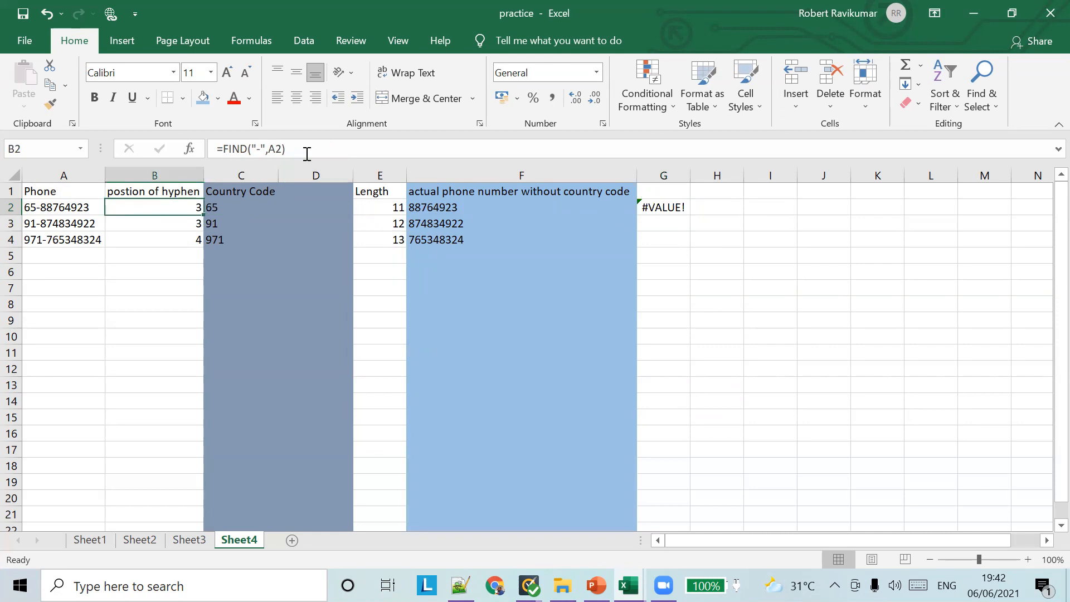
{"action": "left_click", "coordinate": [665, 206]}
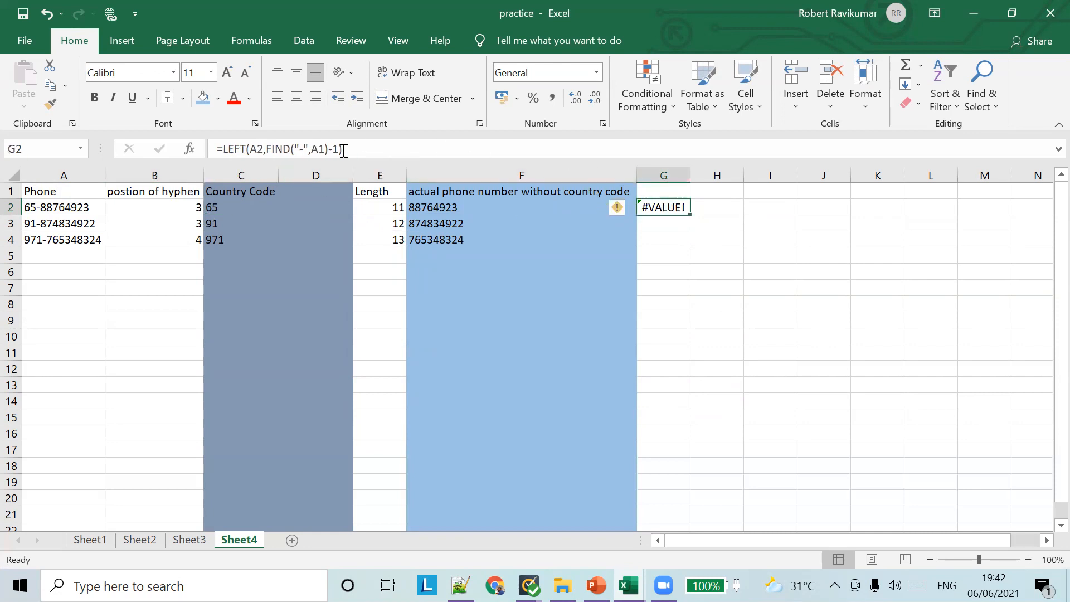
{"action": "left_click", "coordinate": [322, 148]}
{"action": "key", "text": "BackSpace"}
{"action": "type", "text": "2"}
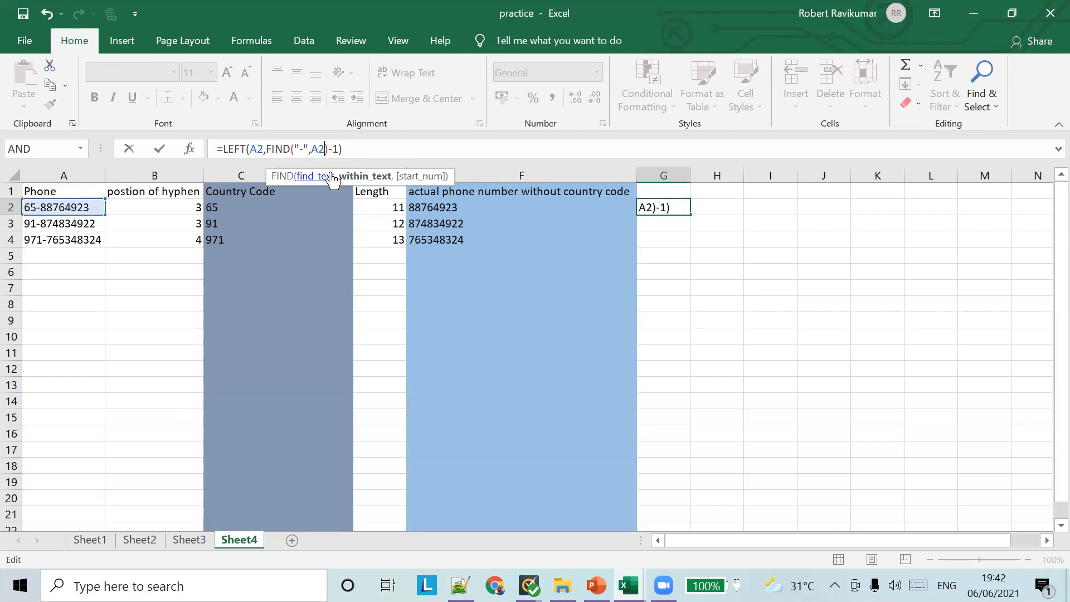
{"action": "key", "text": "Return"}
{"action": "left_click", "coordinate": [676, 208]}
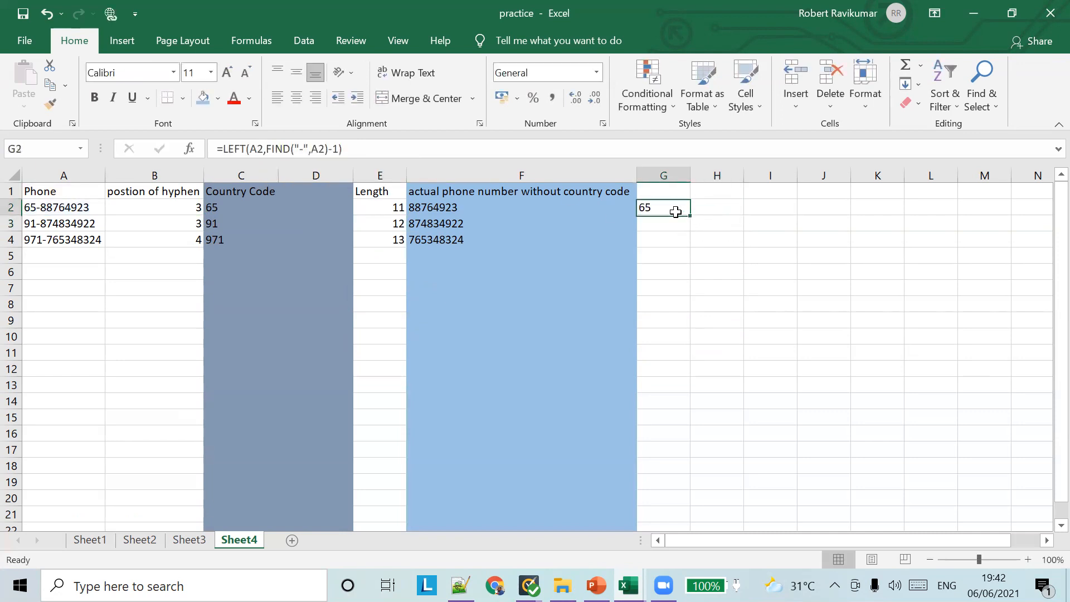
Fill the country-code formula from G2 down to G4, then review G2's formula unchanged
{"action": "left_click_drag", "start_coordinate": [689, 216], "coordinate": [697, 246]}
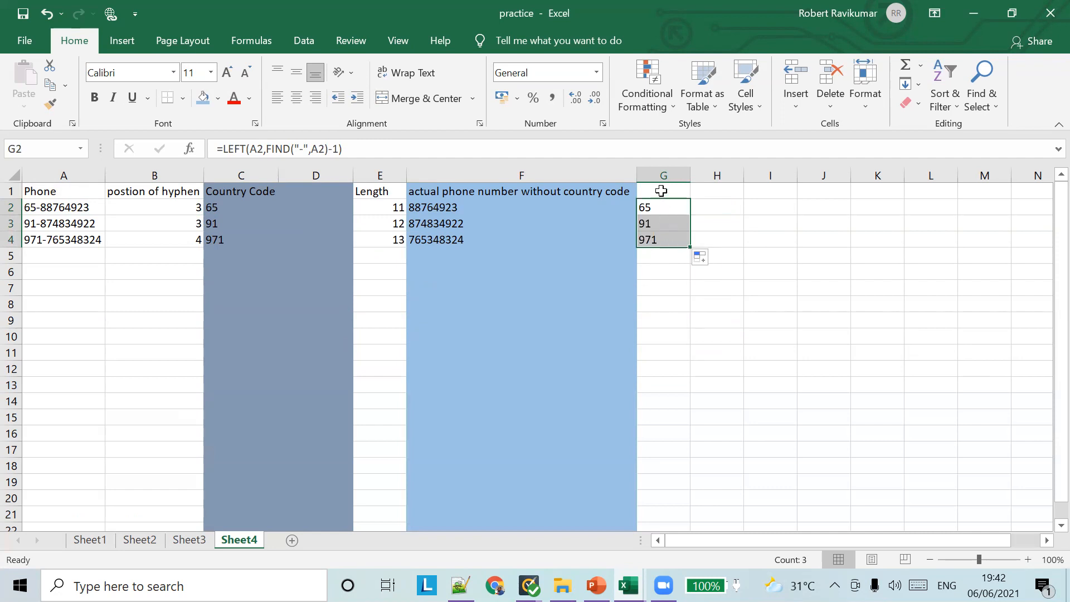
{"action": "left_click", "coordinate": [664, 209]}
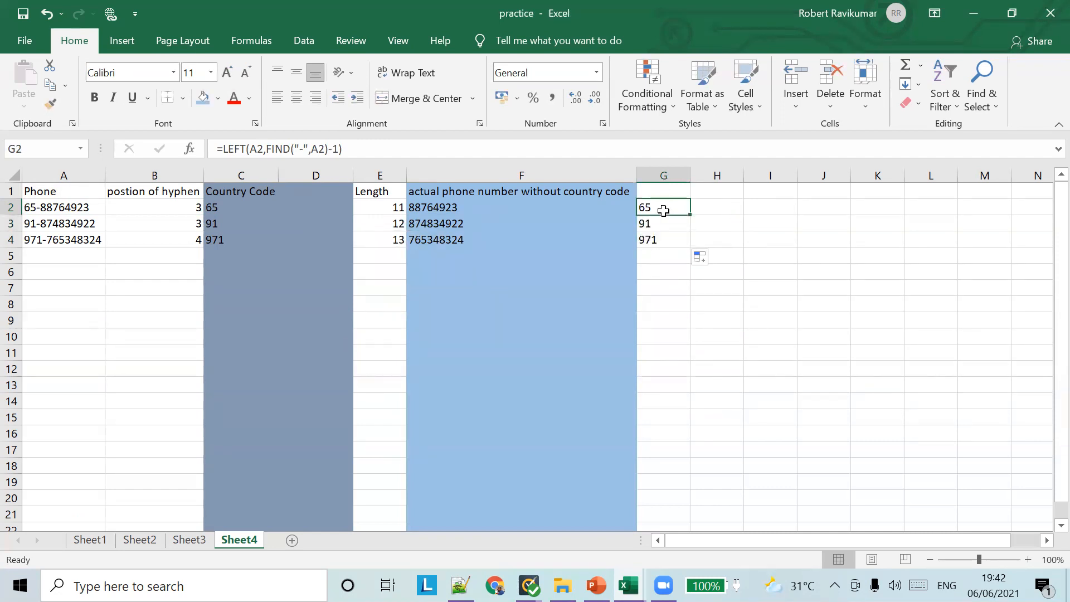
{"action": "left_click", "coordinate": [271, 150]}
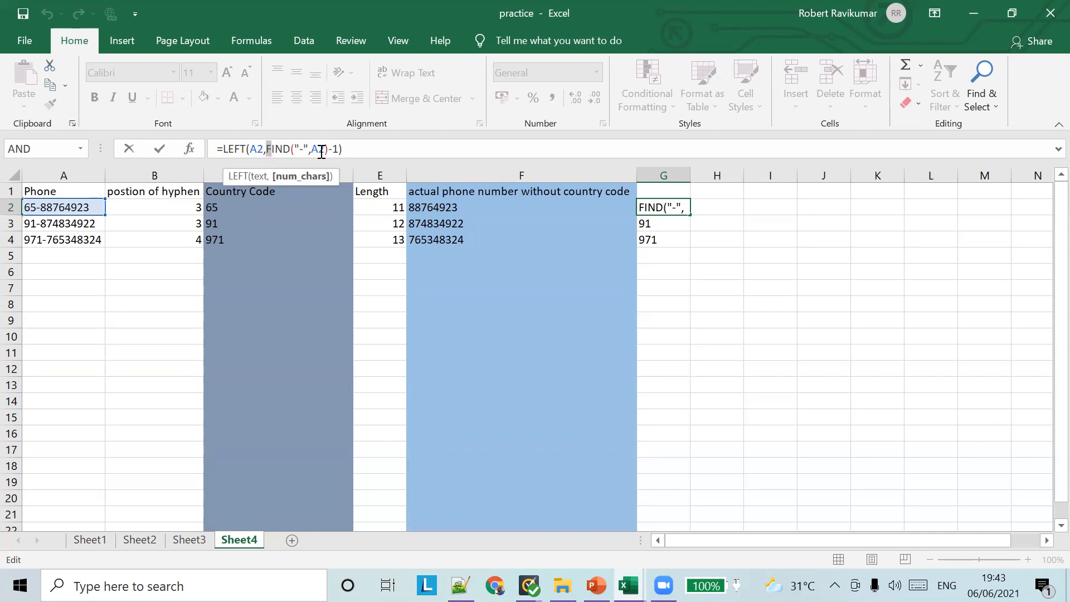
{"action": "key", "text": "Escape"}
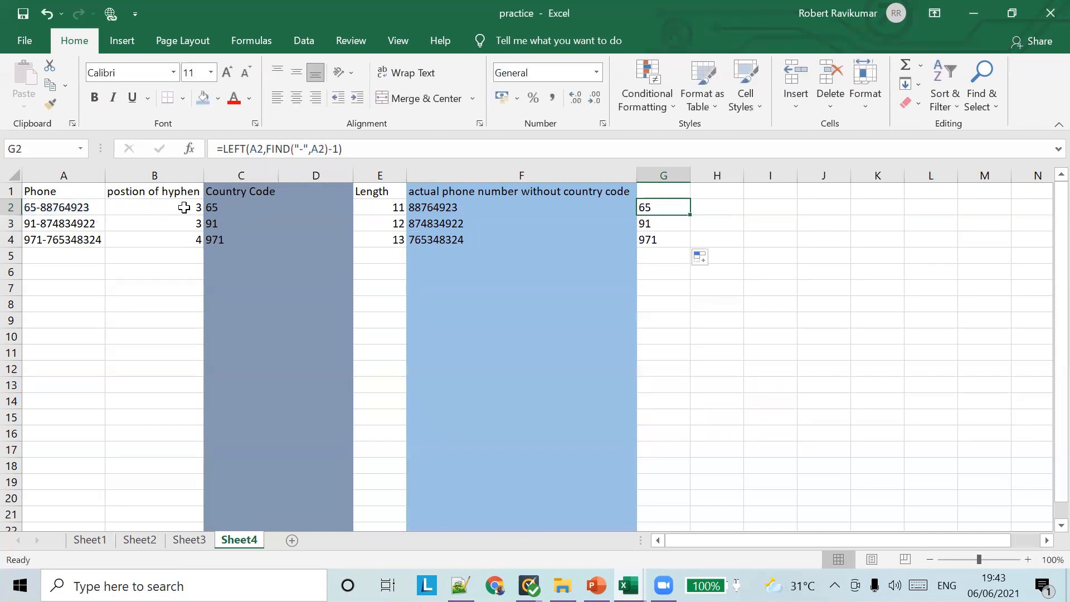
Inspect B2's hyphen-position FIND formula without editing it, then return to G2 and select H2
{"action": "left_click", "coordinate": [189, 206]}
{"action": "left_click_drag", "start_coordinate": [298, 148], "coordinate": [129, 159]}
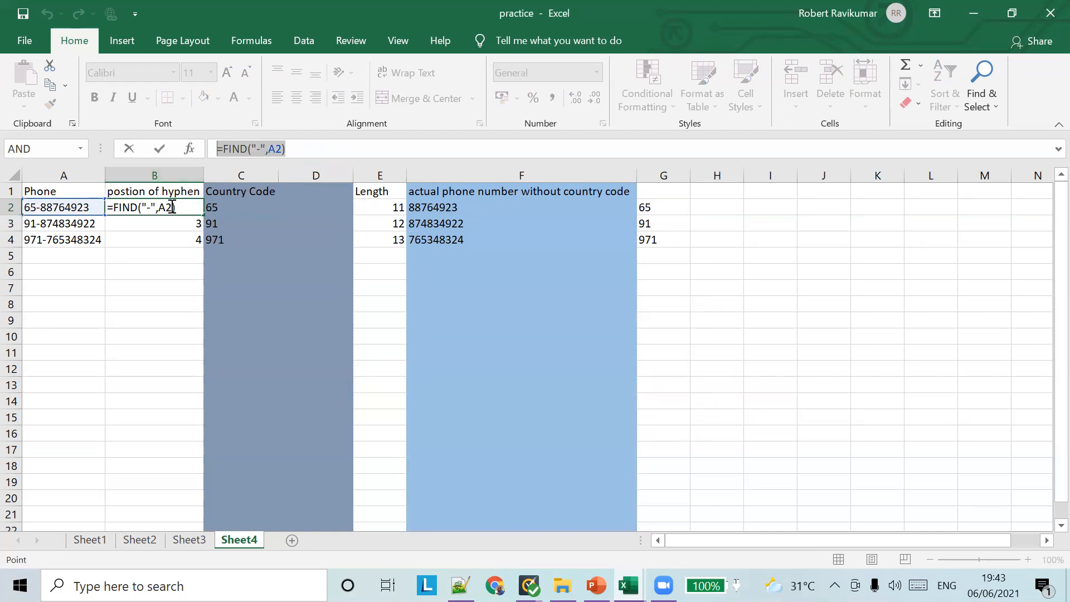
{"action": "left_click", "coordinate": [276, 204]}
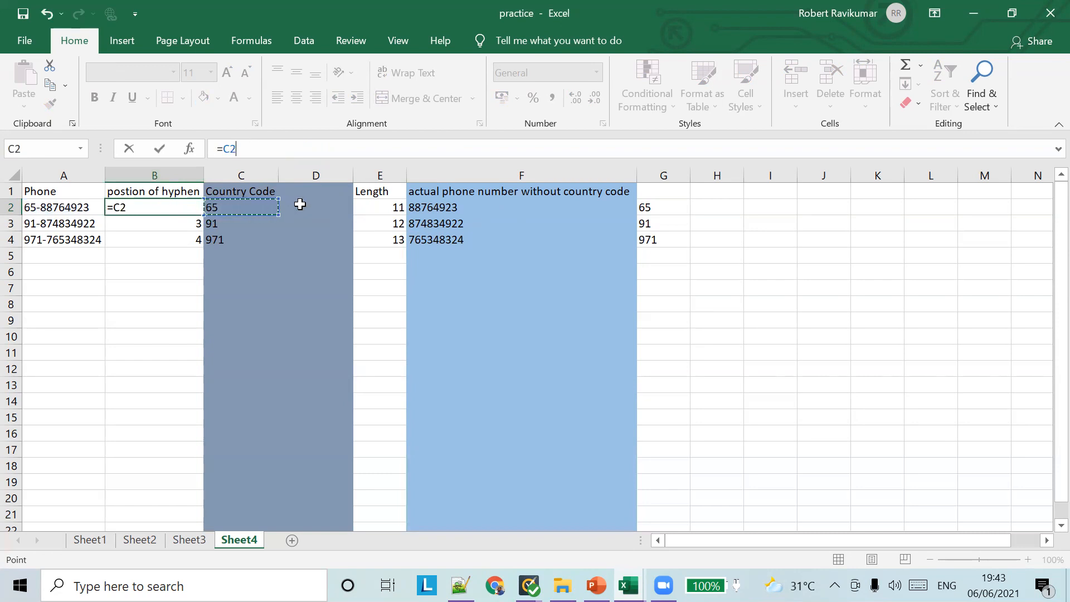
{"action": "key", "text": "Escape"}
{"action": "left_click", "coordinate": [646, 206]}
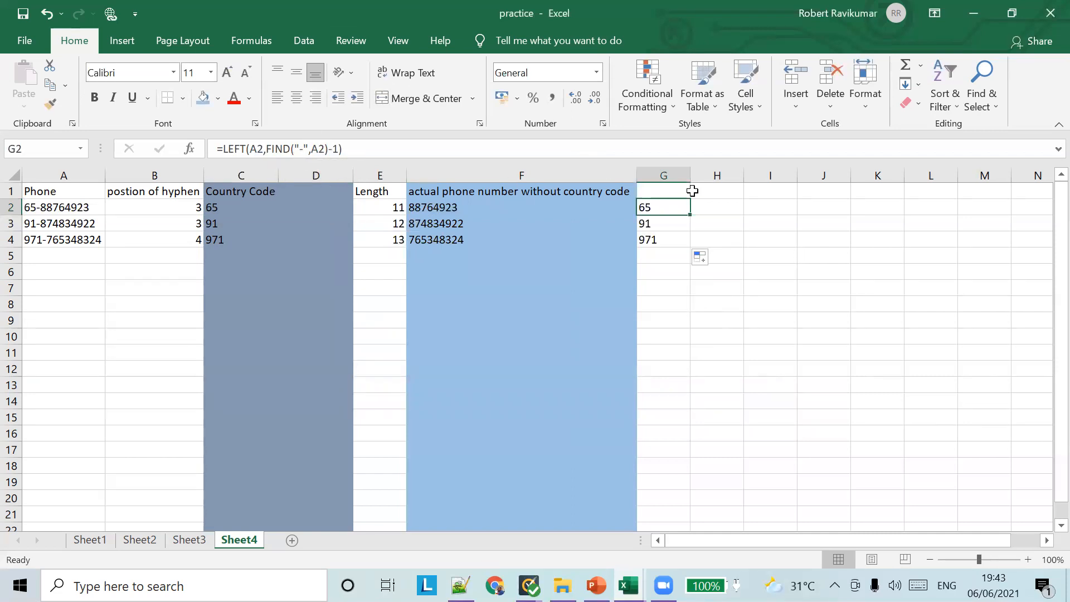
{"action": "left_click", "coordinate": [725, 206]}
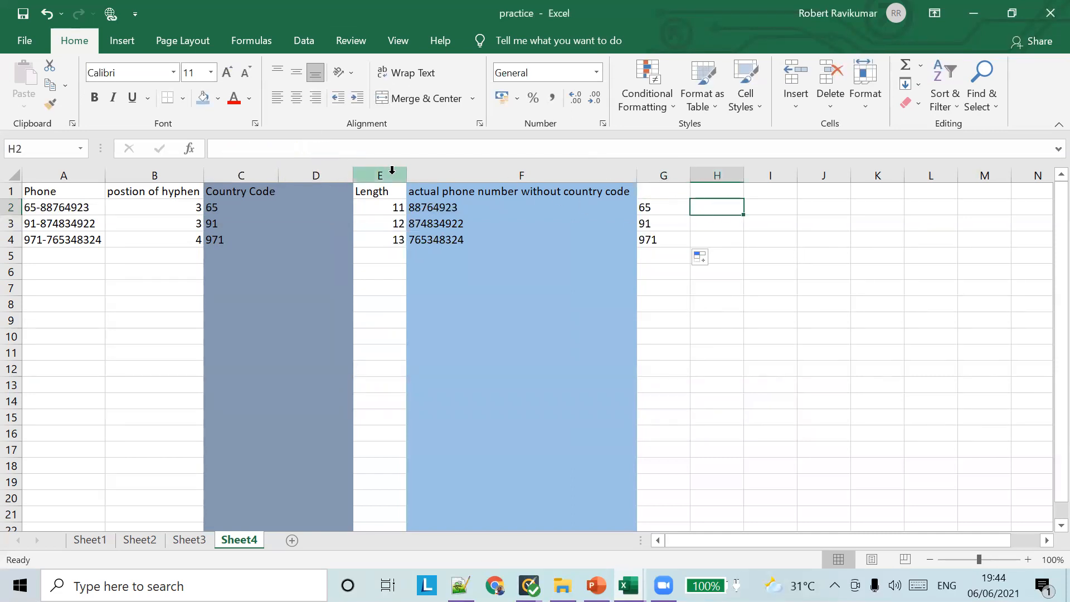
Abandon a first formula attempt in H2 and check the formula used in F2
{"action": "left_click", "coordinate": [382, 151]}
{"action": "type", "text": "="}
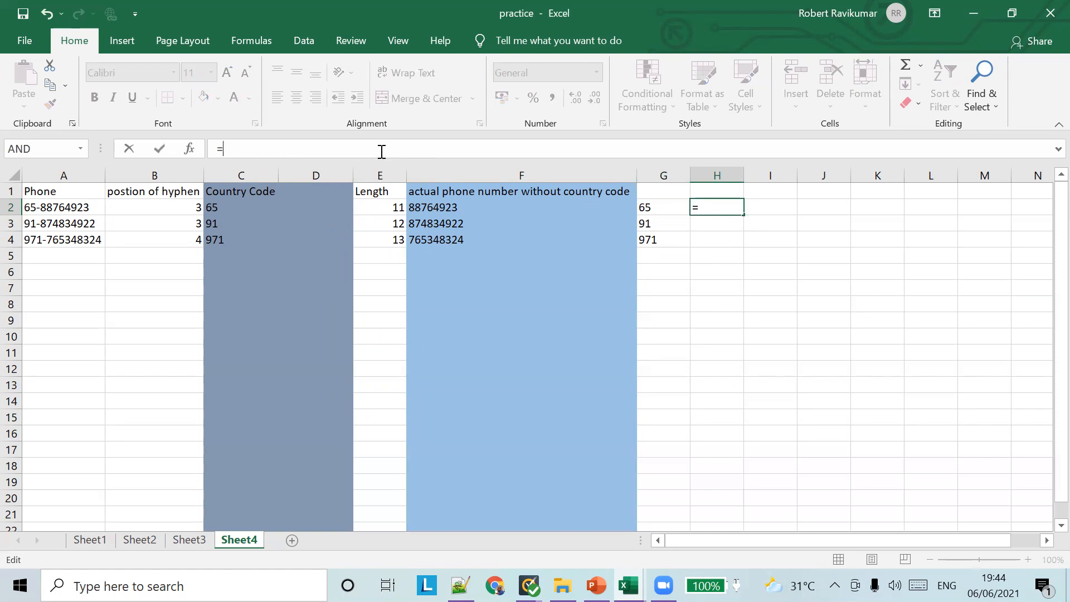
{"action": "left_click", "coordinate": [455, 208]}
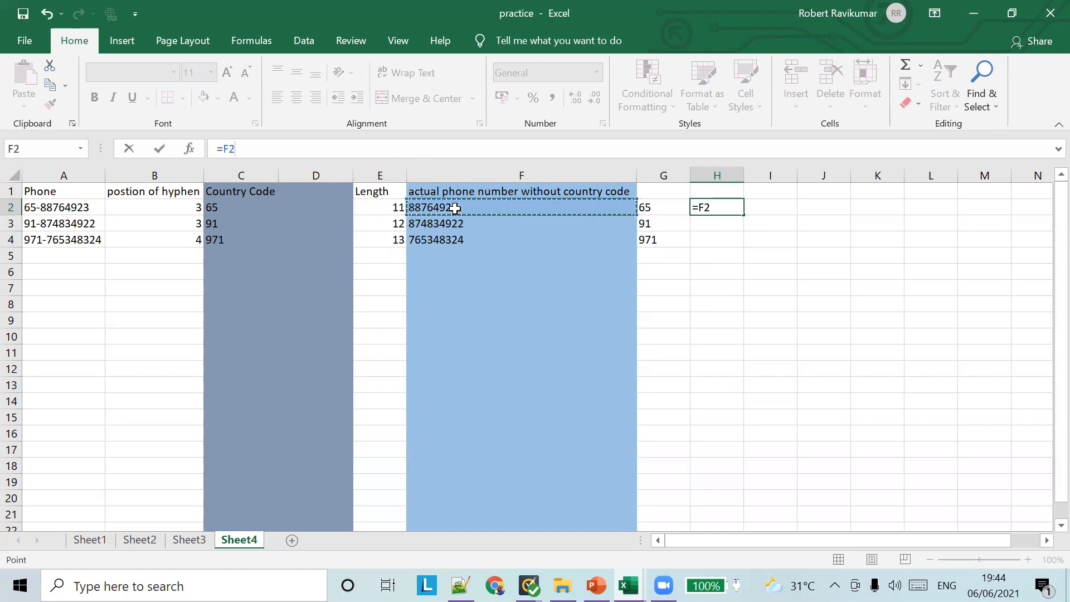
{"action": "key", "text": "Escape"}
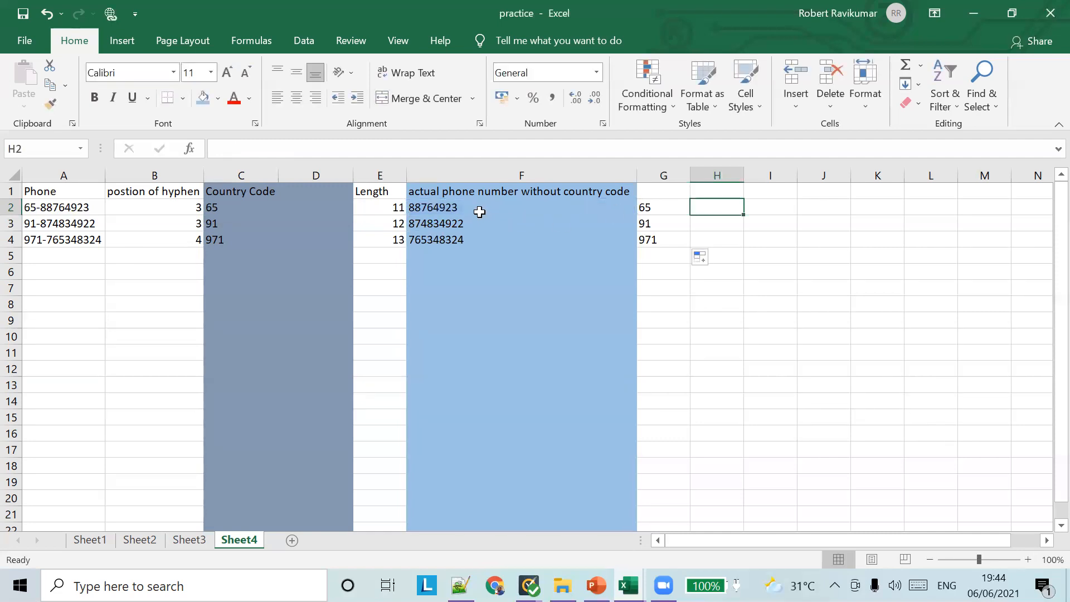
{"action": "left_click", "coordinate": [478, 211]}
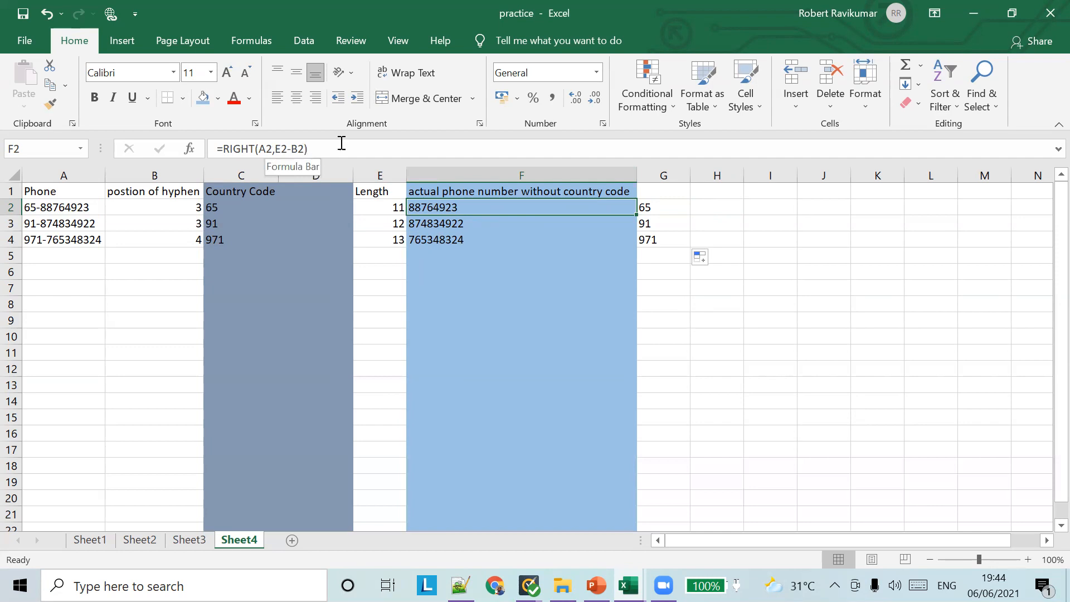
Start H2's number formula as =RIGHT(A2, correcting the typing slips
{"action": "left_click", "coordinate": [707, 212]}
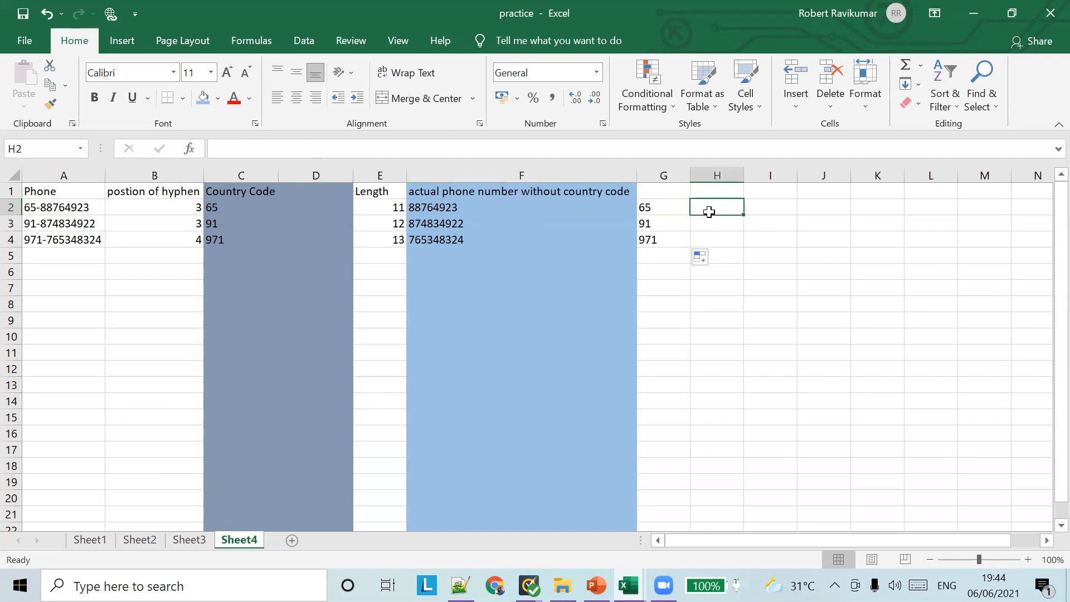
{"action": "left_click", "coordinate": [318, 147]}
{"action": "type", "text": "=TIGH"}
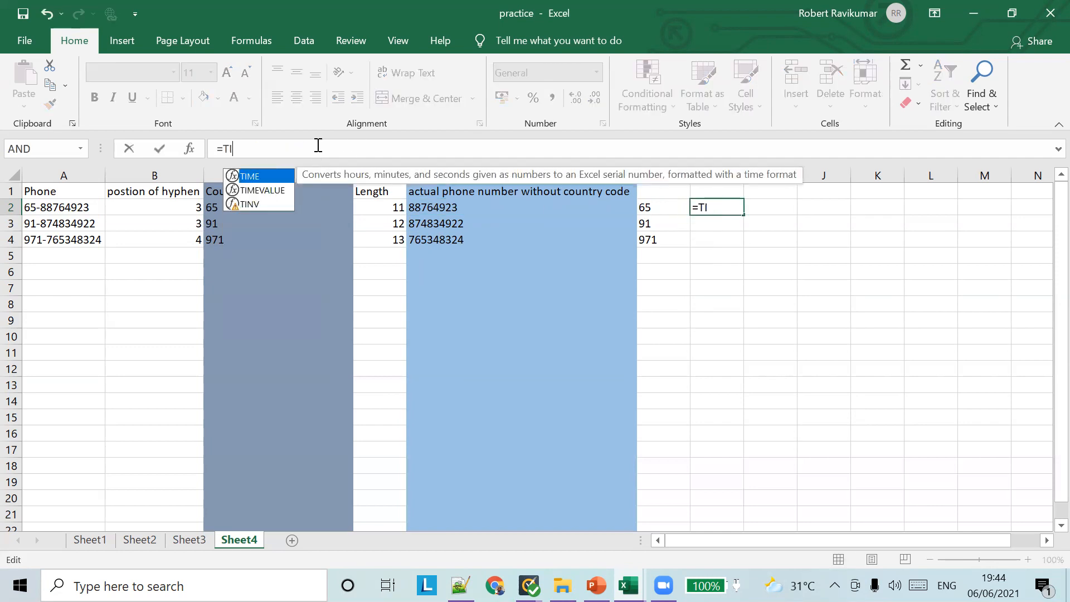
{"action": "key", "text": "BackSpace"}
{"action": "key", "text": "BackSpace"}
{"action": "key", "text": "BackSpace"}
{"action": "key", "text": "BackSpace"}
{"action": "type", "text": "RIGHT("}
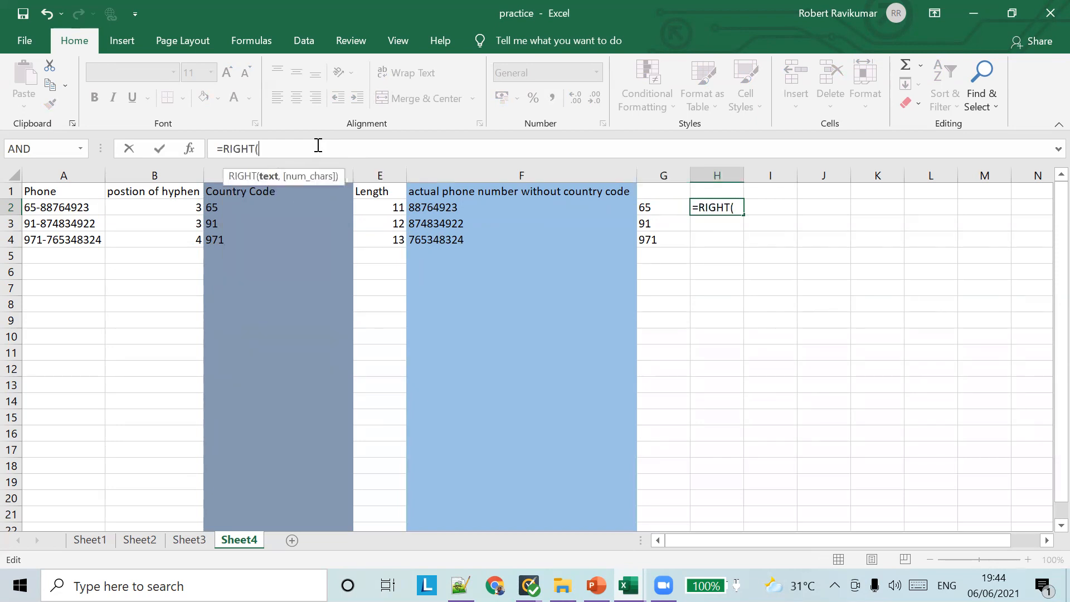
{"action": "type", "text": "A"}
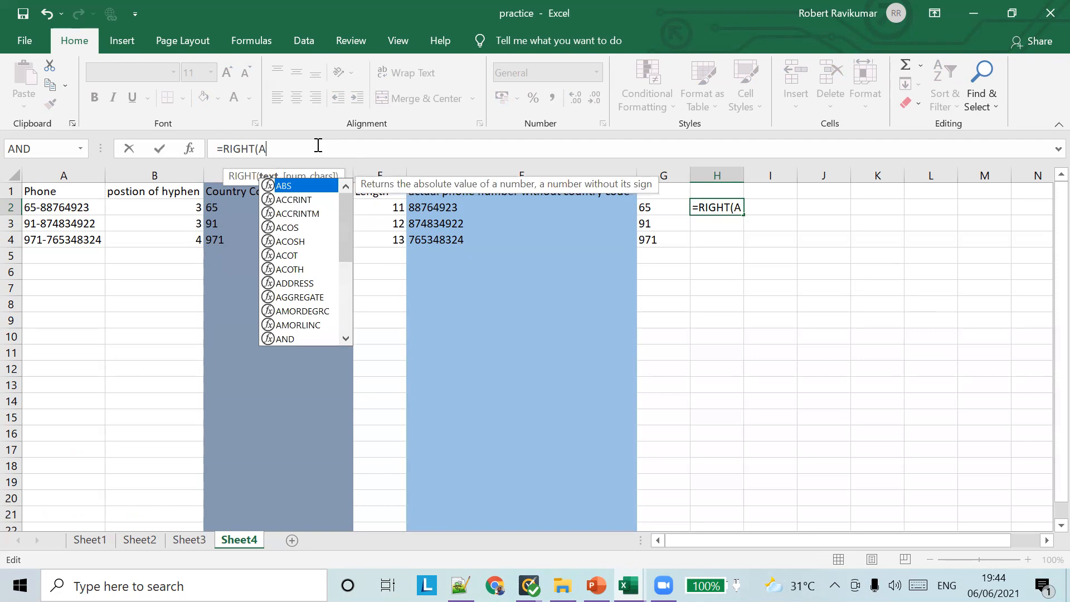
{"action": "key", "text": "BackSpace"}
{"action": "type", "text": "A2"}
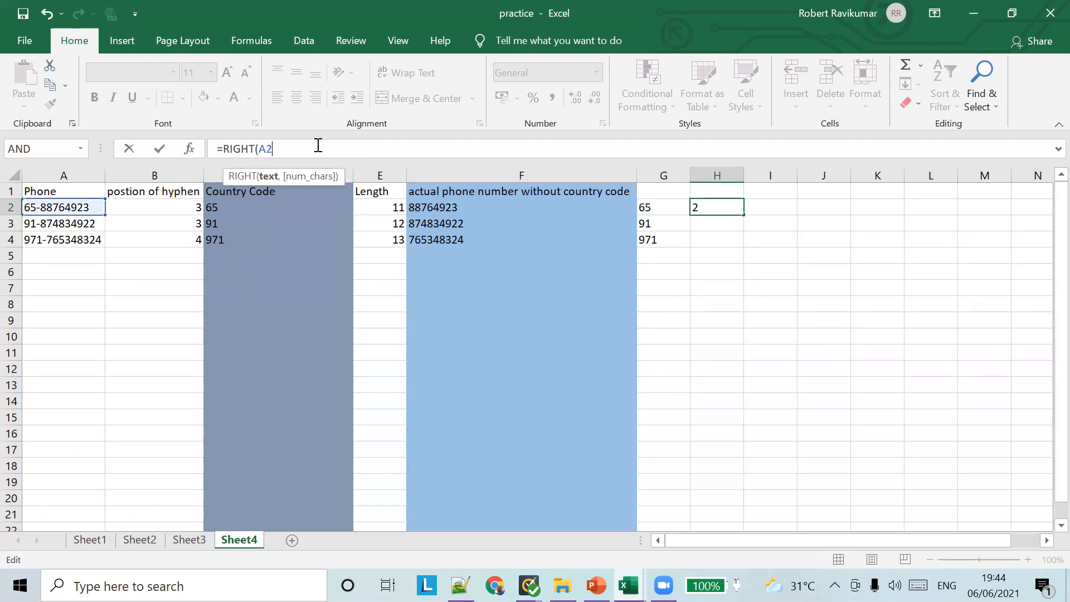
{"action": "type", "text": ","}
{"action": "type", "text": "FIN"}
{"action": "key", "text": "BackSpace"}
{"action": "key", "text": "BackSpace"}
{"action": "key", "text": "BackSpace"}
Complete H2 as =RIGHT(A2,LEN(A2)-FIND("-",A2)) and commit it, giving 88764923
{"action": "type", "text": "LEN"}
{"action": "type", "text": "(A"}
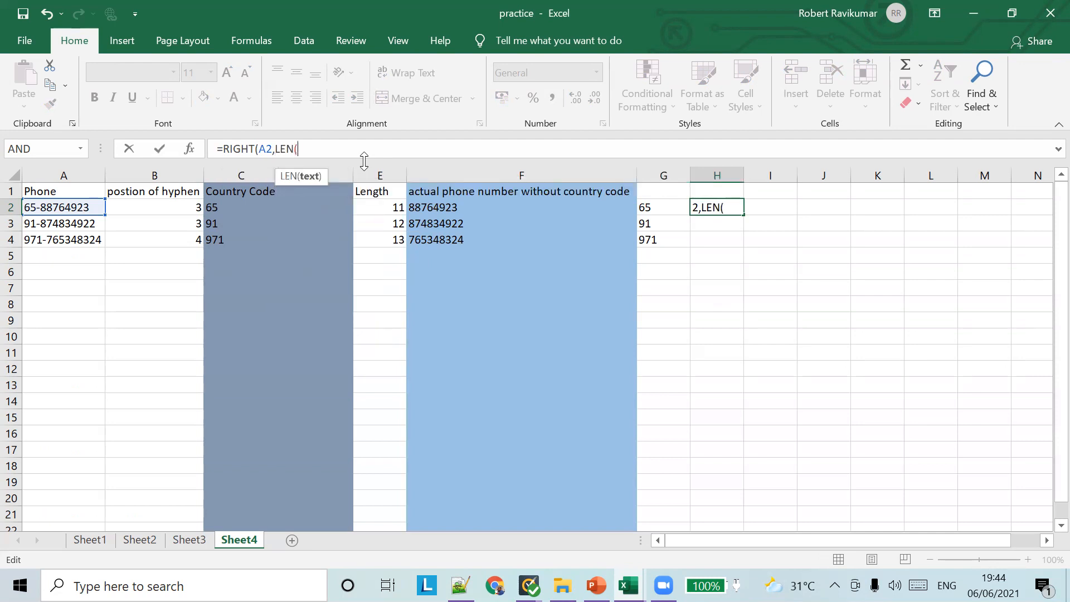
{"action": "type", "text": "2)"}
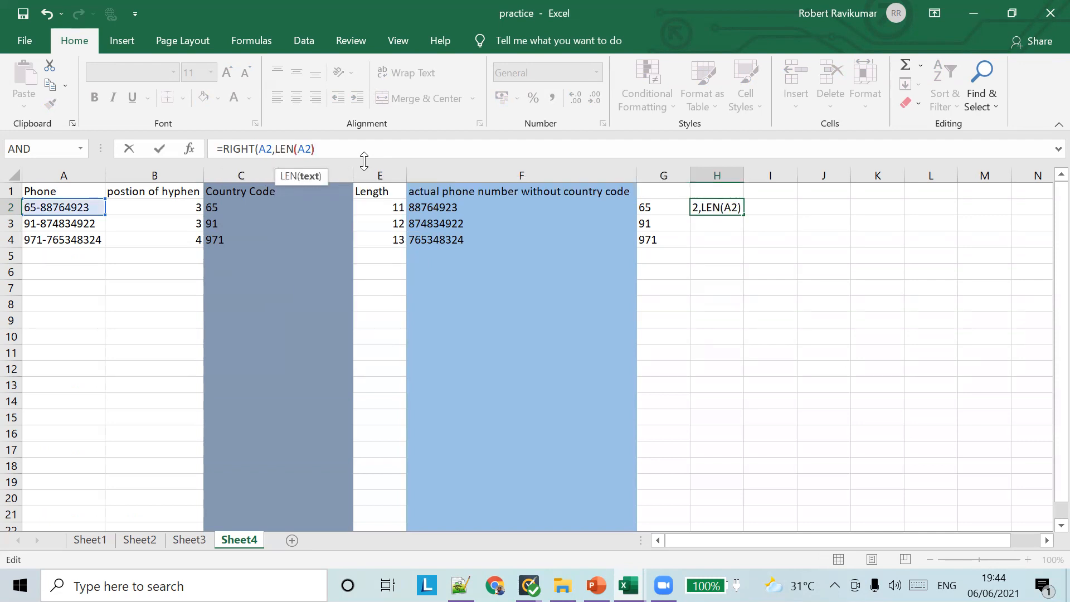
{"action": "type", "text": "-"}
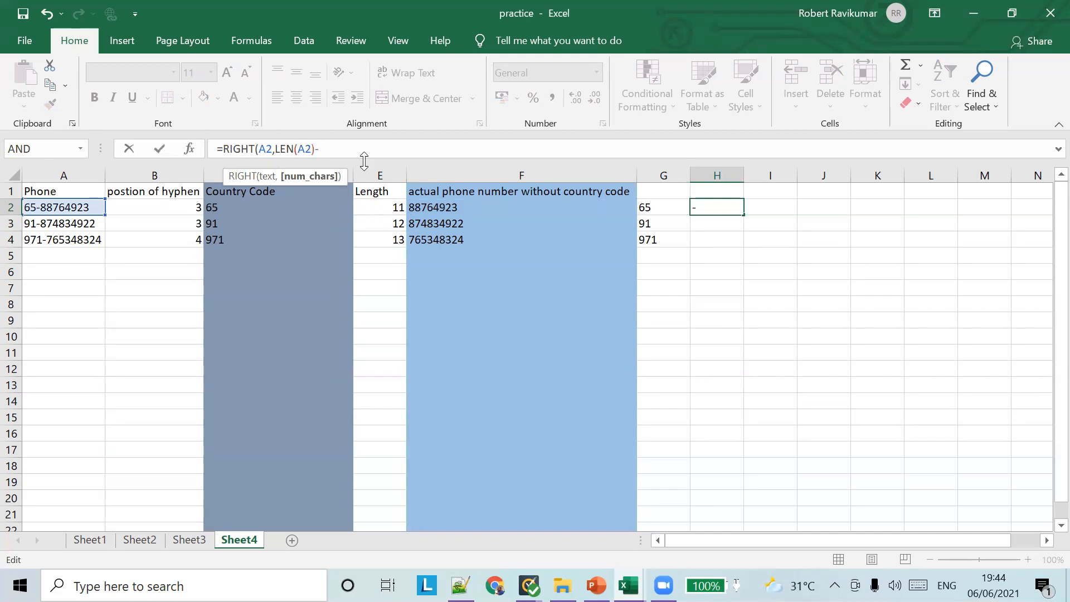
{"action": "type", "text": "FIND"}
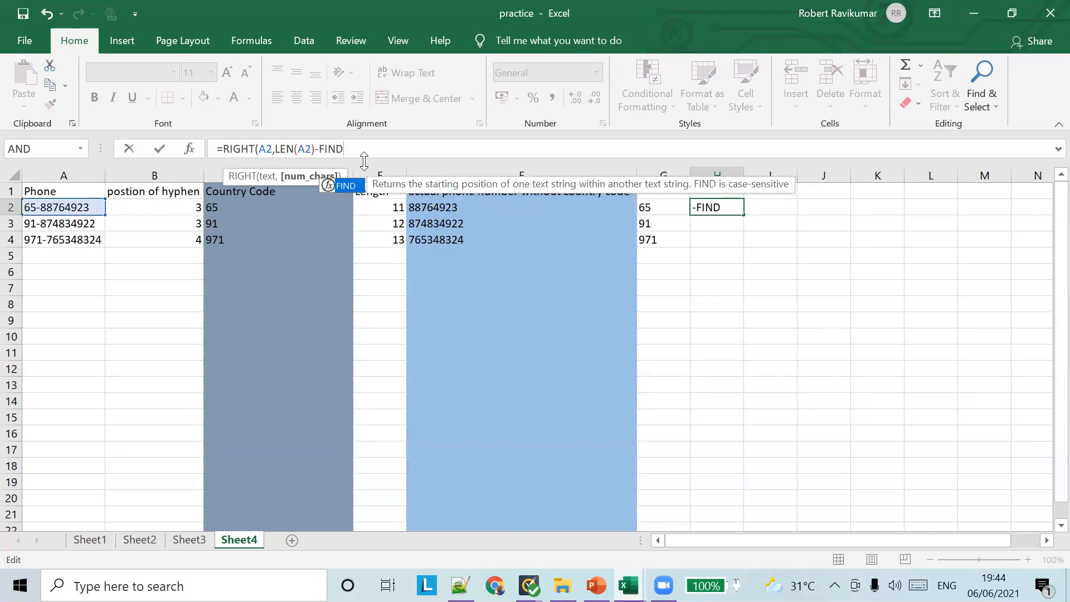
{"action": "type", "text": "()"}
{"action": "key", "text": "Left"}
{"action": "type", "text": "\"\""}
{"action": "key", "text": "Left"}
{"action": "type", "text": "-"}
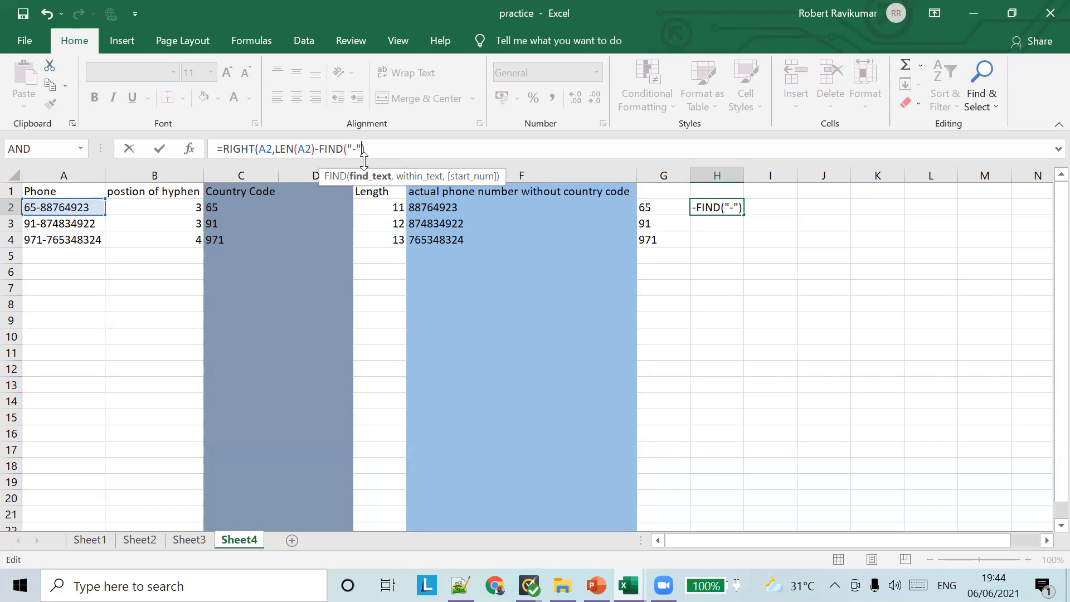
{"action": "key", "text": "Right"}
{"action": "type", "text": ",A2"}
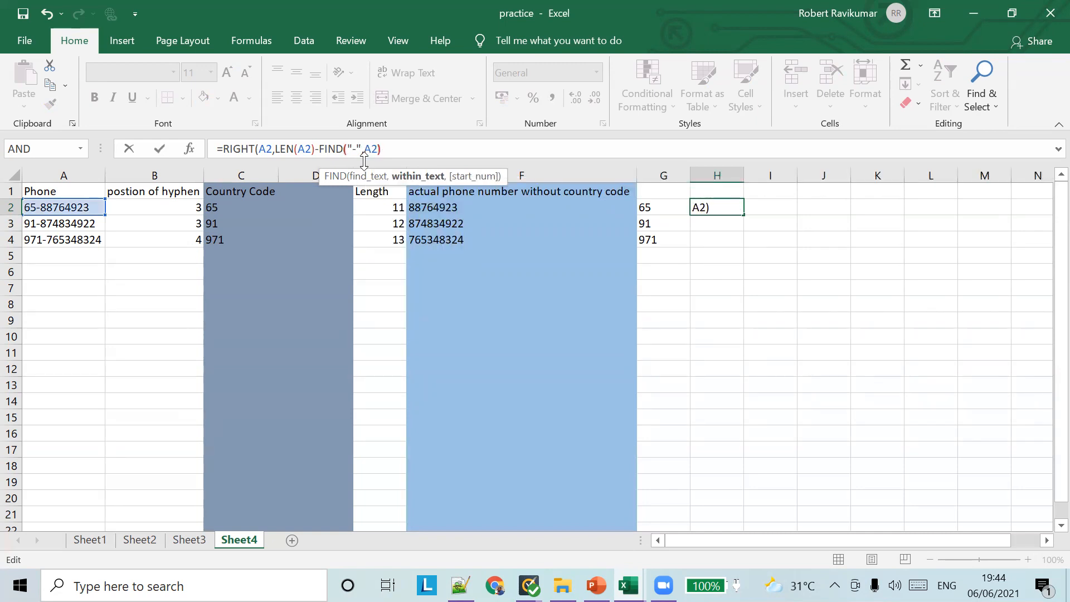
{"action": "key", "text": "Right"}
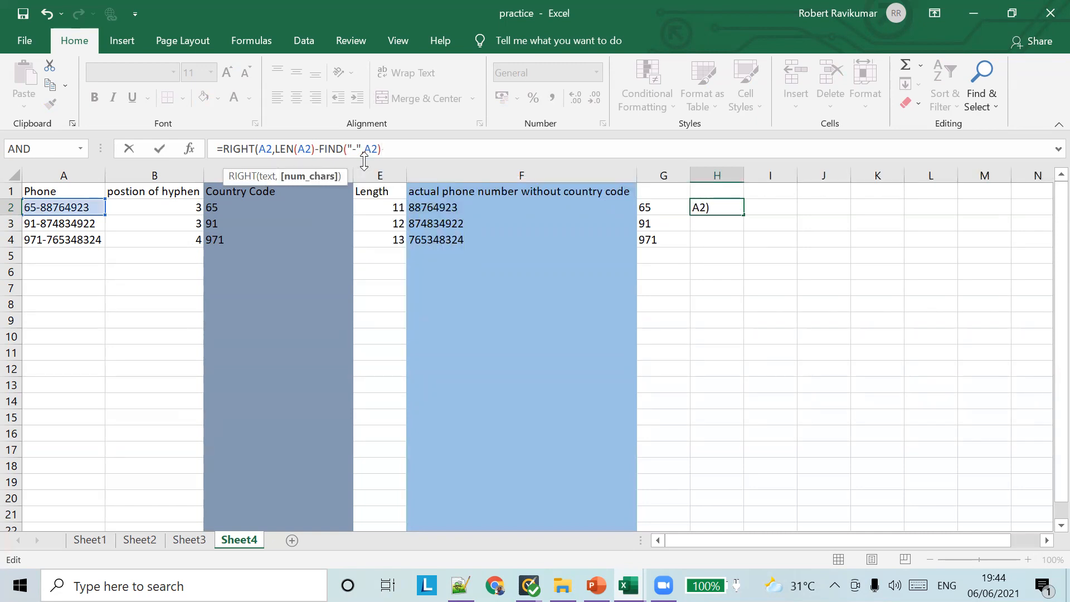
{"action": "type", "text": ")"}
{"action": "key", "text": "Tab"}
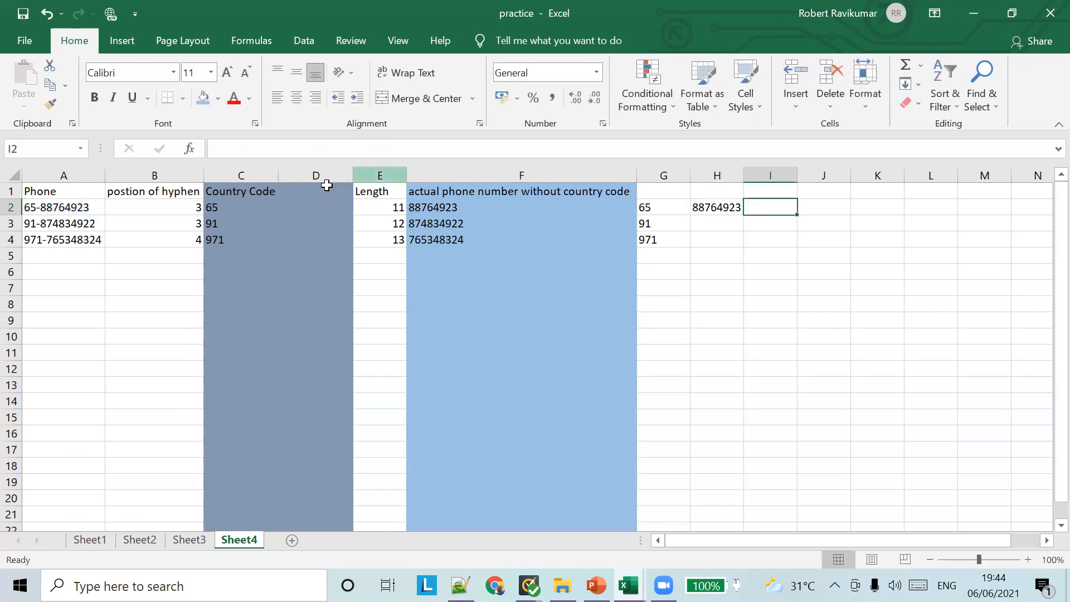
{"action": "left_click", "coordinate": [730, 210]}
Fill H2's number formula down to H4 and autofit column H to show the full numbers
{"action": "left_click_drag", "start_coordinate": [743, 215], "coordinate": [766, 241]}
{"action": "left_click", "coordinate": [791, 223]}
{"action": "double_click", "coordinate": [743, 176]}
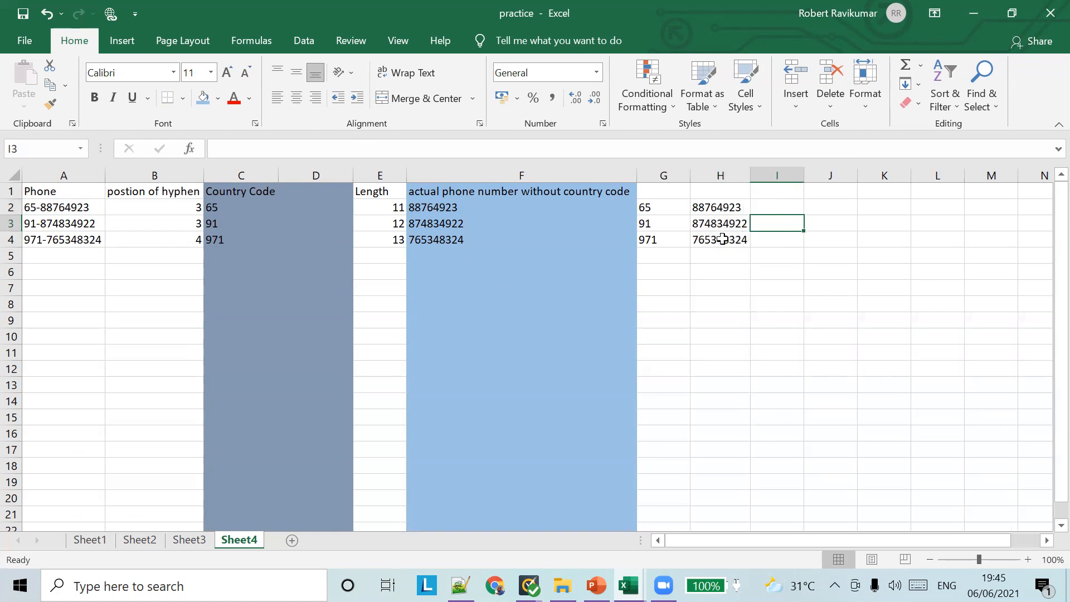
{"action": "left_click", "coordinate": [725, 209]}
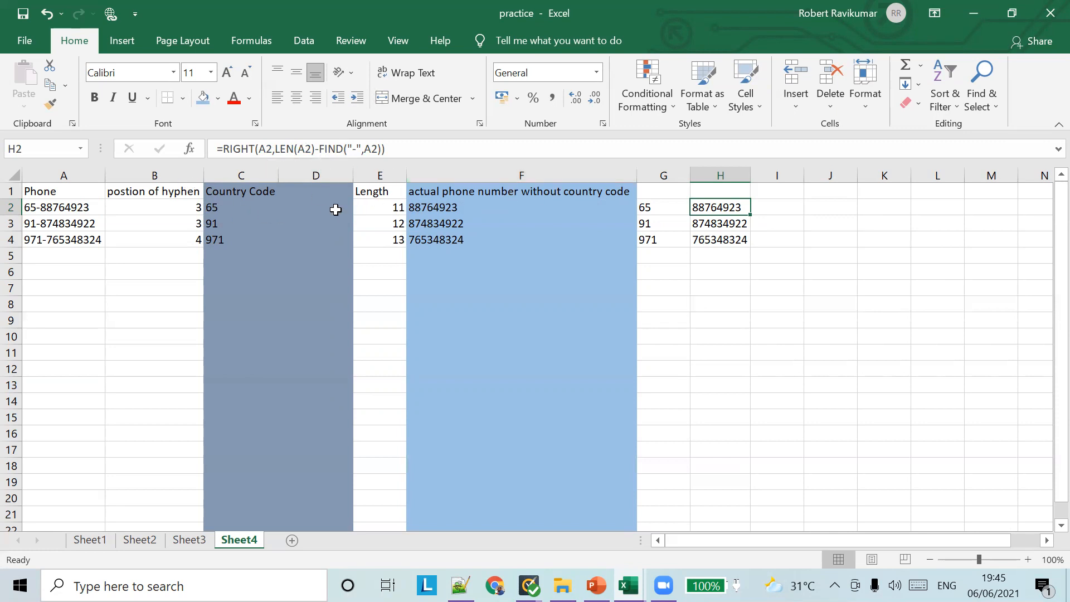
Select columns B to F and hide them from the right-click menu
{"action": "left_click_drag", "start_coordinate": [158, 172], "coordinate": [473, 165]}
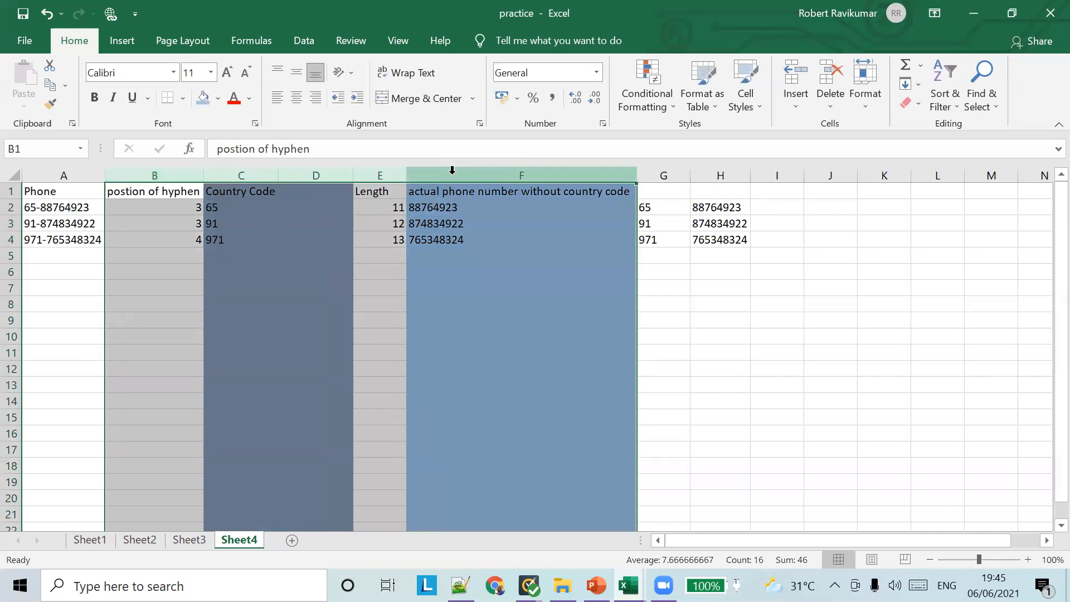
{"action": "right_click", "coordinate": [420, 176]}
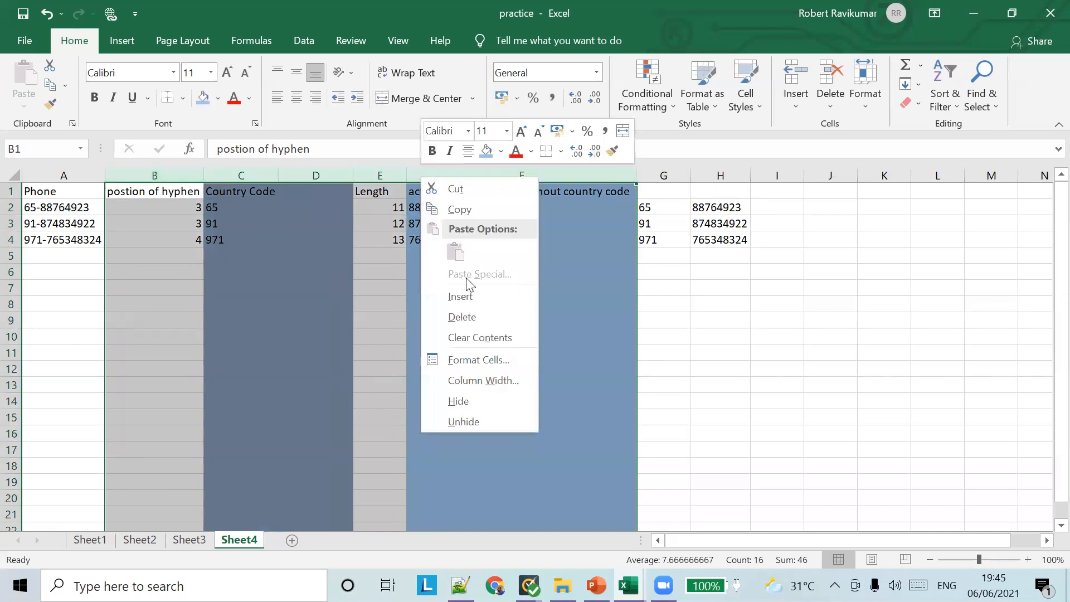
{"action": "left_click", "coordinate": [494, 401]}
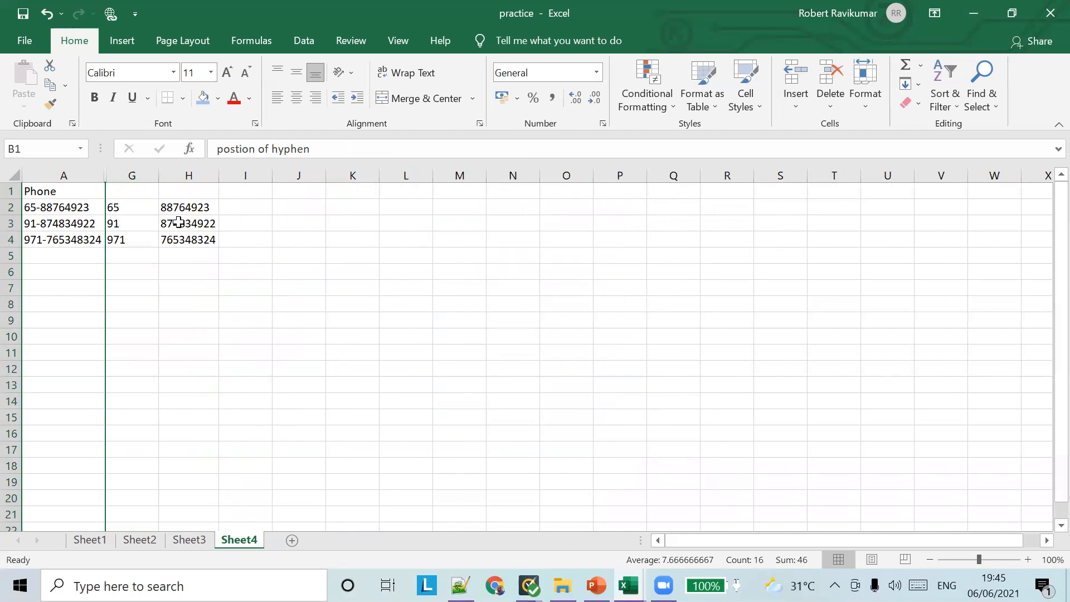
{"action": "left_click", "coordinate": [142, 195]}
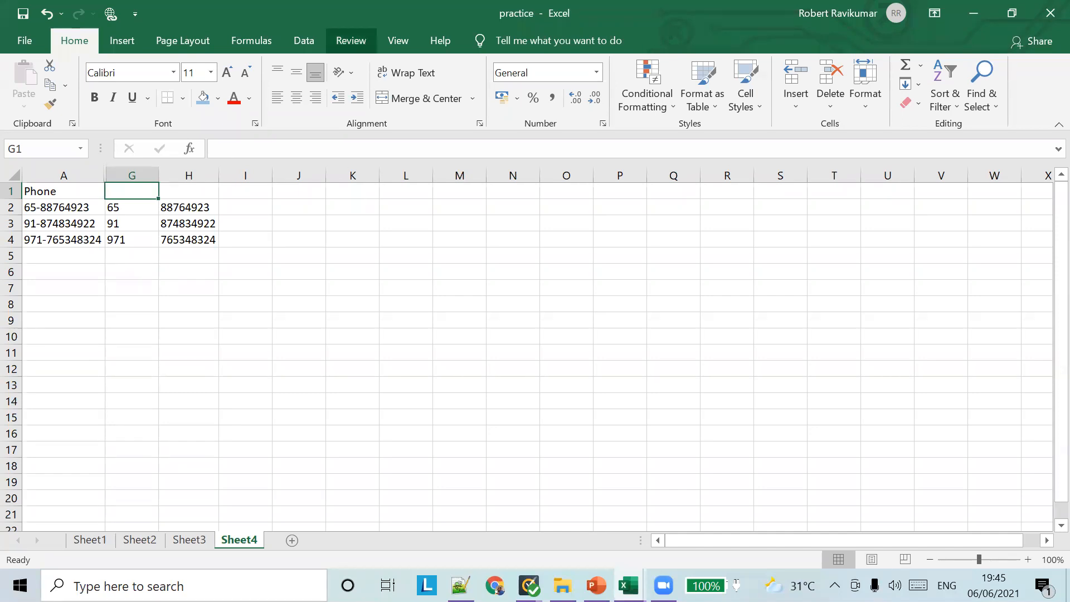
Switch to the lesson presentation and start the slide show from slide 9, the REPT function slide
{"action": "mouse_move", "coordinate": [596, 585]}
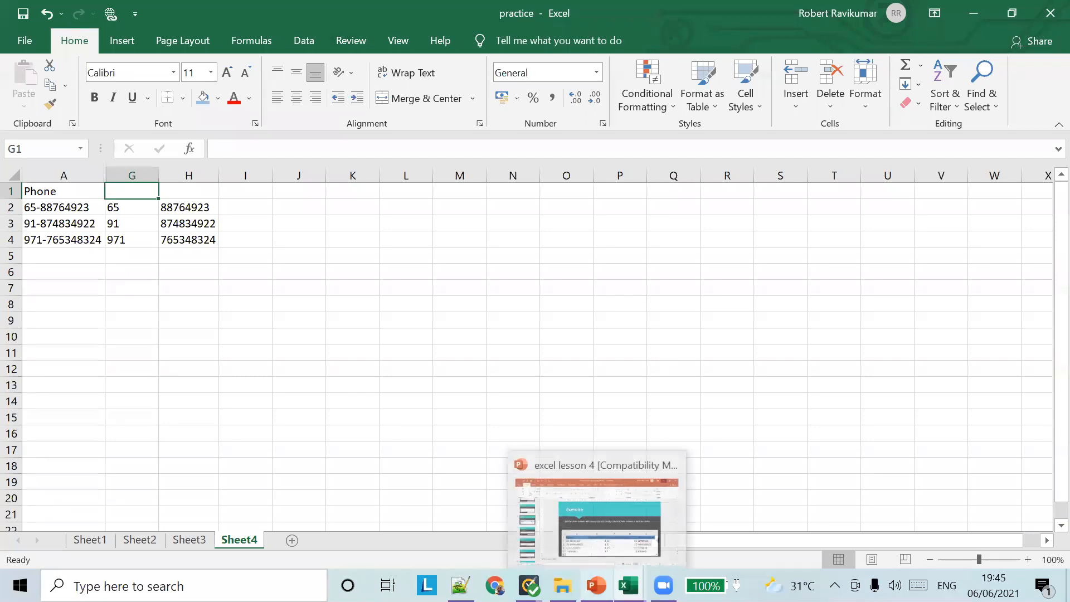
{"action": "left_click", "coordinate": [628, 514]}
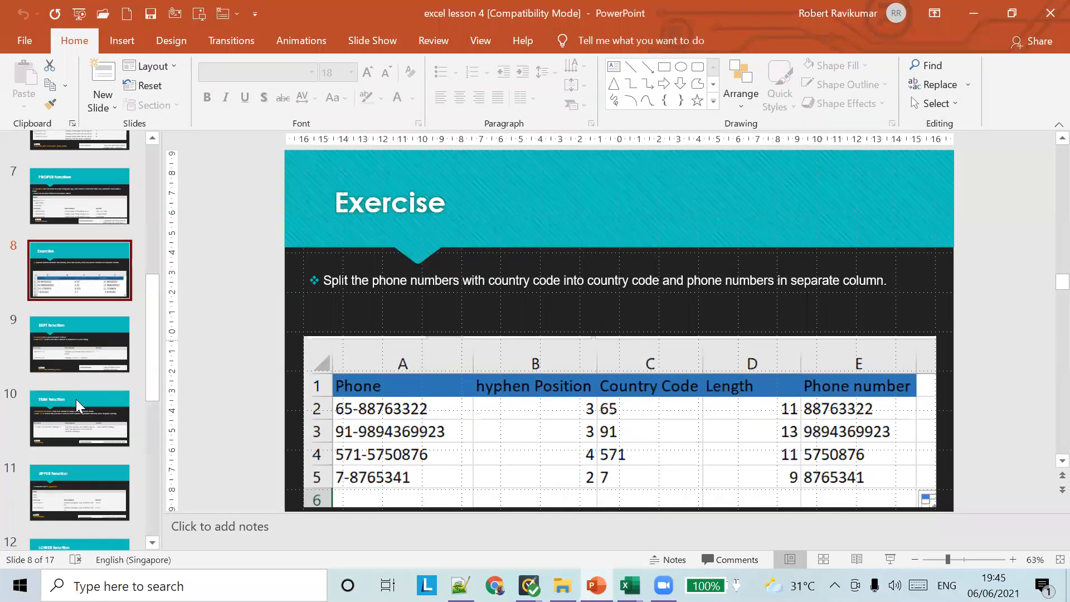
{"action": "scroll", "coordinate": [76, 399], "scroll_direction": "down", "scroll_amount": 5}
{"action": "scroll", "coordinate": [77, 395], "scroll_direction": "up", "scroll_amount": 6}
{"action": "left_click", "coordinate": [86, 371]}
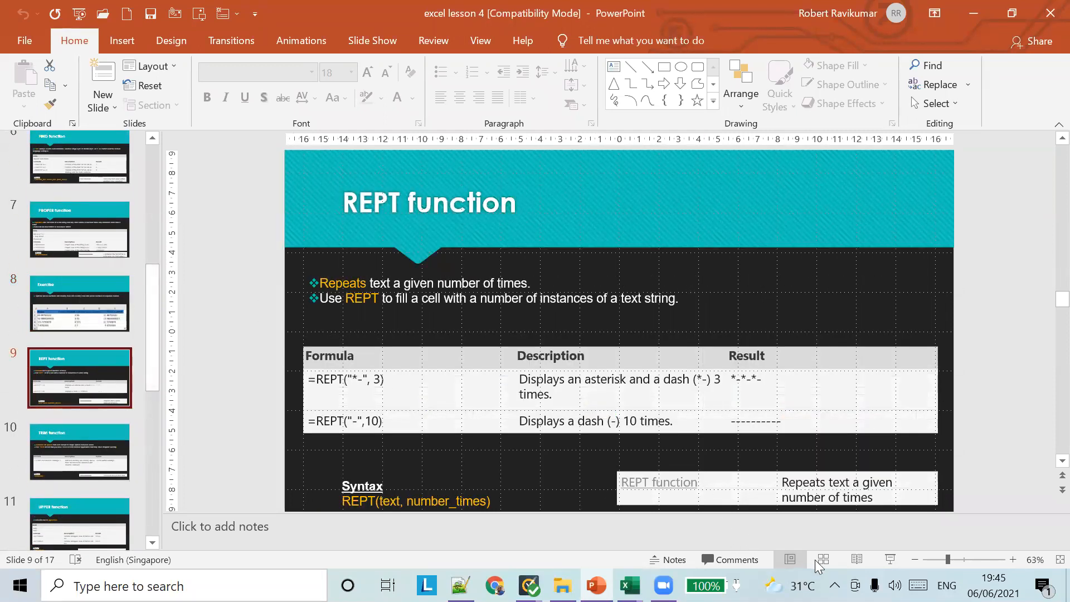
{"action": "left_click", "coordinate": [890, 560]}
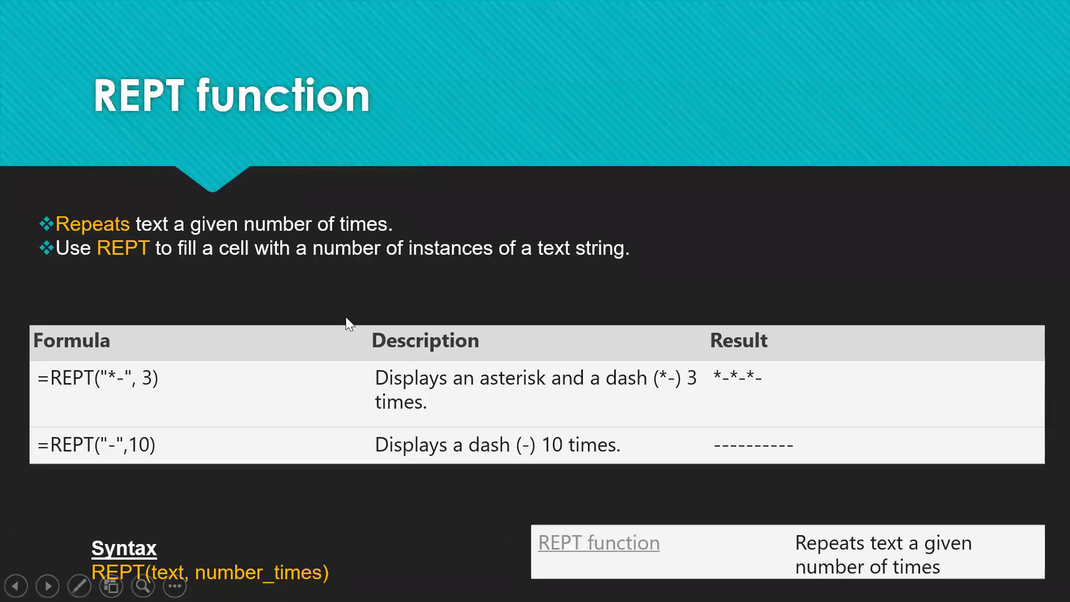
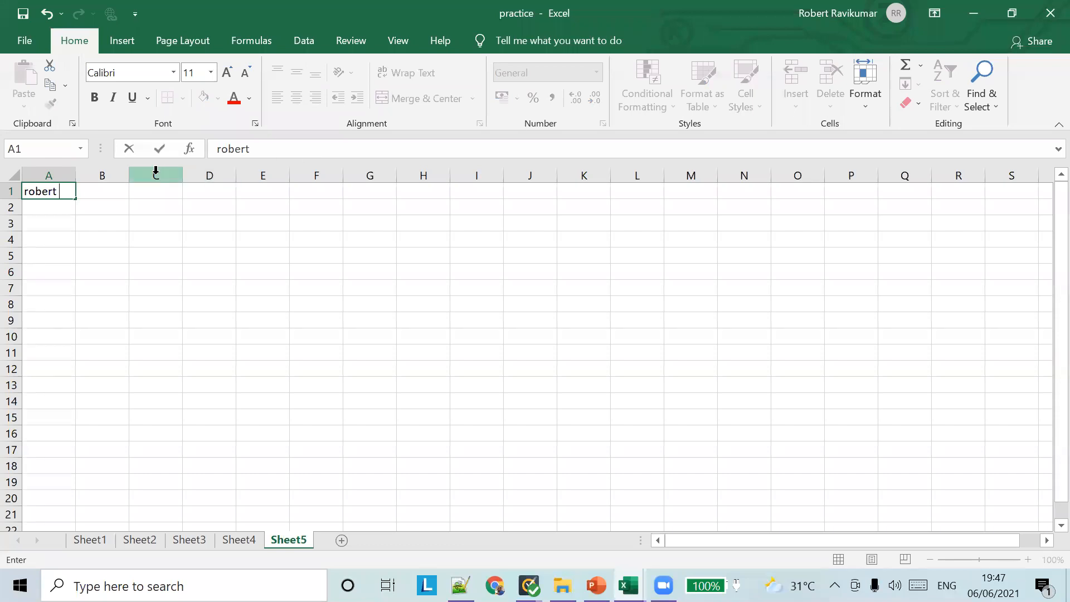
Enter =REPT(A1,5) in B1 and autofit column B to show the repeated name
{"action": "left_click", "coordinate": [126, 174]}
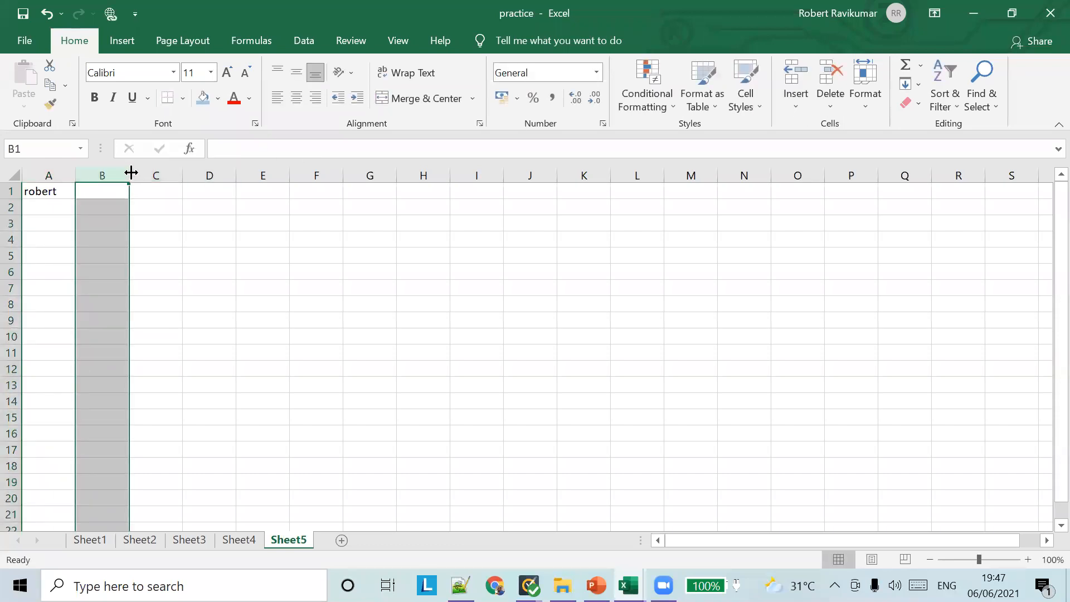
{"action": "left_click", "coordinate": [110, 191]}
{"action": "left_click", "coordinate": [242, 149]}
{"action": "type", "text": "="}
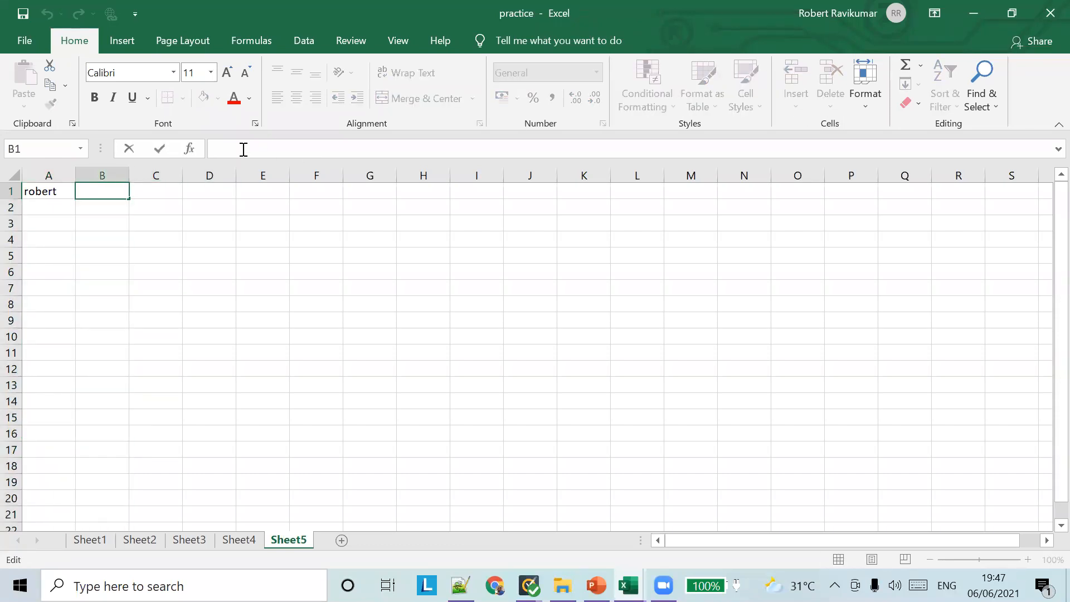
{"action": "type", "text": "REPT()"}
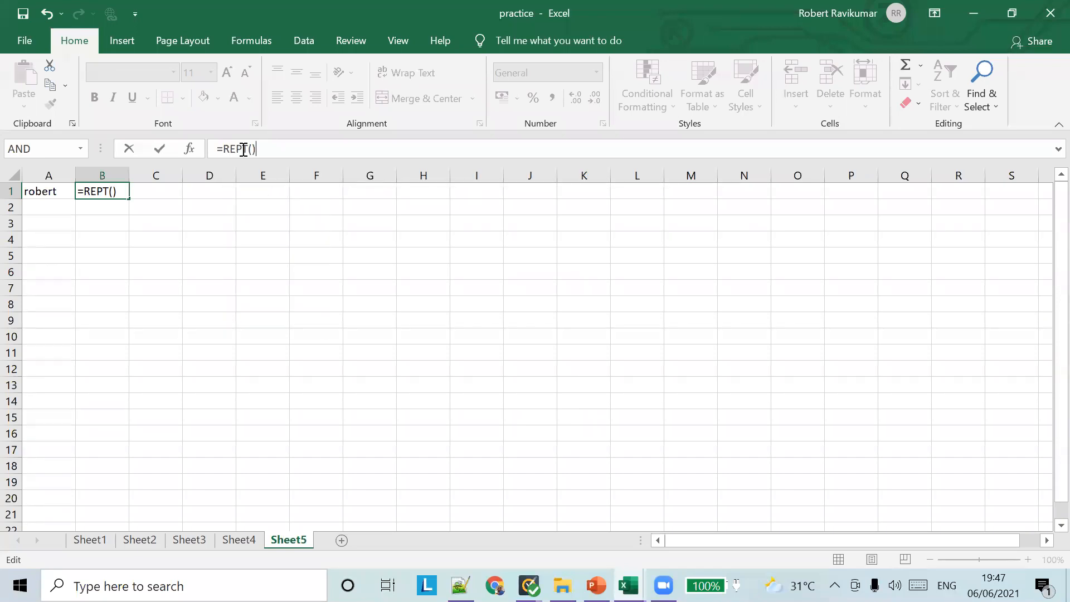
{"action": "key", "text": "Left"}
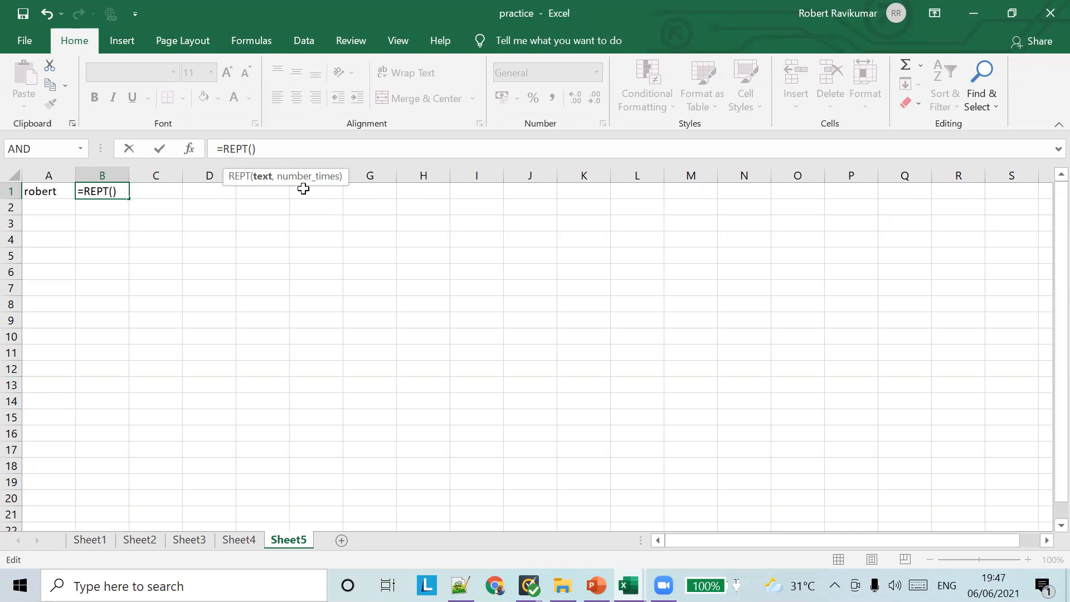
{"action": "type", "text": "A1,"}
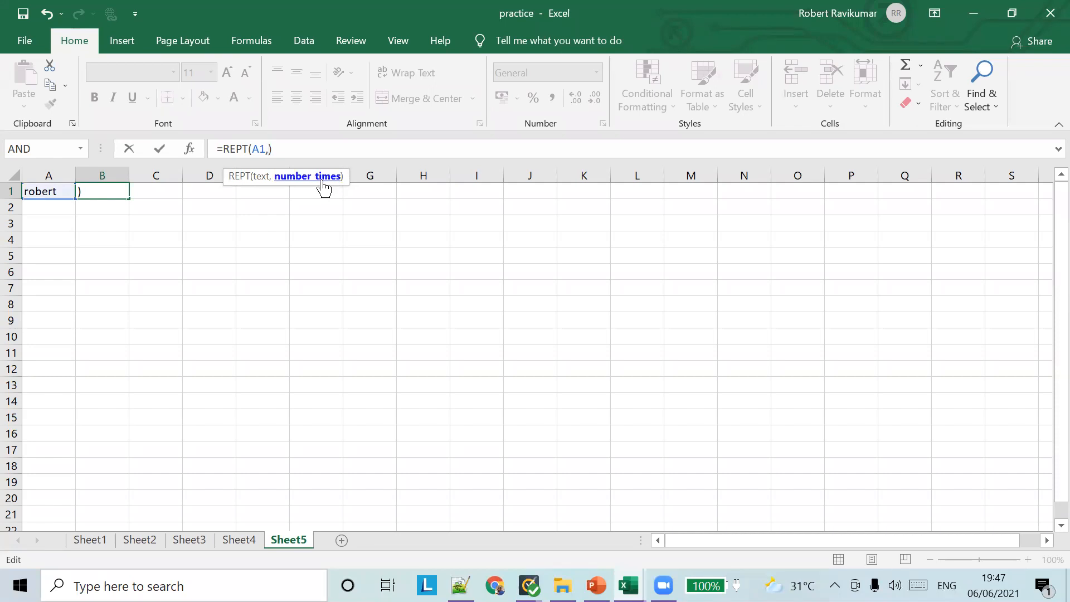
{"action": "type", "text": "5)"}
{"action": "key", "text": "Tab"}
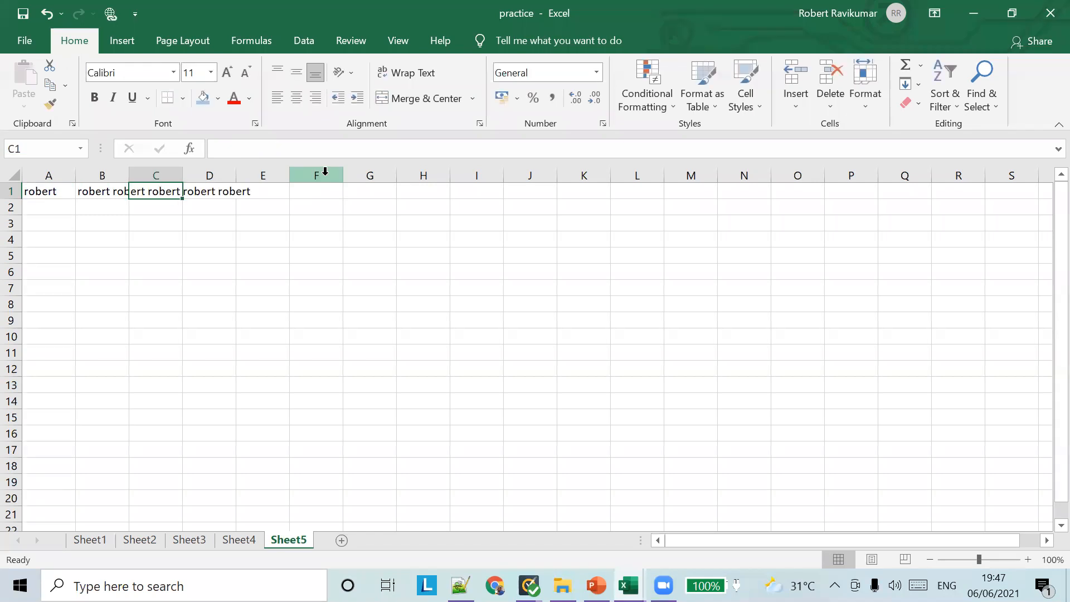
{"action": "double_click", "coordinate": [128, 175]}
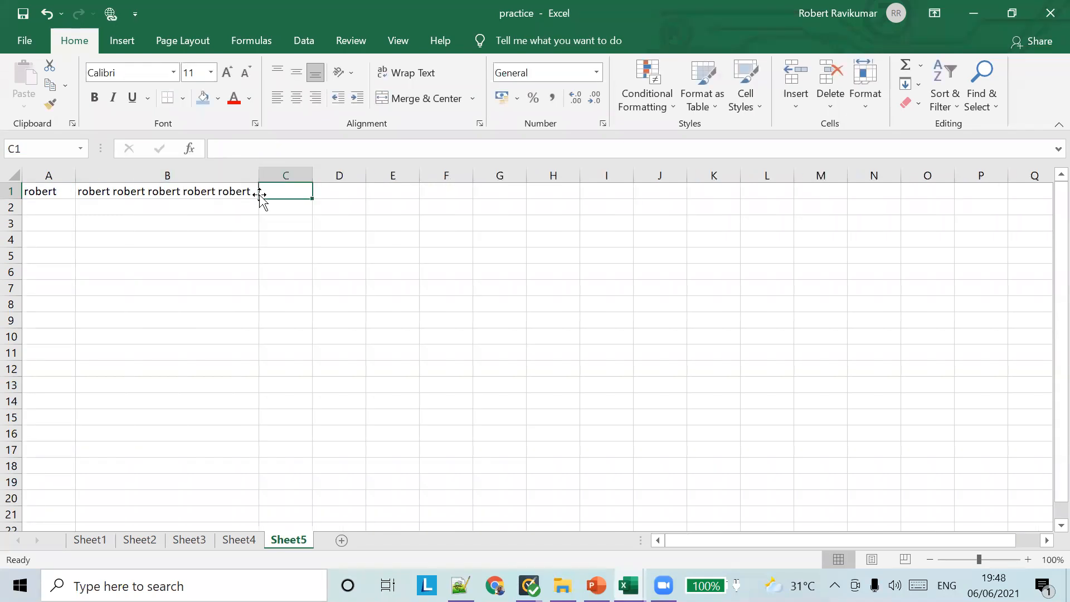
{"action": "left_click", "coordinate": [139, 207]}
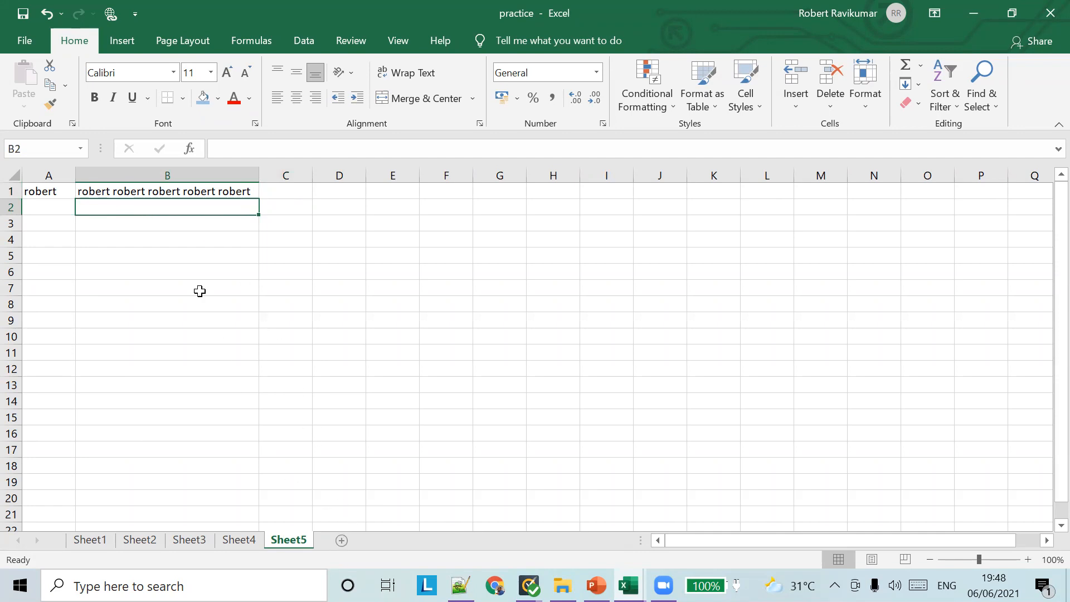
{"action": "left_click", "coordinate": [596, 586]}
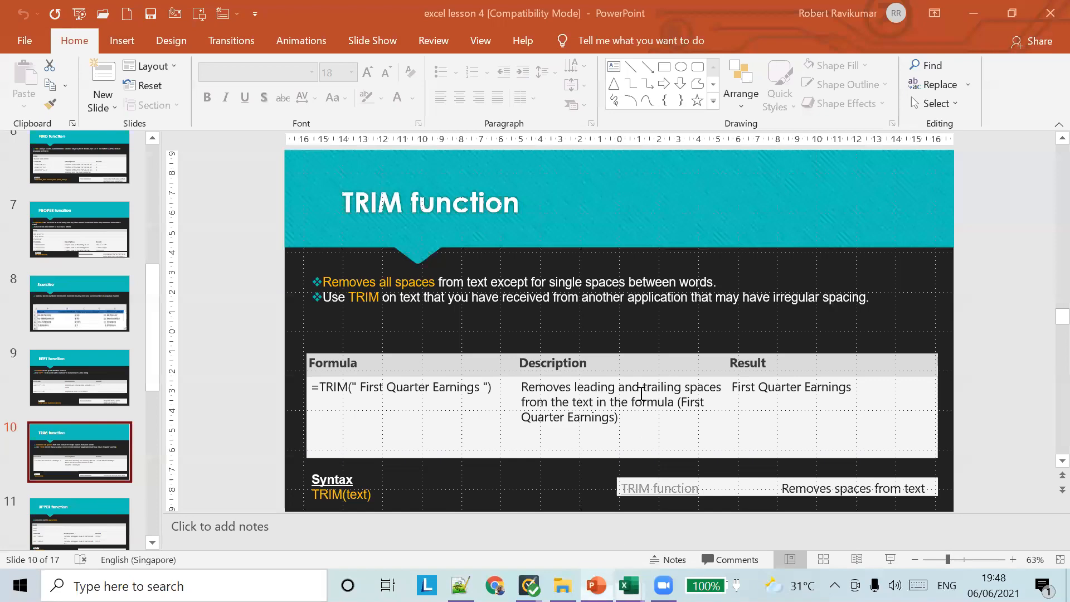
{"action": "left_click", "coordinate": [629, 586]}
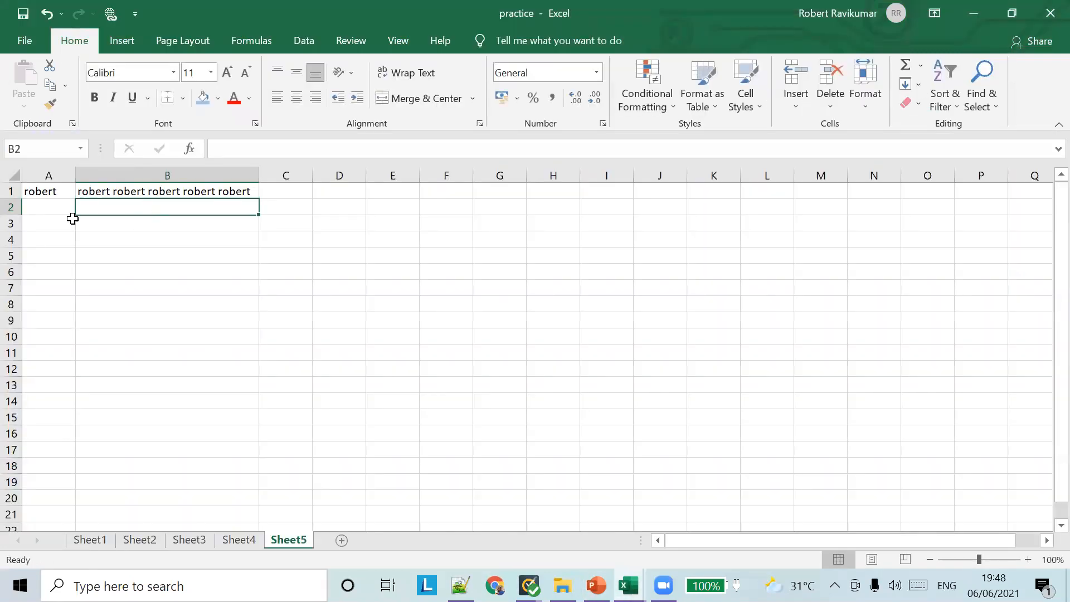
{"action": "left_click", "coordinate": [41, 223]}
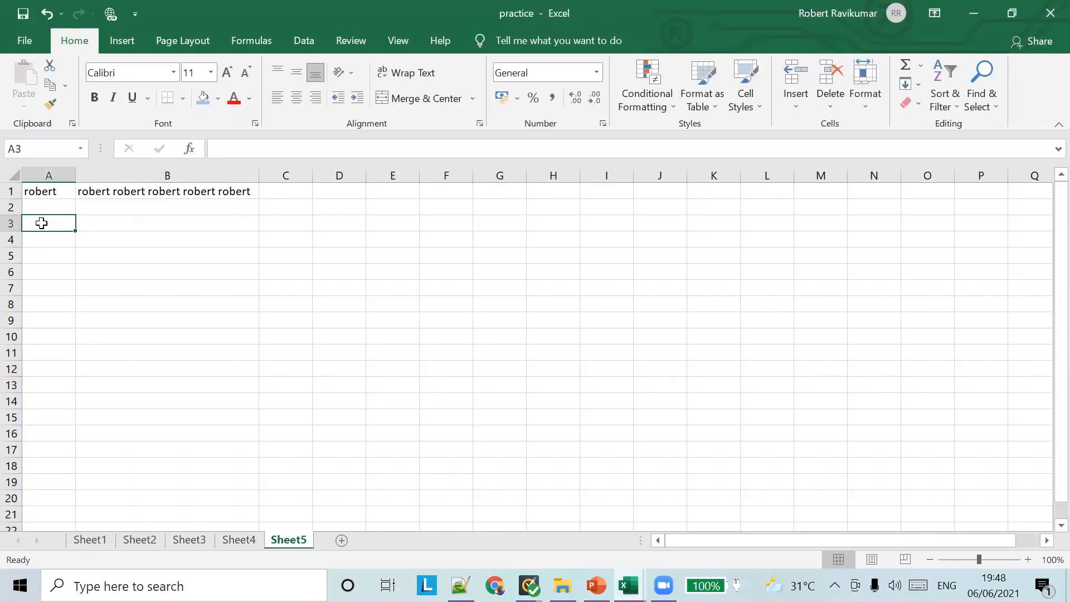
{"action": "key", "text": "alt+Tab"}
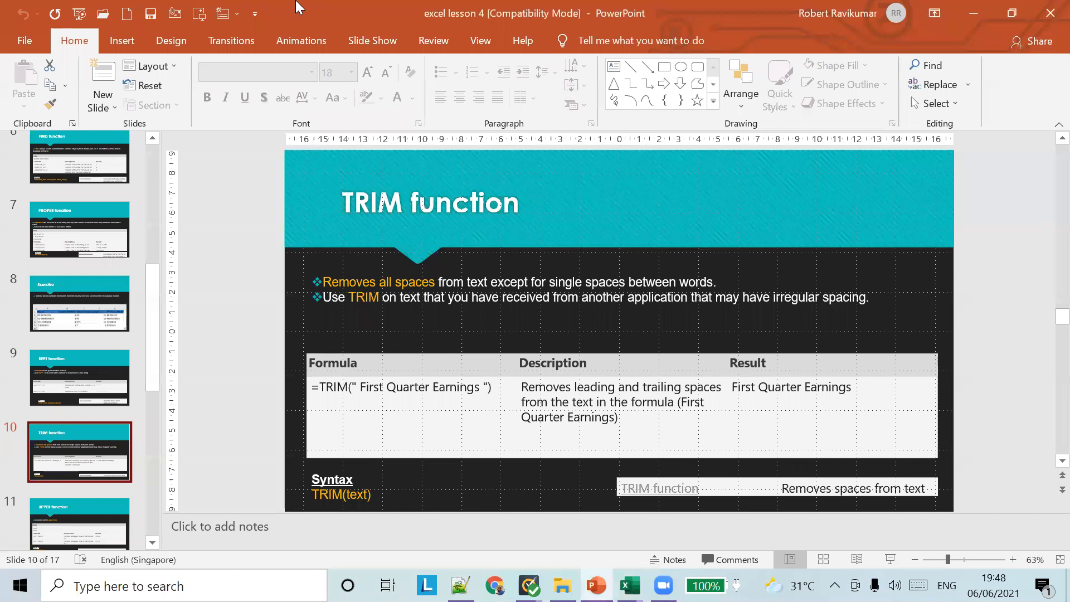
{"action": "key", "text": "alt+Tab"}
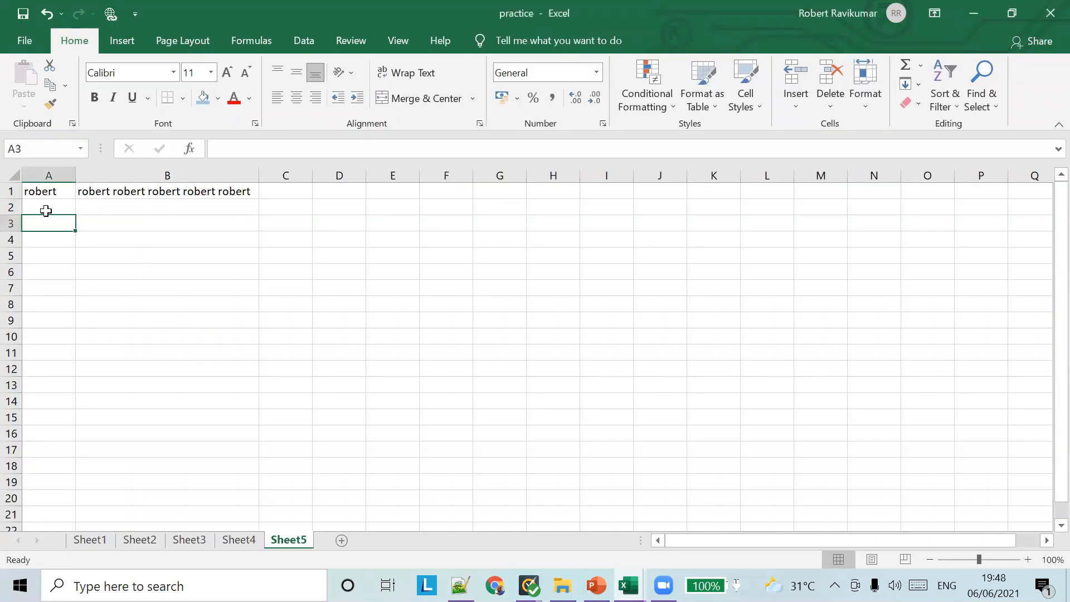
{"action": "left_click", "coordinate": [229, 150]}
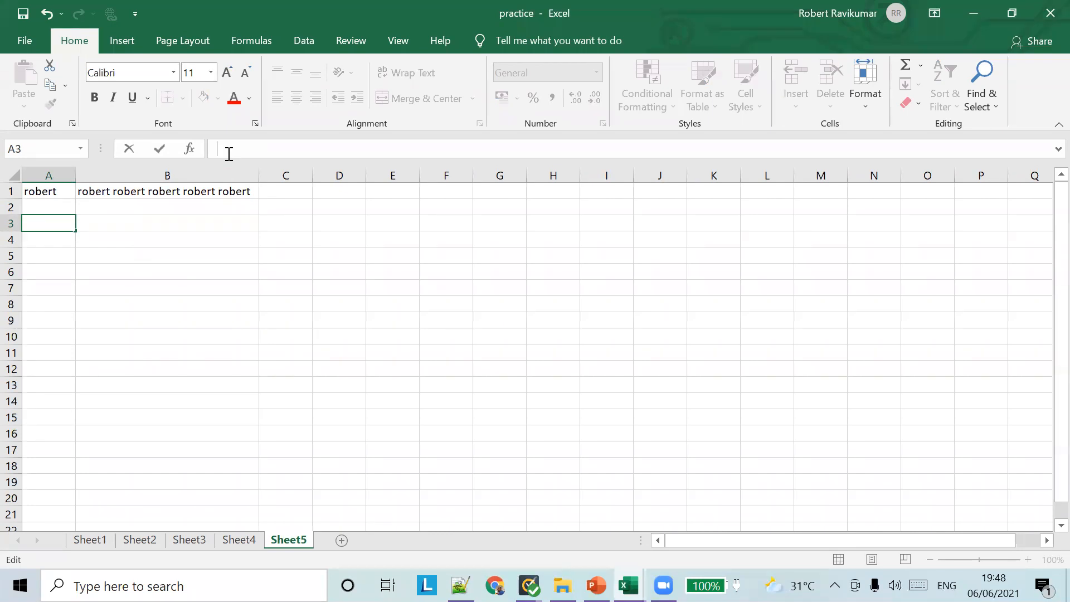
Type 'this is a fib basic computer class' with extra spaces in A3 and autofit column A
{"action": "type", "text": "this is a fiub basic computer class"}
{"action": "key", "text": "Left"}
{"action": "key", "text": "Left"}
{"action": "key", "text": "Left"}
{"action": "key", "text": "Left"}
{"action": "key", "text": "Left"}
{"action": "key", "text": "Left"}
{"action": "key", "text": "Left"}
{"action": "key", "text": "Left"}
{"action": "key", "text": "Left"}
{"action": "key", "text": "Left"}
{"action": "key", "text": "Left"}
{"action": "key", "text": "Left"}
{"action": "key", "text": "Left"}
{"action": "key", "text": "Left"}
{"action": "key", "text": "Left"}
{"action": "key", "text": "Left"}
{"action": "key", "text": "Left"}
{"action": "key", "text": "Left"}
{"action": "key", "text": "Left"}
{"action": "key", "text": "Left"}
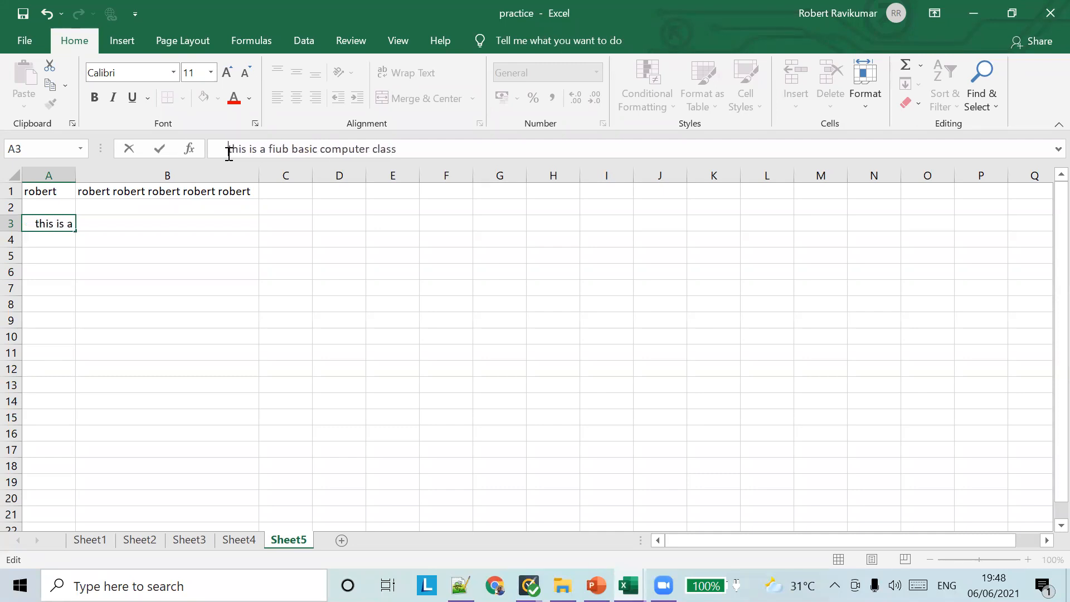
{"action": "key", "text": "Right"}
{"action": "key", "text": "Right"}
{"action": "key", "text": "Right"}
{"action": "key", "text": "Right"}
{"action": "key", "text": "Right"}
{"action": "key", "text": "Right"}
{"action": "key", "text": "Right"}
{"action": "key", "text": "Right"}
{"action": "key", "text": "Right"}
{"action": "key", "text": "Right"}
{"action": "key", "text": "Right"}
{"action": "key", "text": "Right"}
{"action": "key", "text": "Right"}
{"action": "key", "text": "Right"}
{"action": "key", "text": "Right"}
{"action": "key", "text": "Right"}
{"action": "key", "text": "Right"}
{"action": "key", "text": "Right"}
{"action": "key", "text": "Right"}
{"action": "key", "text": "Right"}
{"action": "key", "text": "Left"}
{"action": "key", "text": "Left"}
{"action": "key", "text": "Left"}
{"action": "key", "text": "Left"}
{"action": "key", "text": "Left"}
{"action": "key", "text": "Left"}
{"action": "key", "text": "Left"}
{"action": "key", "text": "Left"}
{"action": "key", "text": "Left"}
{"action": "key", "text": "Left"}
{"action": "key", "text": "Left"}
{"action": "key", "text": "Left"}
{"action": "key", "text": "Left"}
{"action": "key", "text": "Left"}
{"action": "key", "text": "Left"}
{"action": "key", "text": "Left"}
{"action": "key", "text": "Left"}
{"action": "key", "text": "Left"}
{"action": "key", "text": "BackSpace"}
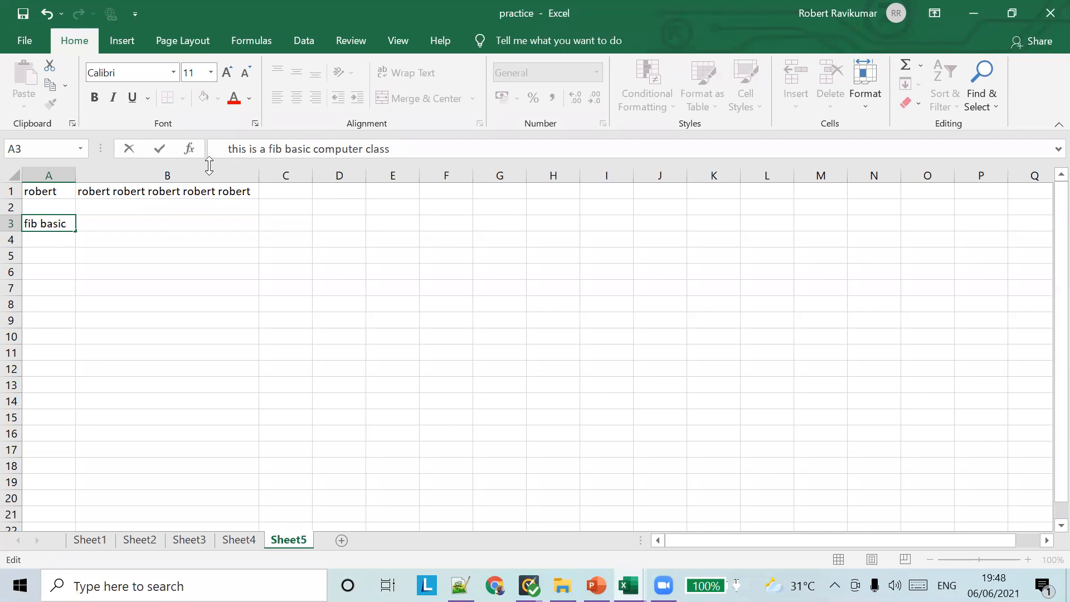
{"action": "double_click", "coordinate": [74, 171]}
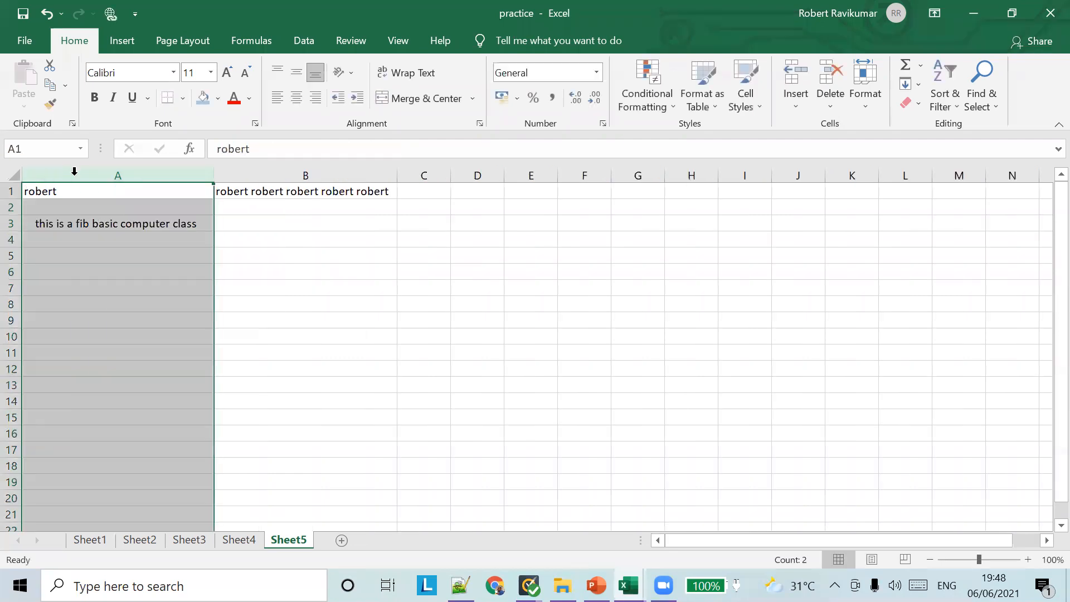
Enter =TRIM(A3) in B3 to get the cleaned sentence
{"action": "left_click", "coordinate": [246, 223]}
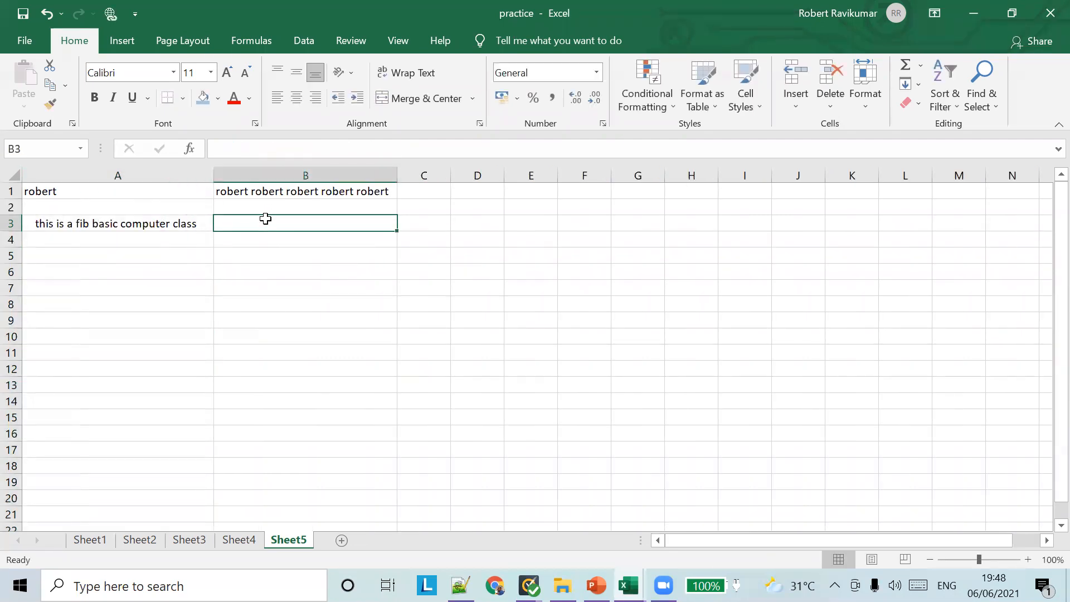
{"action": "type", "text": "="}
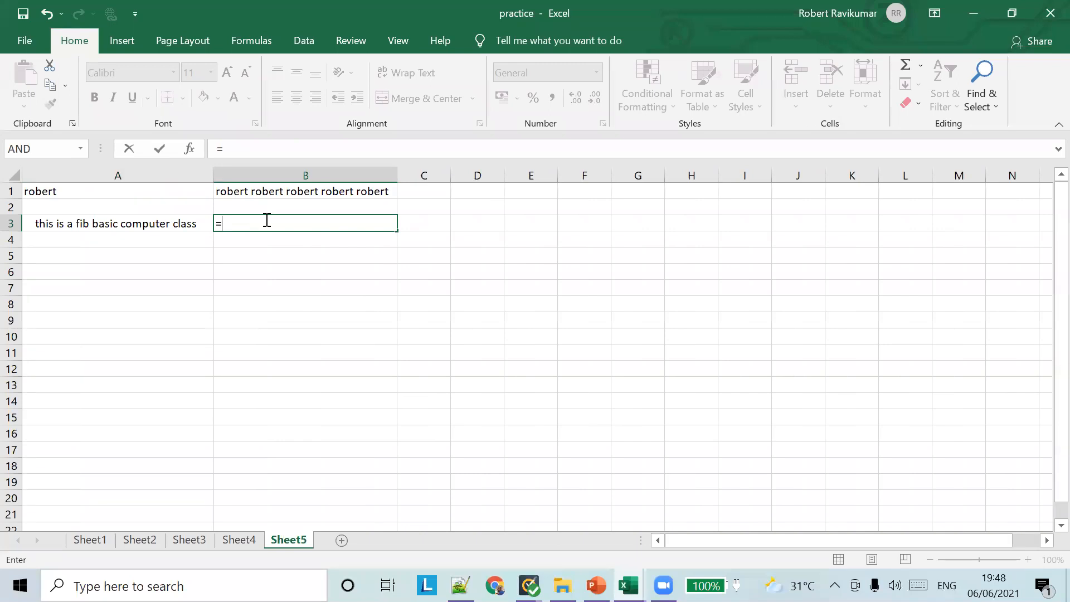
{"action": "type", "text": "TRIM"}
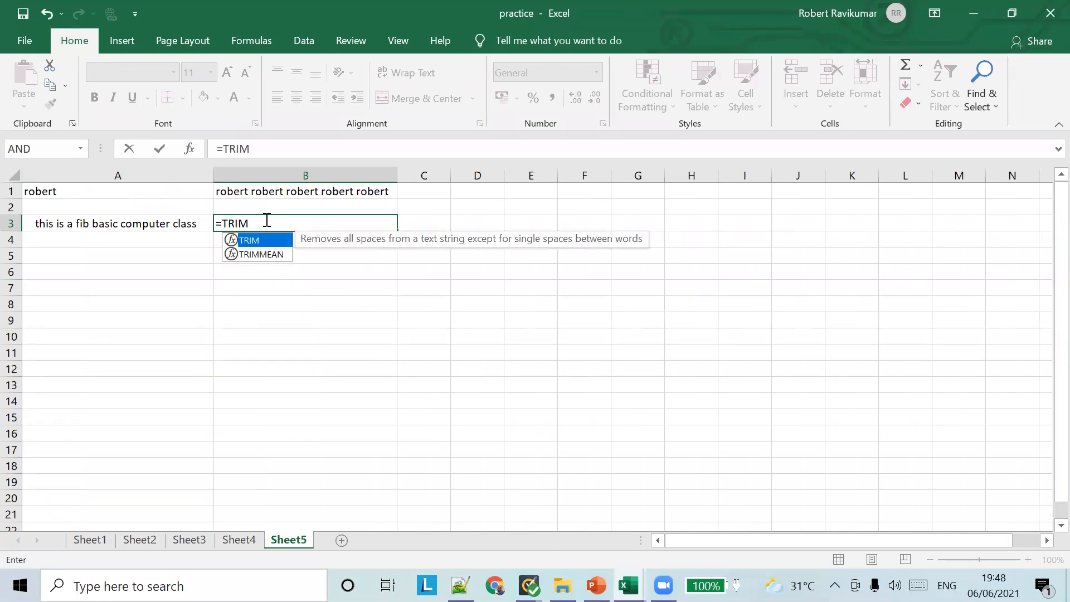
{"action": "type", "text": "()"}
{"action": "key", "text": "Return"}
{"action": "key", "text": "Return"}
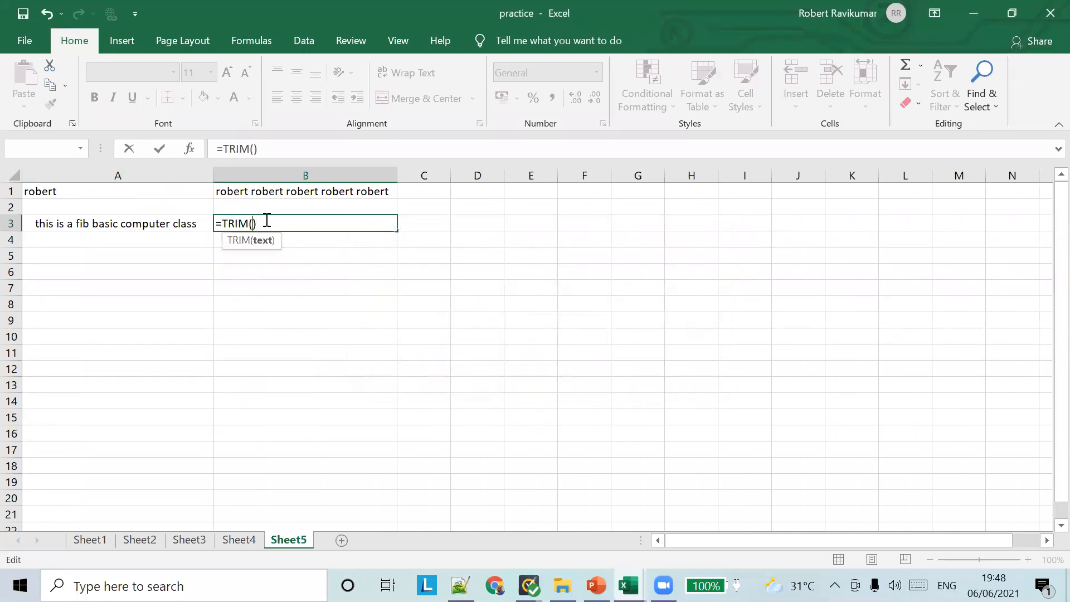
{"action": "type", "text": "A3"}
{"action": "key", "text": "Tab"}
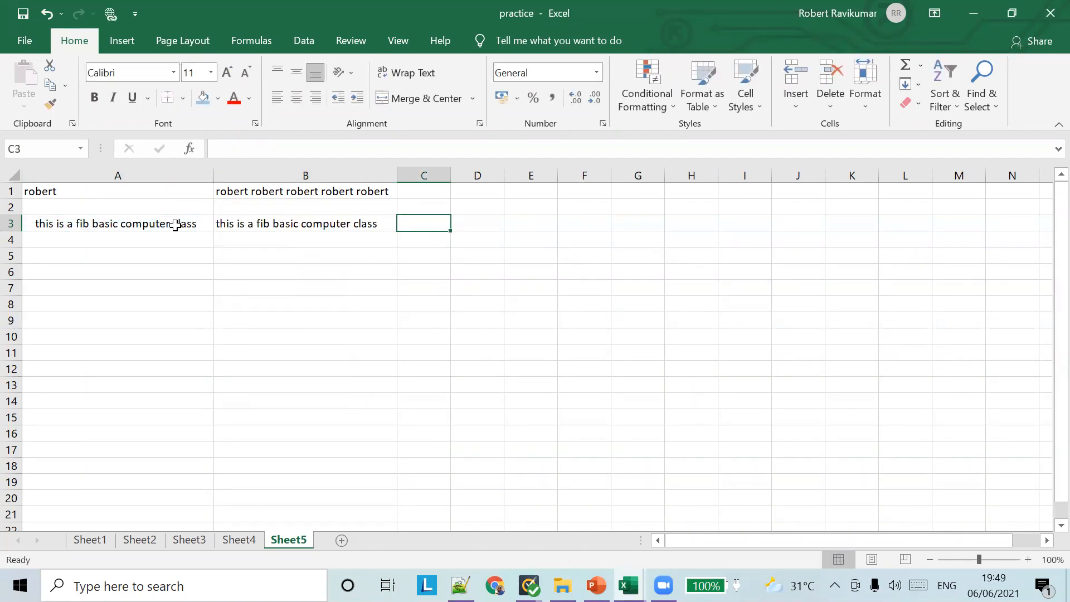
{"action": "left_click", "coordinate": [176, 223]}
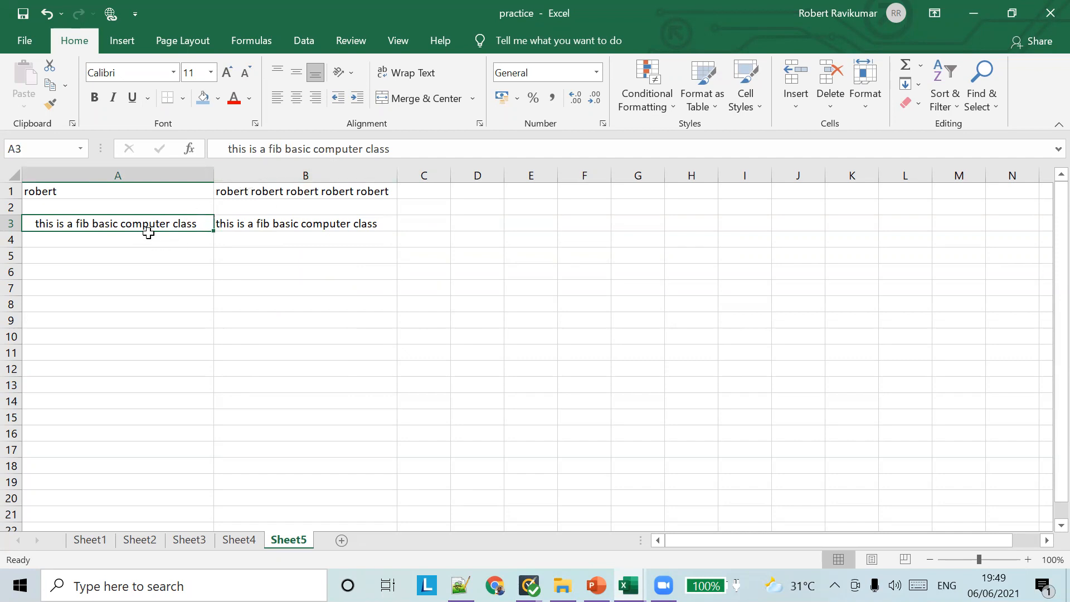
Enter =LEN(A3) in A4 and =LEN(B3) in B4, giving 42 and 34
{"action": "left_click", "coordinate": [167, 239]}
{"action": "type", "text": "=L"}
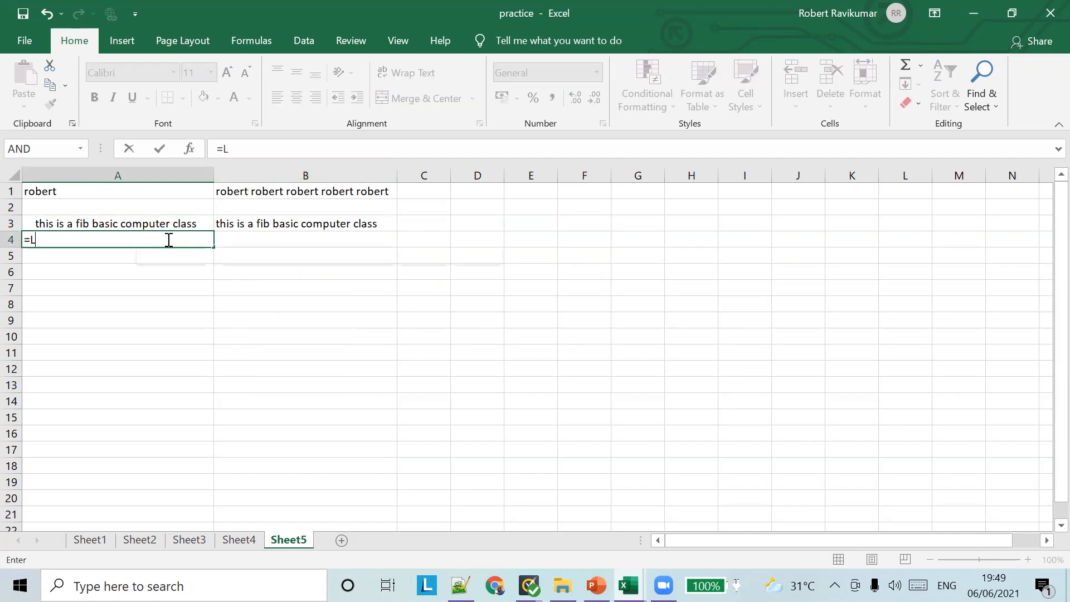
{"action": "type", "text": "EN()"}
{"action": "key", "text": "Return"}
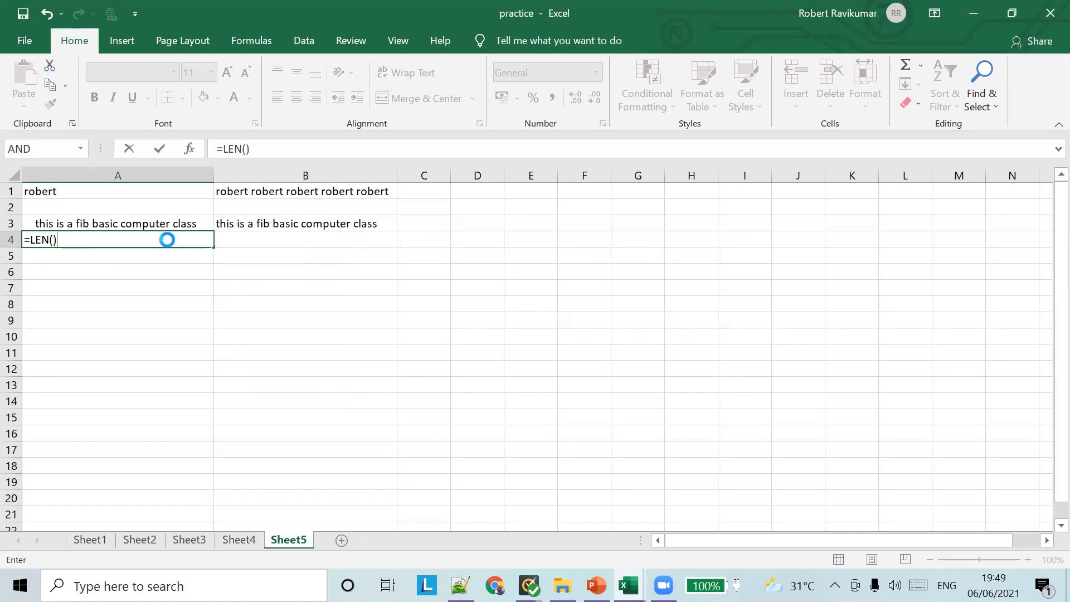
{"action": "key", "text": "Return"}
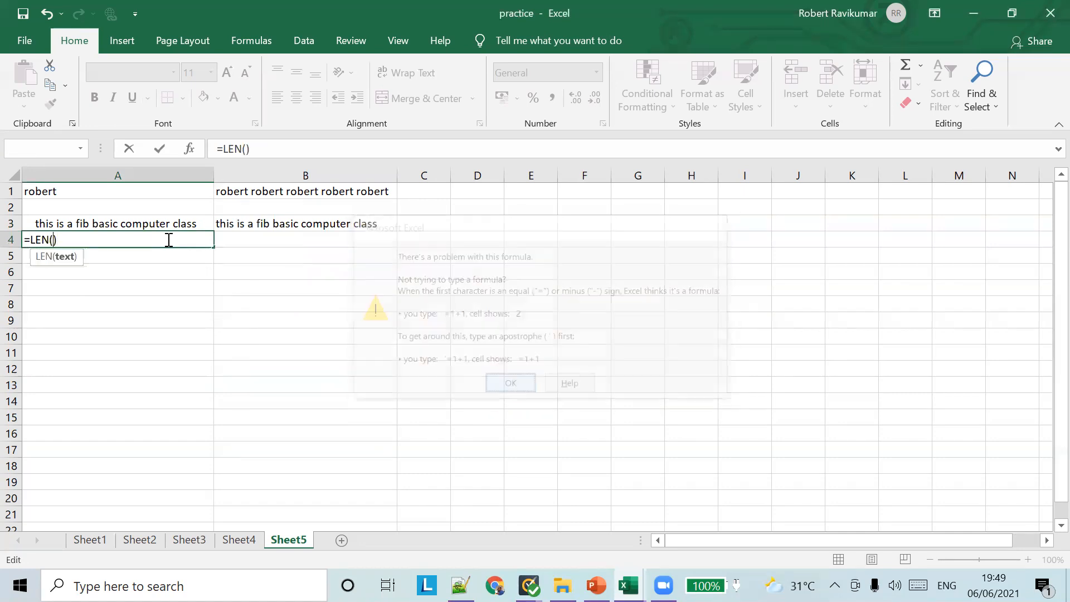
{"action": "type", "text": "A3"}
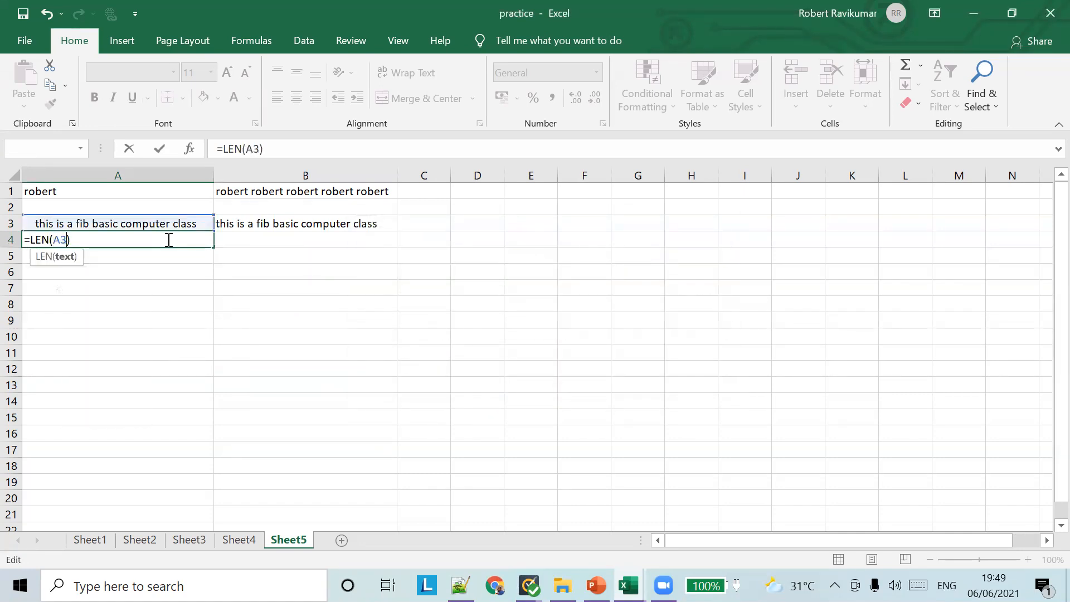
{"action": "key", "text": "Tab"}
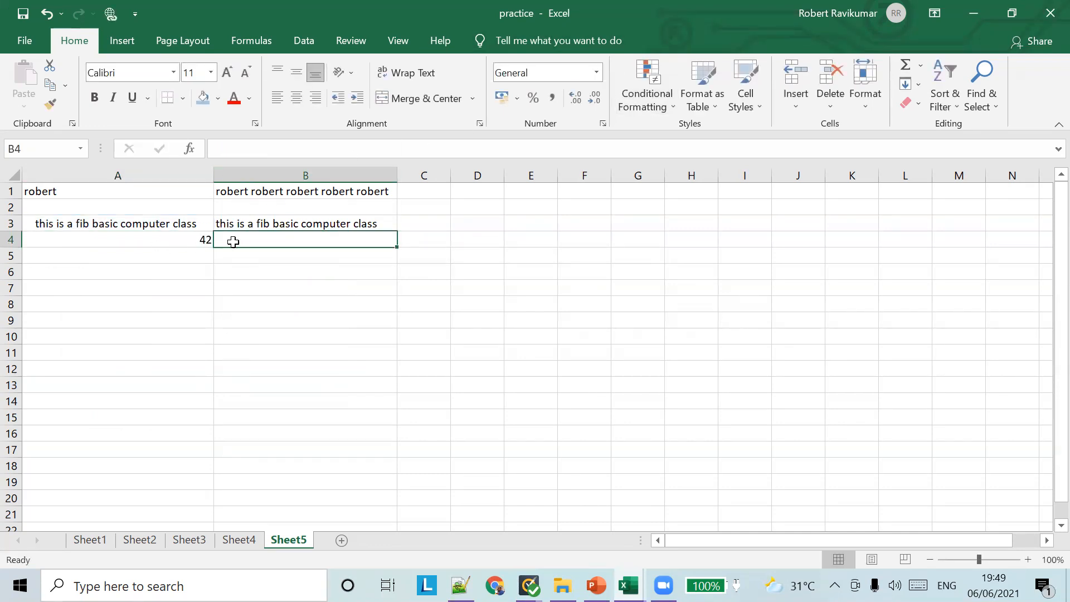
{"action": "type", "text": "LEN"}
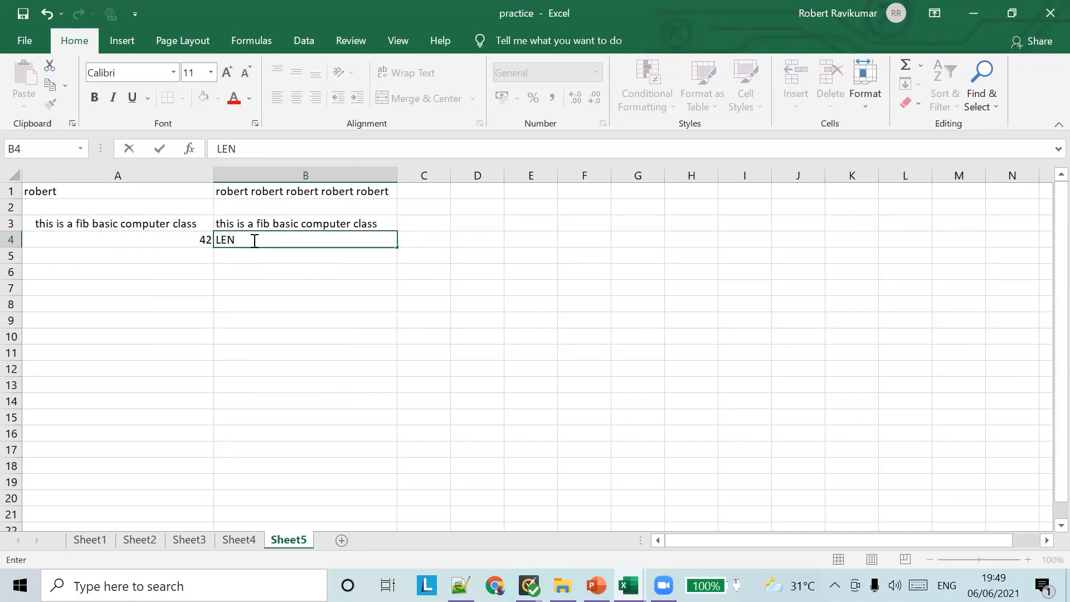
{"action": "type", "text": "()"}
{"action": "key", "text": "BackSpace"}
{"action": "key", "text": "BackSpace"}
{"action": "key", "text": "BackSpace"}
{"action": "key", "text": "BackSpace"}
{"action": "key", "text": "BackSpace"}
{"action": "type", "text": "=L"}
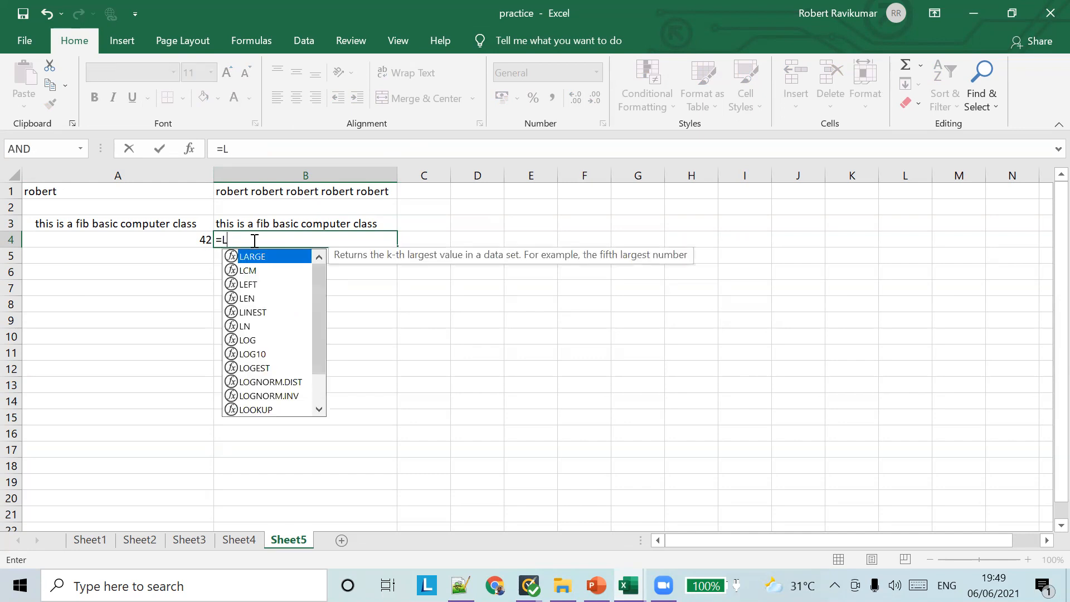
{"action": "type", "text": "EN()"}
{"action": "key", "text": "Return"}
{"action": "key", "text": "Return"}
{"action": "type", "text": "B3"}
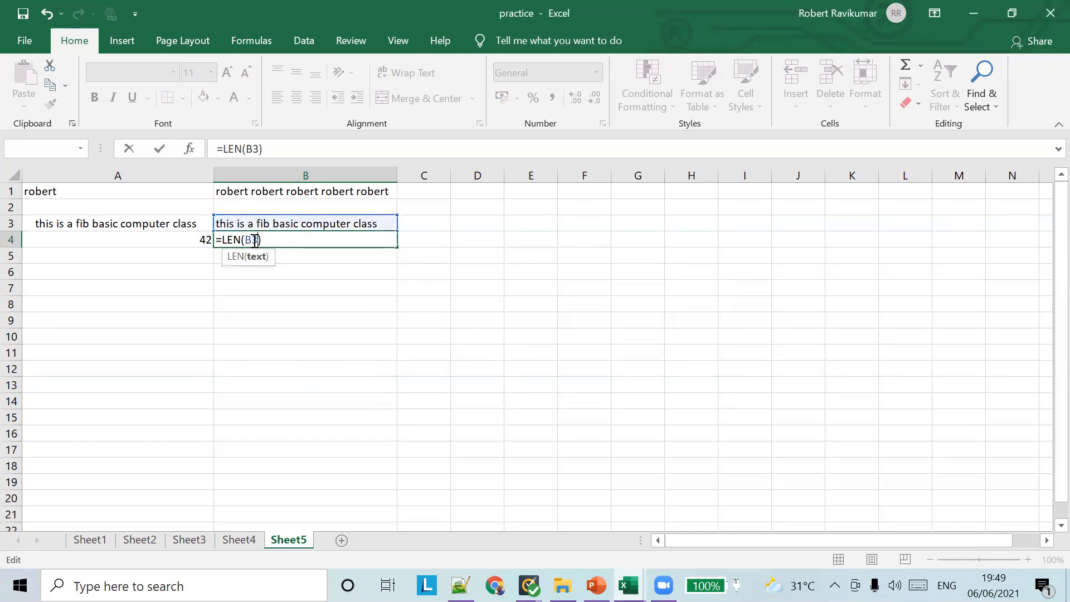
{"action": "key", "text": "Tab"}
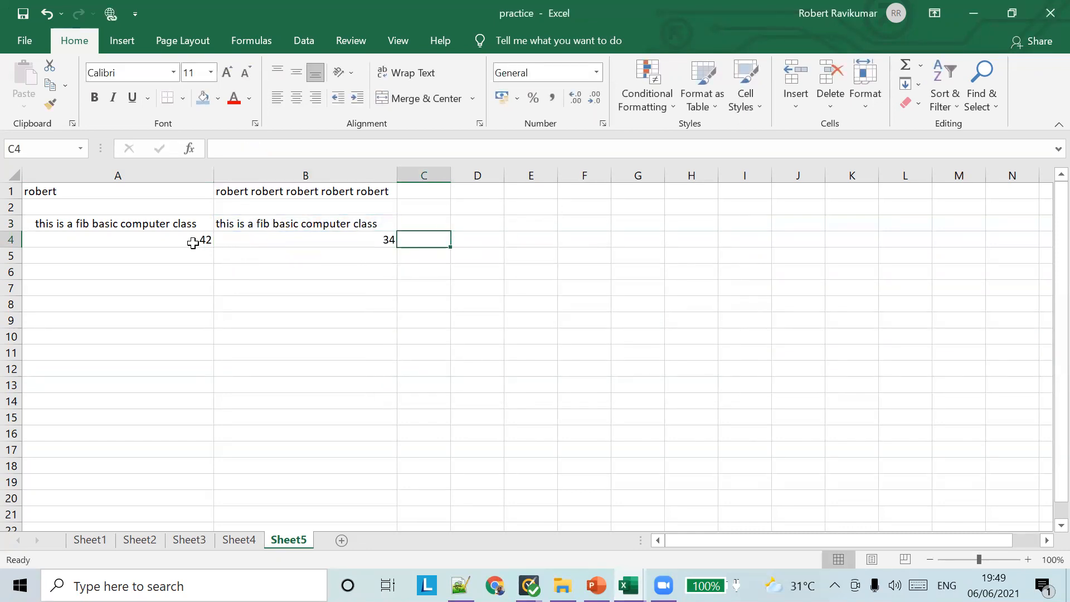
Compare A3's trailing spaces with B3's TRIM formula in the formula bar
{"action": "left_click", "coordinate": [175, 223]}
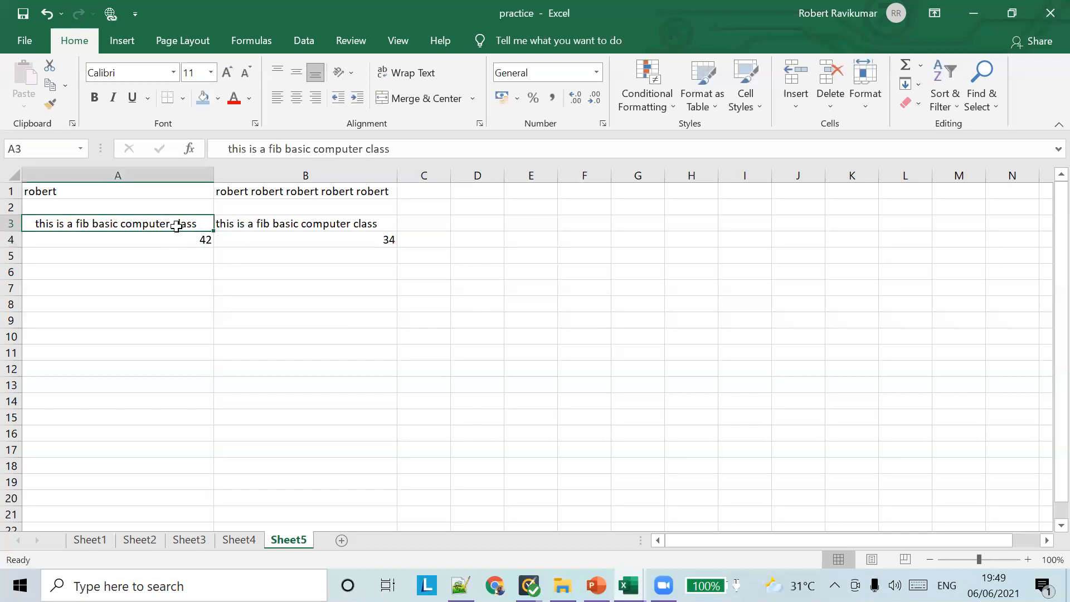
{"action": "left_click", "coordinate": [226, 149]}
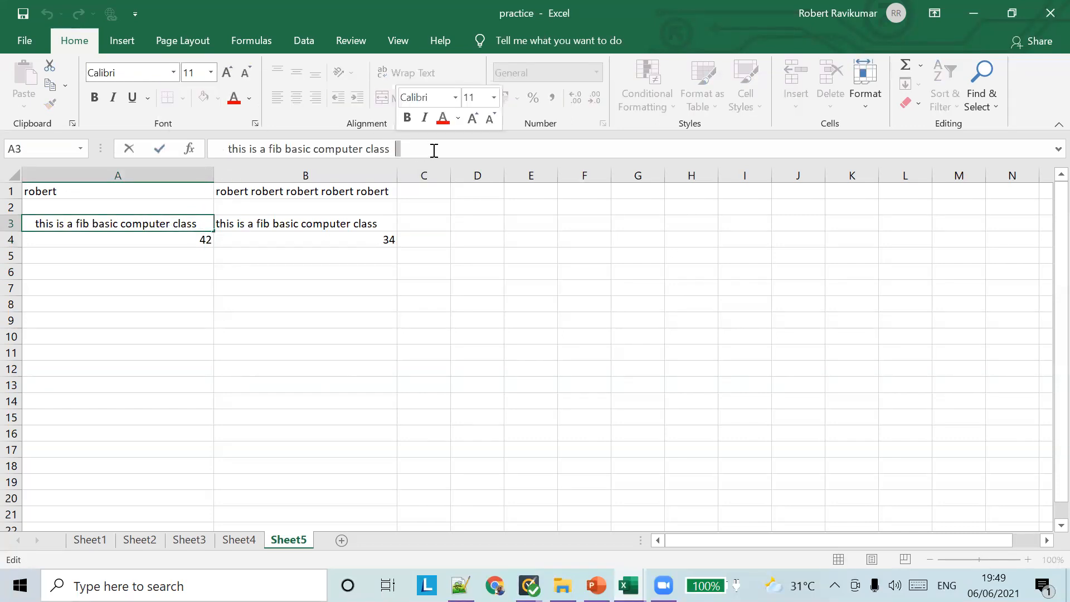
{"action": "left_click_drag", "start_coordinate": [401, 151], "coordinate": [186, 170]}
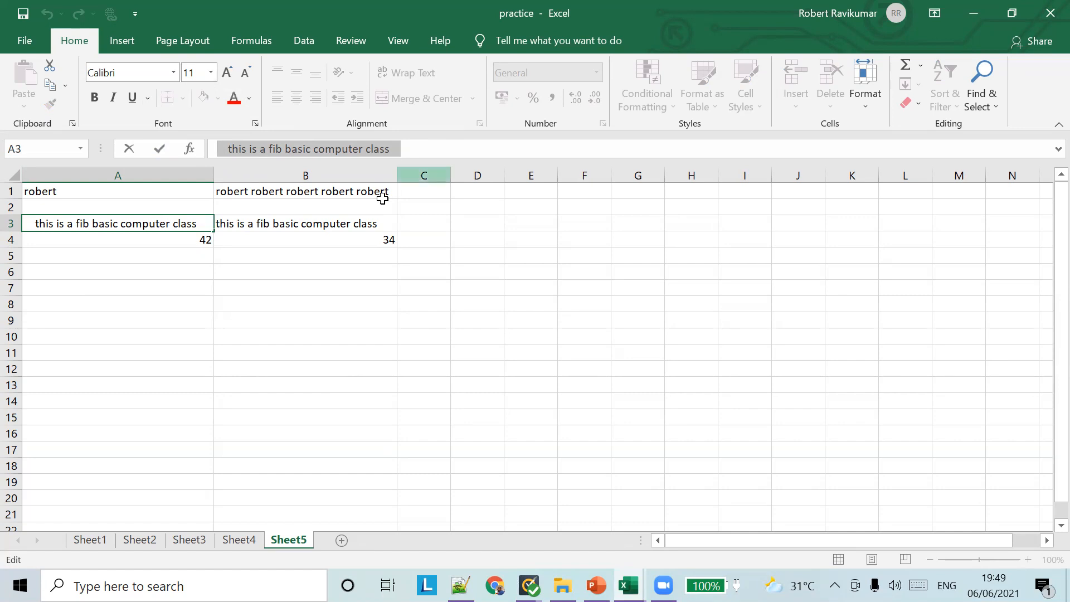
{"action": "left_click", "coordinate": [346, 223]}
{"action": "left_click", "coordinate": [307, 148]}
{"action": "left_click", "coordinate": [327, 222]}
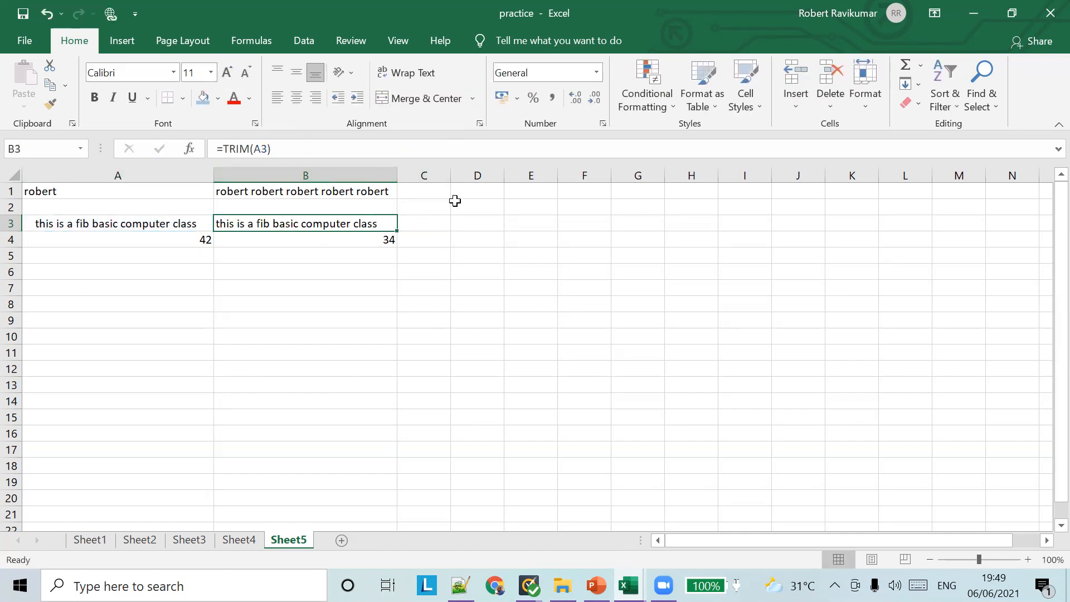
Enter irregularly spaced 'this is fib class' in A6 and =TRIM(A6) in B6
{"action": "left_click", "coordinate": [119, 272]}
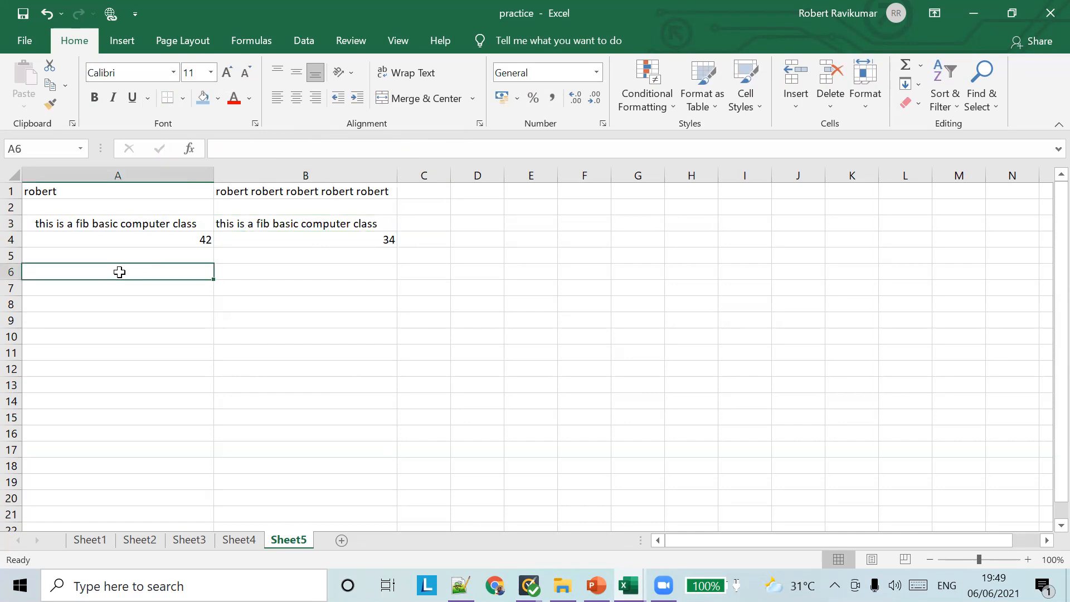
{"action": "type", "text": "this"}
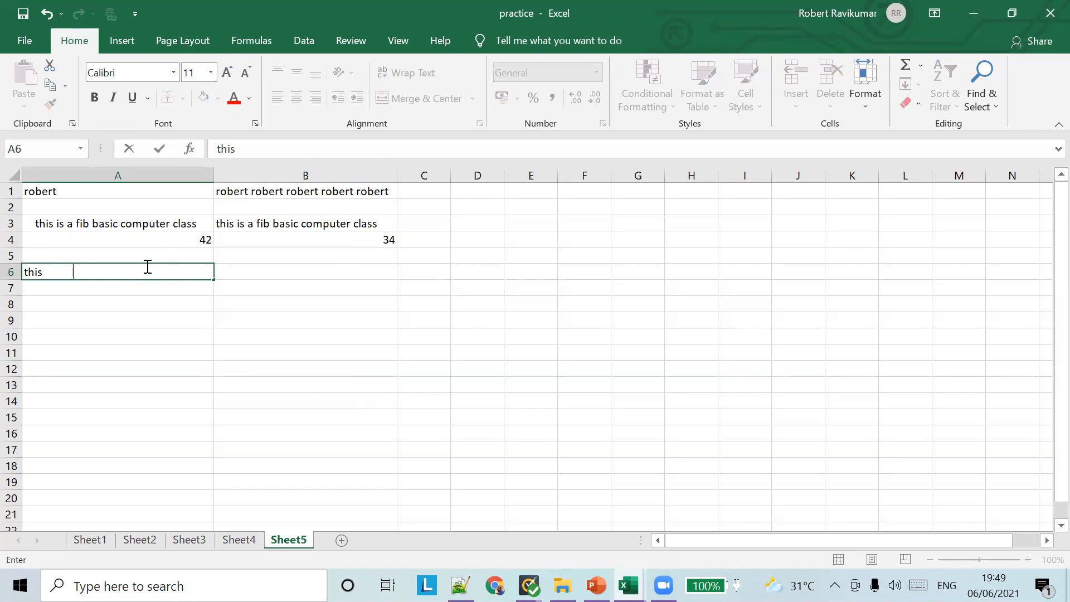
{"action": "type", "text": "           is      fib class"}
{"action": "key", "text": "Tab"}
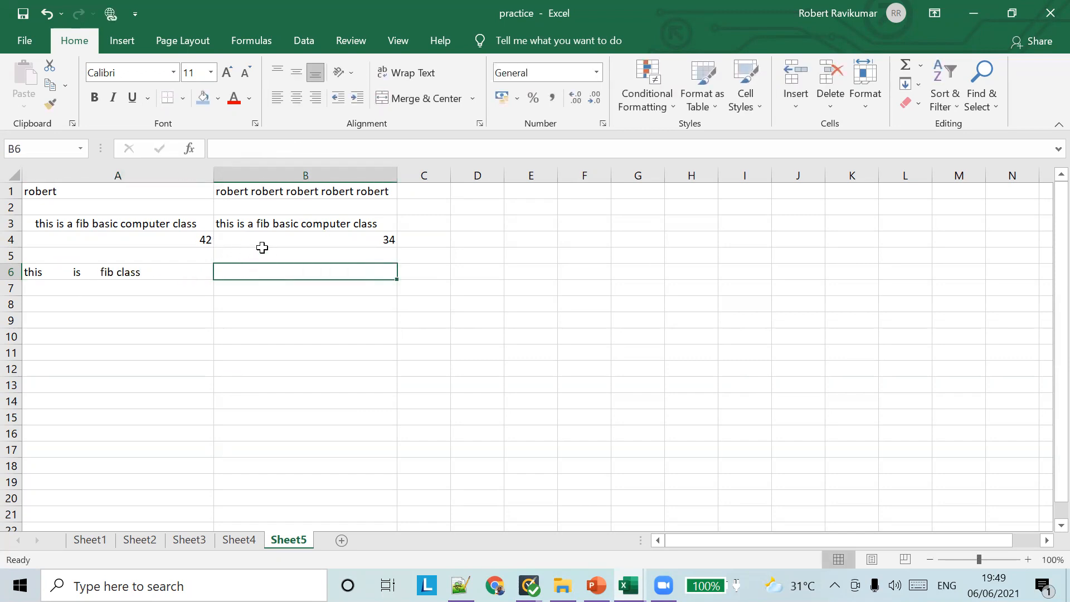
{"action": "type", "text": "="}
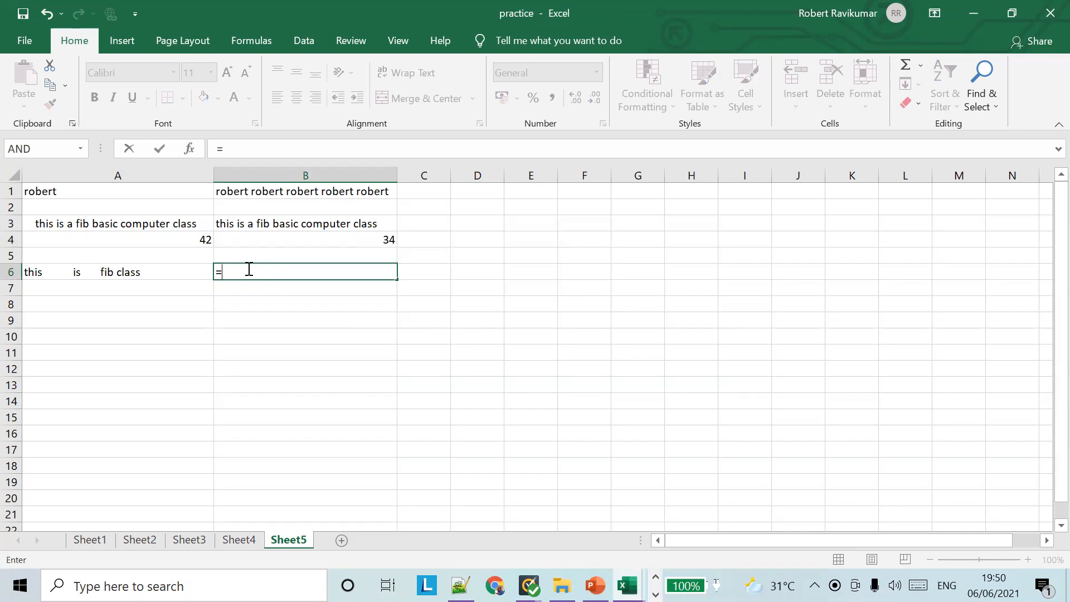
{"action": "type", "text": "TRIM"}
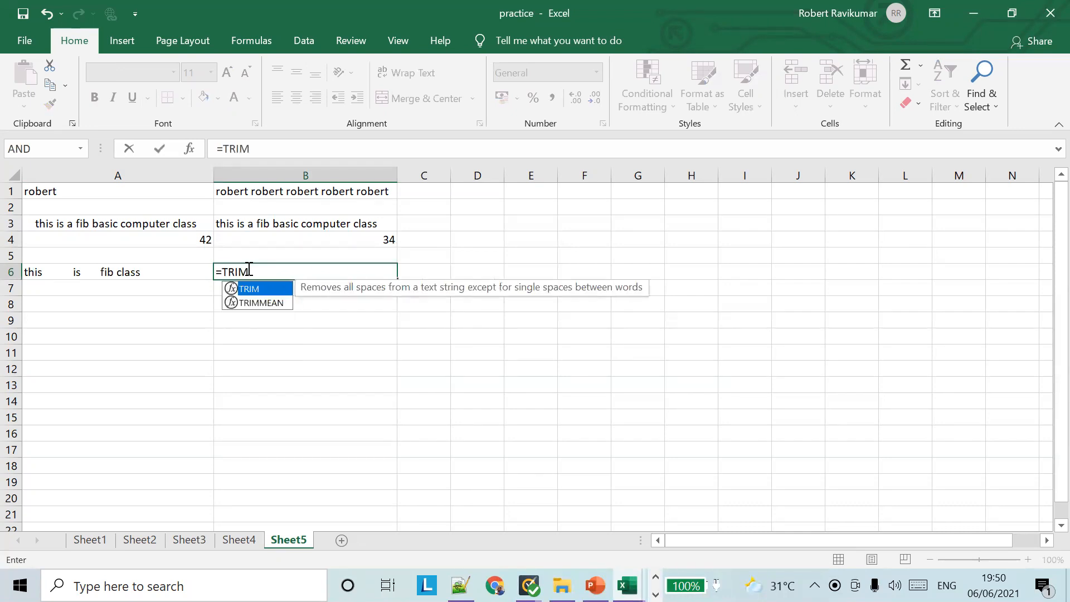
{"action": "type", "text": "()"}
{"action": "key", "text": "Return"}
{"action": "key", "text": "Return"}
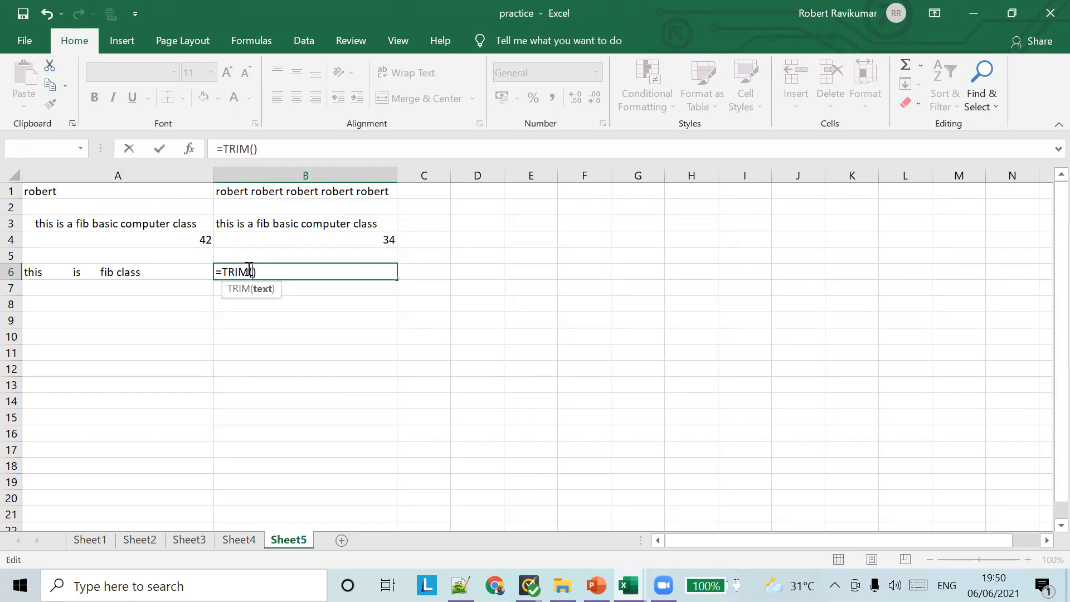
{"action": "type", "text": "A6"}
{"action": "key", "text": "Tab"}
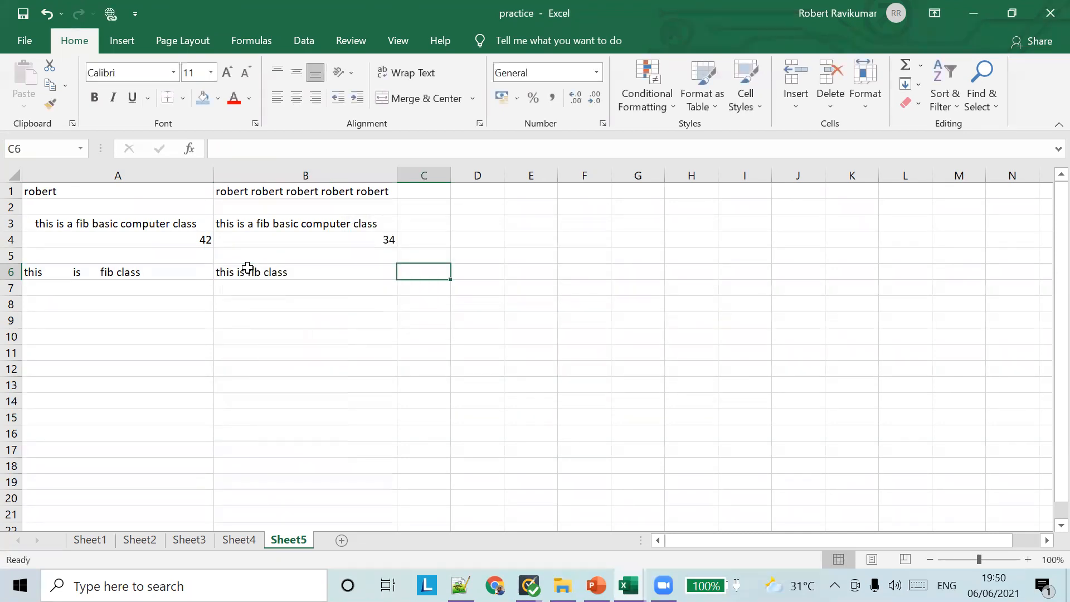
Check B6's formula against A6's text and begin a LEN formula in A7
{"action": "left_click", "coordinate": [276, 280]}
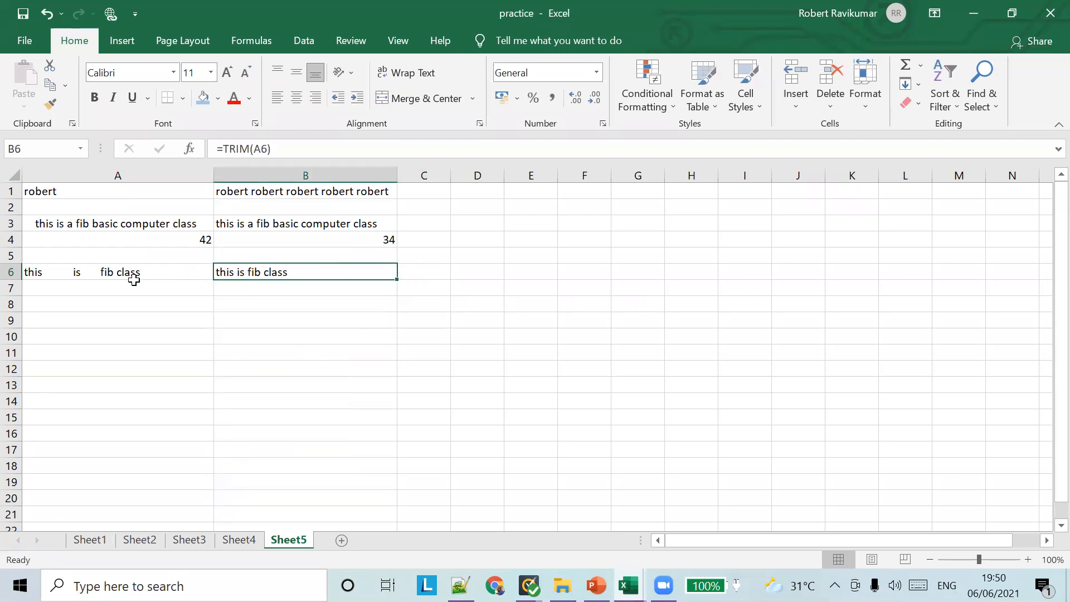
{"action": "left_click", "coordinate": [68, 277]}
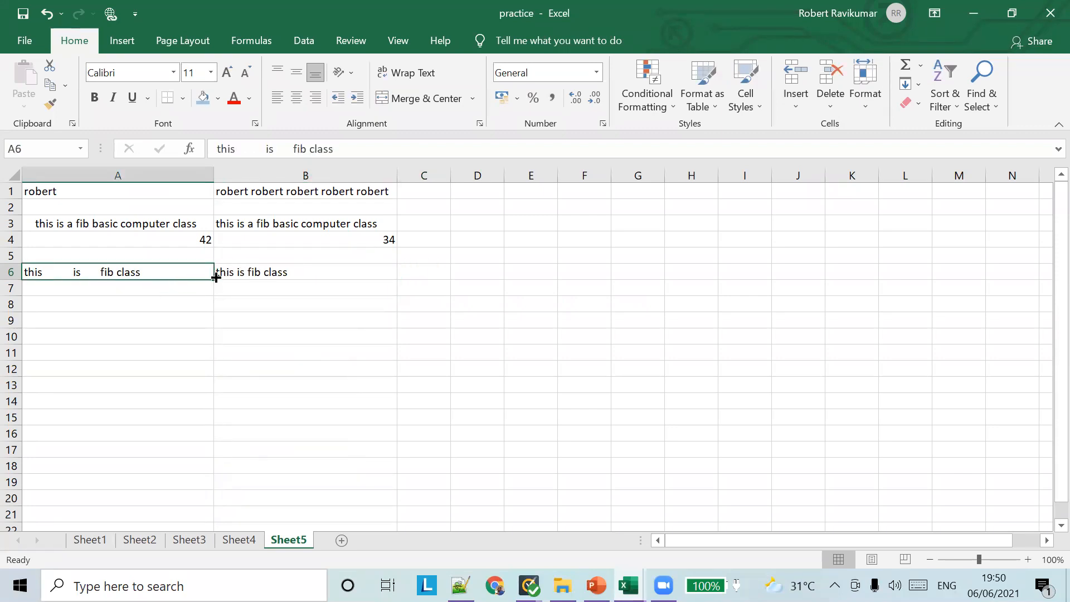
{"action": "left_click", "coordinate": [188, 286]}
{"action": "type", "text": "=LEN"}
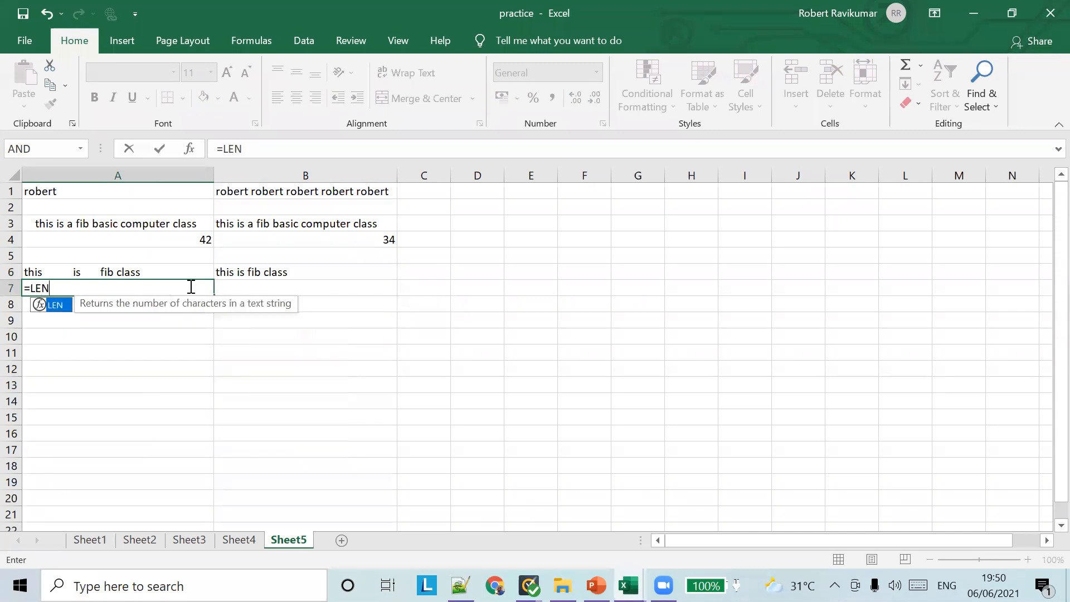
{"action": "type", "text": "()"}
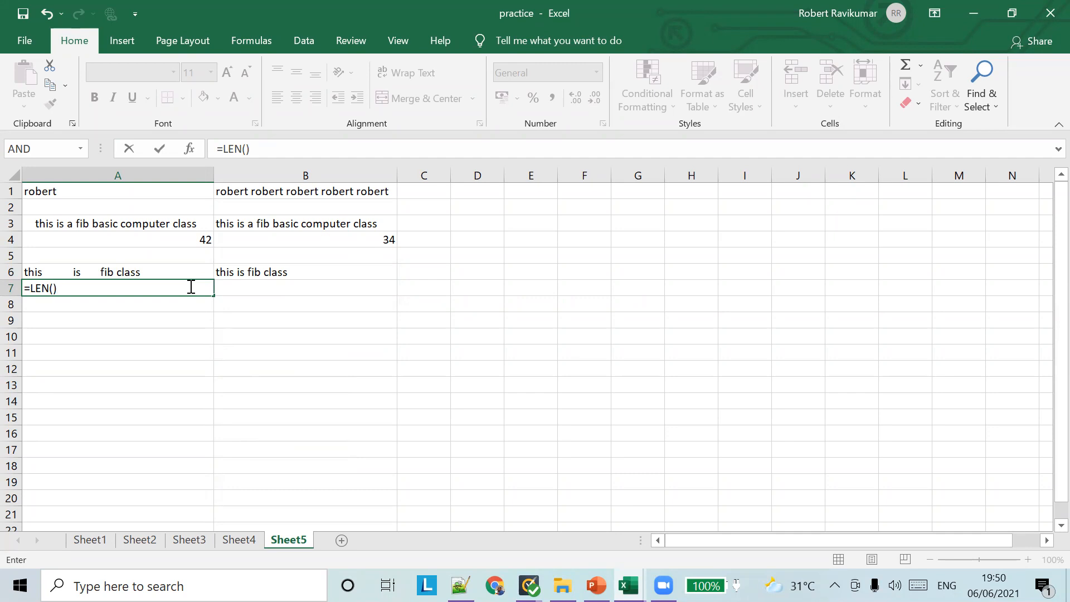
Complete =LEN(A6) in A7 and fill it right to B7, giving 33 and 17
{"action": "key", "text": "Return"}
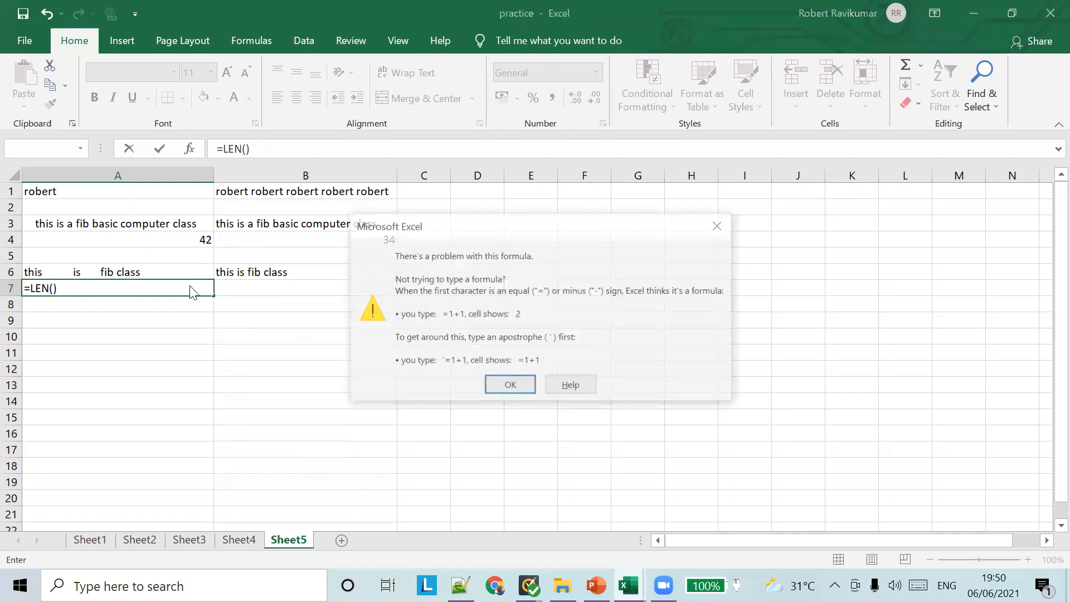
{"action": "key", "text": "Return"}
{"action": "type", "text": "A6"}
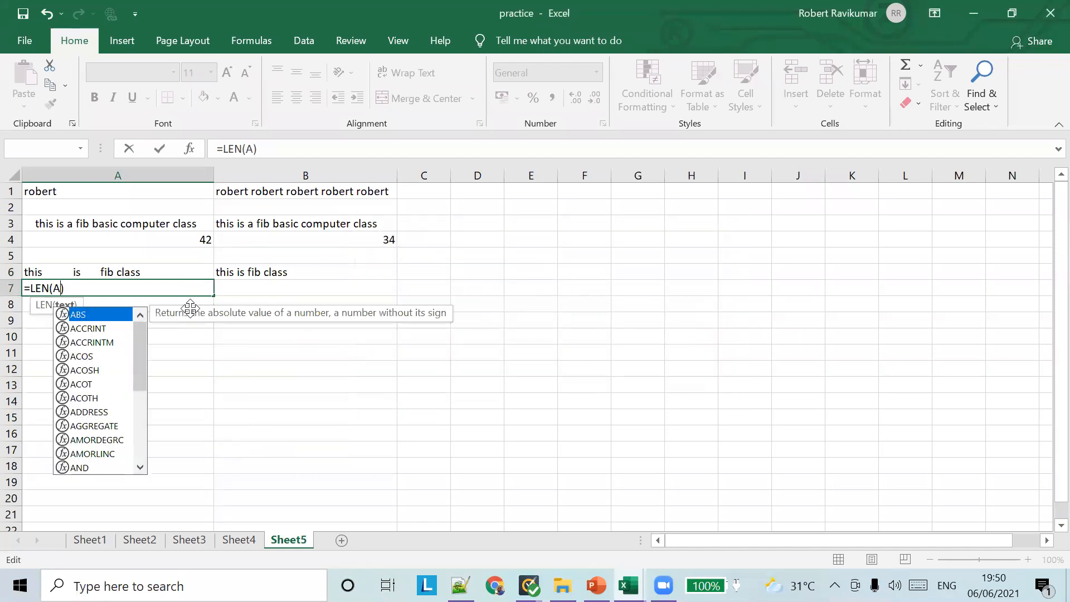
{"action": "left_click", "coordinate": [254, 282]}
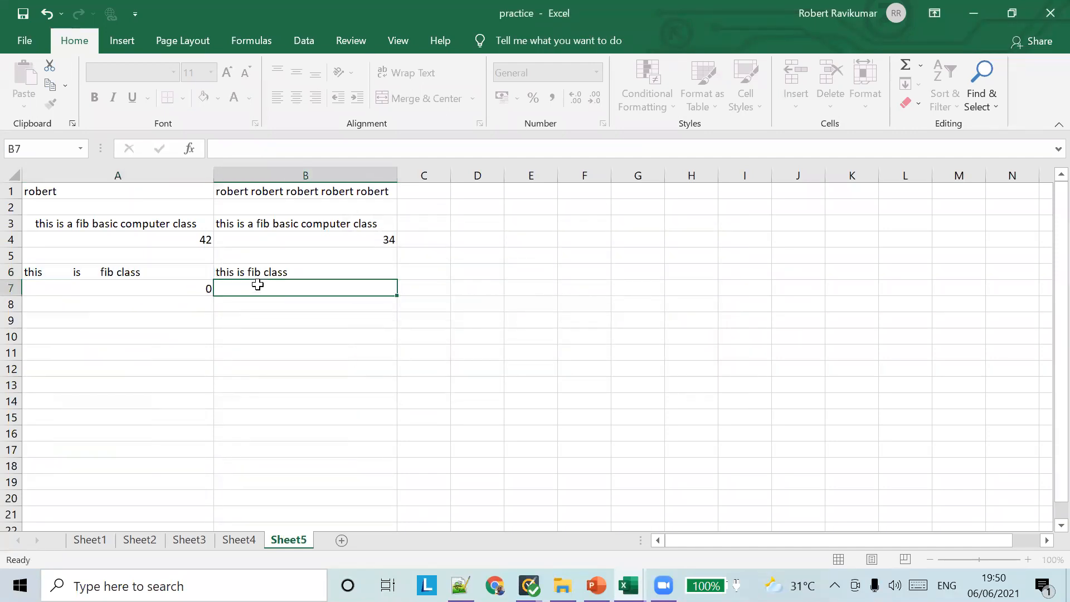
{"action": "left_click", "coordinate": [184, 289]}
{"action": "left_click_drag", "start_coordinate": [216, 297], "coordinate": [368, 293]}
{"action": "left_click", "coordinate": [459, 294]}
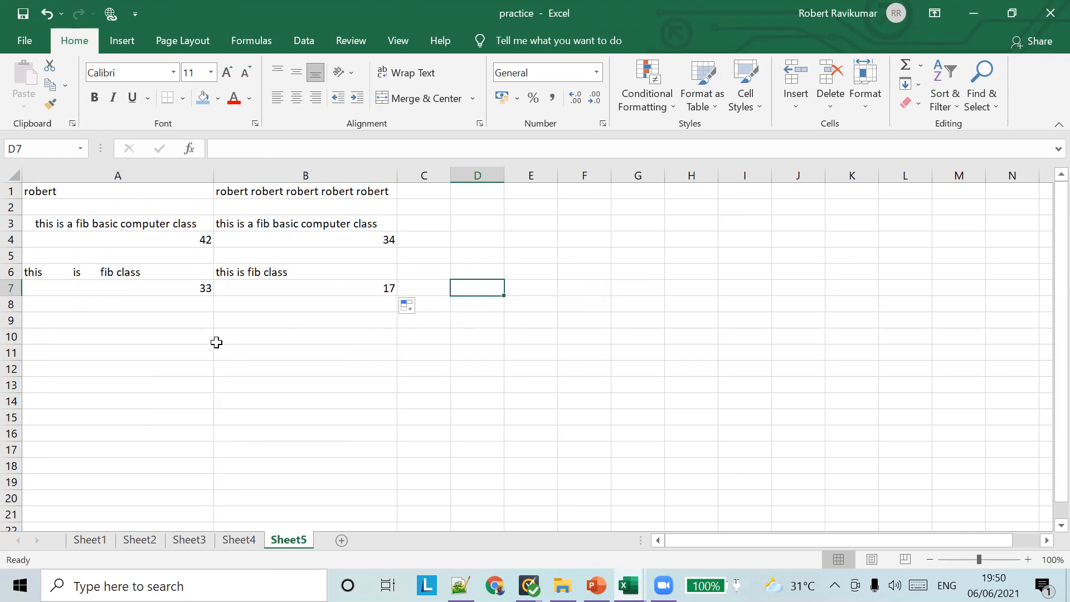
Start the PowerPoint slide show from slide 11 (UPPER function) and advance to the LENGTH slide
{"action": "left_click", "coordinate": [596, 585]}
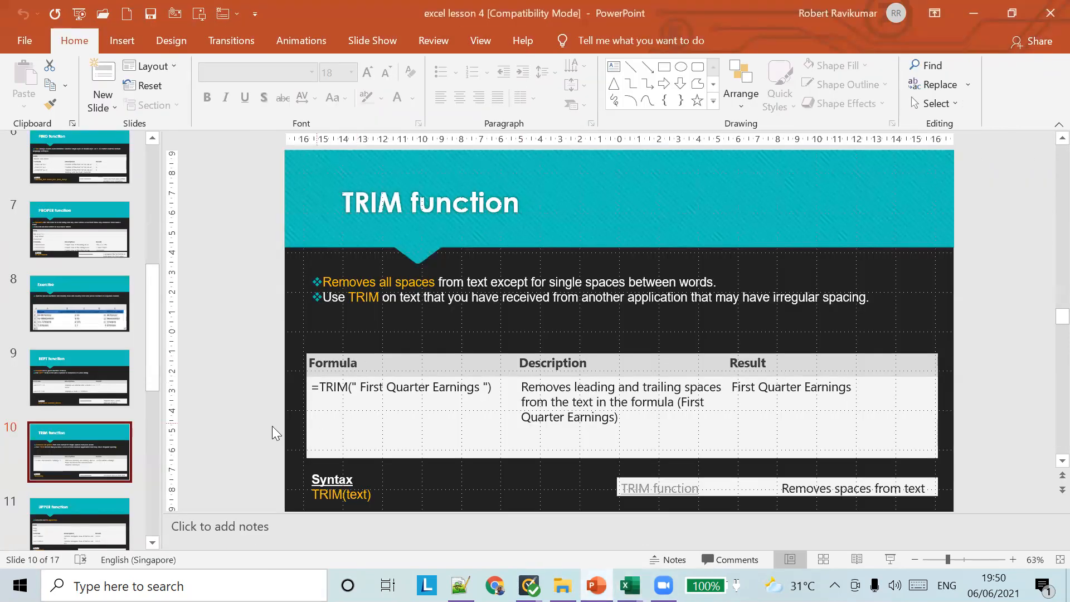
{"action": "scroll", "coordinate": [127, 384], "scroll_direction": "down", "scroll_amount": 3}
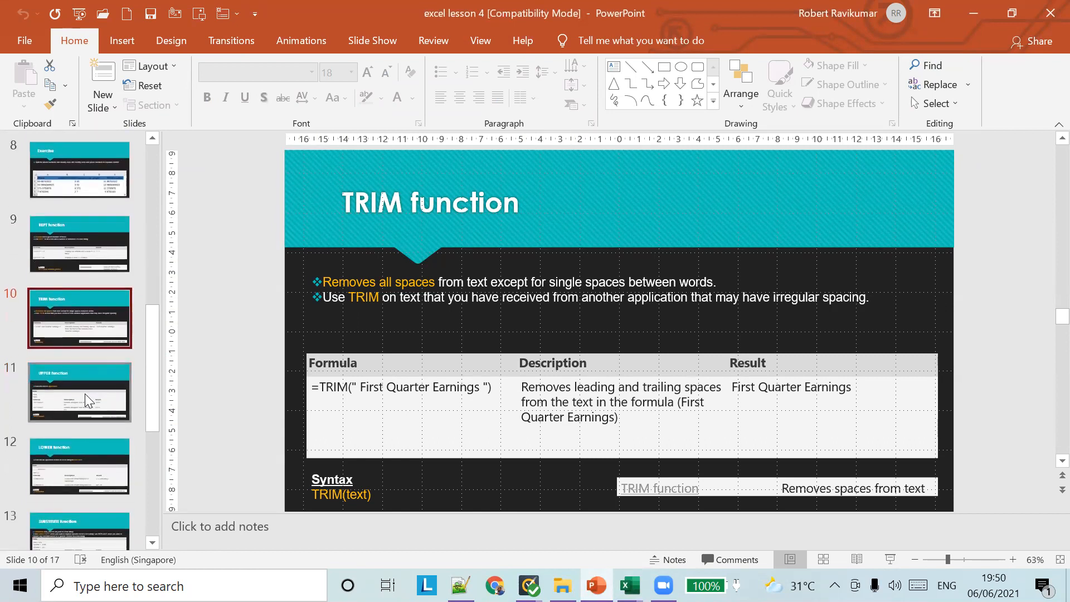
{"action": "scroll", "coordinate": [85, 394], "scroll_direction": "down", "scroll_amount": 5}
{"action": "scroll", "coordinate": [84, 395], "scroll_direction": "up", "scroll_amount": 3}
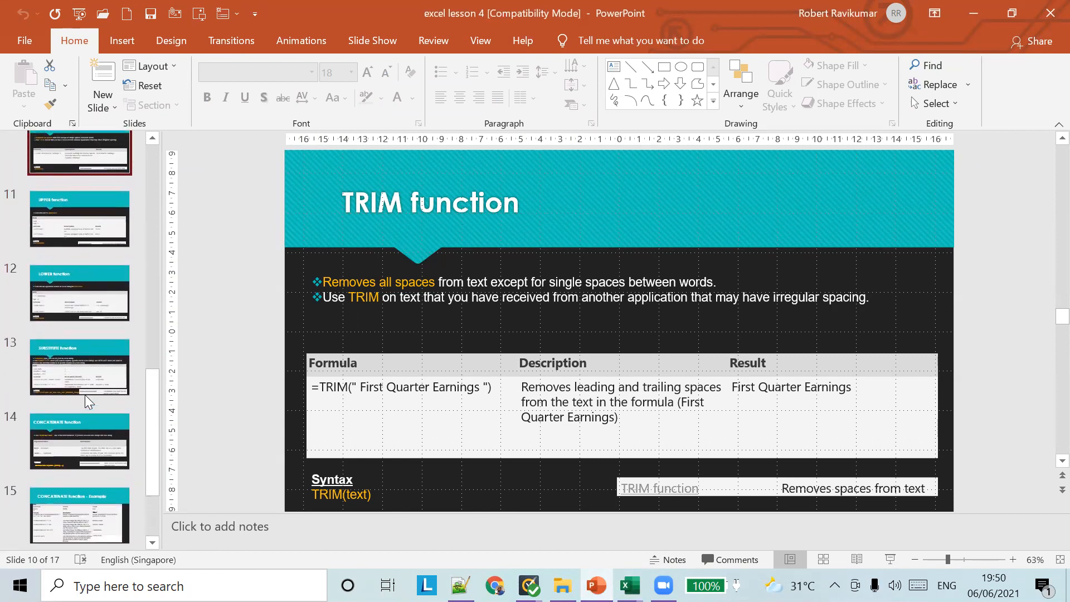
{"action": "scroll", "coordinate": [85, 394], "scroll_direction": "up", "scroll_amount": 2}
{"action": "left_click", "coordinate": [81, 363]}
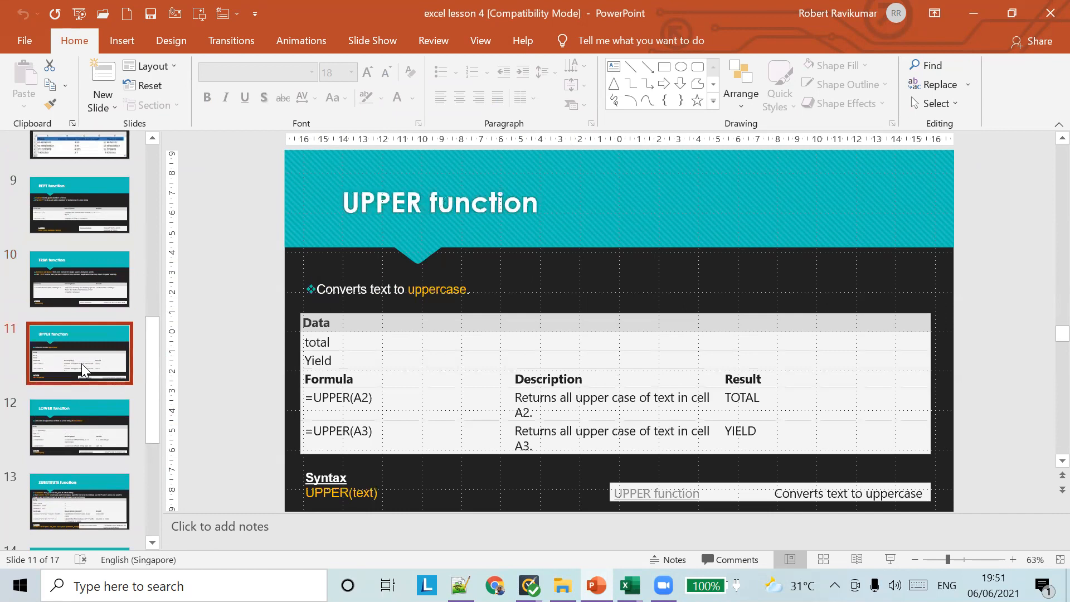
{"action": "left_click", "coordinate": [891, 559]}
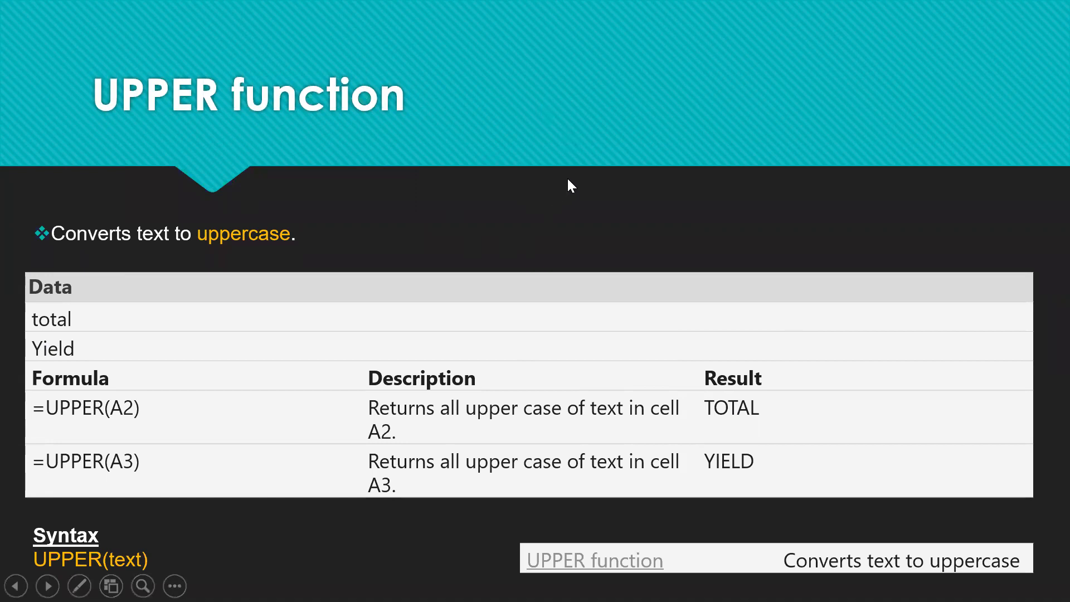
{"action": "scroll", "coordinate": [583, 174], "scroll_direction": "up", "scroll_amount": 9}
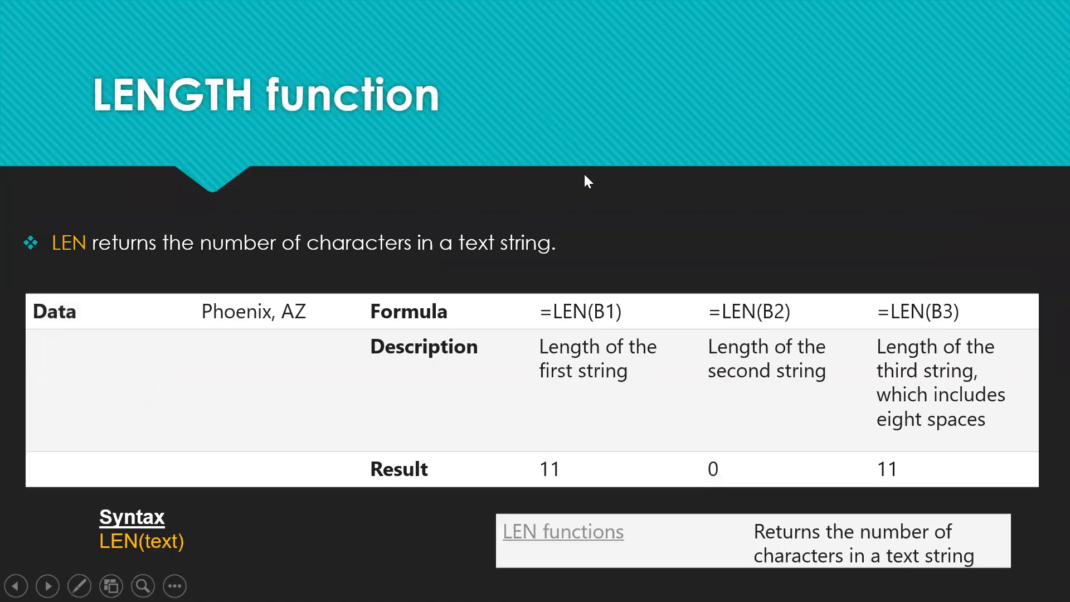
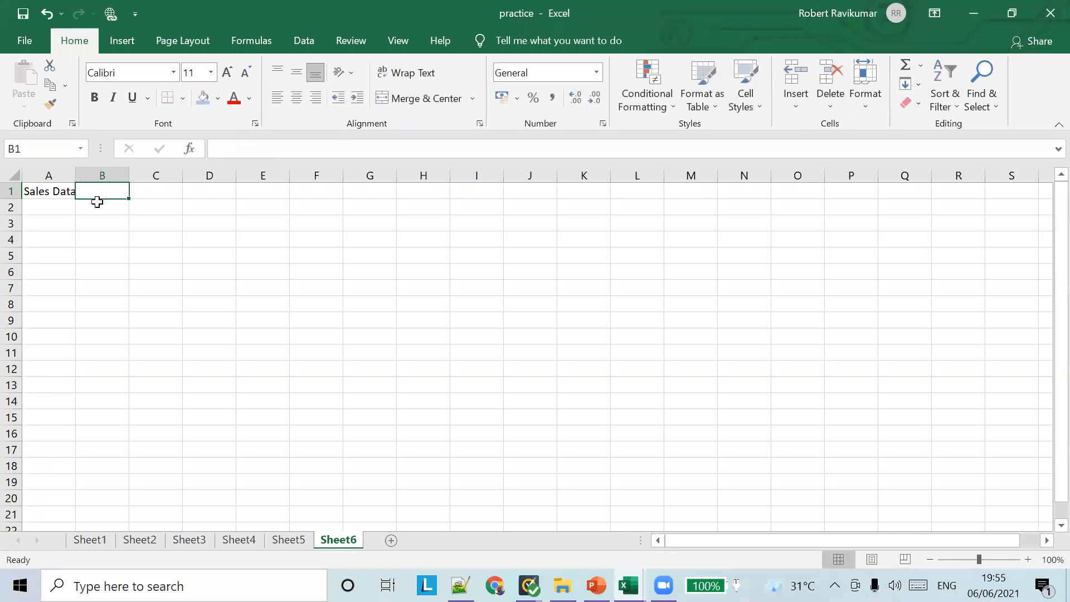
Abandon two false starts in B1 and begin the formula over with =SU
{"action": "type", "text": "()"}
{"action": "key", "text": "Return"}
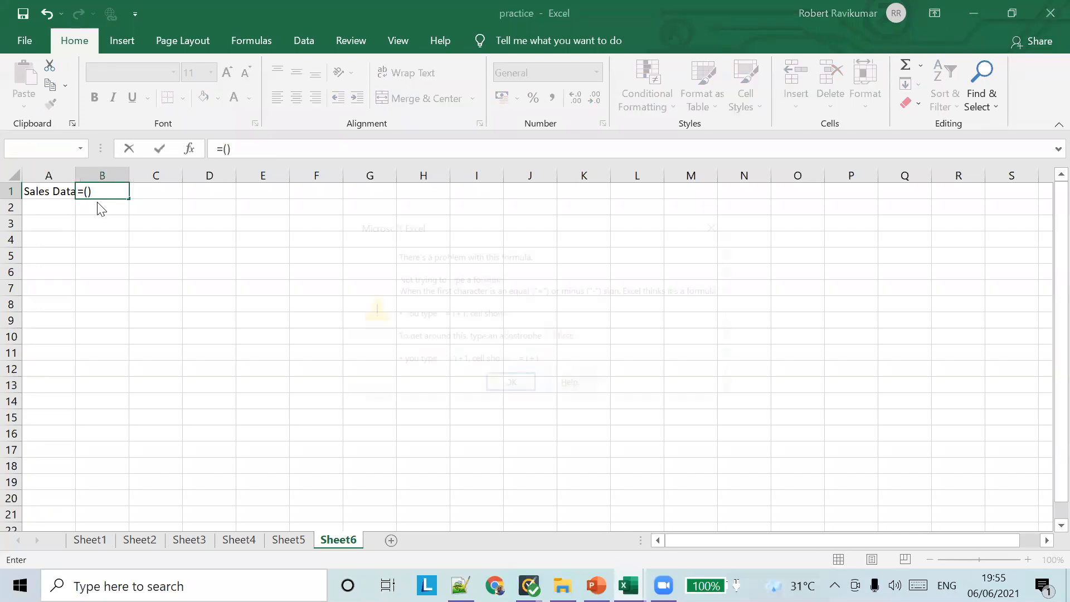
{"action": "key", "text": "Return"}
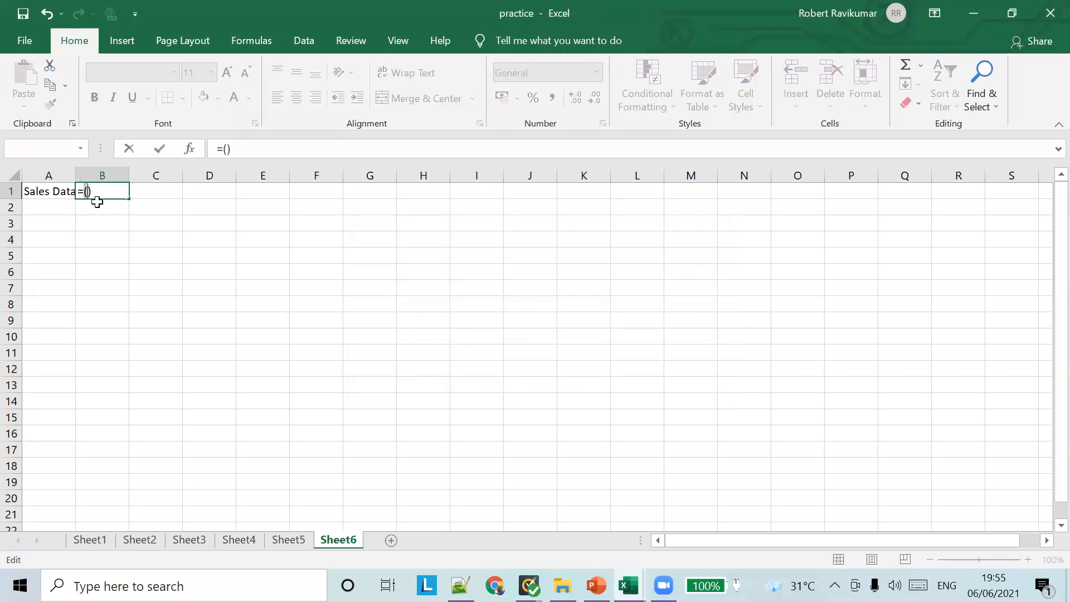
{"action": "type", "text": "SU"}
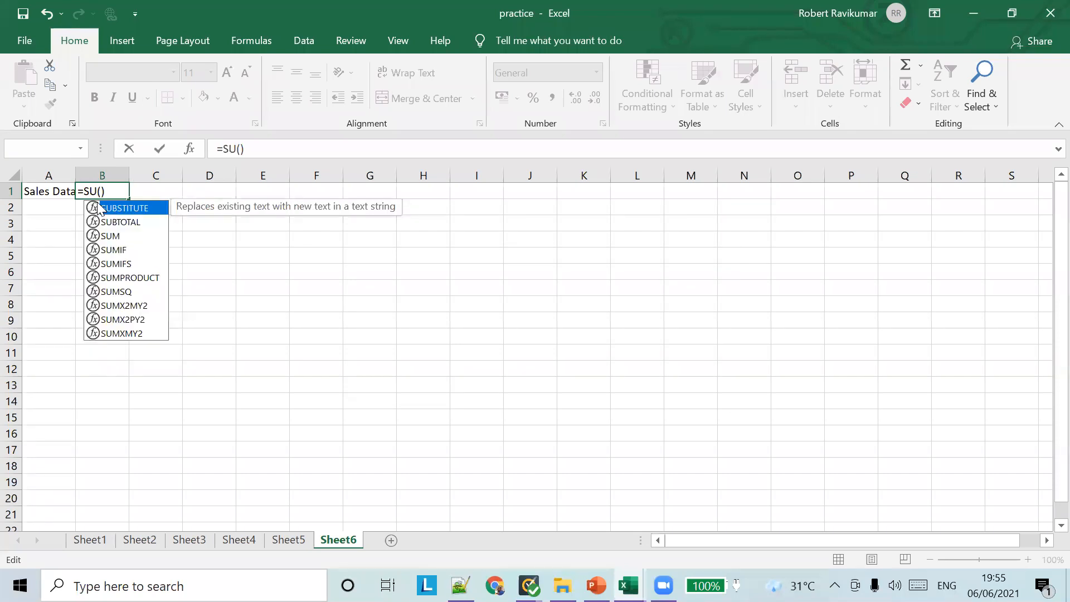
{"action": "key", "text": "Return"}
{"action": "key", "text": "Up"}
{"action": "key", "text": "Right"}
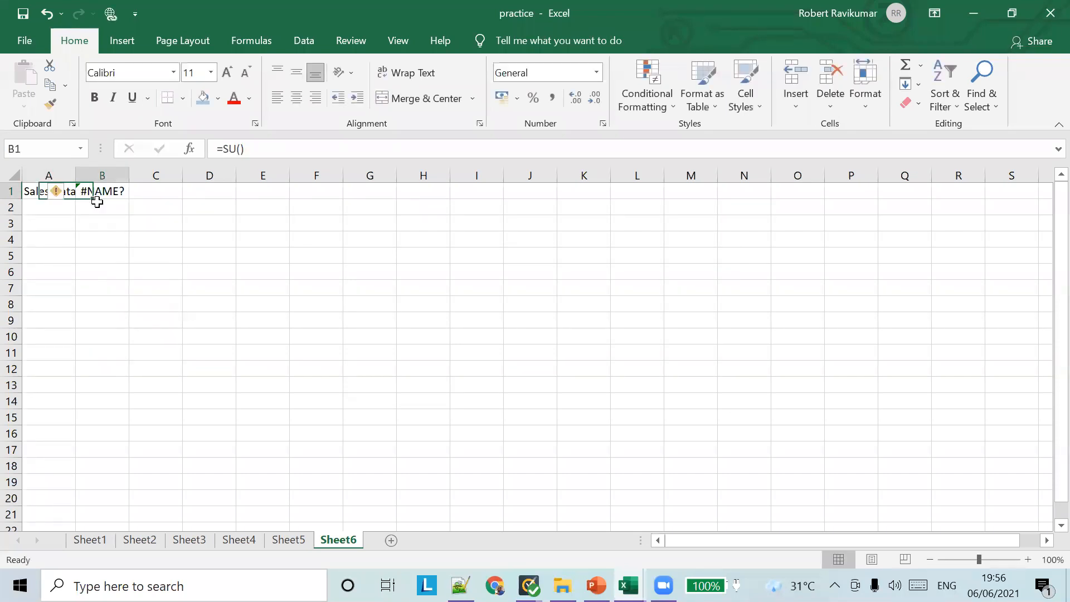
{"action": "key", "text": "BackSpace"}
{"action": "type", "text": "=SUS"}
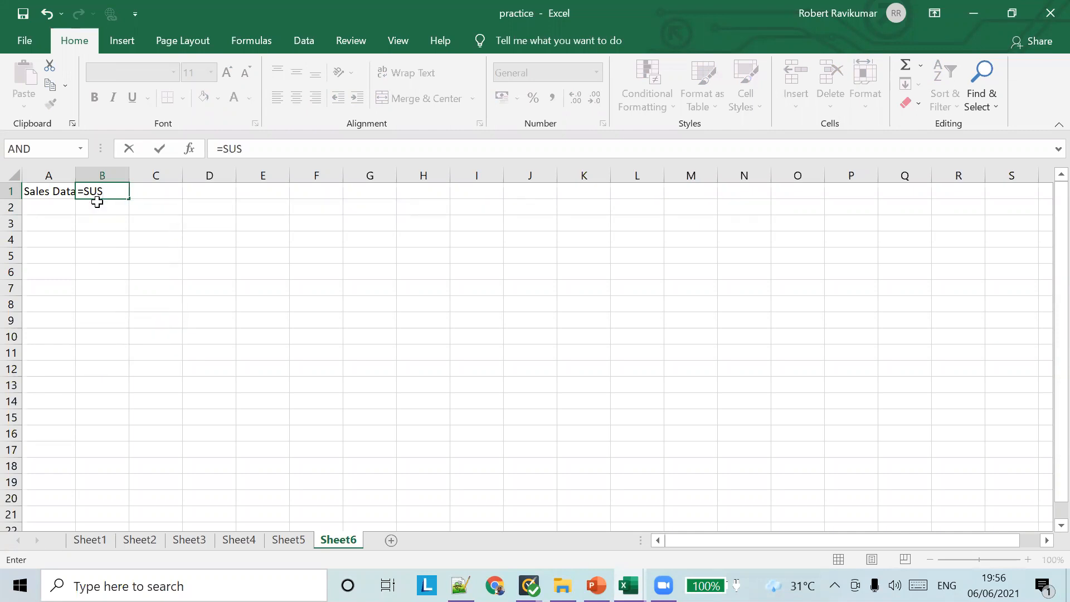
{"action": "key", "text": "BackSpace"}
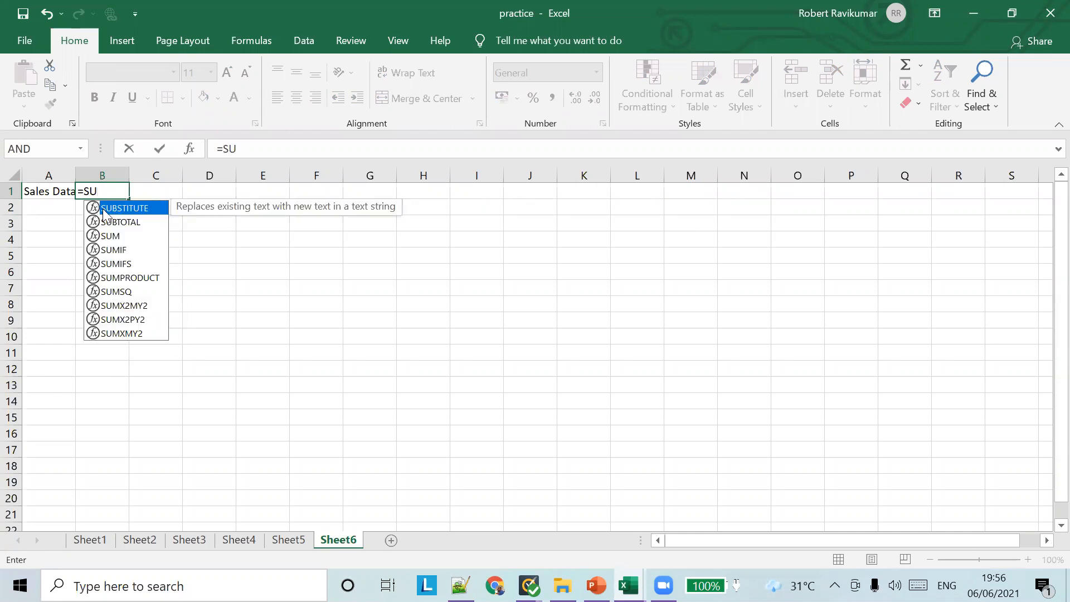
Complete =SUBSTITUTE(A1,"Sales","Cost") in B1 so it shows Cost Data
{"action": "double_click", "coordinate": [138, 209]}
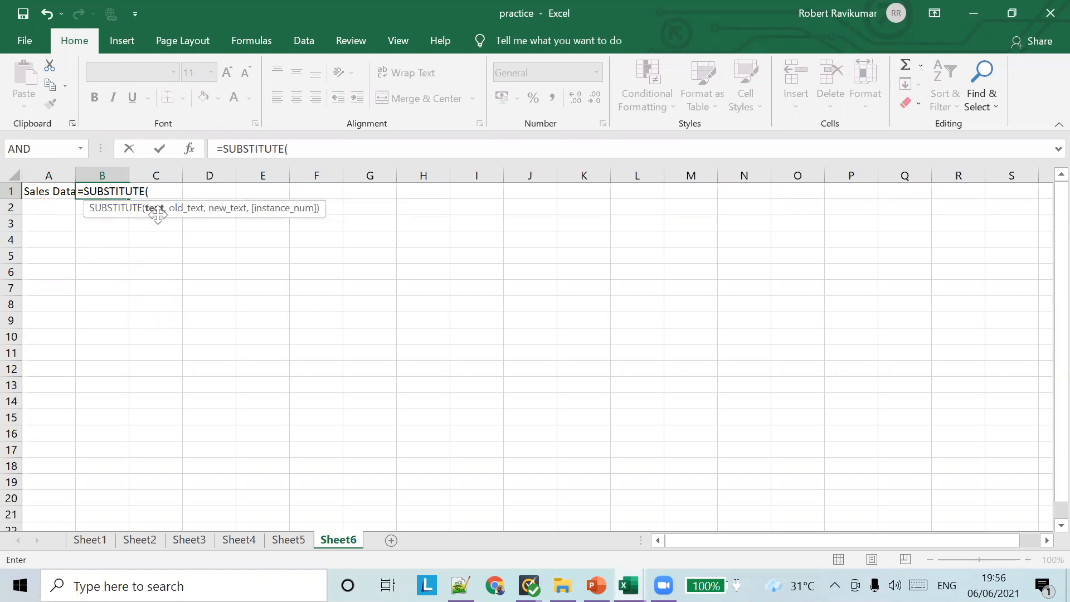
{"action": "left_click", "coordinate": [43, 192]}
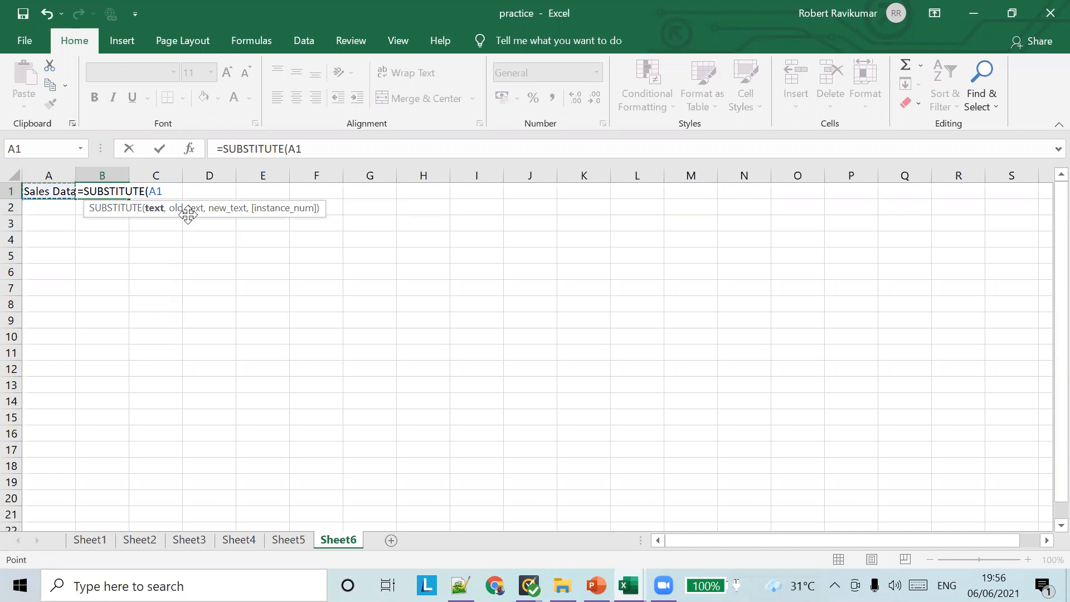
{"action": "type", "text": ",\""}
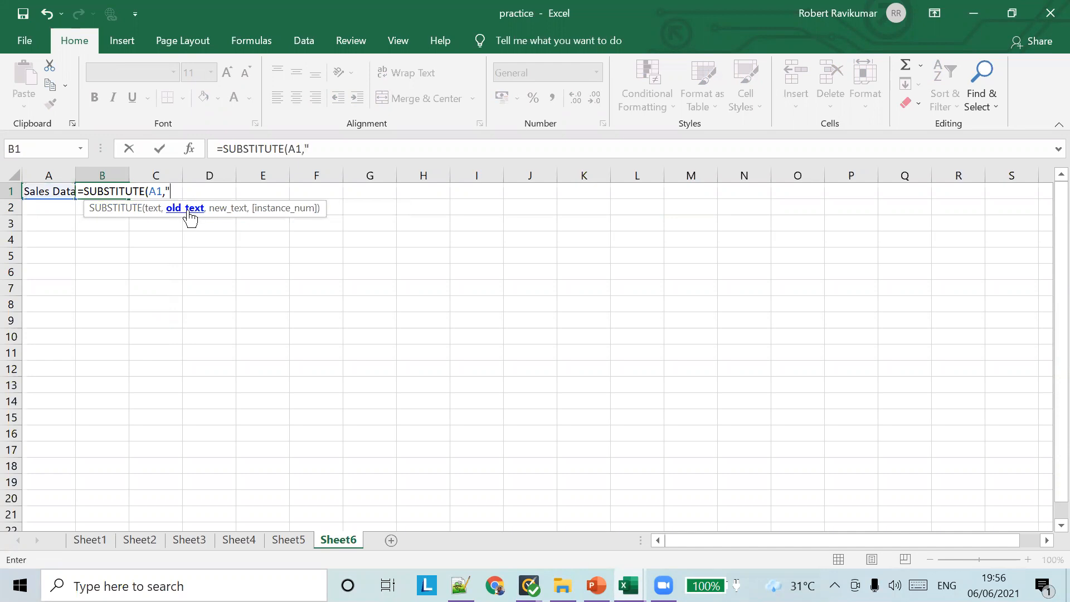
{"action": "key", "text": "Return"}
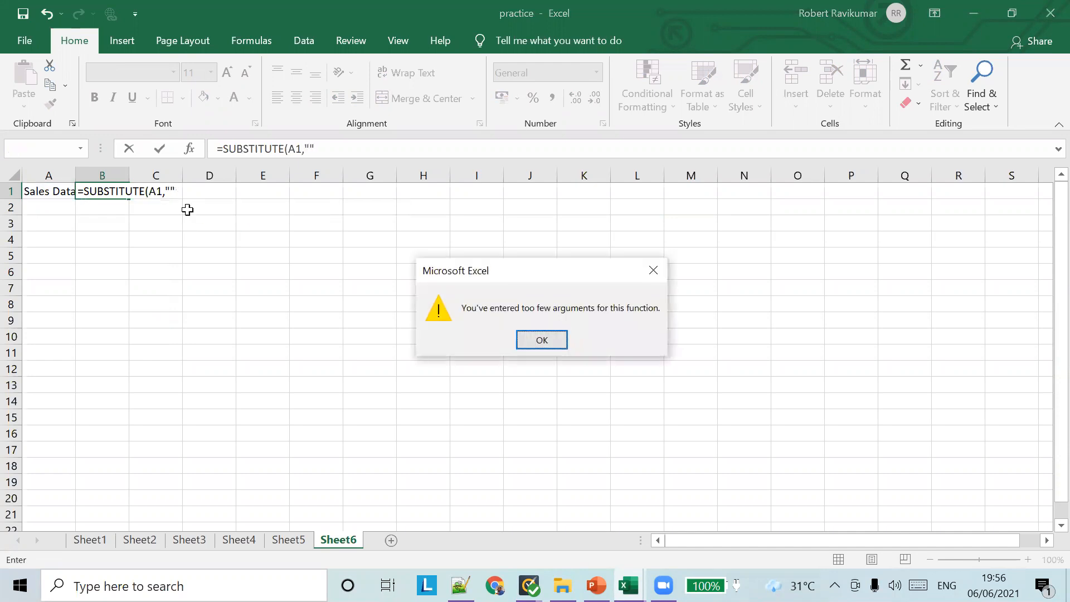
{"action": "key", "text": "Return"}
{"action": "key", "text": "Left"}
{"action": "type", "text": "Sales"}
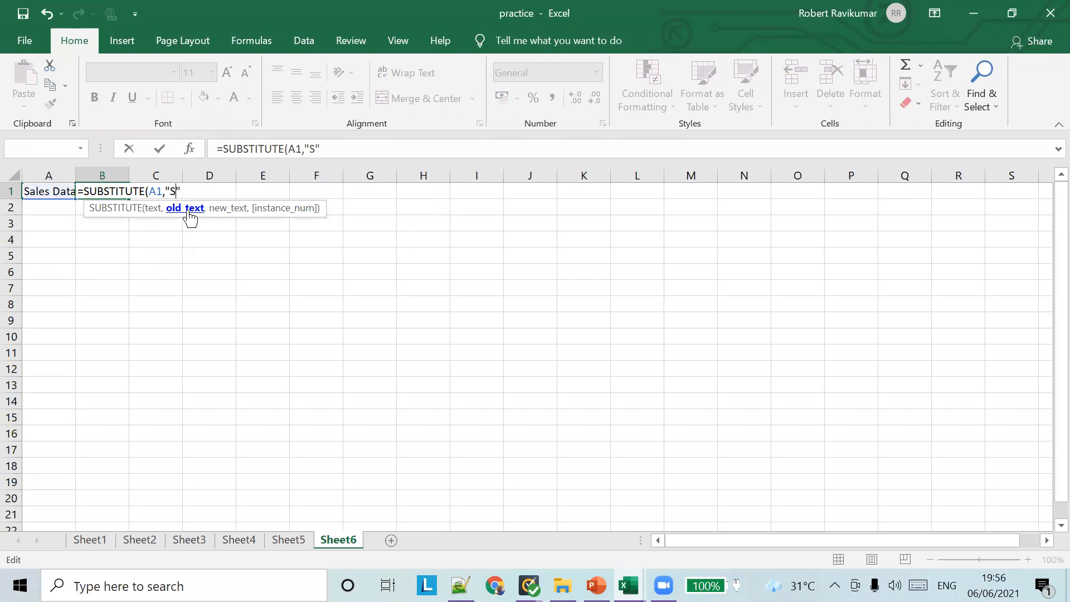
{"action": "key", "text": "Right"}
{"action": "type", "text": ","}
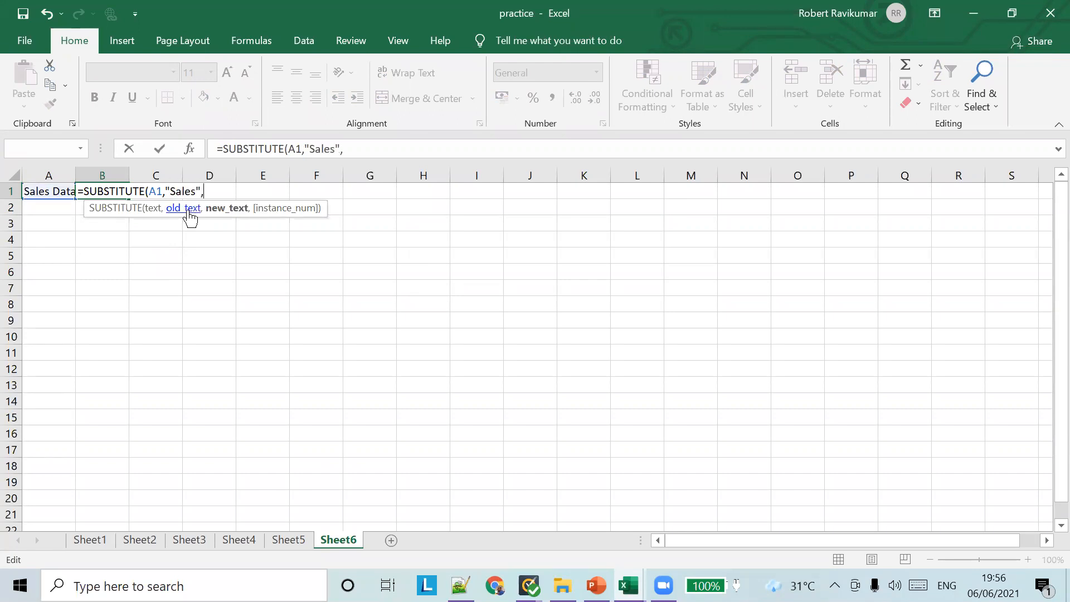
{"action": "type", "text": "\"\"Cost"}
{"action": "key", "text": "Delete"}
{"action": "type", "text": "\")"}
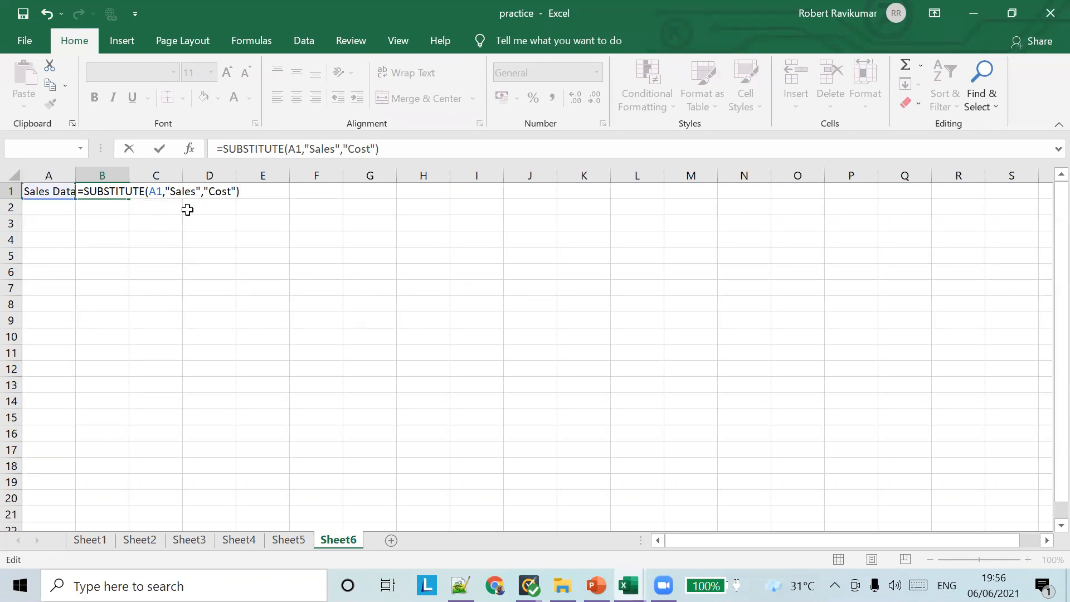
{"action": "key", "text": "Tab"}
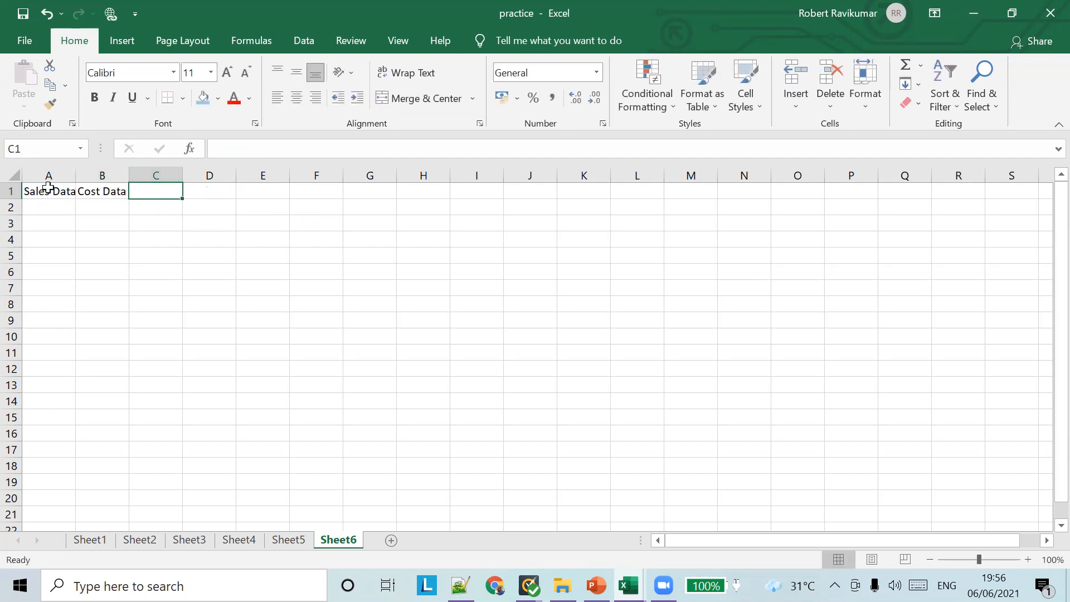
Autofit column B, check the example slide, and enter 'Quarter 1 2008' in A3
{"action": "double_click", "coordinate": [128, 173]}
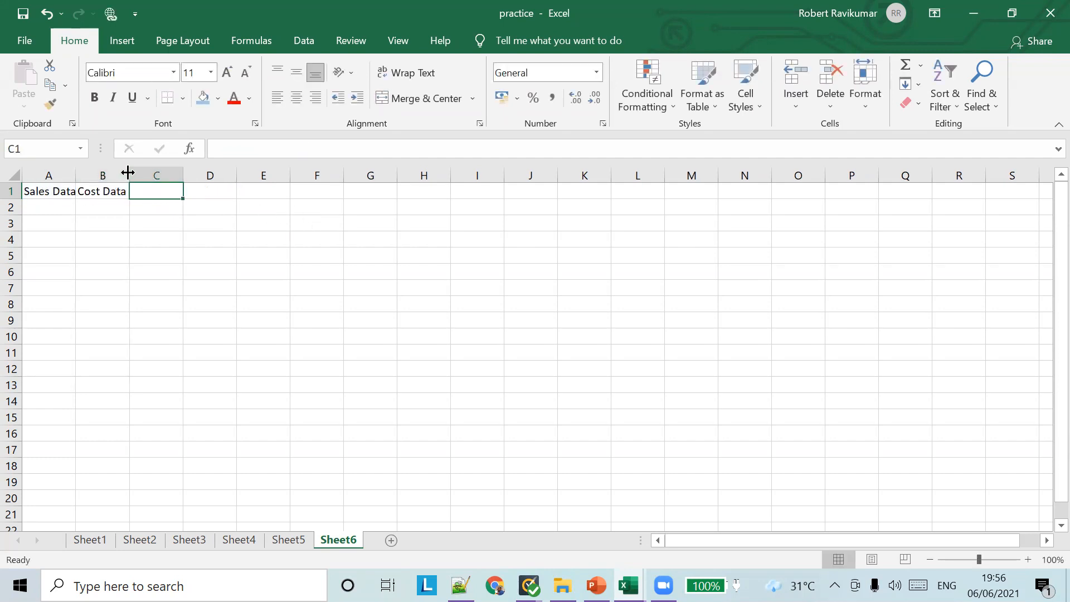
{"action": "left_click", "coordinate": [109, 205]}
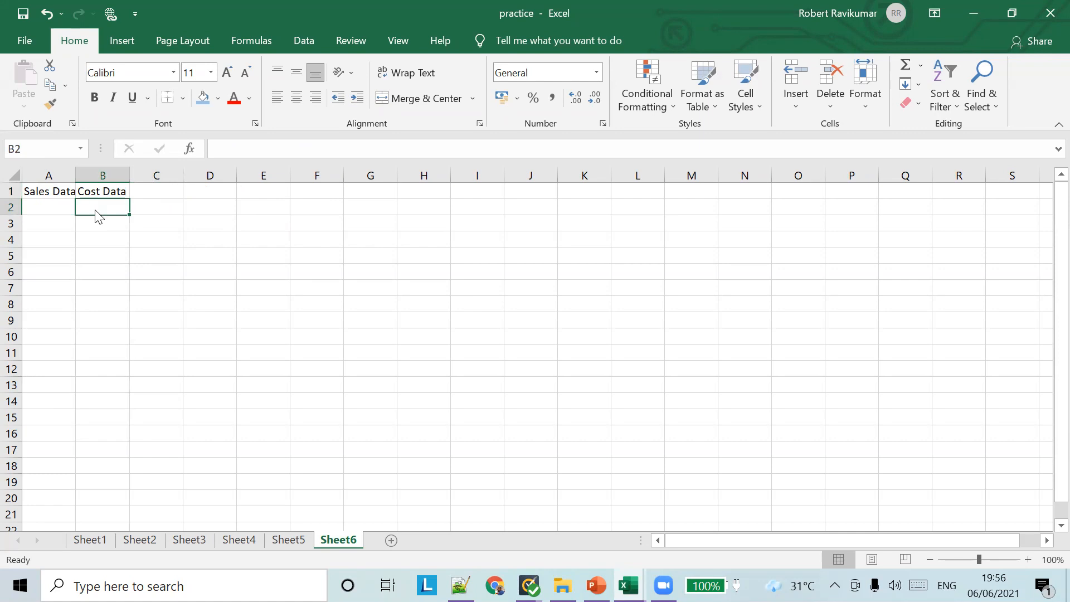
{"action": "key", "text": "alt+Tab"}
{"action": "key", "text": "alt+Tab"}
{"action": "left_click", "coordinate": [43, 223]}
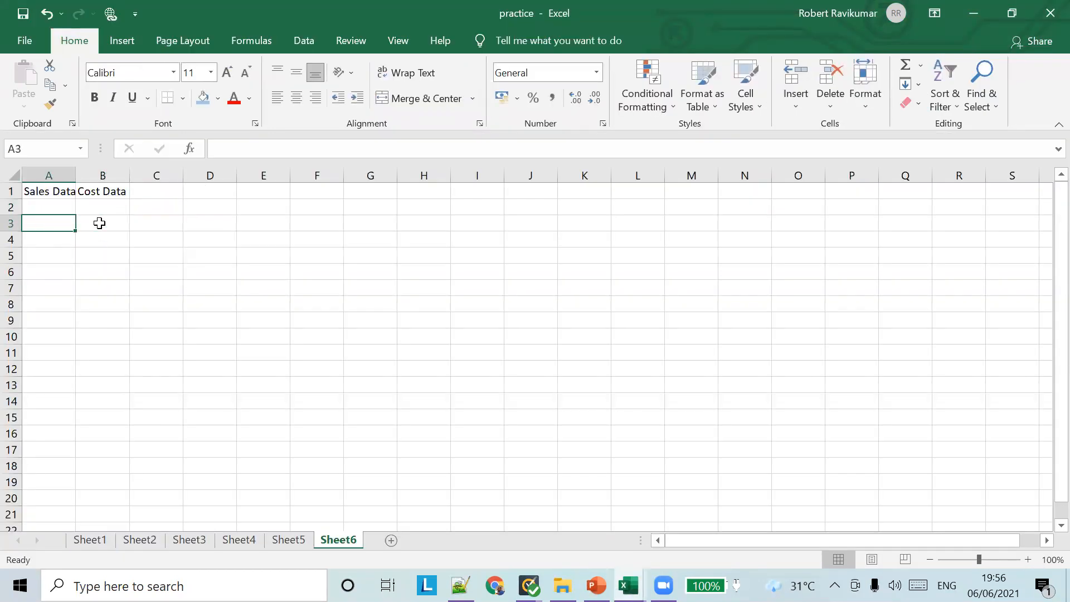
{"action": "key", "text": "alt+Tab"}
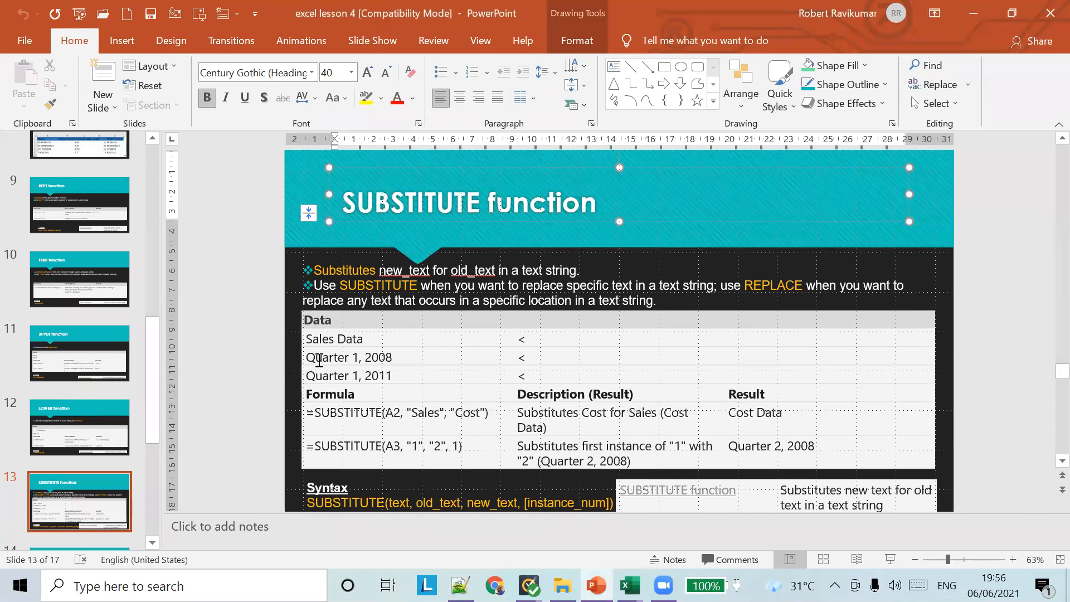
{"action": "key", "text": "alt+Tab"}
{"action": "type", "text": "Q"}
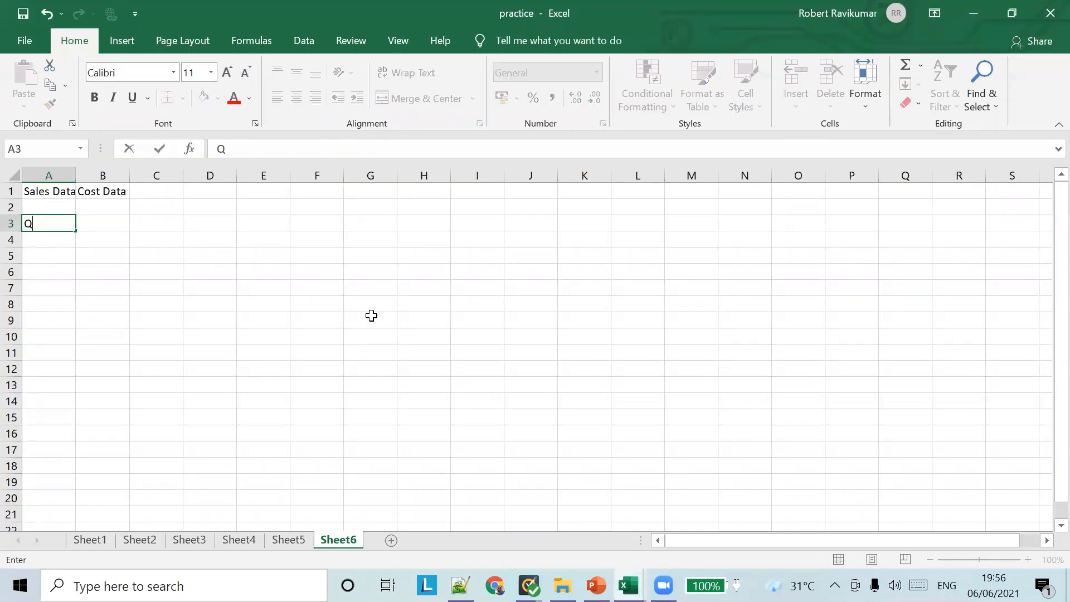
{"action": "type", "text": "uarter 1  200"}
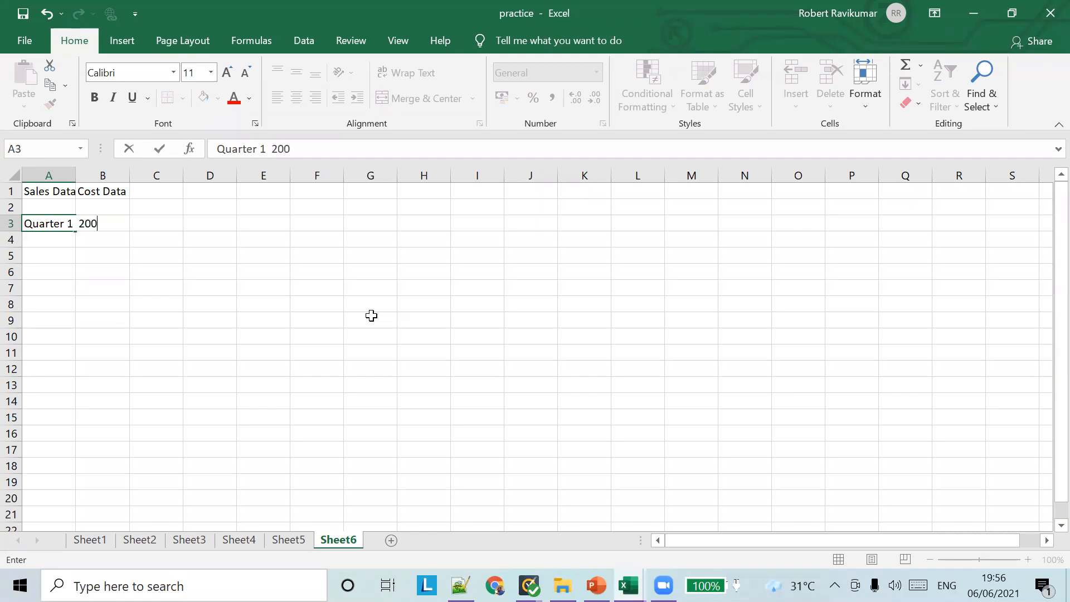
{"action": "type", "text": "8"}
{"action": "left_click", "coordinate": [78, 175]}
Widen column A and enter =SUBSTITUTE(A3,"1","2",1) in B3
{"action": "double_click", "coordinate": [76, 174]}
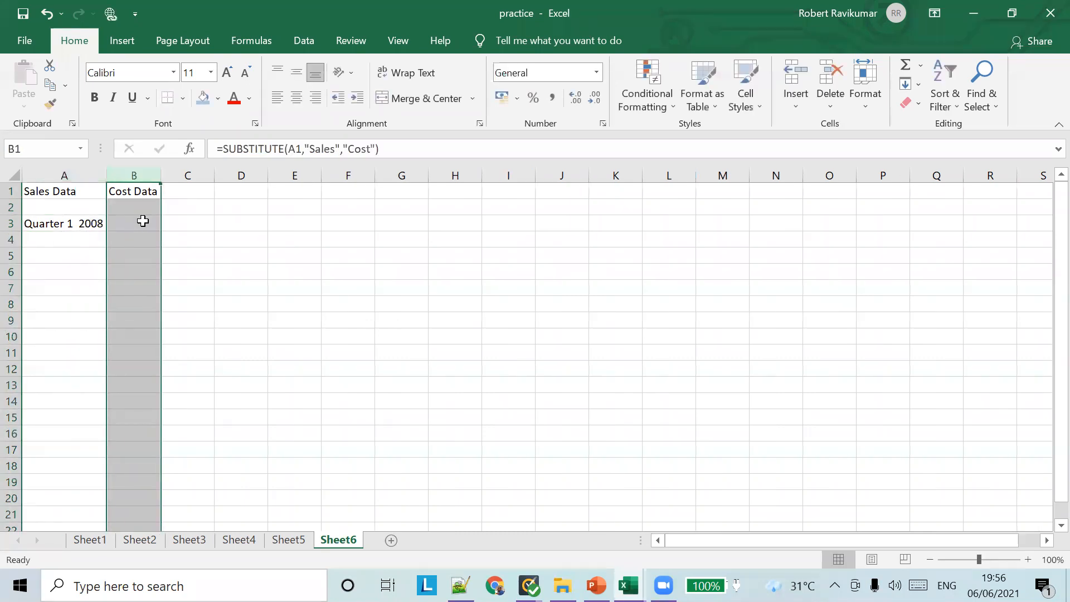
{"action": "left_click", "coordinate": [142, 226]}
{"action": "type", "text": "="}
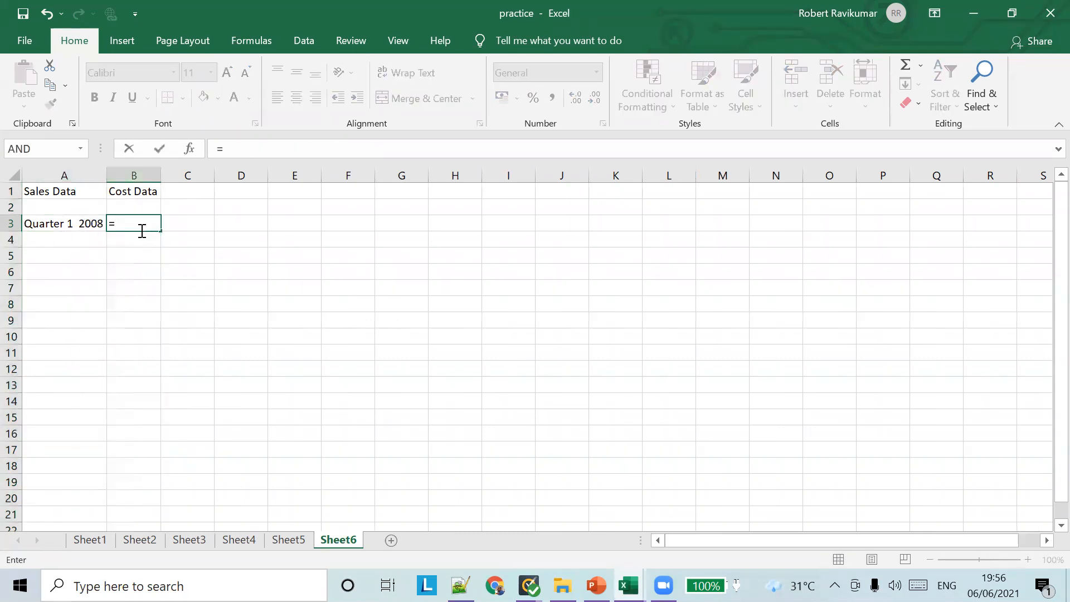
{"action": "type", "text": "SUB"}
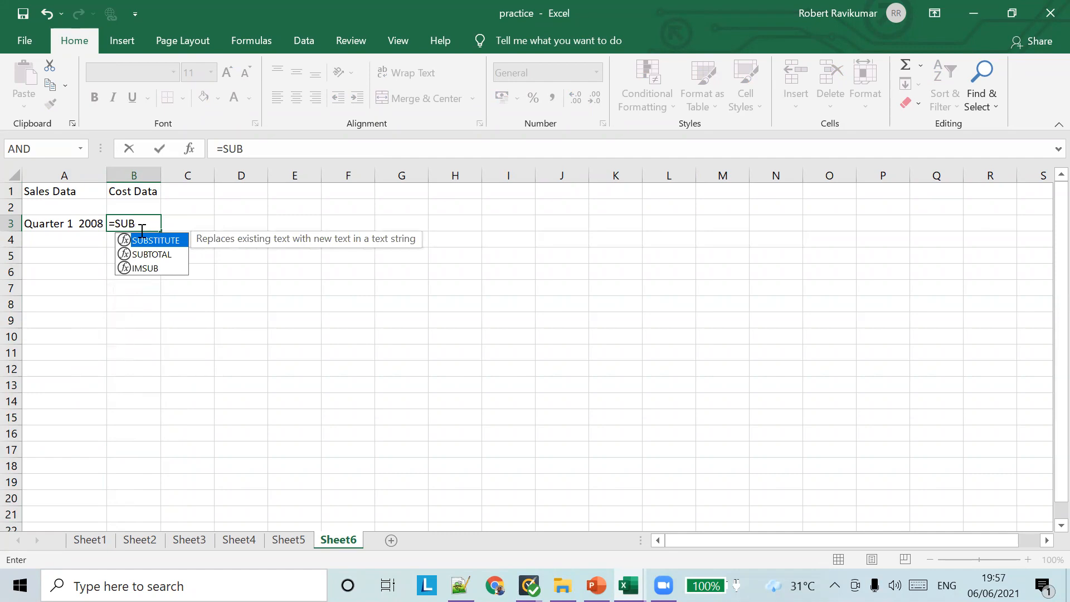
{"action": "double_click", "coordinate": [149, 244]}
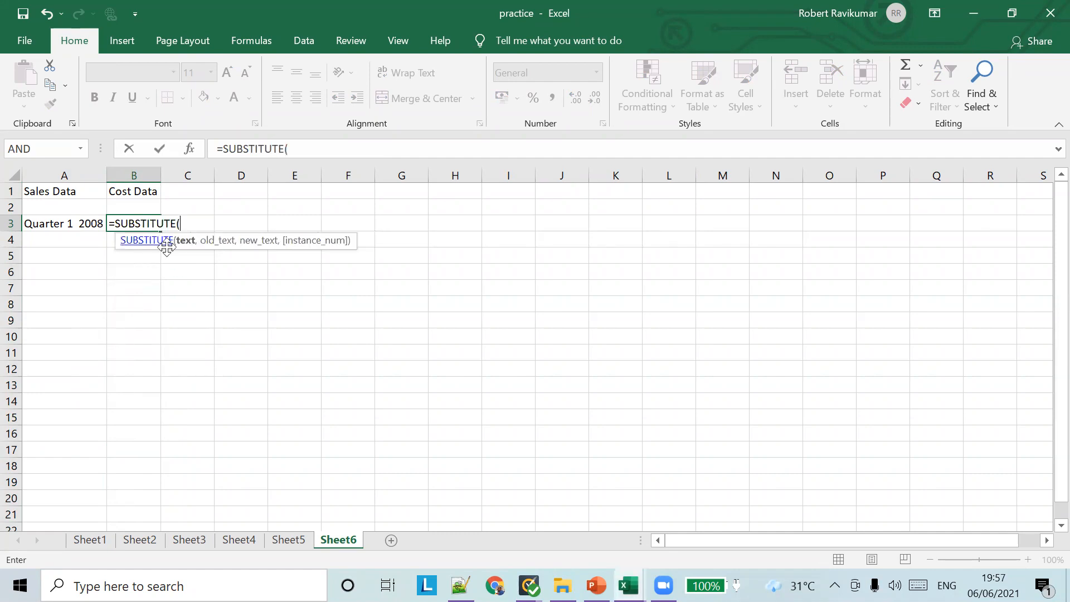
{"action": "key", "text": "alt+Tab"}
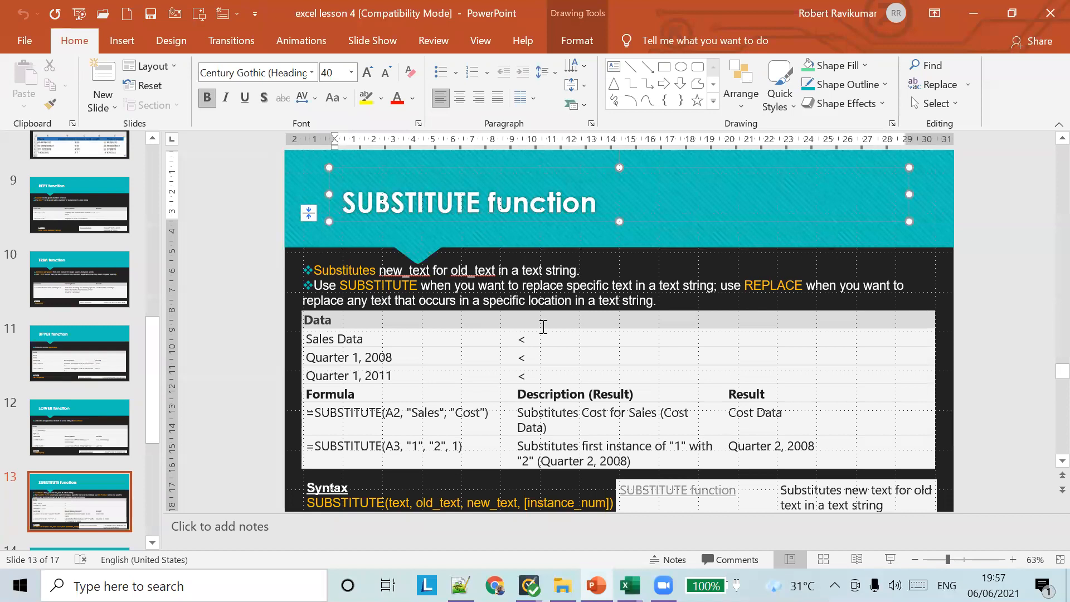
{"action": "key", "text": "alt+Tab"}
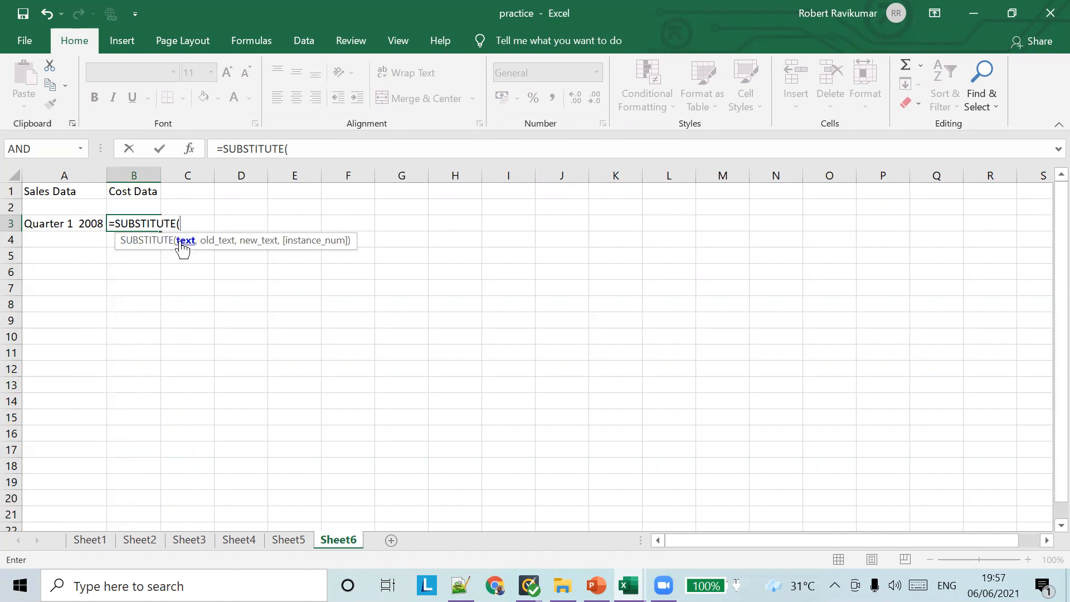
{"action": "left_click", "coordinate": [78, 223]}
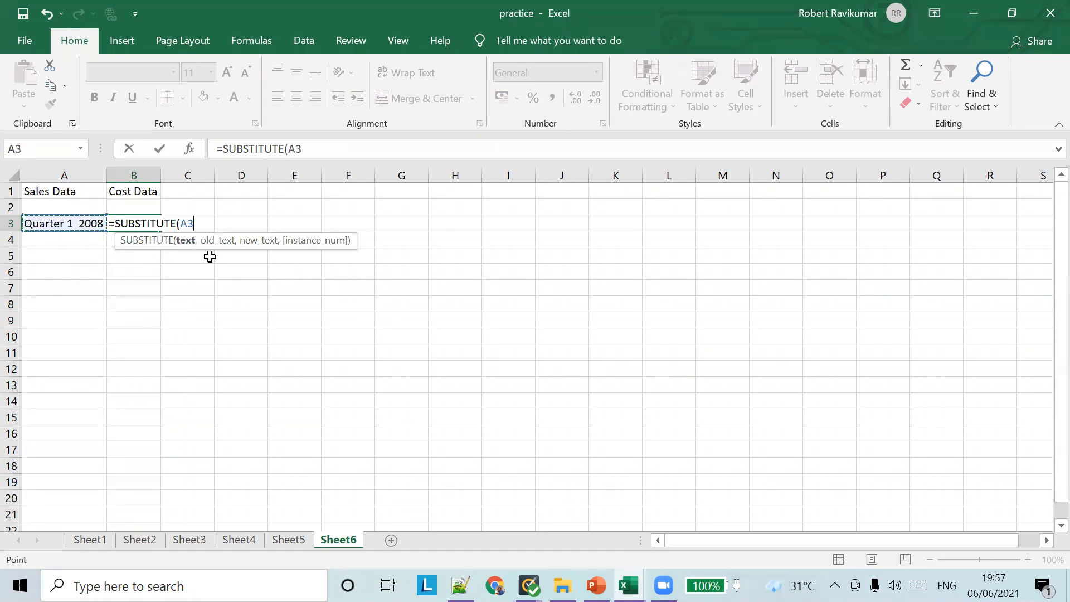
{"action": "type", "text": ","}
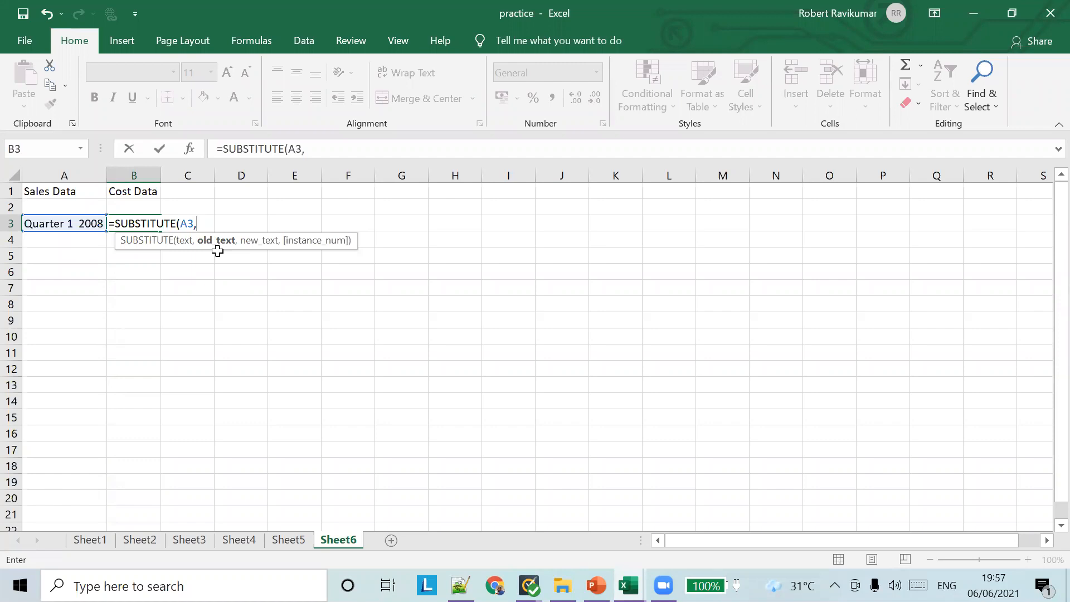
{"action": "type", "text": "\"\""}
{"action": "key", "text": "Return"}
{"action": "key", "text": "Return"}
{"action": "key", "text": "Left"}
{"action": "type", "text": "1\","}
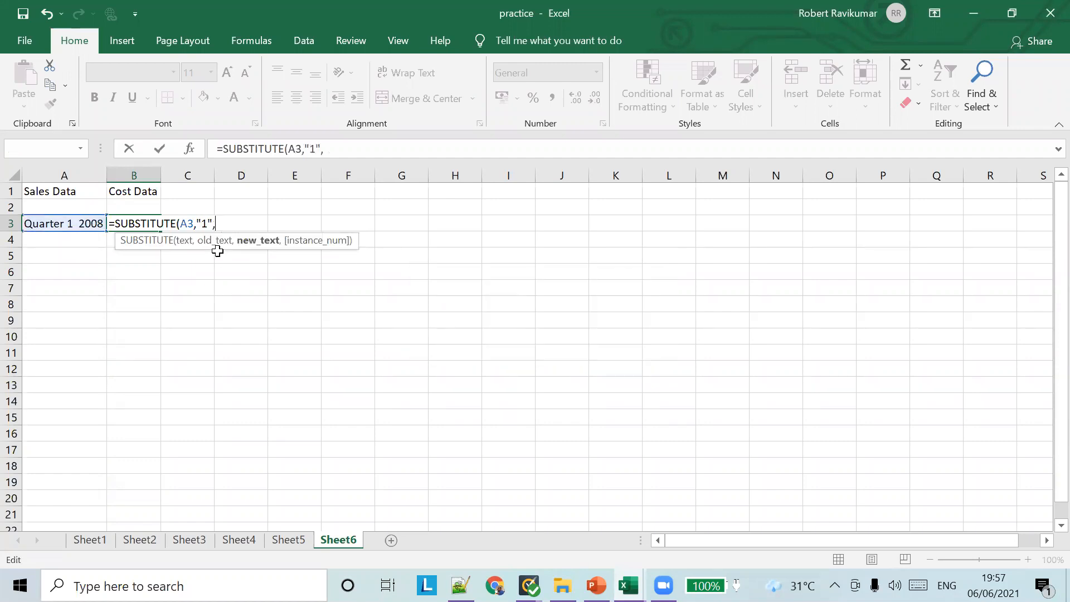
{"action": "type", "text": "\"\""}
{"action": "key", "text": "Left"}
{"action": "type", "text": "2\",1)"}
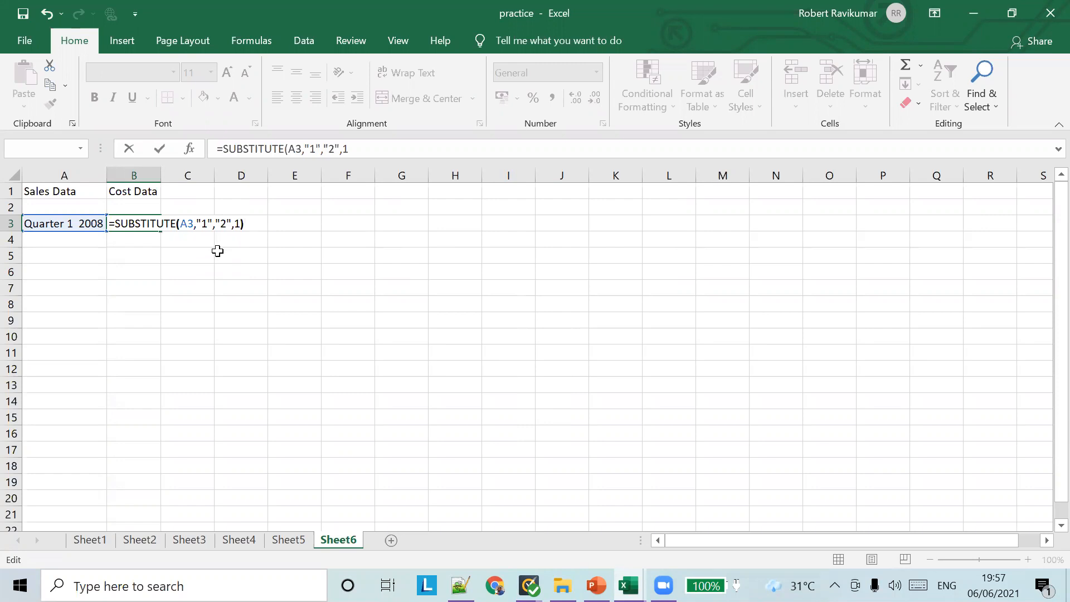
{"action": "key", "text": "Tab"}
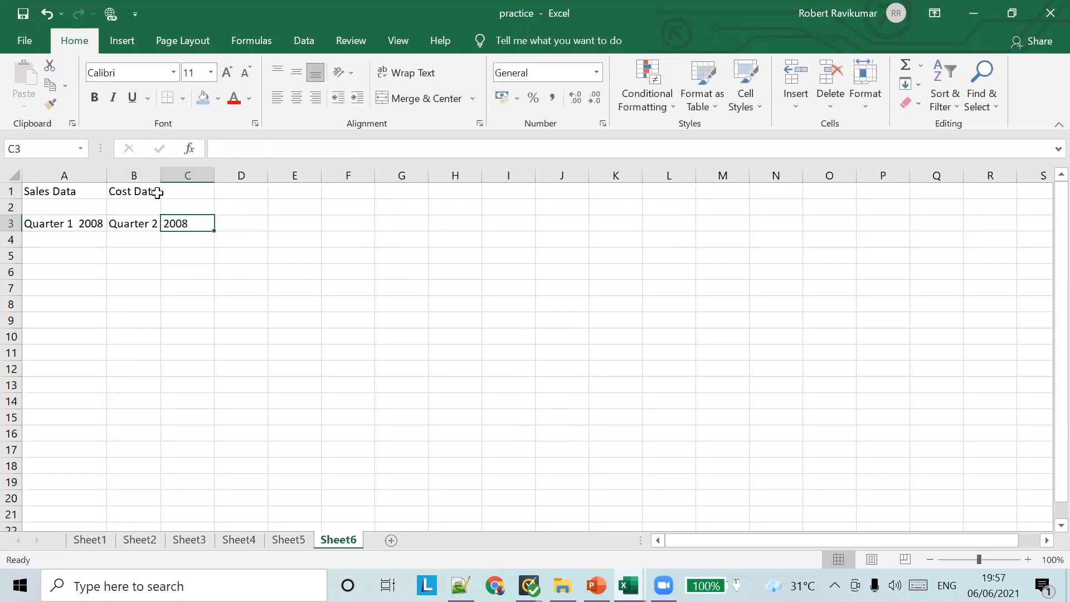
Autofit column B and change A3's year to 2011, so B3 shows Quarter 2 2011
{"action": "double_click", "coordinate": [158, 174]}
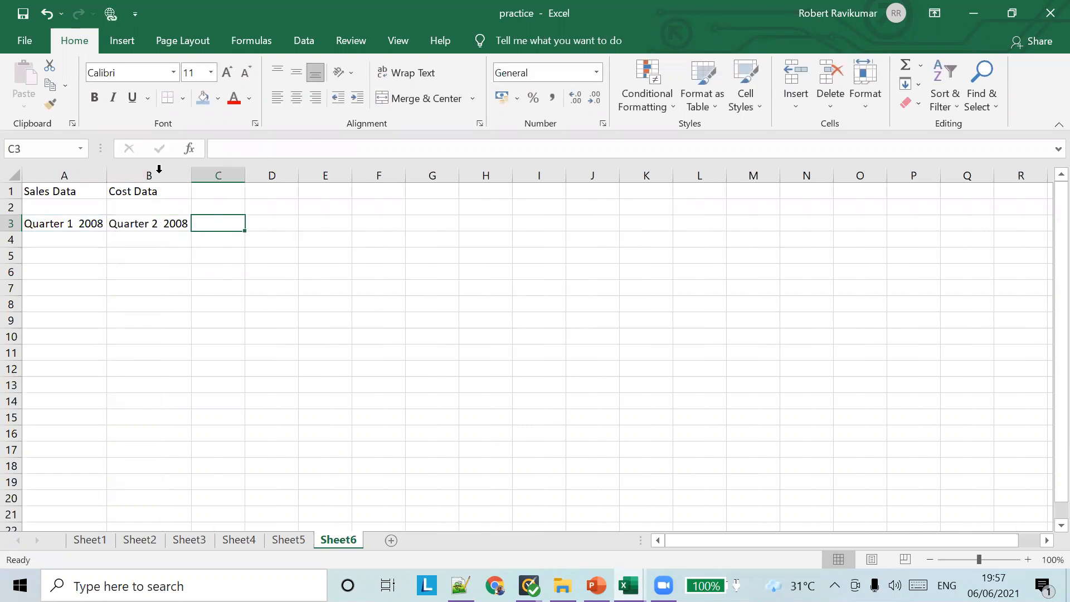
{"action": "left_click", "coordinate": [82, 223]}
{"action": "left_click_drag", "start_coordinate": [284, 149], "coordinate": [296, 148]}
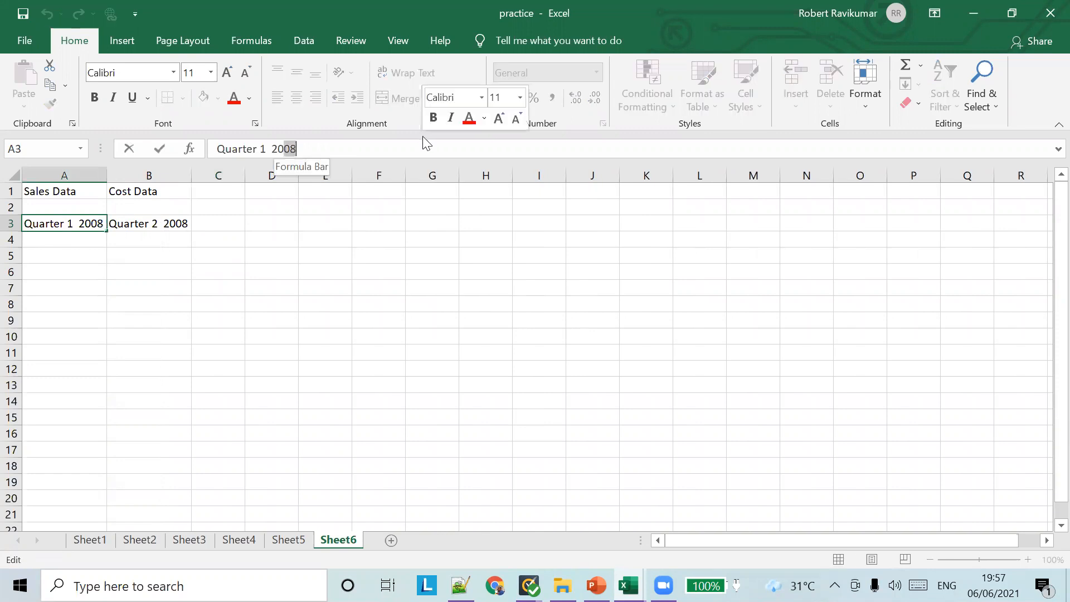
{"action": "type", "text": "11"}
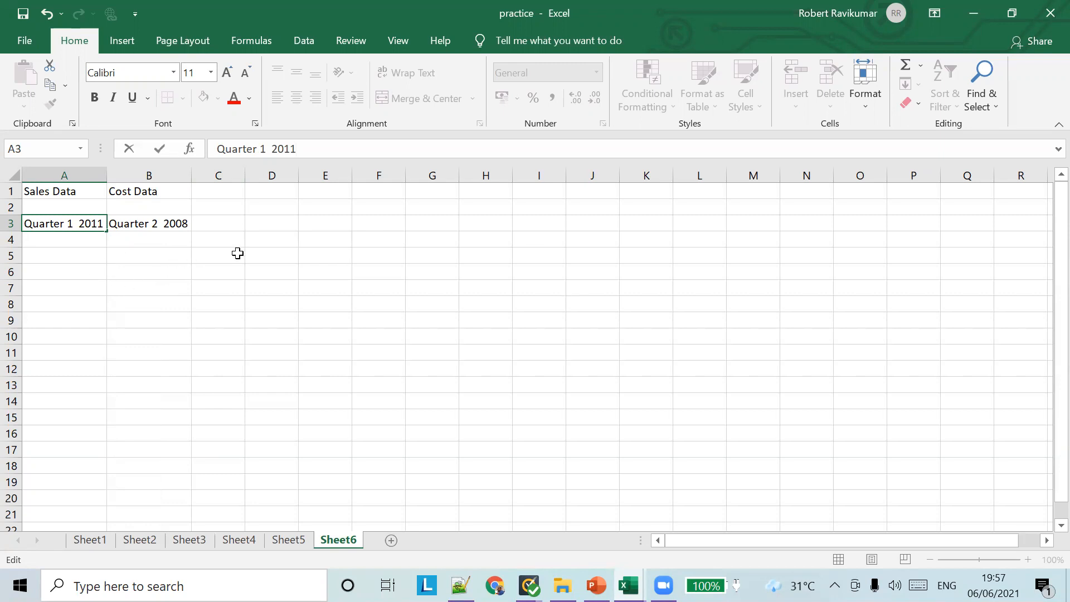
{"action": "key", "text": "Tab"}
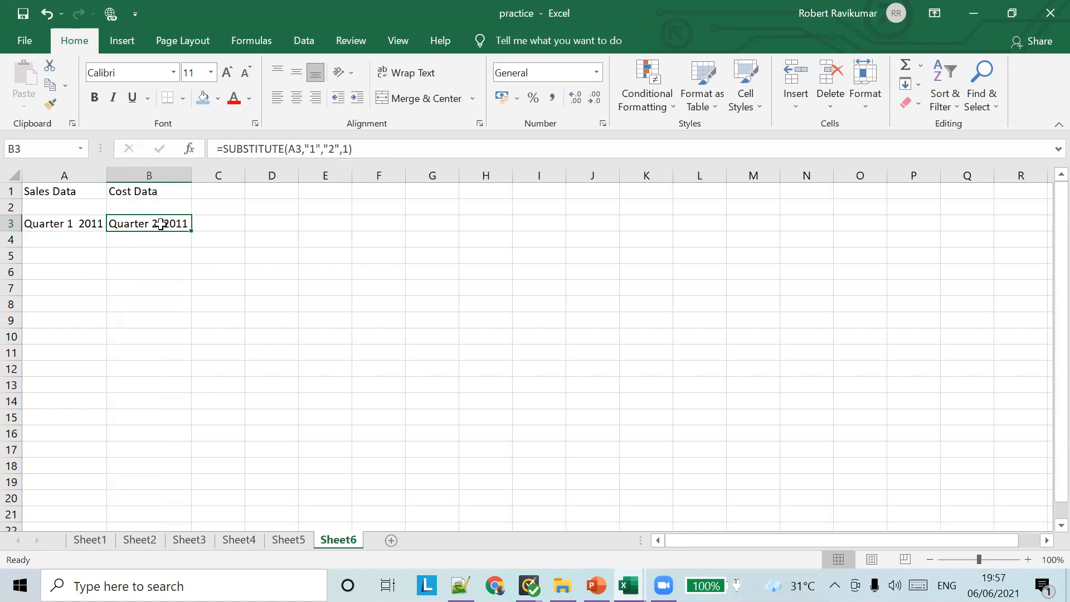
{"action": "left_click", "coordinate": [85, 224]}
{"action": "left_click", "coordinate": [167, 223]}
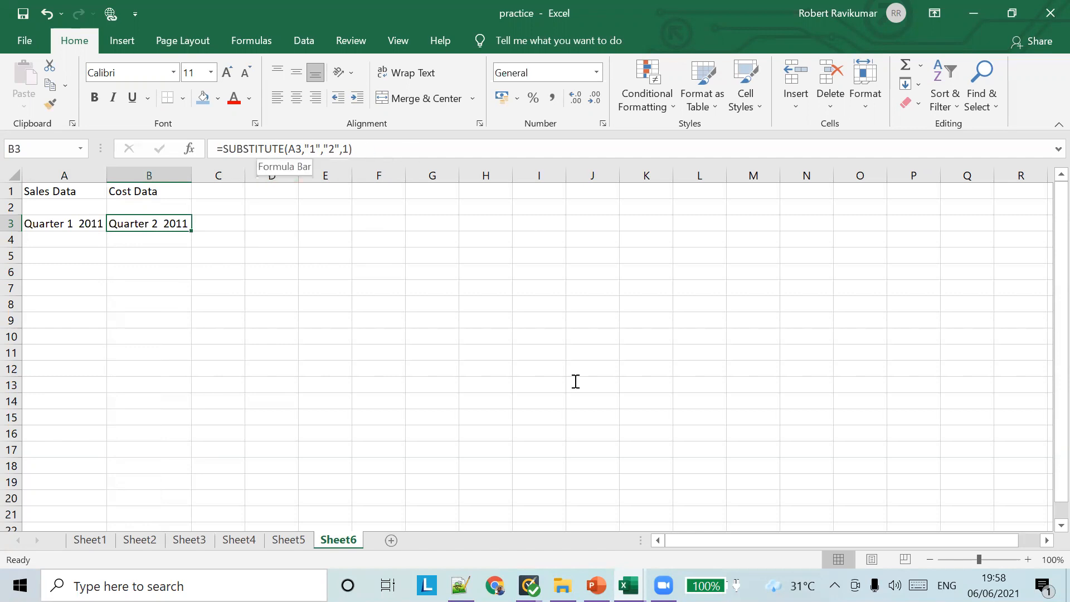
{"action": "key", "text": "alt+Tab"}
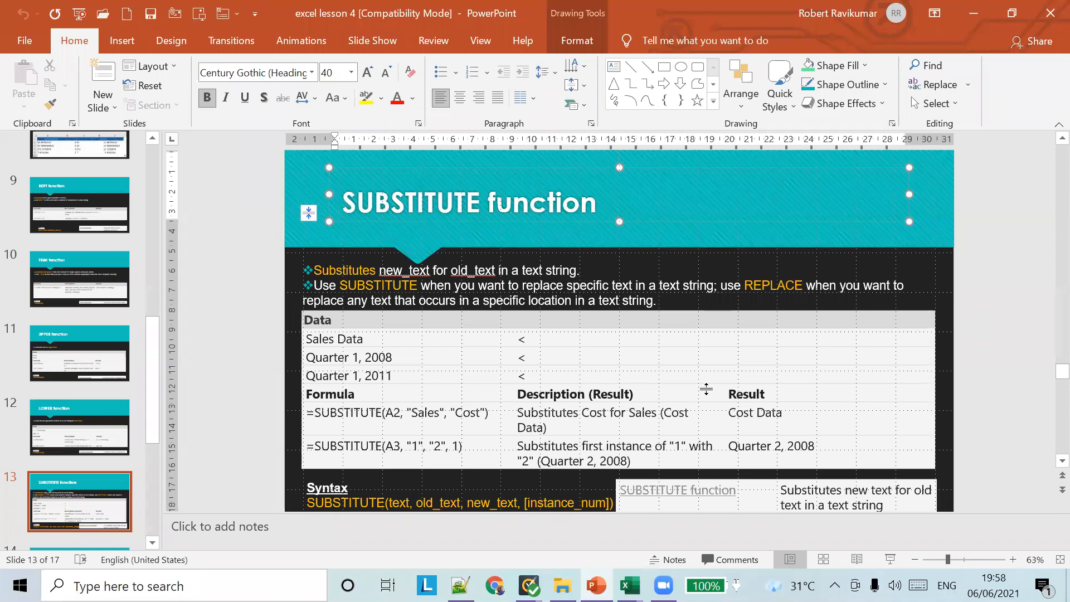
Go from the SUBSTITUTE slide back to the Excel practice workbook
{"action": "key", "text": "alt+Tab"}
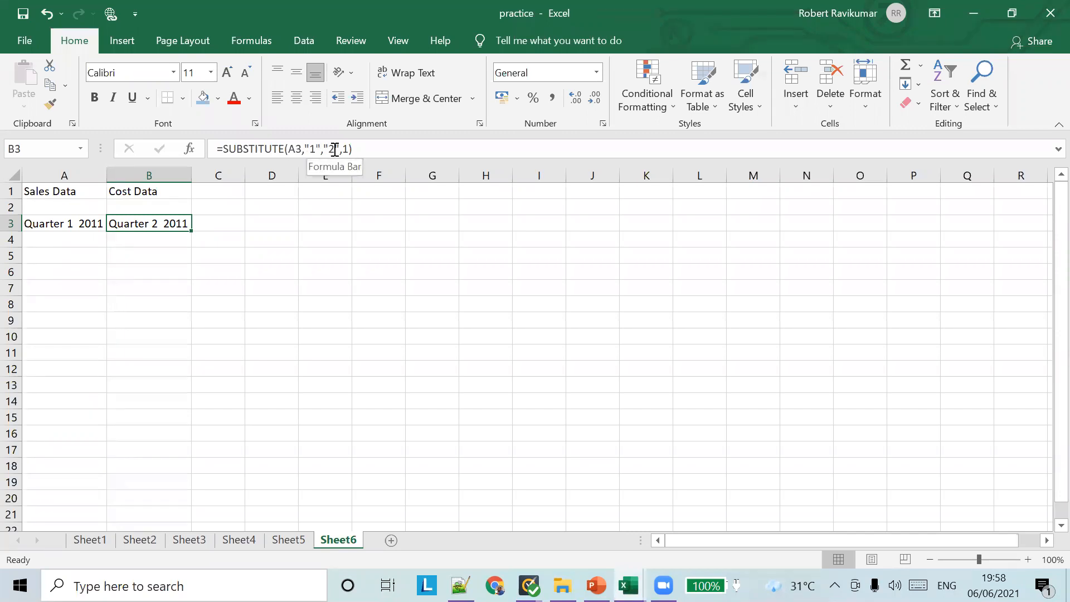
Begin =REPLACE() in B4, retyping it after misspelling the function name
{"action": "double_click", "coordinate": [152, 237]}
{"action": "type", "text": "=REP"}
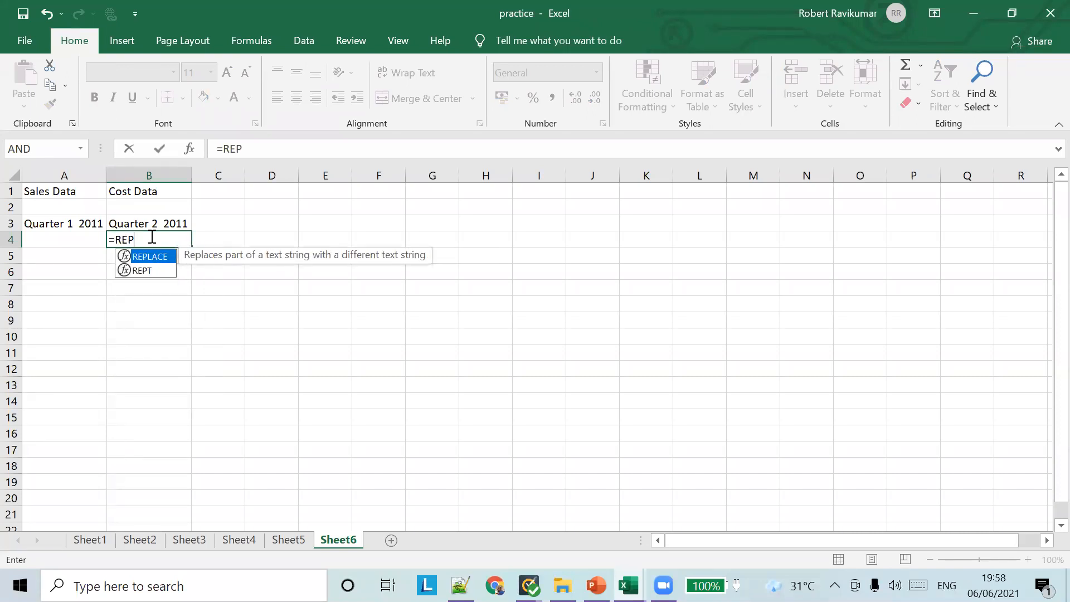
{"action": "type", "text": "LADE()"}
{"action": "key", "text": "Left"}
{"action": "key", "text": "BackSpace"}
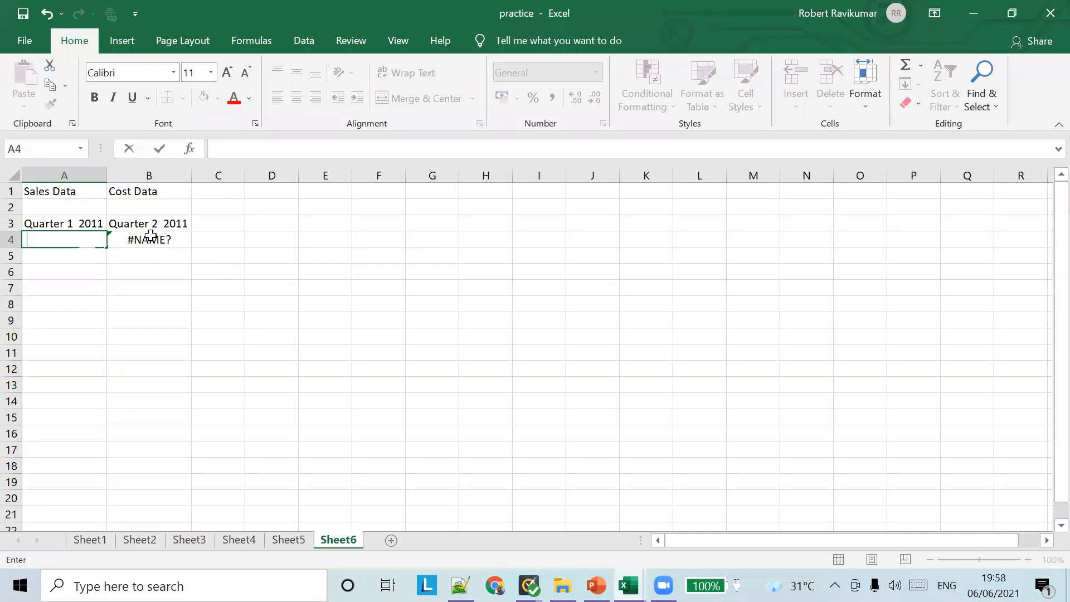
{"action": "left_click", "coordinate": [151, 235]}
{"action": "type", "text": "=REPK"}
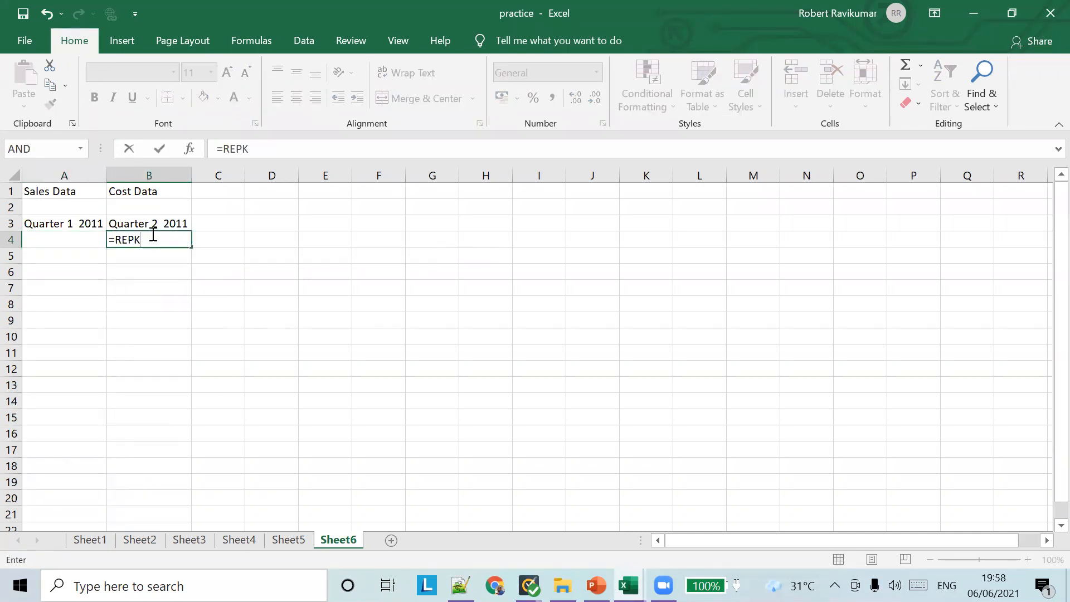
{"action": "key", "text": "BackSpace"}
{"action": "type", "text": "LA"}
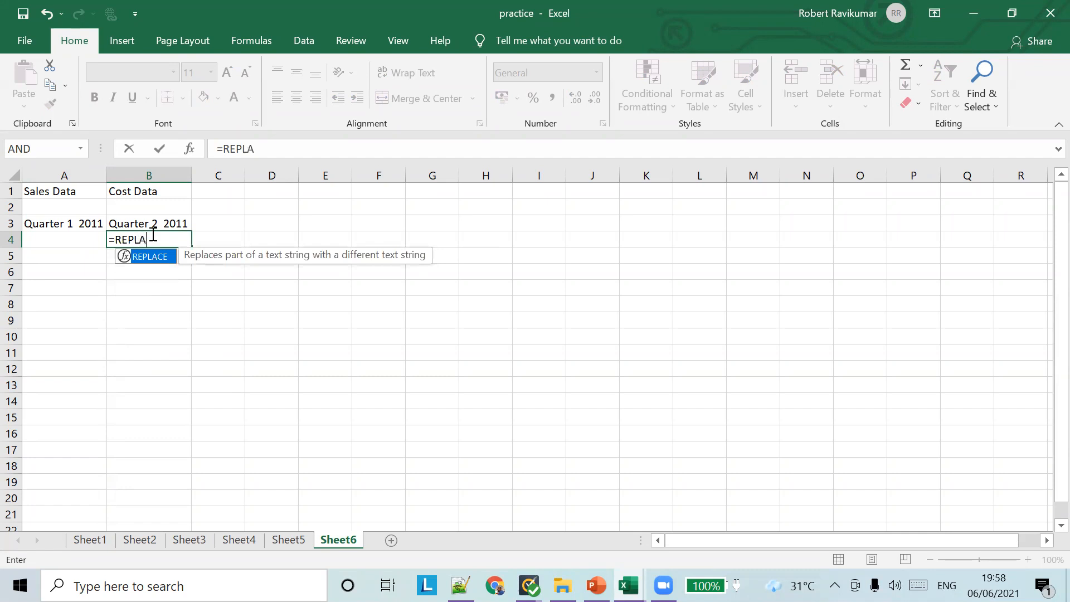
{"action": "type", "text": "CE()"}
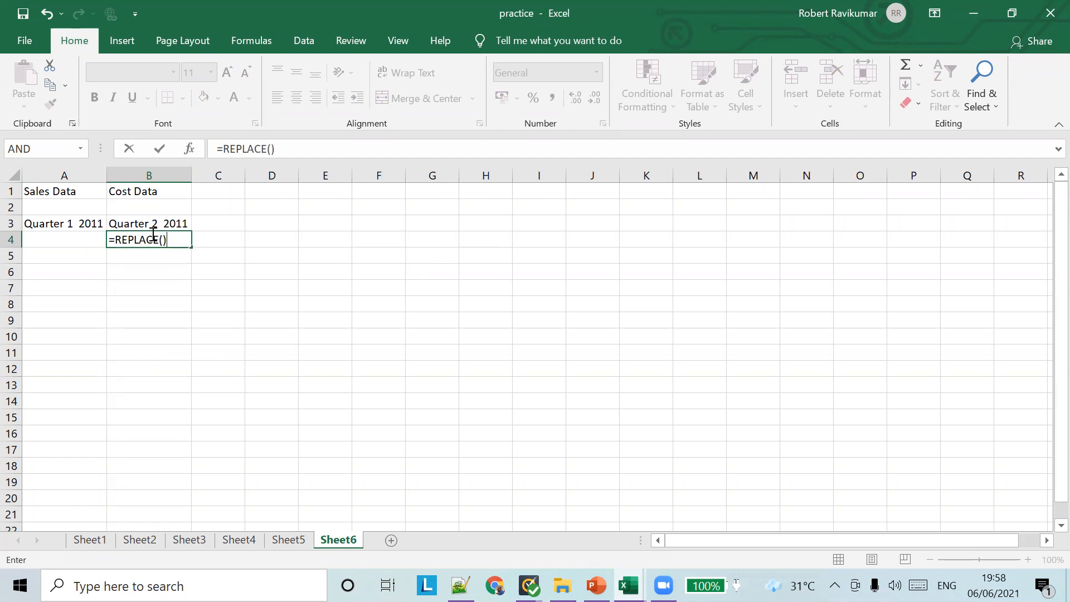
Fill in B4's REPLACE arguments A1, 6, 4 and "done", giving Salesdonea
{"action": "key", "text": "Return"}
{"action": "key", "text": "Return"}
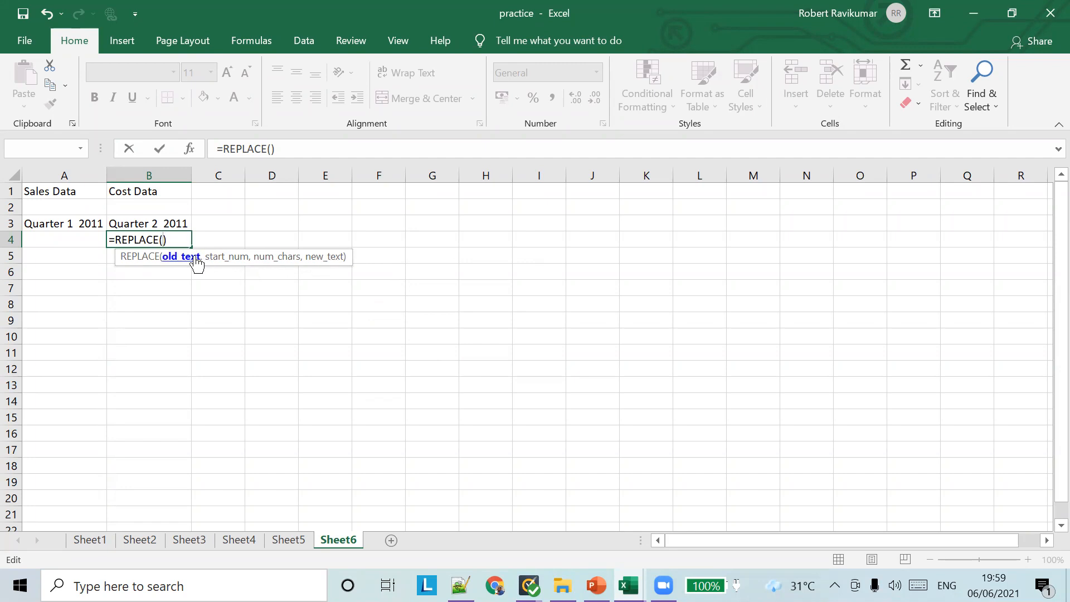
{"action": "type", "text": "A1"}
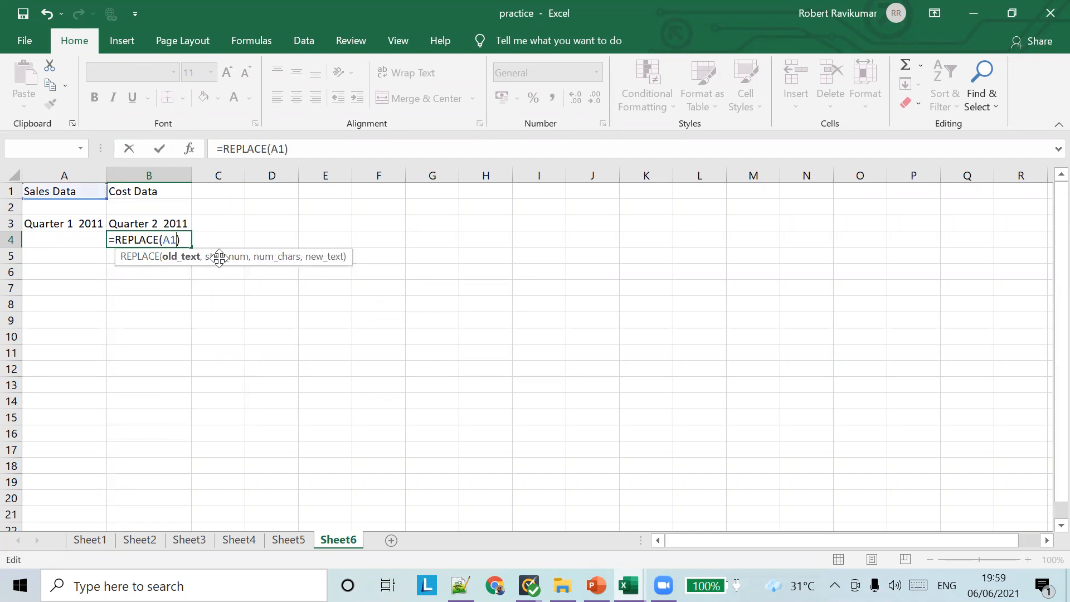
{"action": "type", "text": ","}
{"action": "type", "text": "6"}
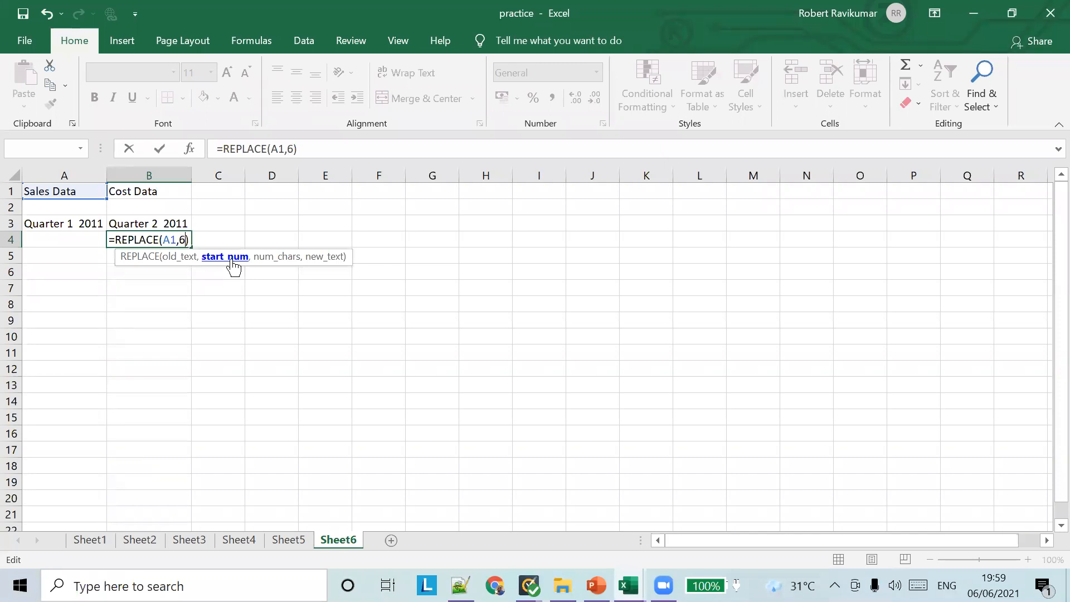
{"action": "type", "text": ",4"}
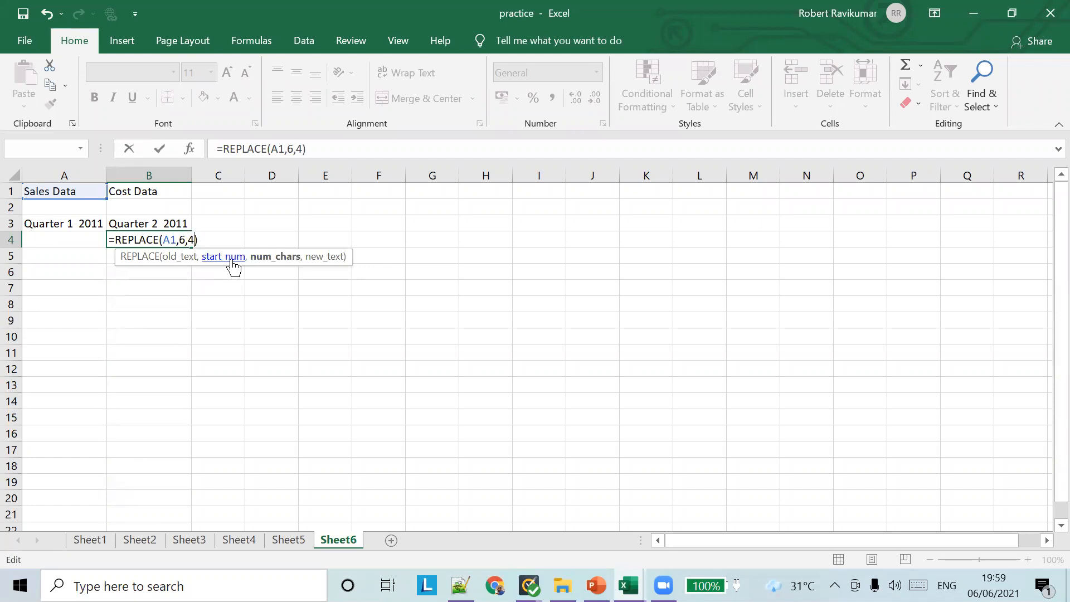
{"action": "type", "text": ",\"\""}
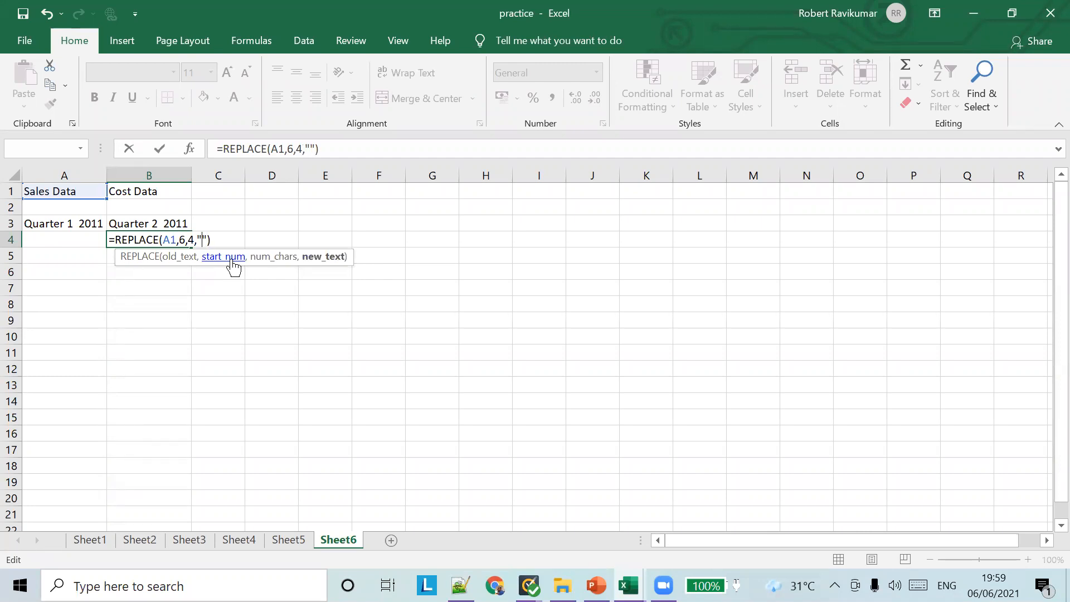
{"action": "type", "text": "dd"}
{"action": "key", "text": "BackSpace"}
{"action": "key", "text": "BackSpace"}
{"action": "type", "text": "done"}
{"action": "key", "text": "Tab"}
{"action": "left_click", "coordinate": [149, 244]}
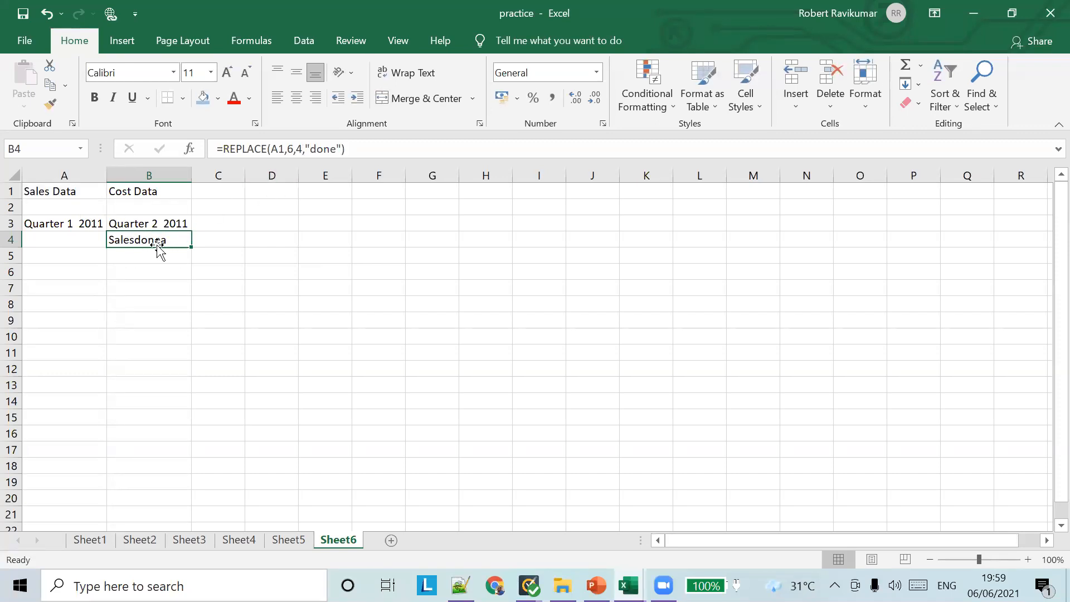
Change B4's REPLACE start to 7 and replacement text to "date", then reopen it
{"action": "left_click", "coordinate": [293, 149]}
{"action": "key", "text": "BackSpace"}
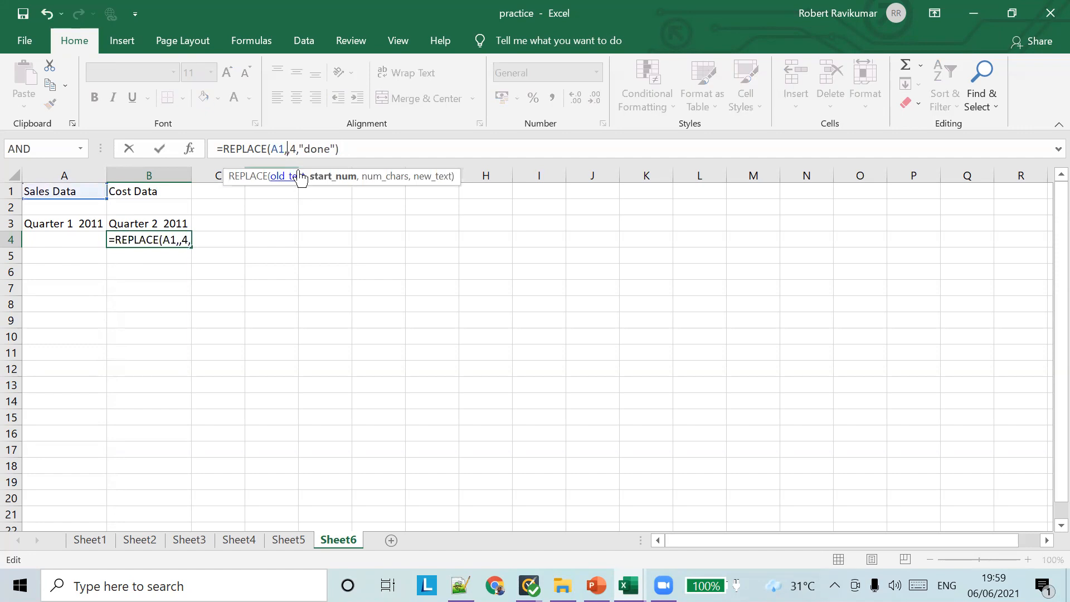
{"action": "type", "text": "7"}
{"action": "key", "text": "Right"}
{"action": "key", "text": "Right"}
{"action": "key", "text": "Right"}
{"action": "key", "text": "Right"}
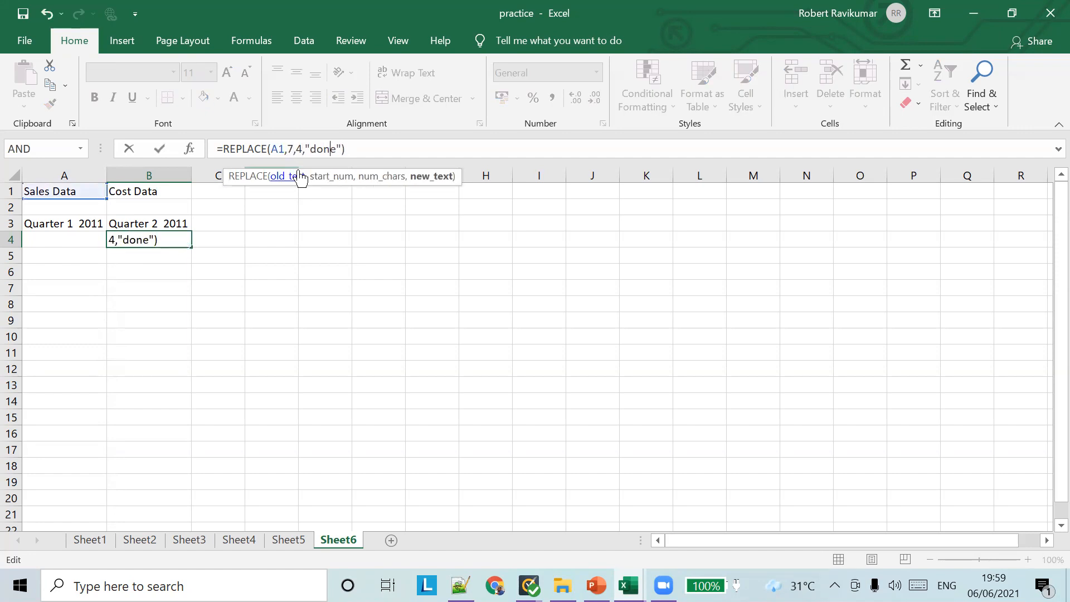
{"action": "key", "text": "shift+Left"}
{"action": "key", "text": "shift+Left"}
{"action": "key", "text": "shift+Left"}
{"action": "type", "text": "ate"}
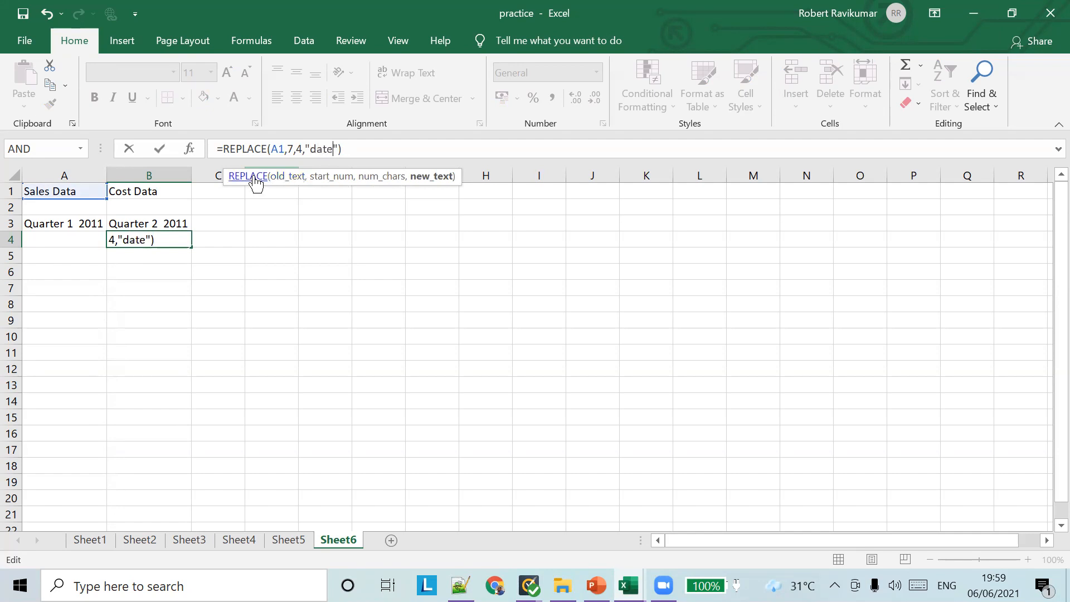
{"action": "key", "text": "Tab"}
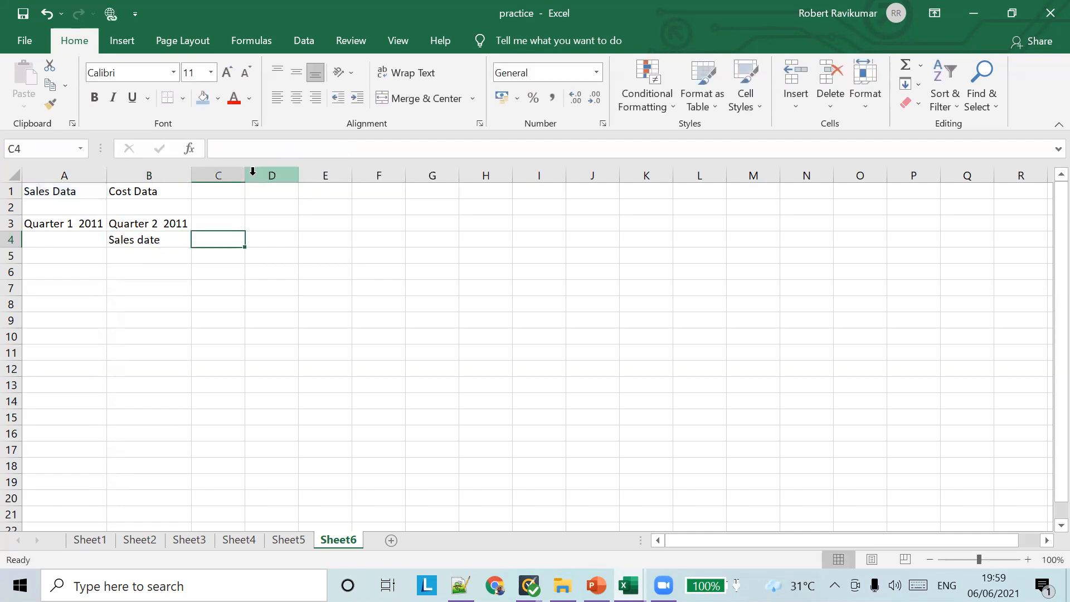
{"action": "left_click", "coordinate": [166, 244]}
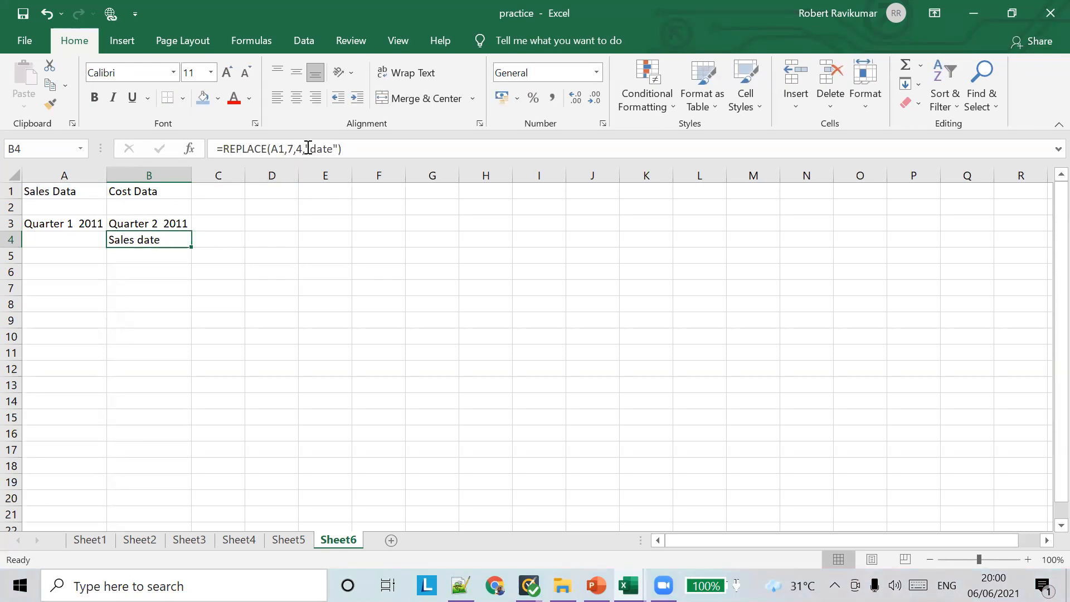
{"action": "left_click", "coordinate": [287, 149]}
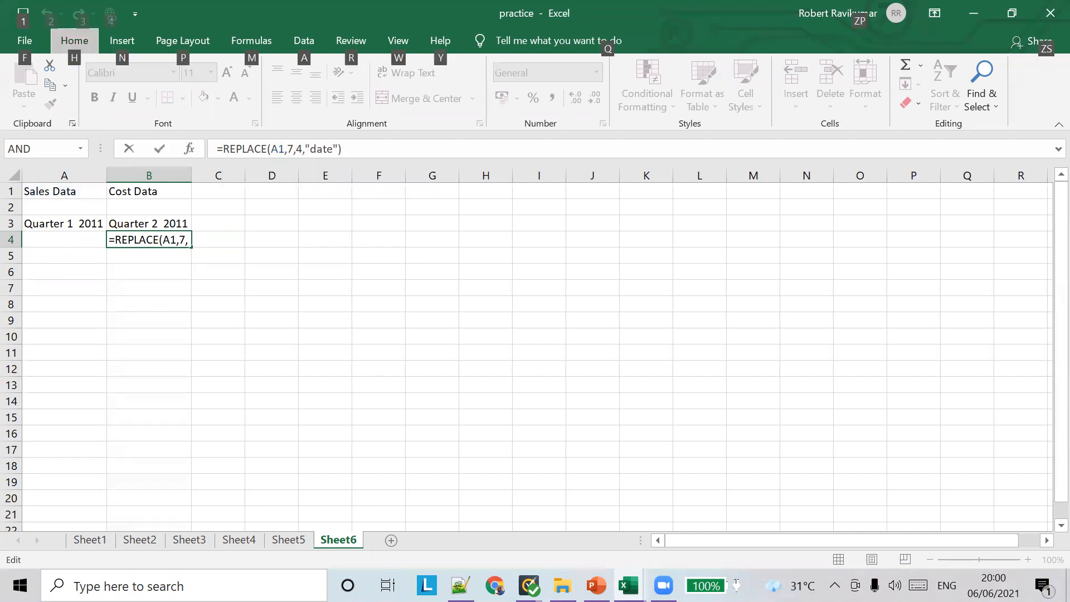
Show slide 14, CONCATENATE function, in PowerPoint and return to Excel
{"action": "key", "text": "alt+Tab"}
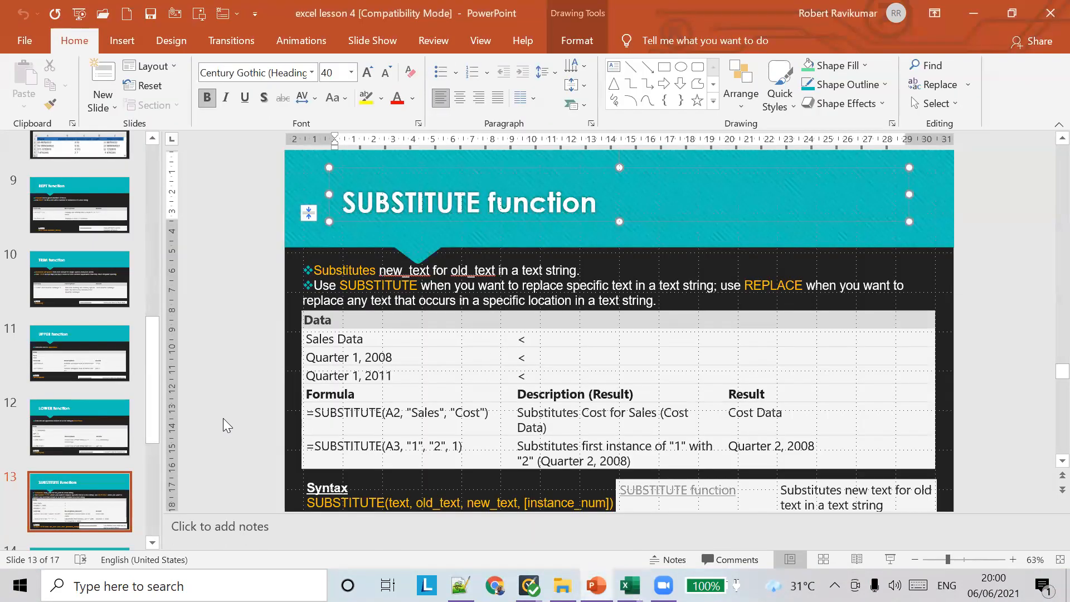
{"action": "left_click", "coordinate": [135, 437]}
{"action": "scroll", "coordinate": [131, 435], "scroll_direction": "down", "scroll_amount": 5}
{"action": "left_click", "coordinate": [87, 397]}
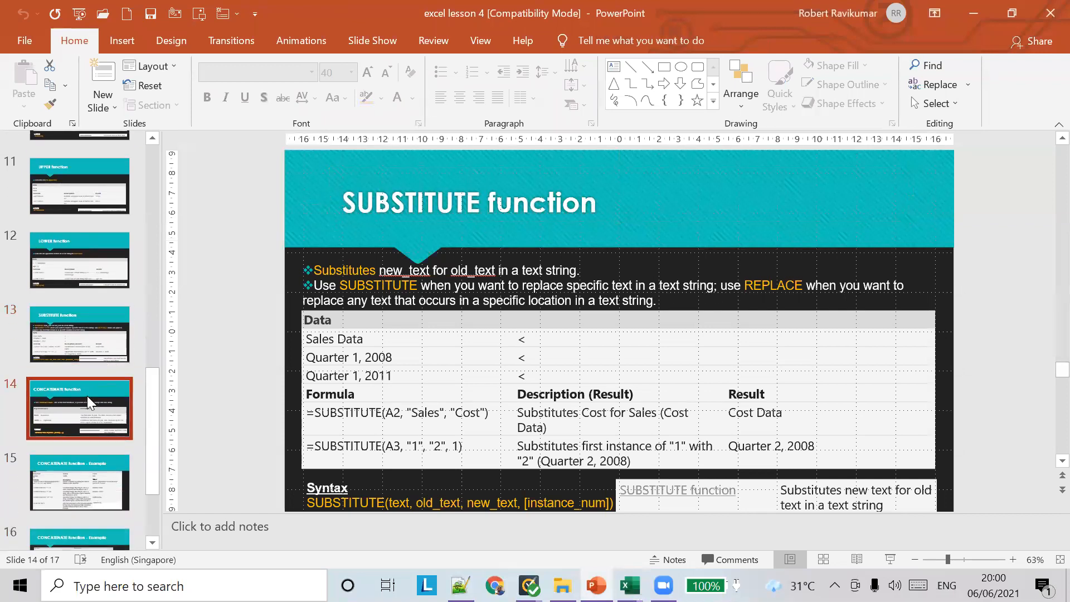
{"action": "scroll", "coordinate": [493, 341], "scroll_direction": "down", "scroll_amount": 1}
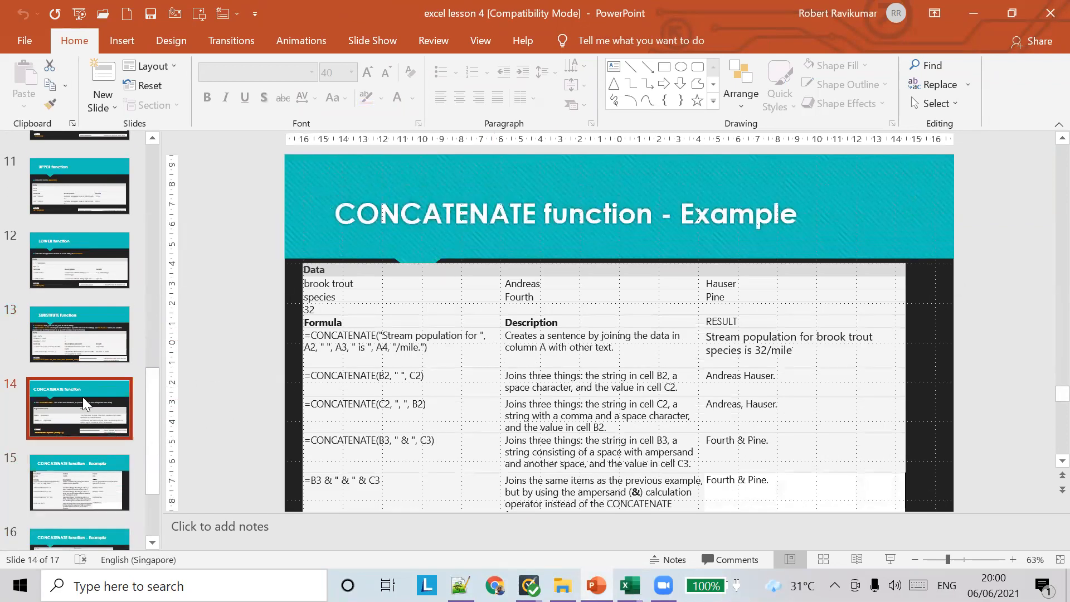
{"action": "left_click", "coordinate": [82, 397]}
{"action": "scroll", "coordinate": [104, 456], "scroll_direction": "down", "scroll_amount": 3}
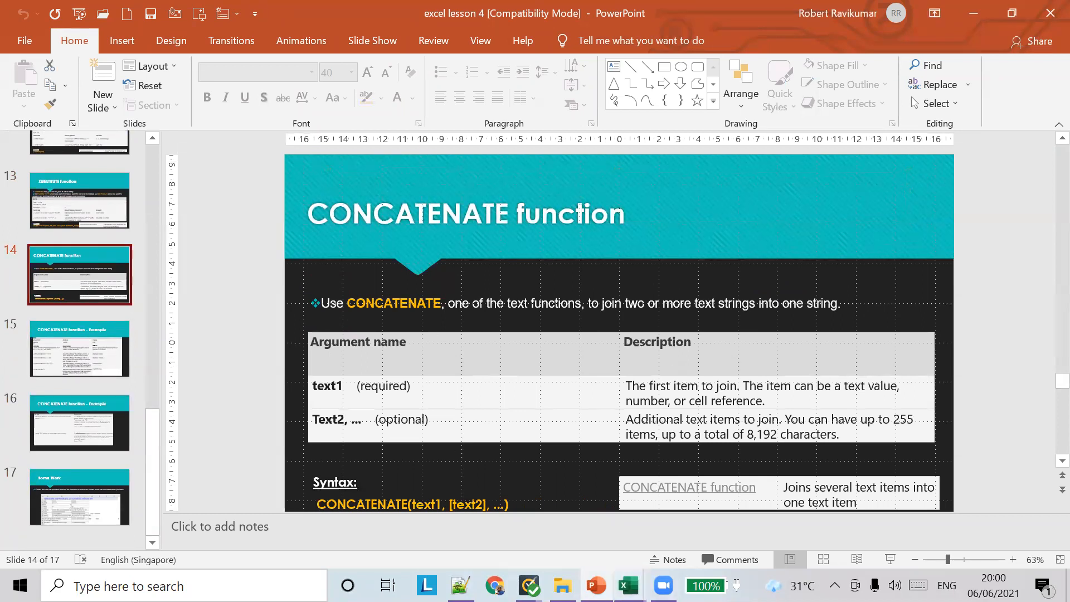
{"action": "mouse_move", "coordinate": [629, 585]}
{"action": "left_click", "coordinate": [545, 513]}
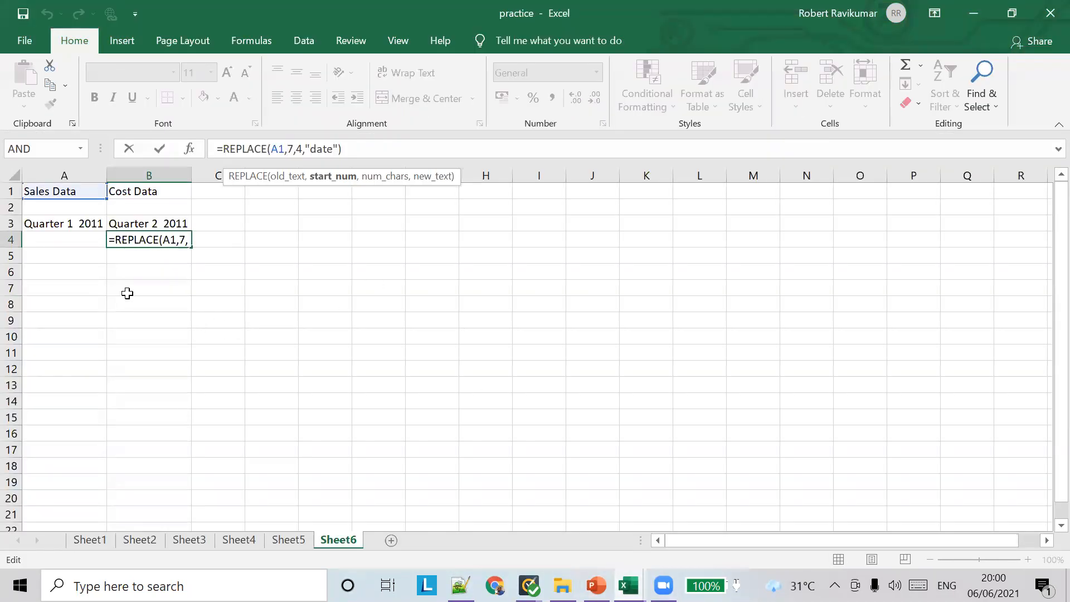
Cancel the stray edit of B4's REPLACE formula and move to A8
{"action": "left_click", "coordinate": [62, 289]}
{"action": "type", "text": "first"}
{"action": "key", "text": "BackSpace"}
{"action": "key", "text": "BackSpace"}
{"action": "key", "text": "BackSpace"}
{"action": "key", "text": "BackSpace"}
{"action": "key", "text": "BackSpace"}
{"action": "key", "text": "BackSpace"}
{"action": "key", "text": "BackSpace"}
{"action": "left_click", "coordinate": [53, 297]}
{"action": "key", "text": "Escape"}
{"action": "type", "text": "`"}
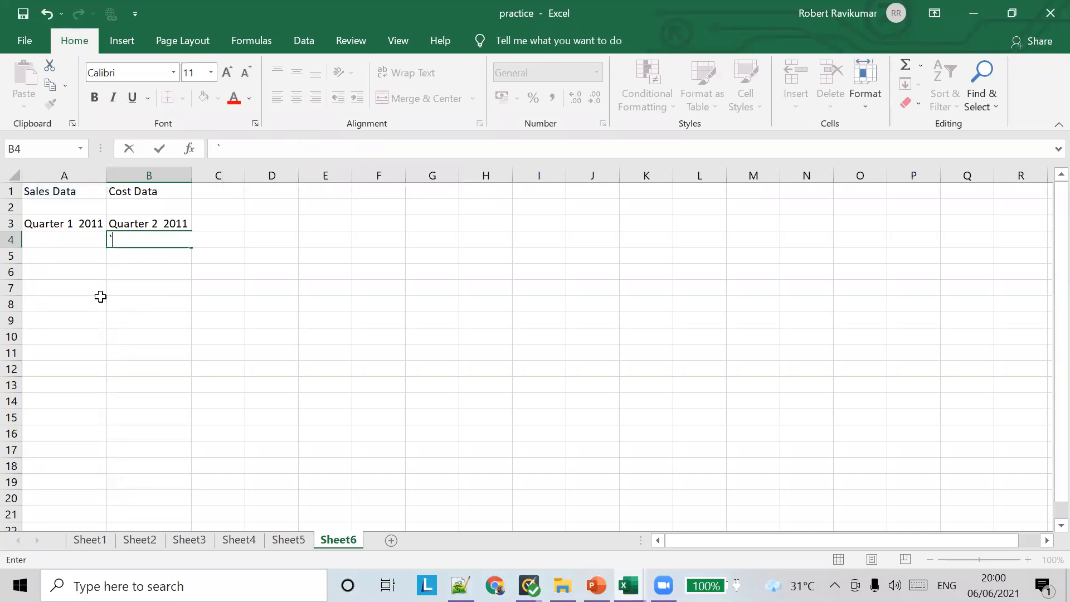
{"action": "left_click", "coordinate": [70, 306]}
Enter the headings First name in A8 and Last Name in B8
{"action": "type", "text": "F"}
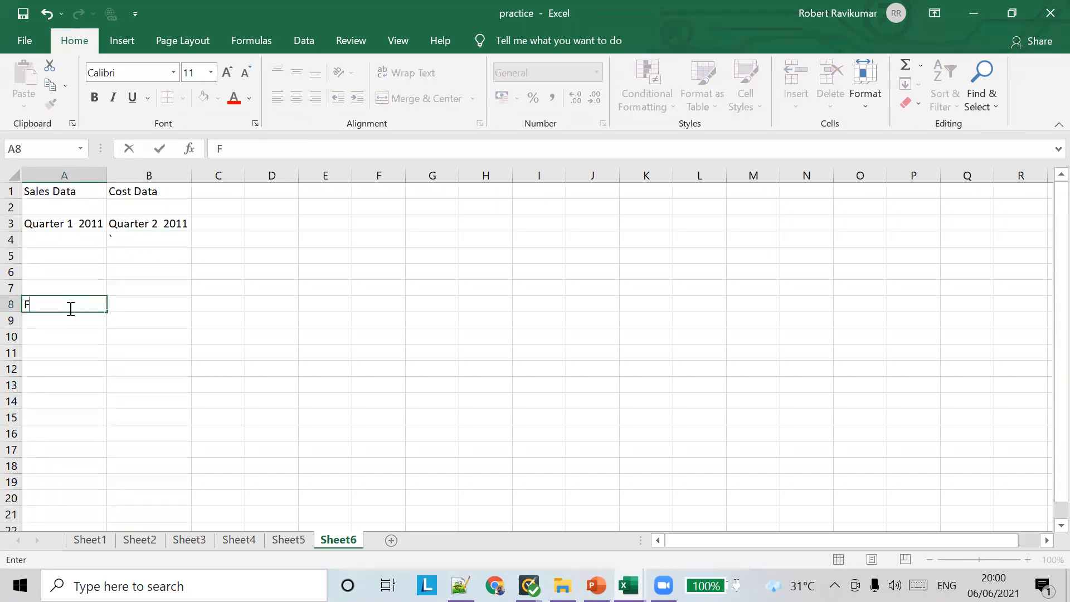
{"action": "type", "text": "irst name"}
{"action": "key", "text": "Tab"}
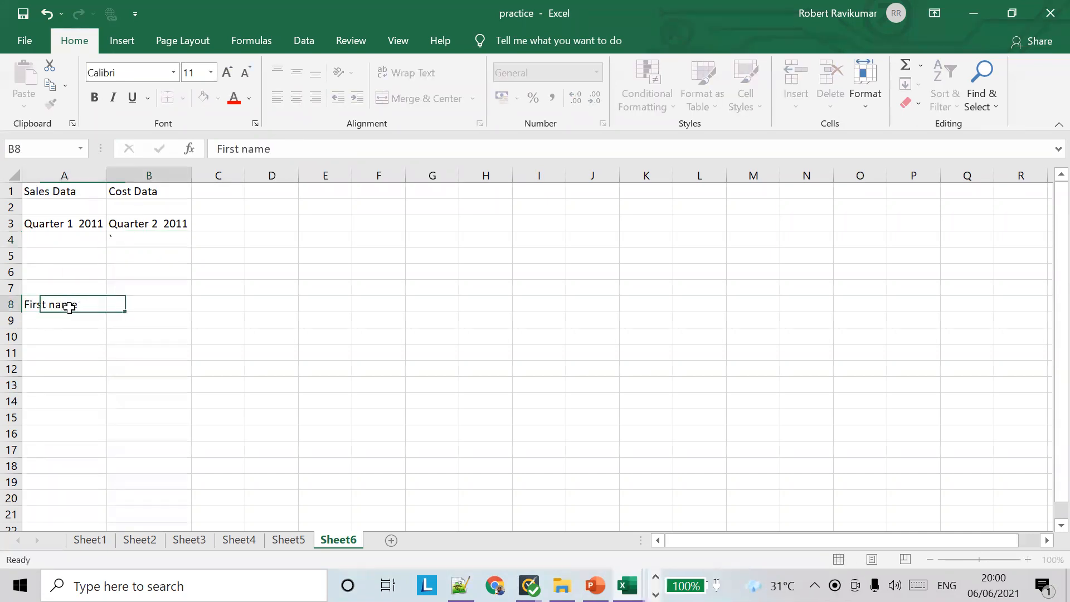
{"action": "type", "text": "Last Name"}
{"action": "key", "text": "Tab"}
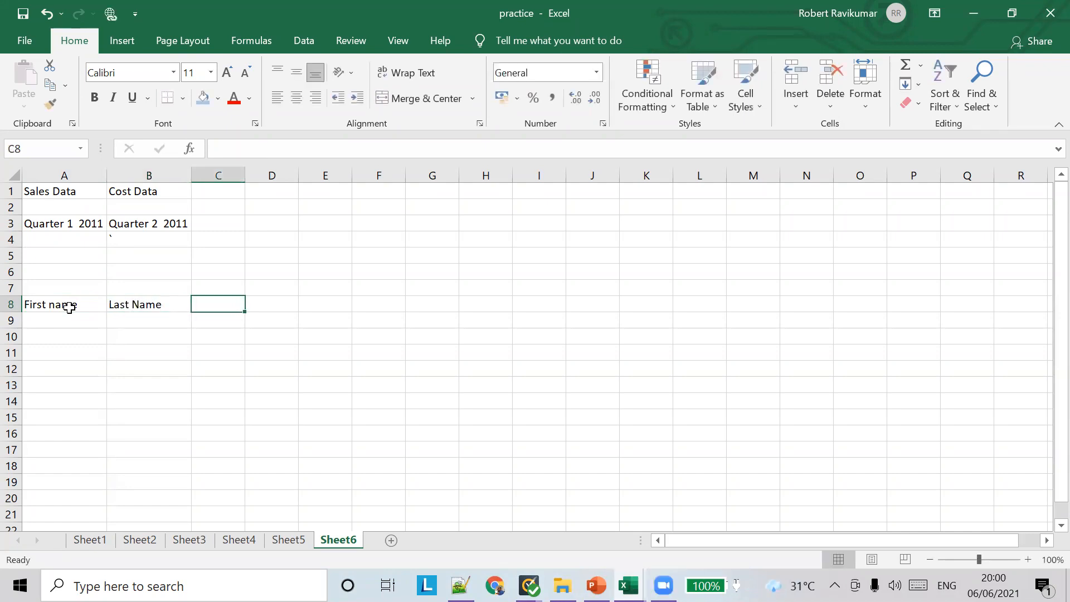
{"action": "left_click", "coordinate": [247, 175]}
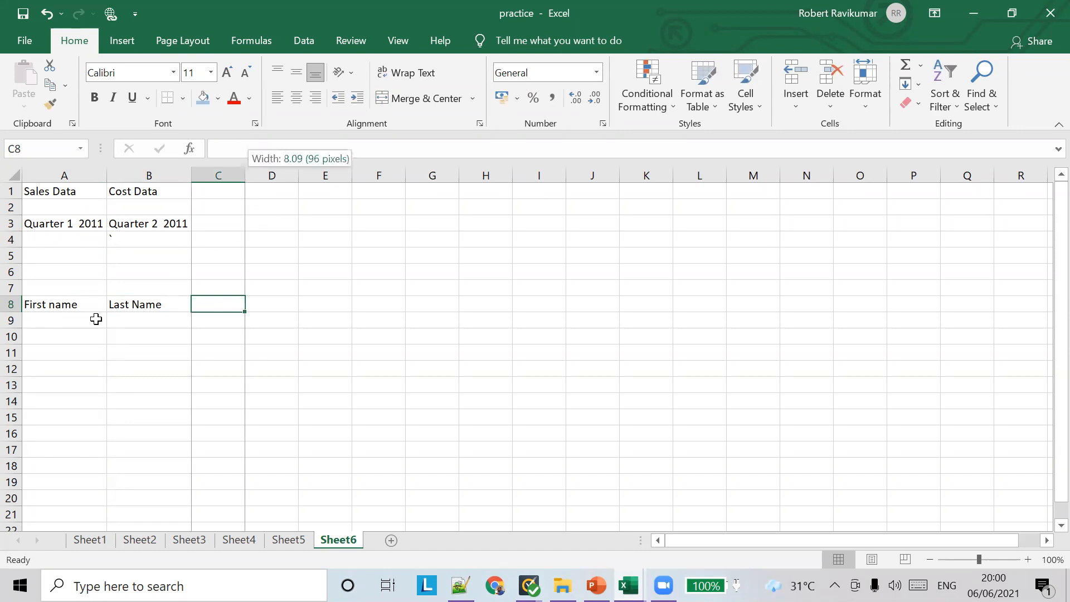
Enter two sample first and last name pairs in A9:B10
{"action": "left_click", "coordinate": [84, 324]}
{"action": "type", "text": "tom"}
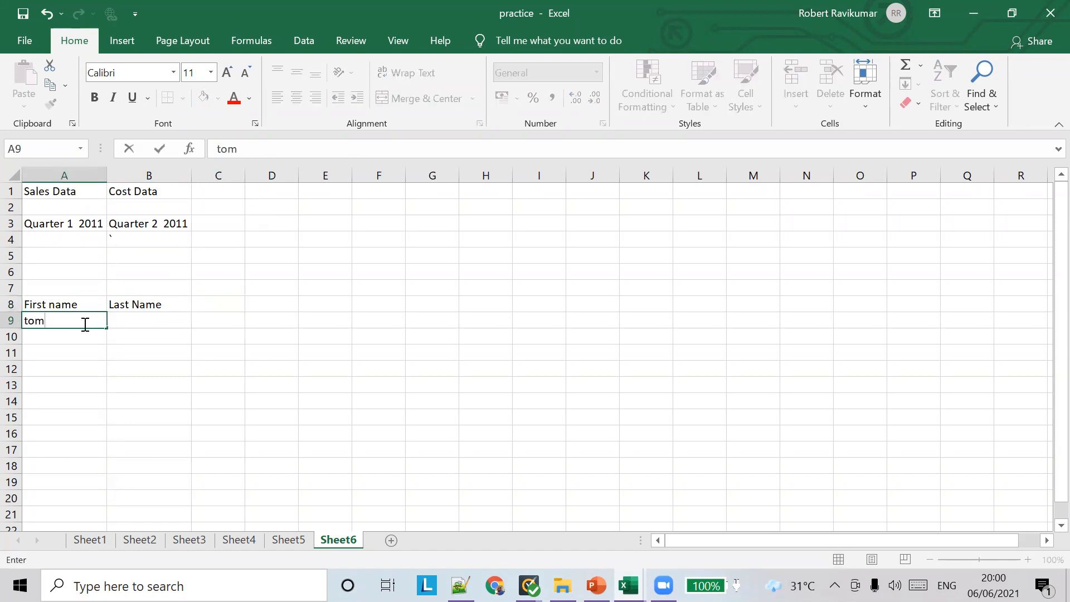
{"action": "key", "text": "Tab"}
{"action": "type", "text": "curise"}
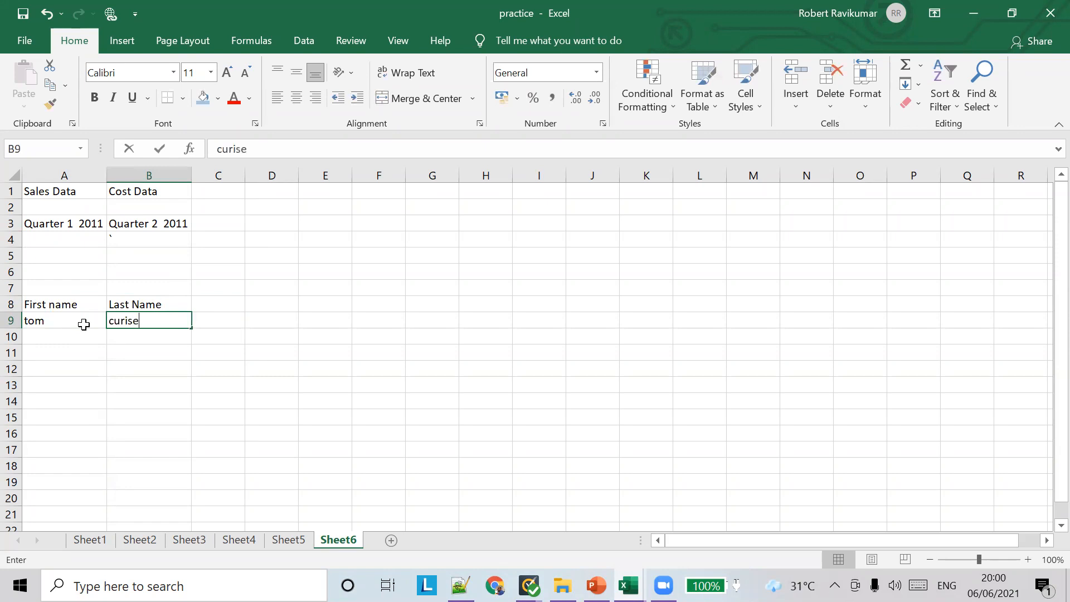
{"action": "key", "text": "BackSpace"}
{"action": "key", "text": "BackSpace"}
{"action": "key", "text": "BackSpace"}
{"action": "key", "text": "BackSpace"}
{"action": "type", "text": "ruise"}
{"action": "key", "text": "Return"}
{"action": "key", "text": "Left"}
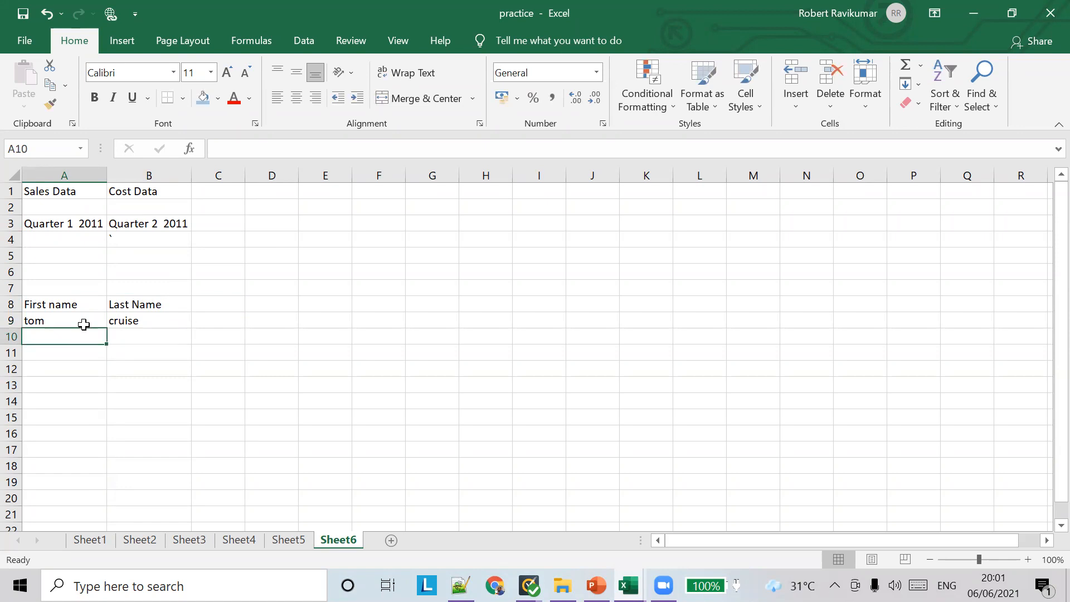
{"action": "type", "text": "tom"}
{"action": "key", "text": "Tab"}
{"action": "type", "text": "harry"}
{"action": "key", "text": "Return"}
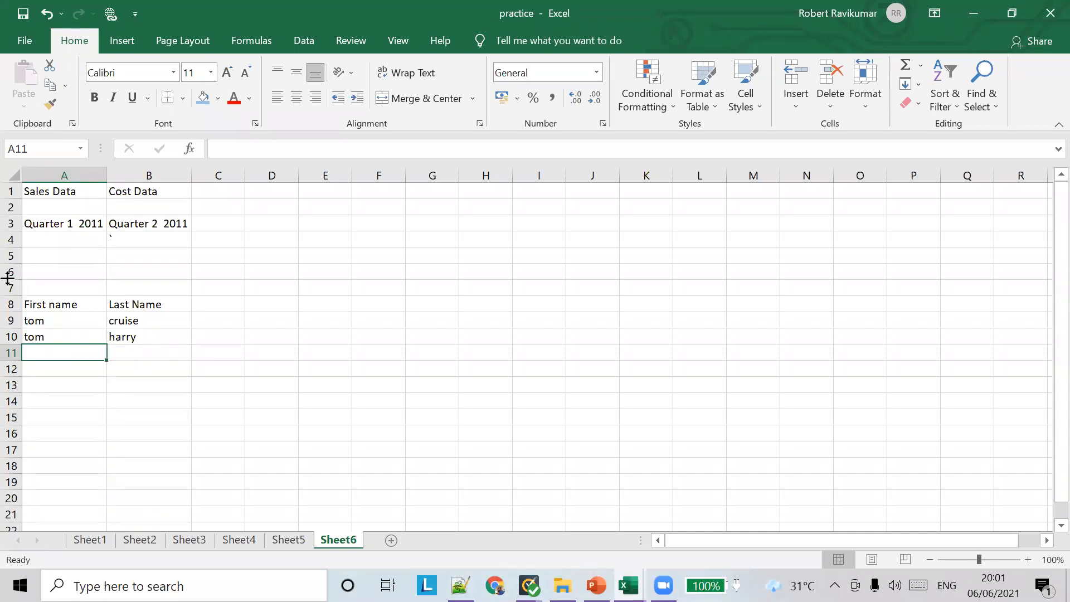
{"action": "type", "text": "da"}
{"action": "key", "text": "BackSpace"}
{"action": "key", "text": "BackSpace"}
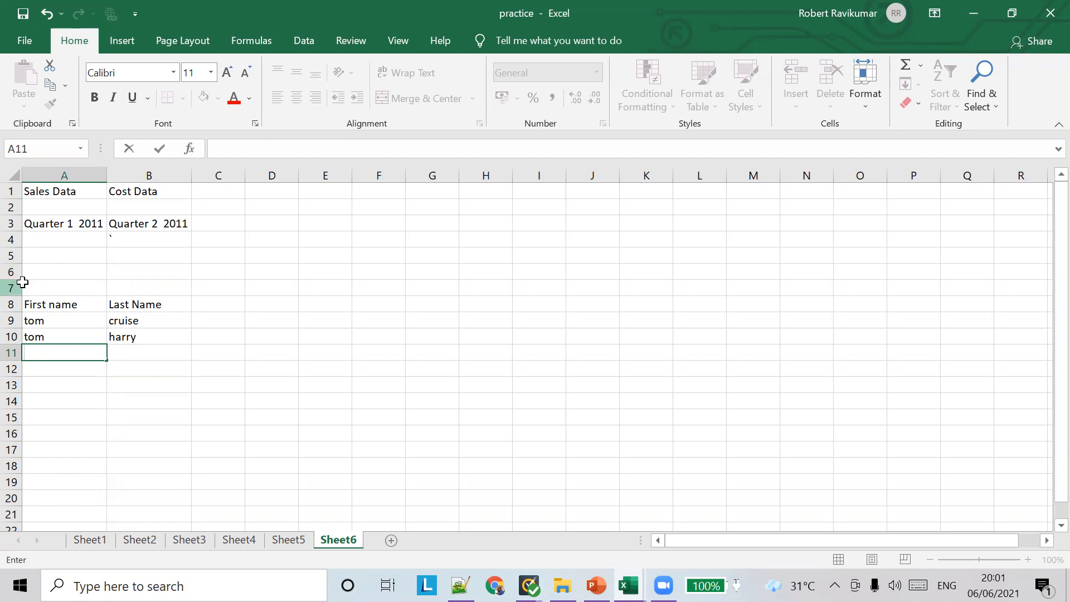
Enter =CONCATENATE(A9,B9) in C9, correcting an initial #NAME? entry
{"action": "left_click", "coordinate": [222, 320]}
{"action": "type", "text": "=CON"}
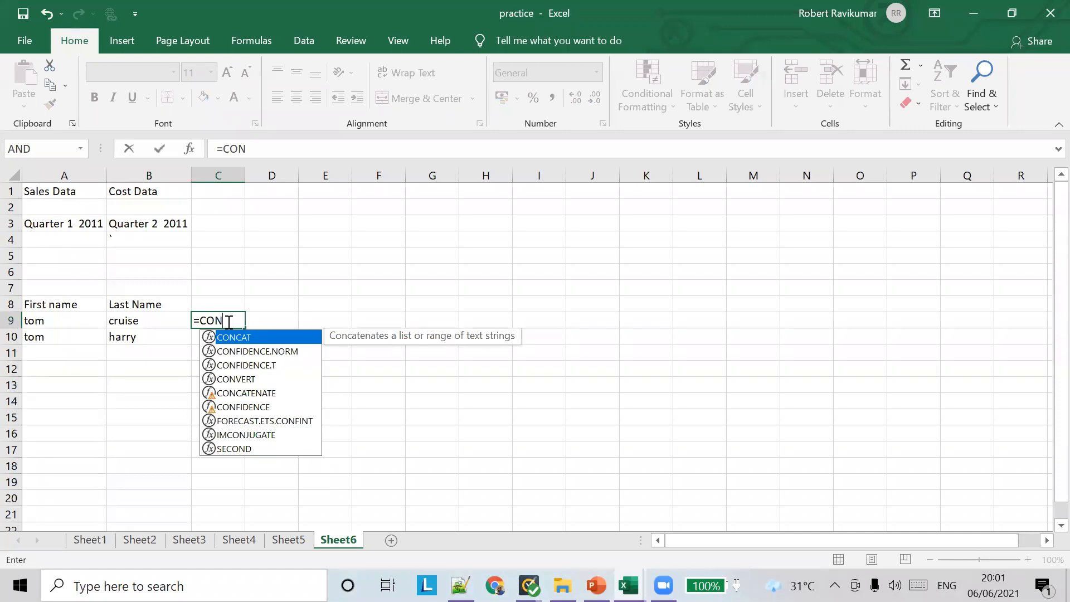
{"action": "key", "text": "Return"}
{"action": "left_click", "coordinate": [228, 321]}
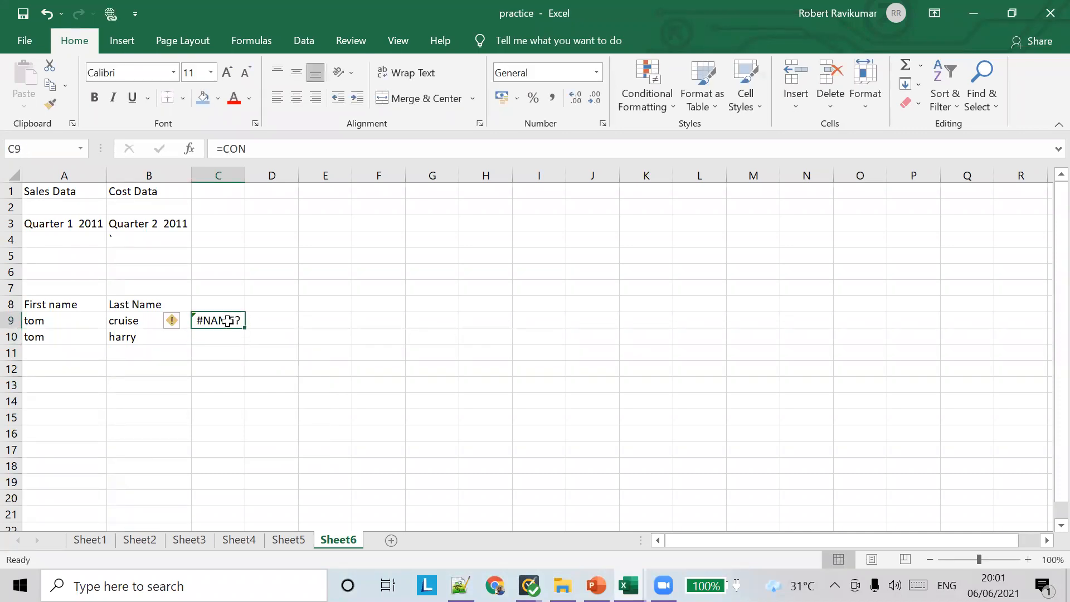
{"action": "left_click", "coordinate": [266, 147]}
{"action": "type", "text": "C"}
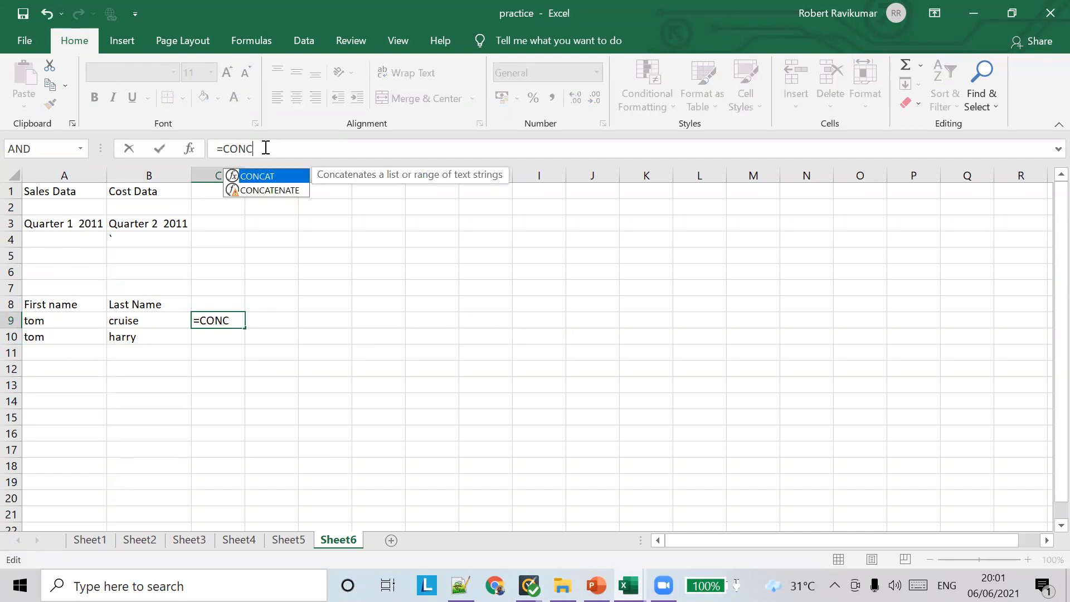
{"action": "double_click", "coordinate": [265, 191]}
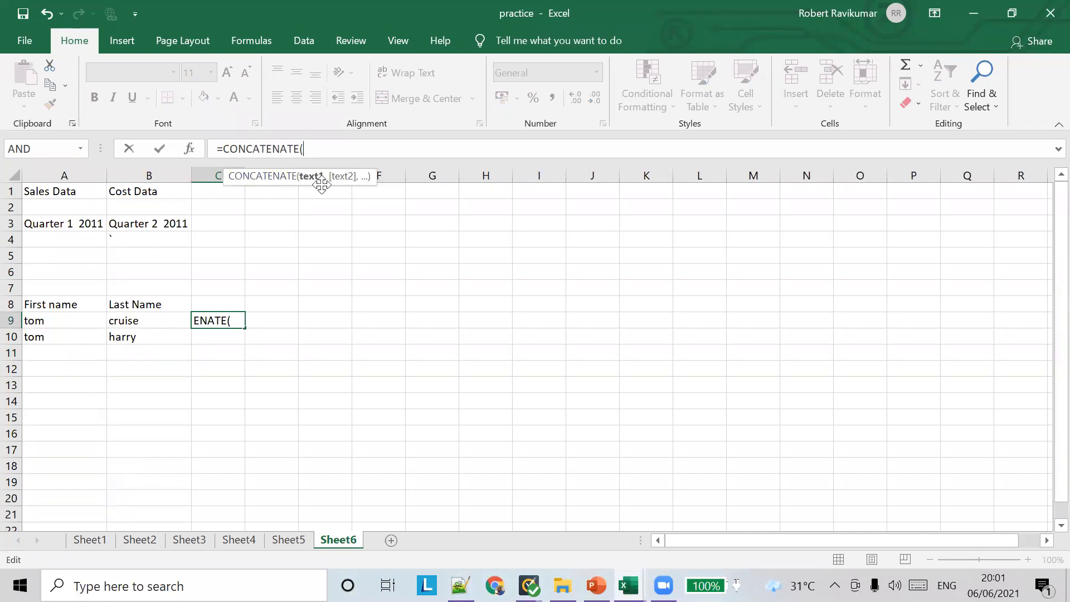
{"action": "left_click", "coordinate": [69, 319]}
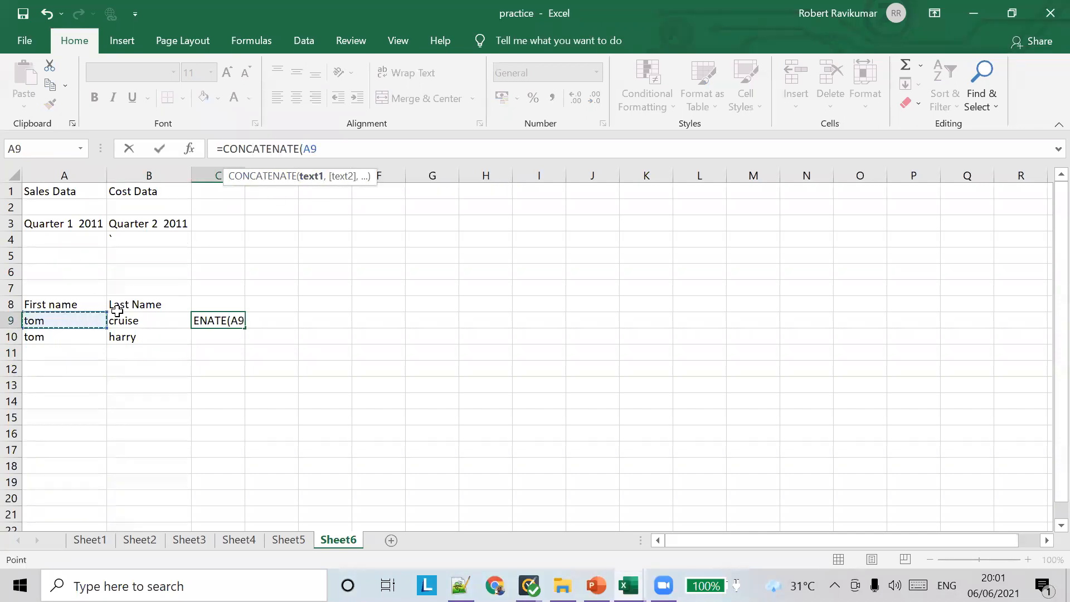
{"action": "type", "text": ","}
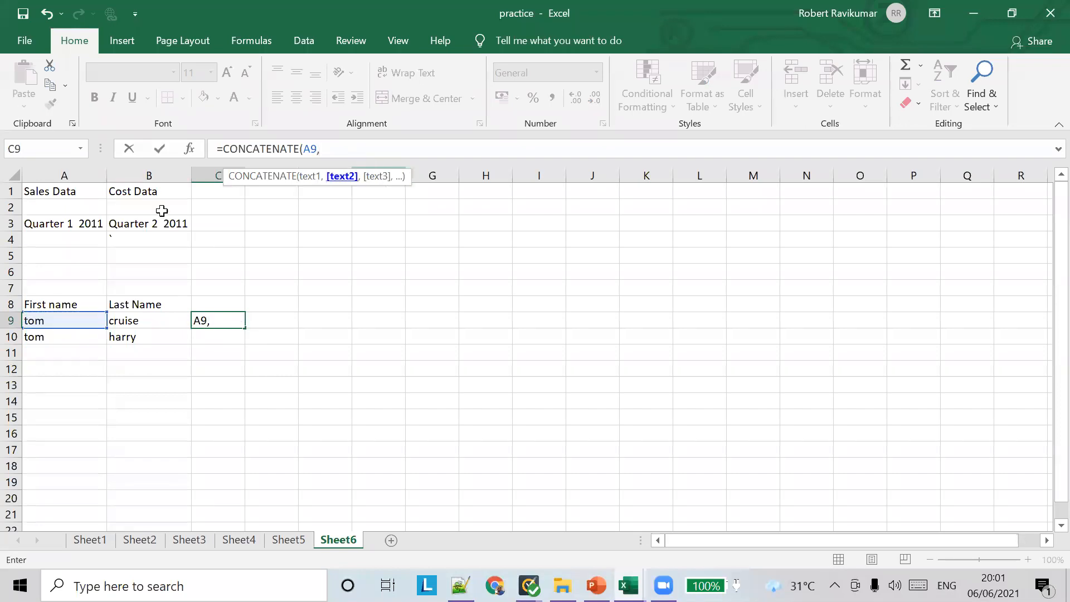
{"action": "left_click", "coordinate": [149, 320]}
{"action": "type", "text": ")"}
{"action": "left_click", "coordinate": [290, 320]}
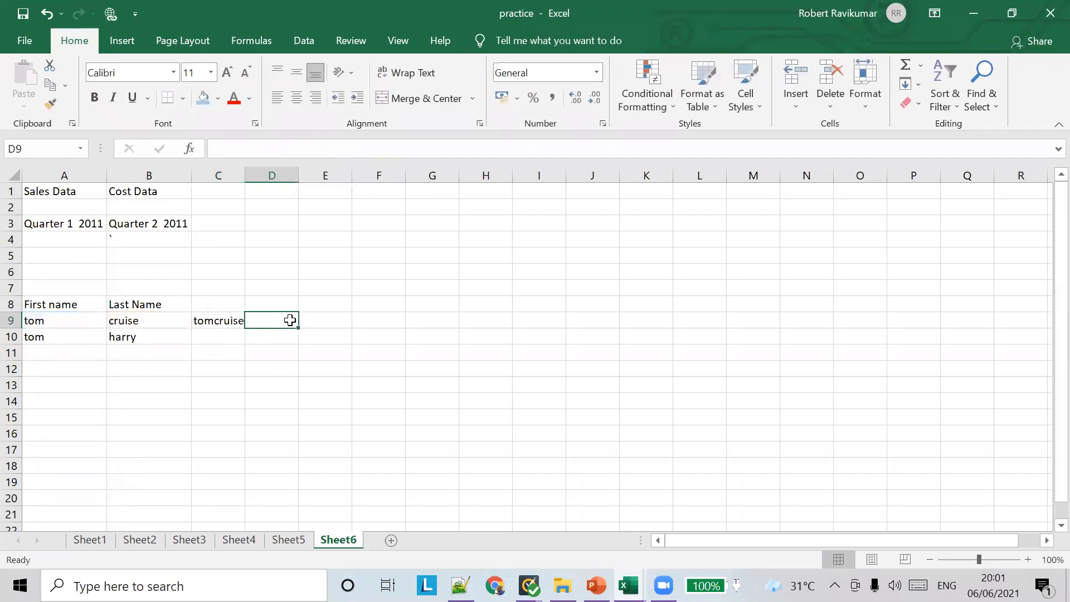
Fill C9's CONCATENATE formula down to C10 to join the second name pair
{"action": "left_click", "coordinate": [227, 319]}
{"action": "left_click_drag", "start_coordinate": [245, 329], "coordinate": [246, 342]}
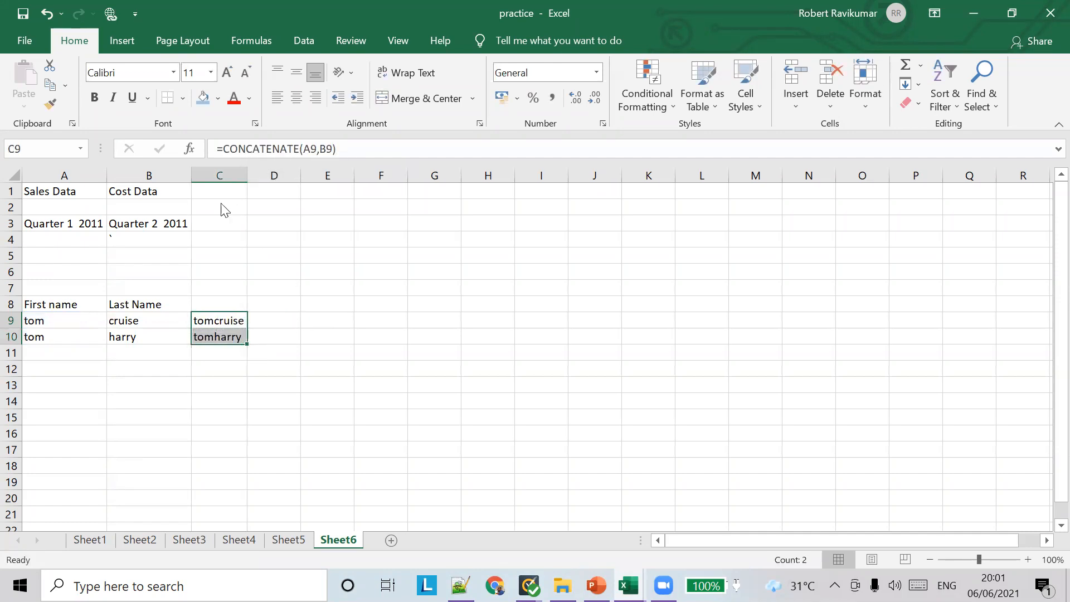
{"action": "key", "text": "alt+Tab"}
{"action": "key", "text": "alt+Tab"}
Start a CONCATENATE formula in D9, picking the function from the autocomplete suggestions
{"action": "left_click", "coordinate": [271, 322]}
{"action": "left_click", "coordinate": [284, 149]}
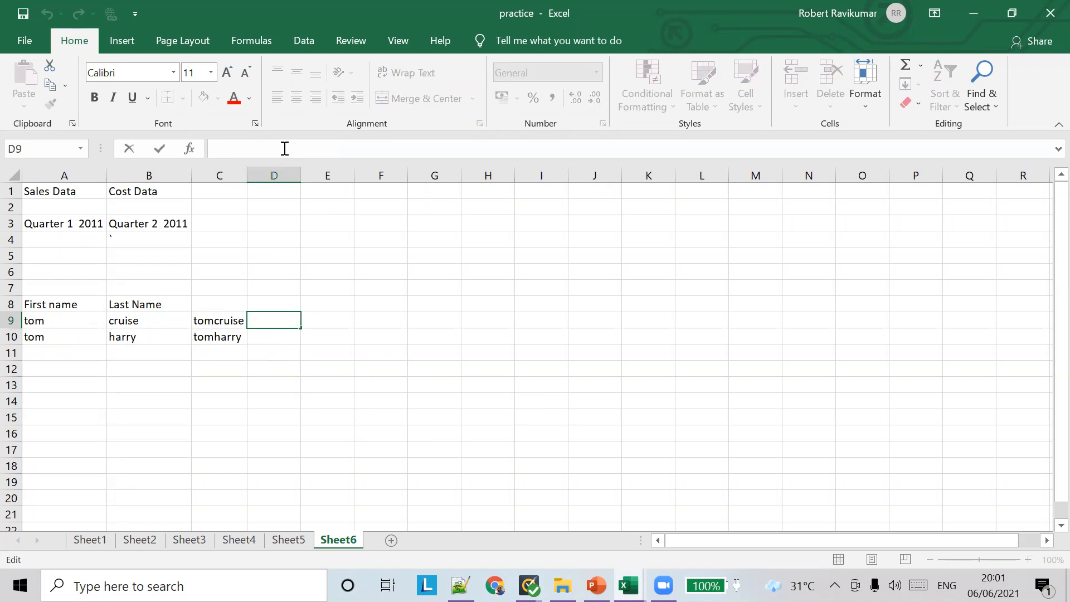
{"action": "type", "text": "=-CON"}
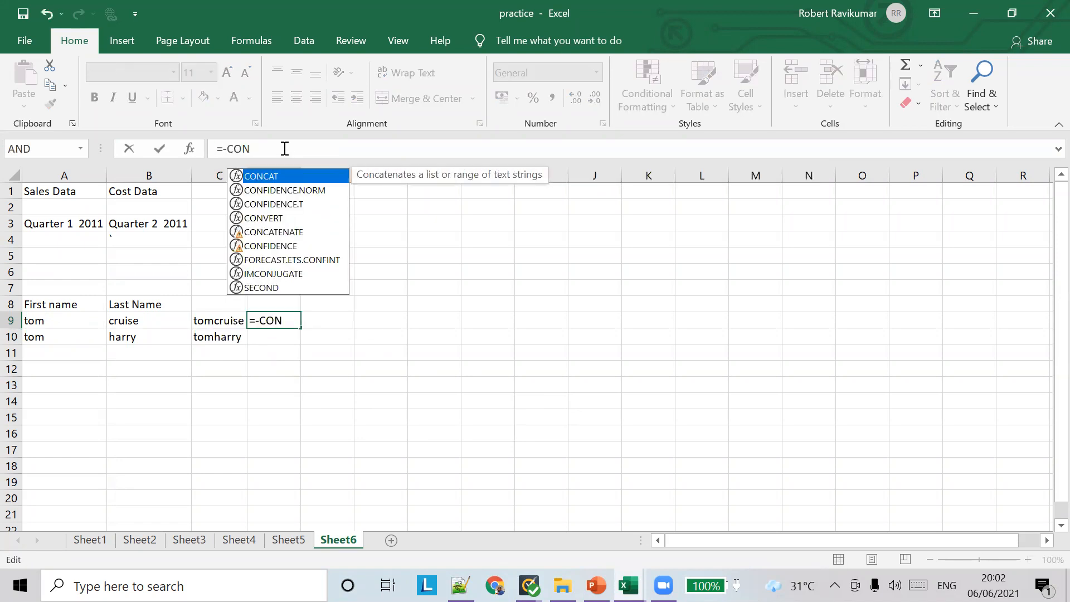
{"action": "type", "text": "A"}
{"action": "key", "text": "BackSpace"}
{"action": "key", "text": "BackSpace"}
{"action": "key", "text": "BackSpace"}
{"action": "key", "text": "BackSpace"}
{"action": "key", "text": "BackSpace"}
{"action": "type", "text": "CONC"}
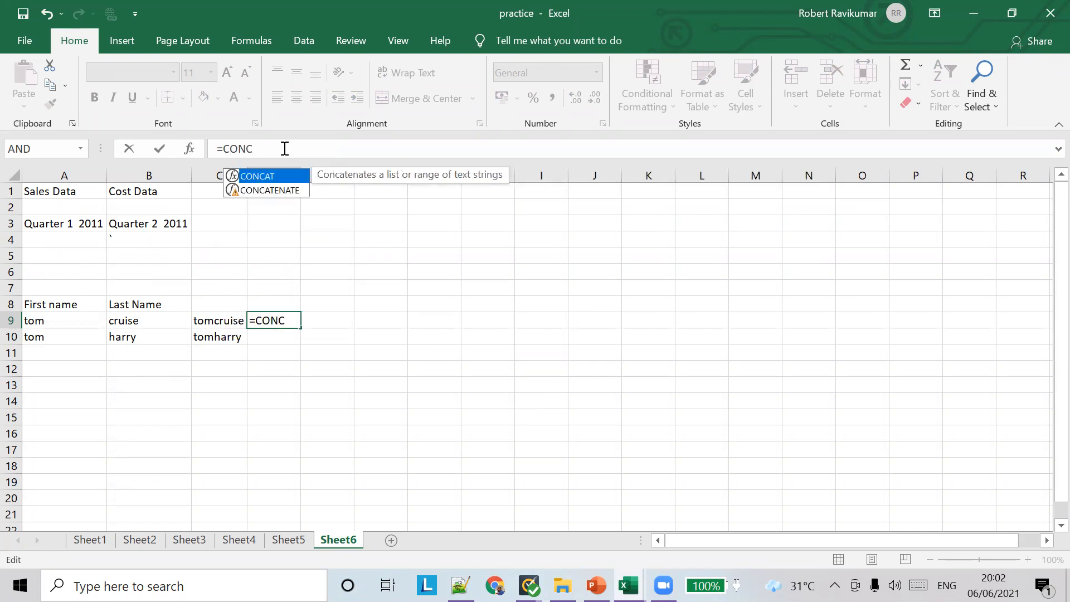
{"action": "key", "text": "Down"}
{"action": "key", "text": "Return"}
{"action": "key", "text": "Up"}
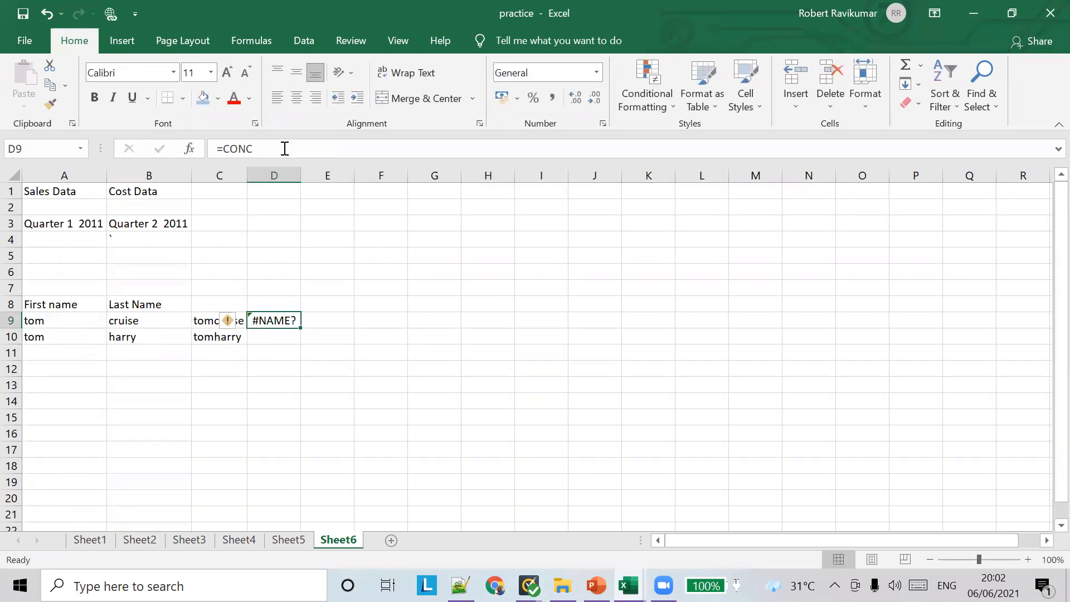
{"action": "left_click", "coordinate": [285, 148]}
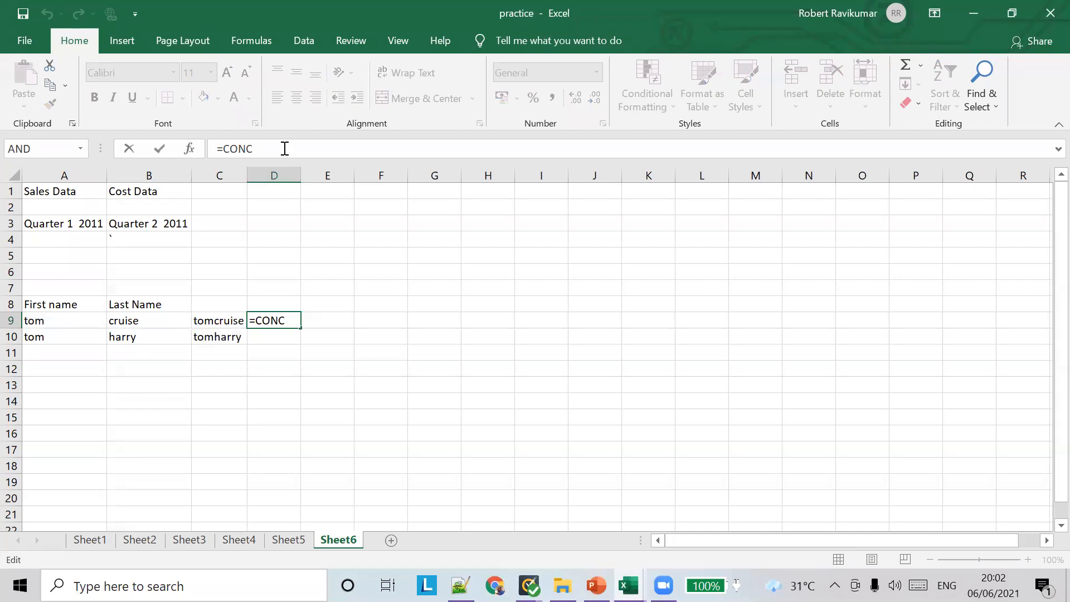
{"action": "type", "text": "A"}
{"action": "key", "text": "Down"}
{"action": "key", "text": "BackSpace"}
{"action": "key", "text": "Down"}
{"action": "key", "text": "Return"}
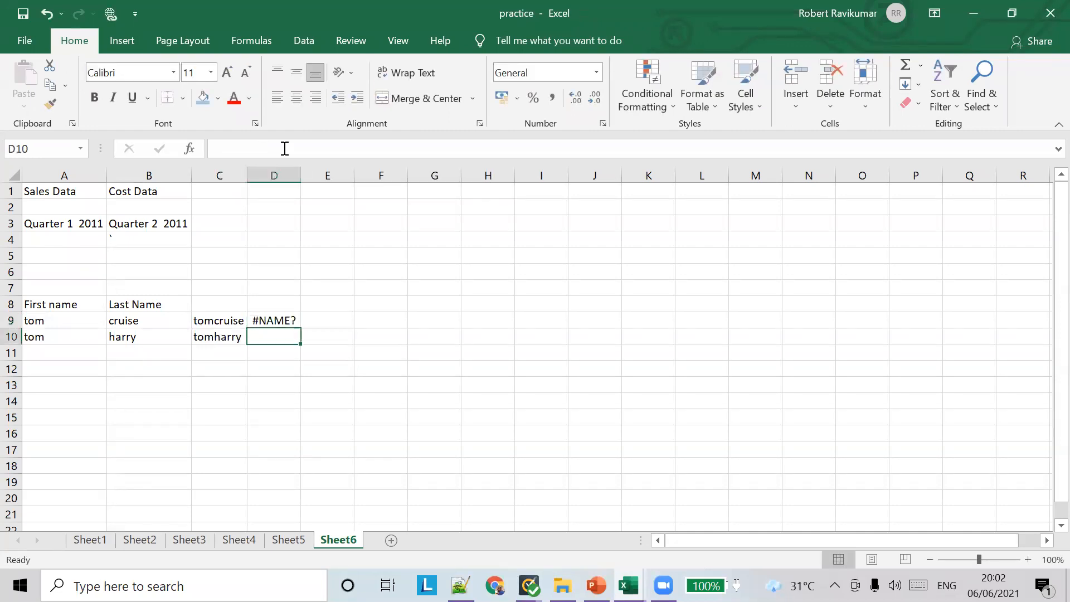
{"action": "key", "text": "Up"}
{"action": "left_click", "coordinate": [284, 148]}
{"action": "type", "text": "C"}
{"action": "key", "text": "BackSpace"}
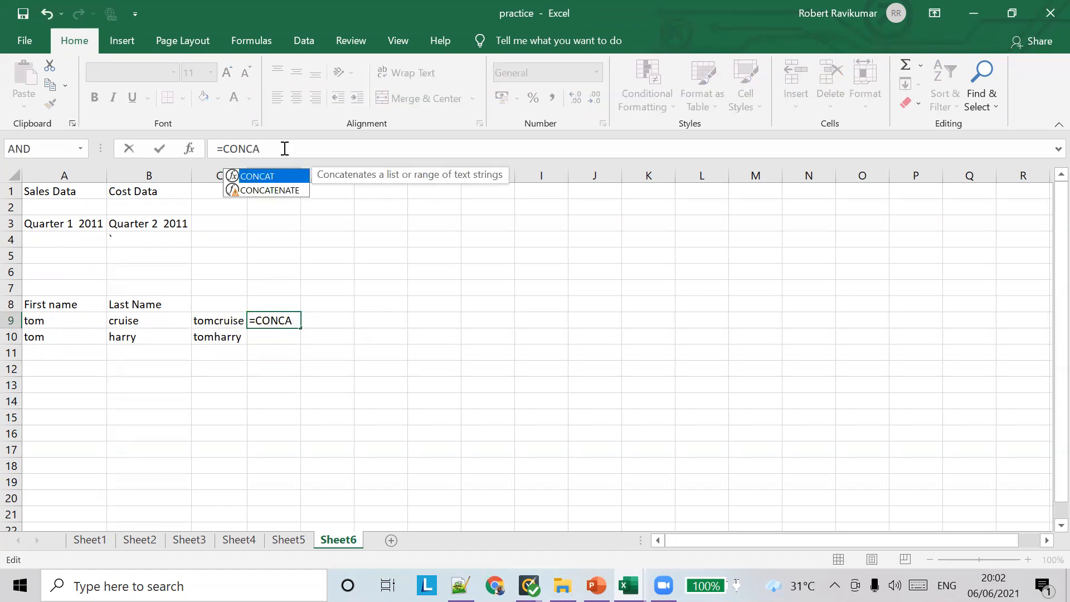
{"action": "double_click", "coordinate": [268, 190]}
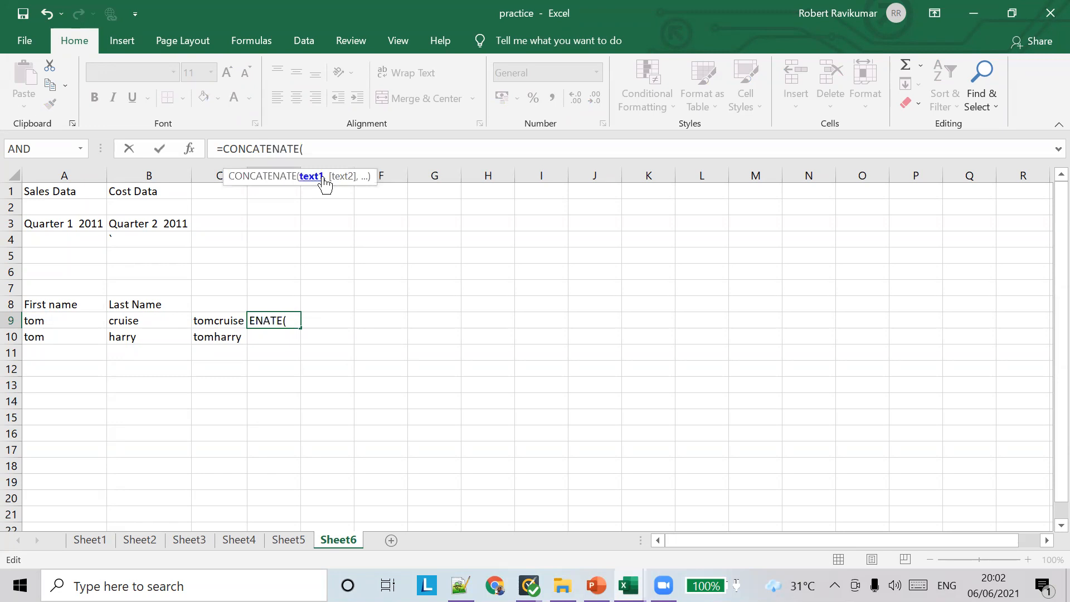
Complete D9 as =CONCATENATE(A9," ",B9) so it shows 'tom cruise' with a space
{"action": "left_click", "coordinate": [77, 320]}
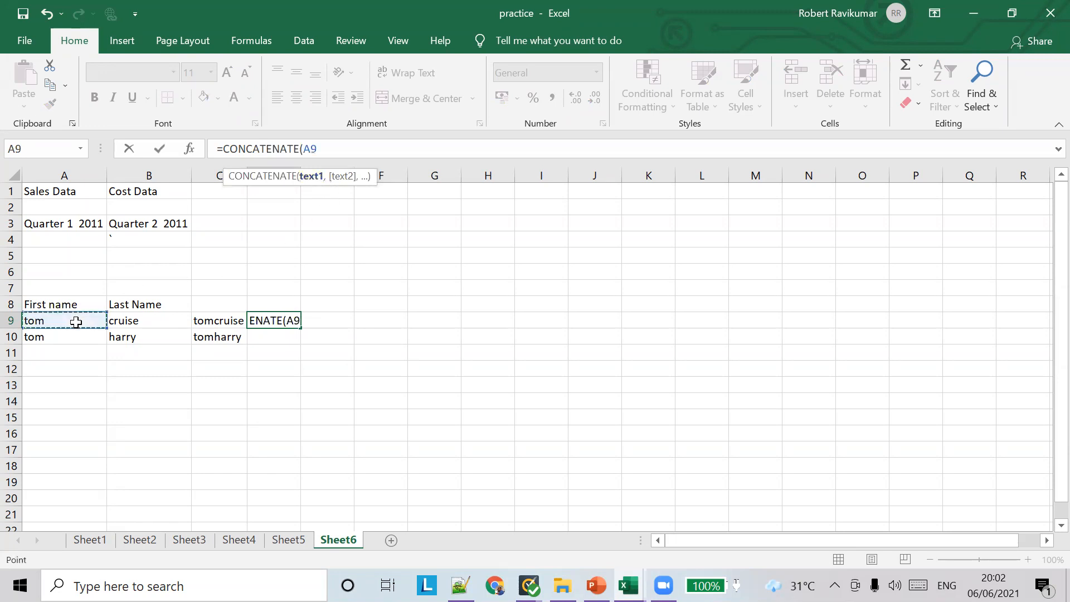
{"action": "type", "text": ","}
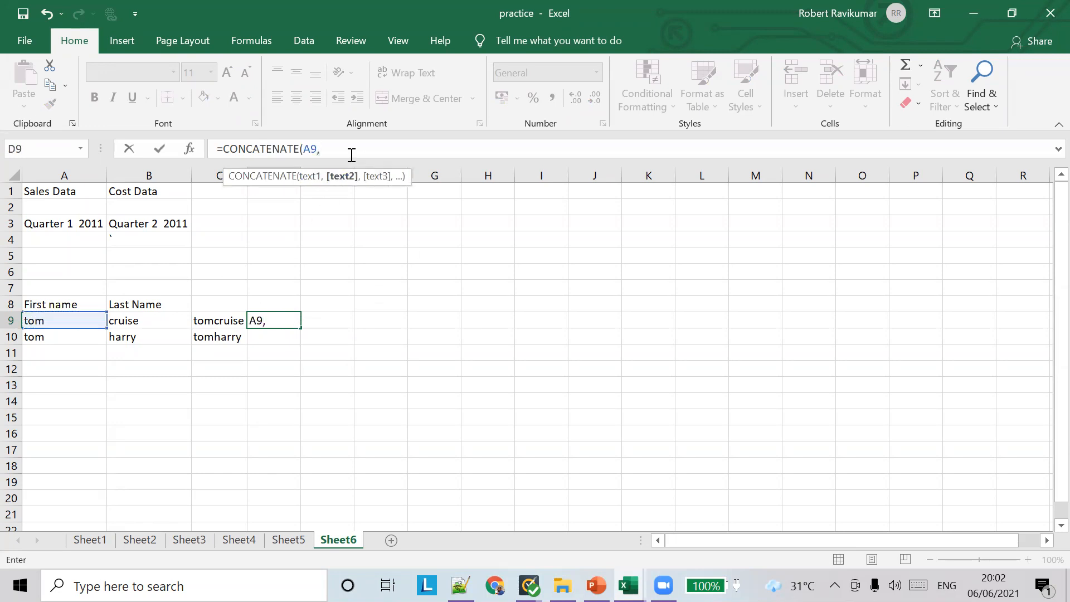
{"action": "key", "text": "Left"}
{"action": "key", "text": "Right"}
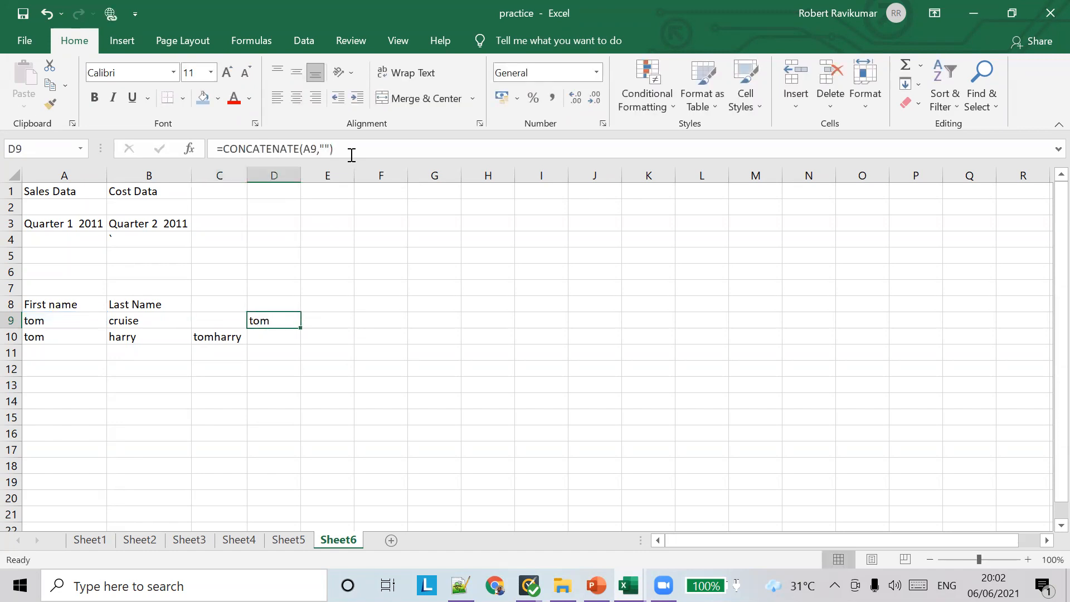
{"action": "left_click", "coordinate": [323, 148]}
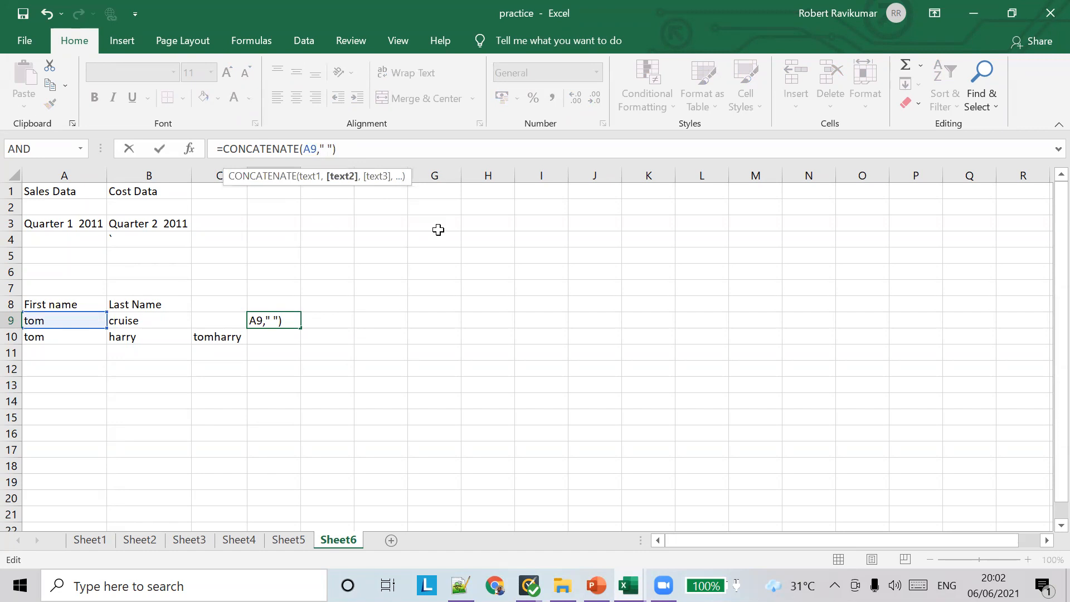
{"action": "key", "text": "Right"}
{"action": "type", "text": ","}
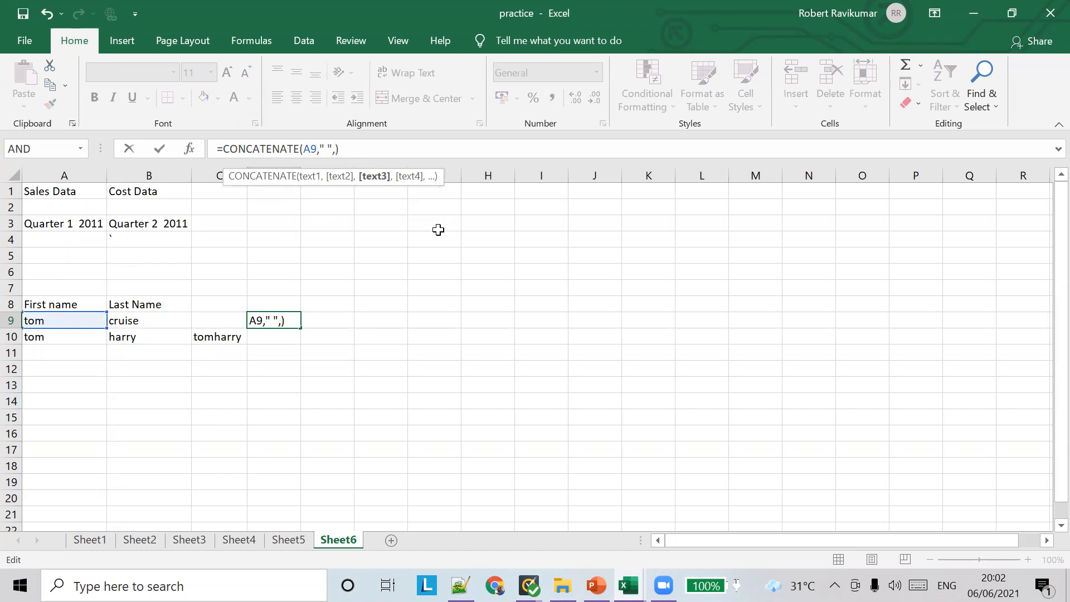
{"action": "type", "text": "B9"}
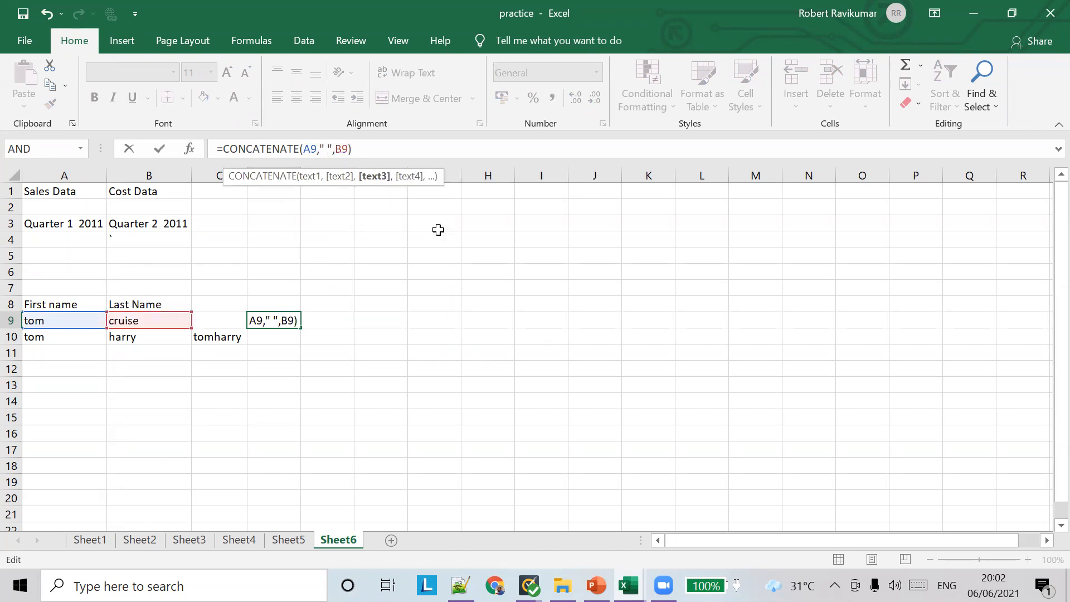
{"action": "key", "text": "Tab"}
Fill D9's spaced formula down to D10, showing 'tom harry'
{"action": "left_click", "coordinate": [277, 331]}
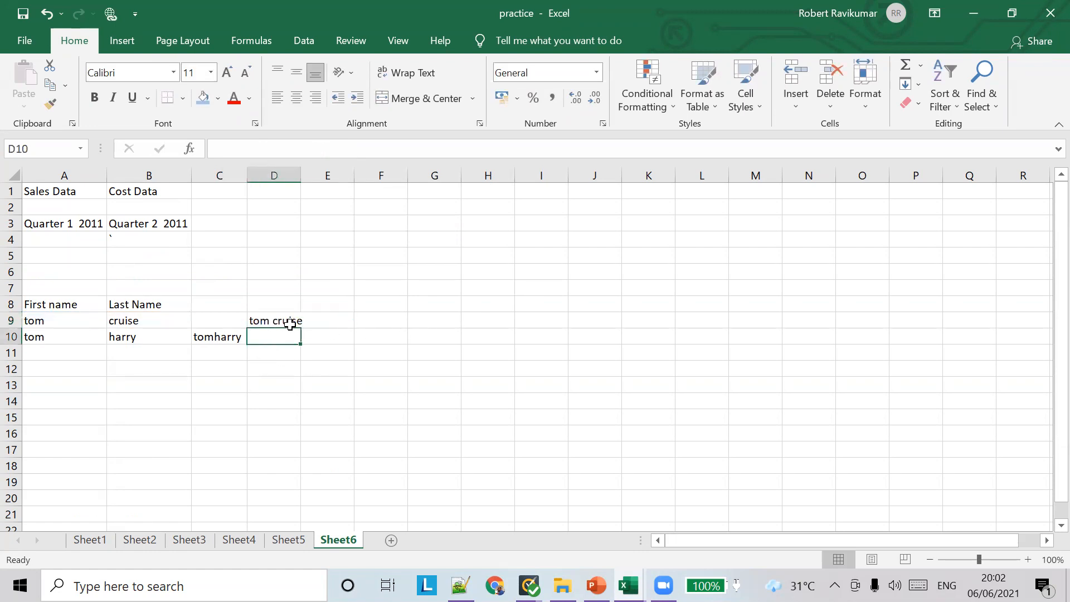
{"action": "left_click", "coordinate": [293, 319]}
{"action": "left_click_drag", "start_coordinate": [300, 338], "coordinate": [301, 341]}
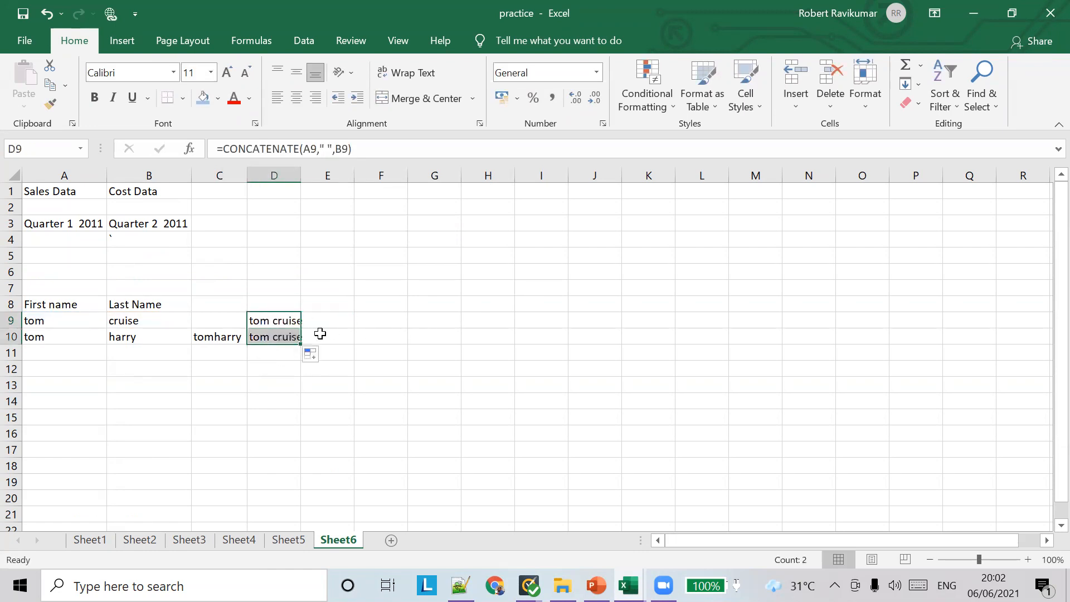
{"action": "left_click", "coordinate": [329, 332]}
Fill C10's no-space formula up into C9 to restore 'tomcruise'
{"action": "left_click", "coordinate": [223, 326]}
{"action": "left_click", "coordinate": [232, 337]}
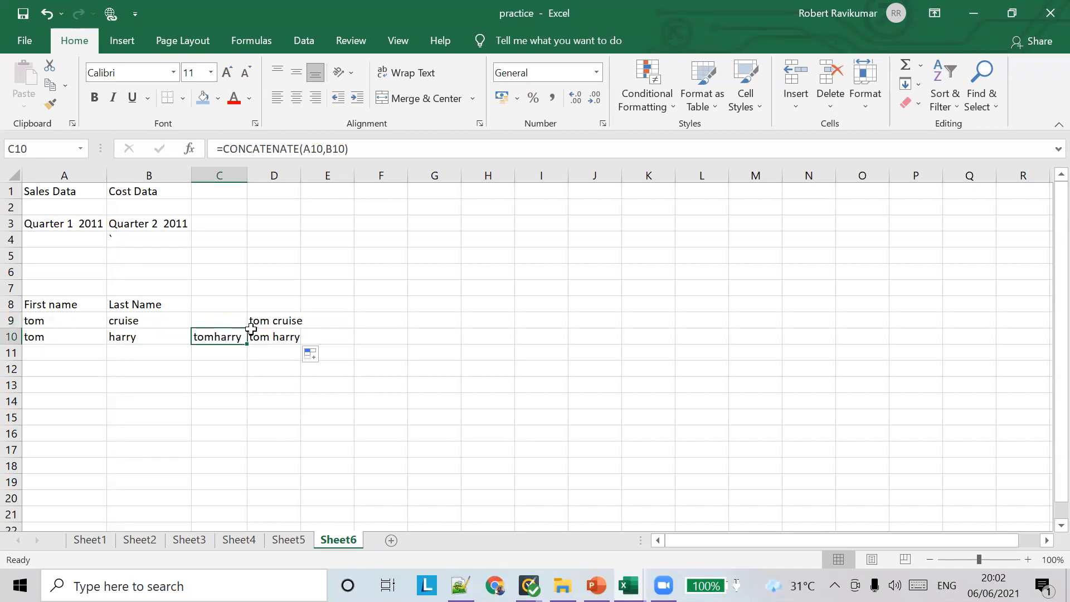
{"action": "left_click_drag", "start_coordinate": [250, 343], "coordinate": [292, 320]}
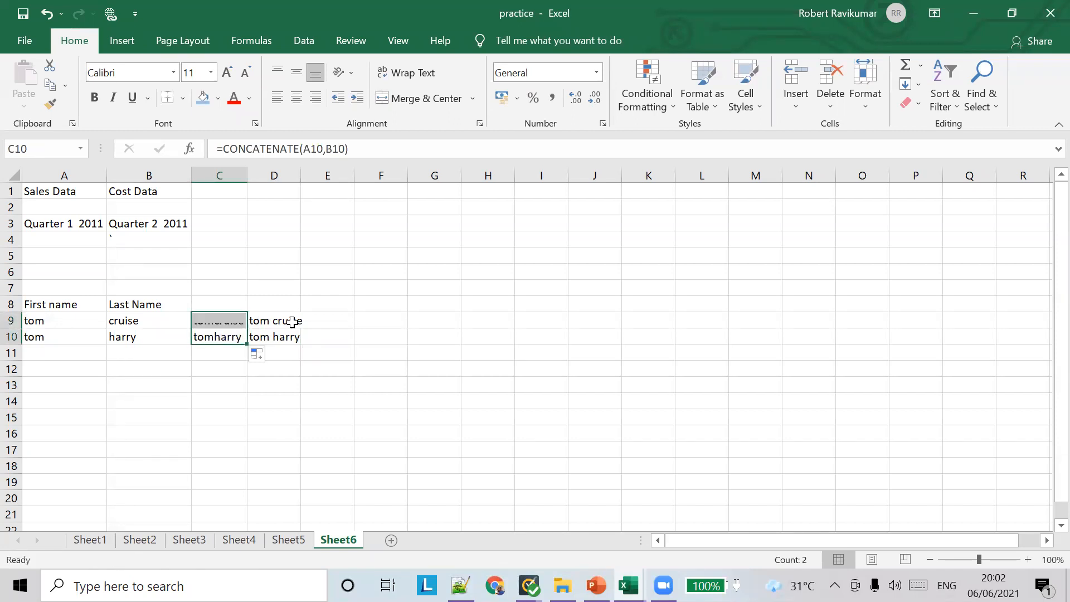
{"action": "left_click", "coordinate": [419, 318]}
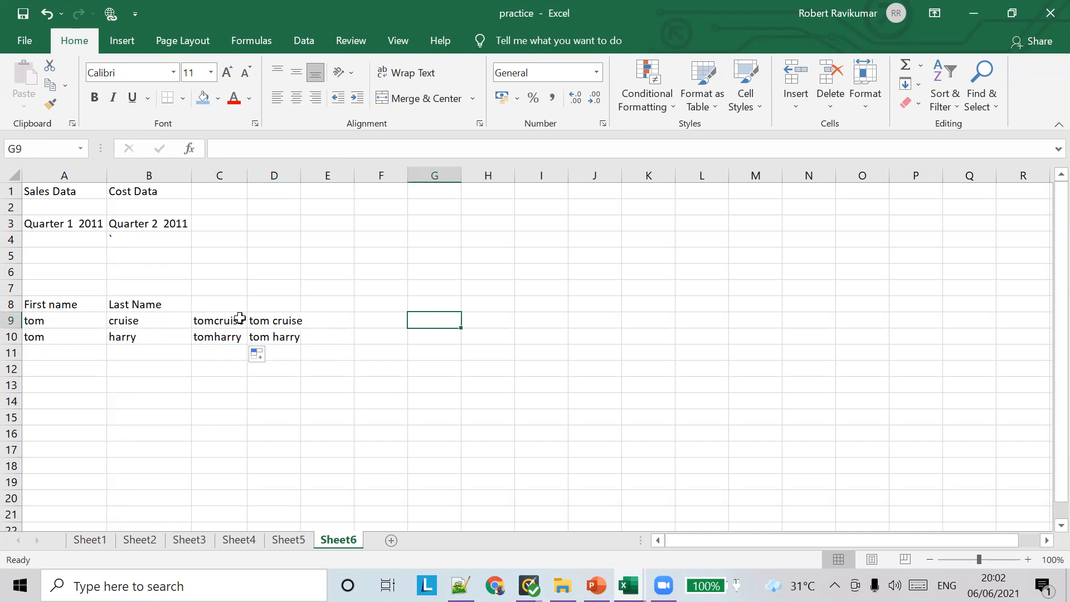
Compare the C9 and D9 formulas, then bring up the PowerPoint CONCATENATE function slide
{"action": "left_click", "coordinate": [236, 323]}
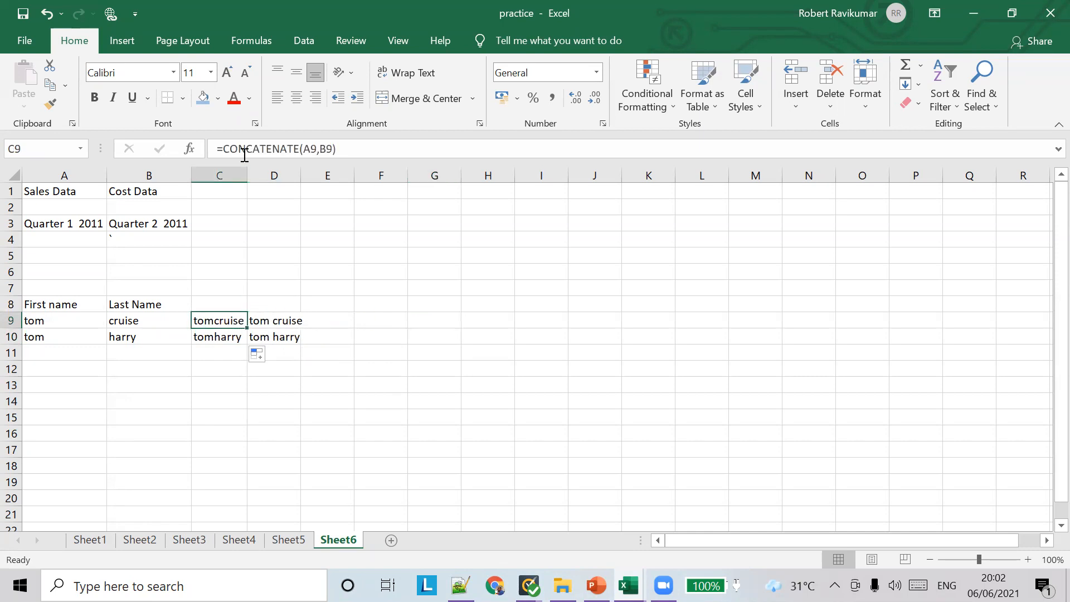
{"action": "key", "text": "Right"}
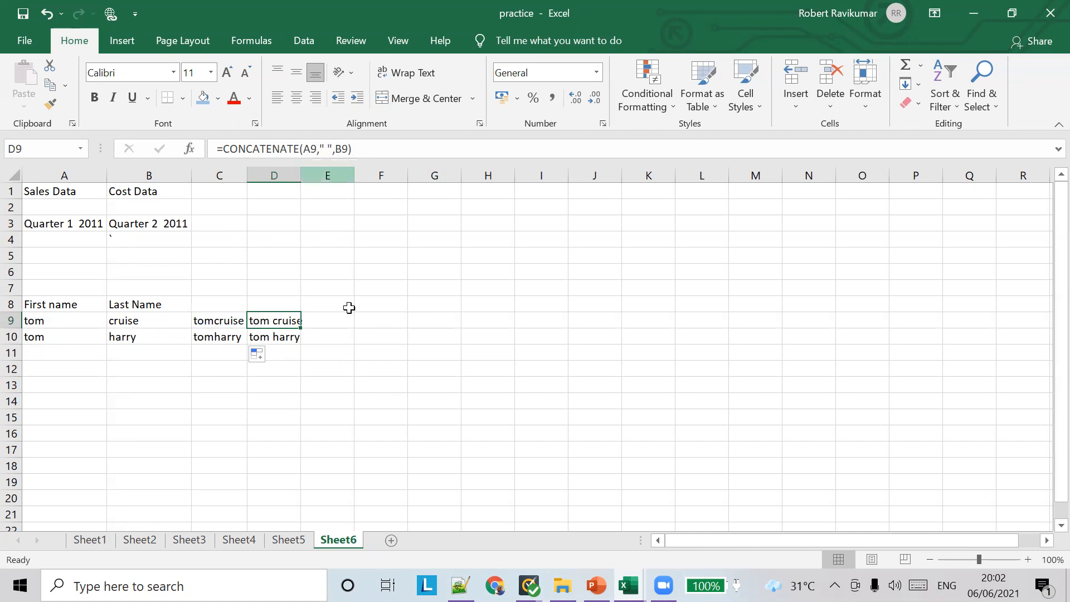
{"action": "left_click", "coordinate": [595, 585]}
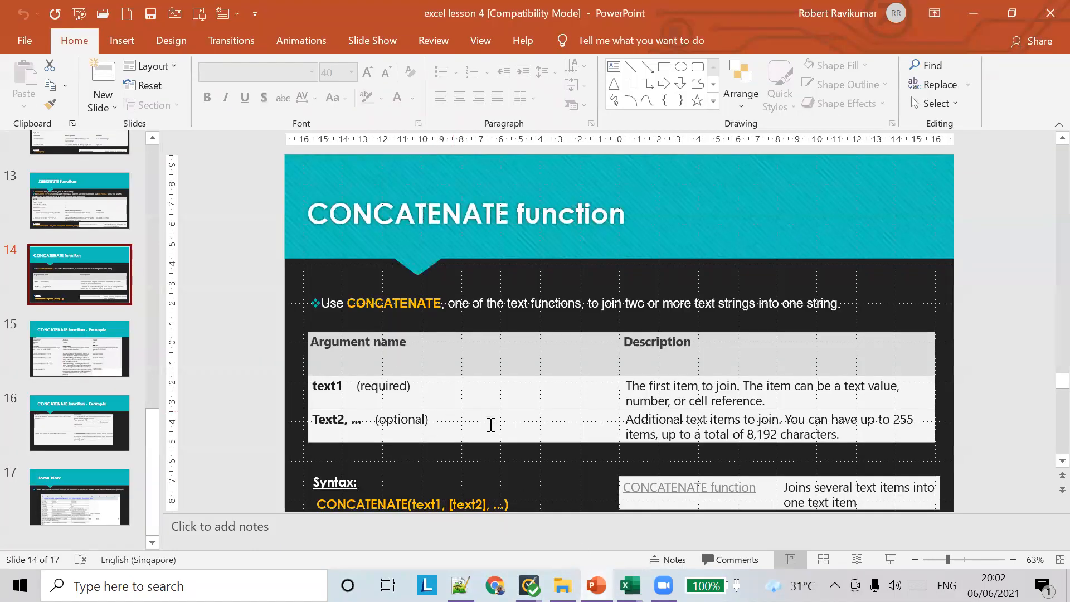
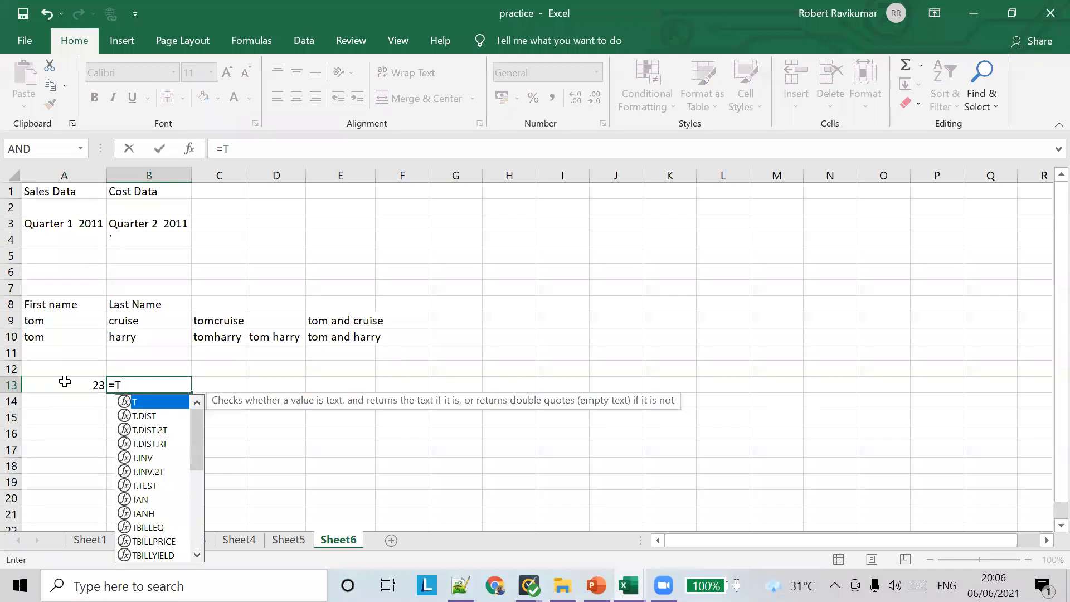
Fix the mistyped function name in B13 and insert TEXT, checking the slide's TEXT example
{"action": "key", "text": "BackSpace"}
{"action": "key", "text": "BackSpace"}
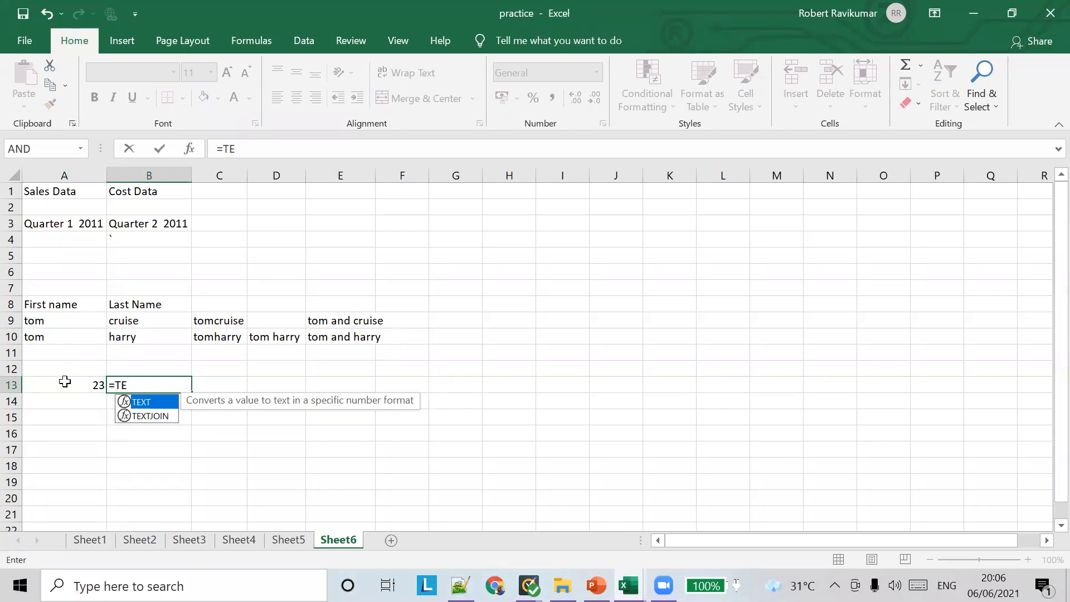
{"action": "key", "text": "Return"}
{"action": "key", "text": "Up"}
{"action": "key", "text": "Right"}
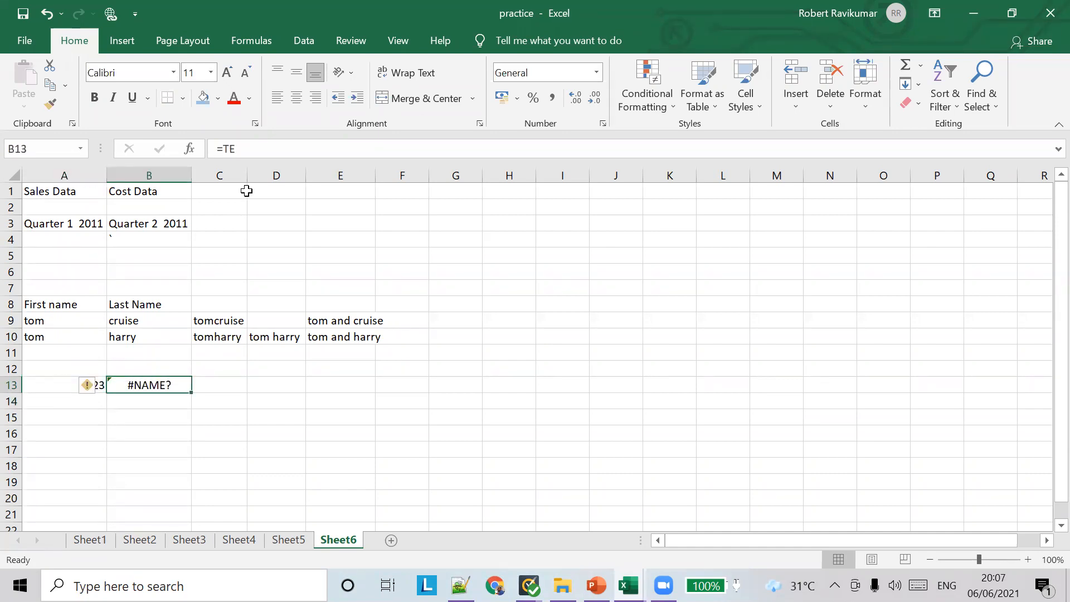
{"action": "left_click", "coordinate": [265, 149]}
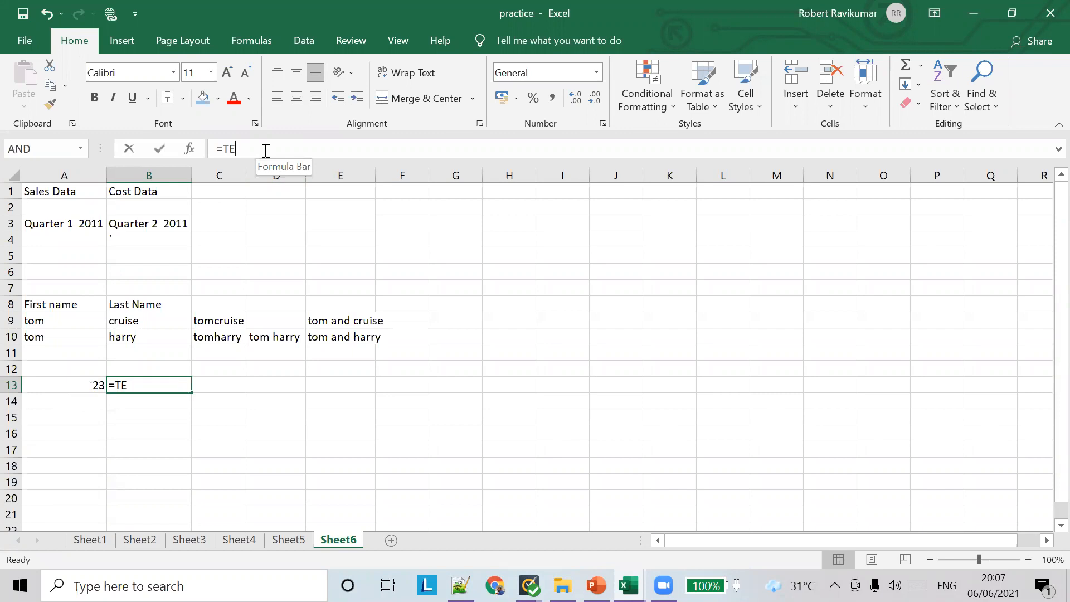
{"action": "type", "text": "XT"}
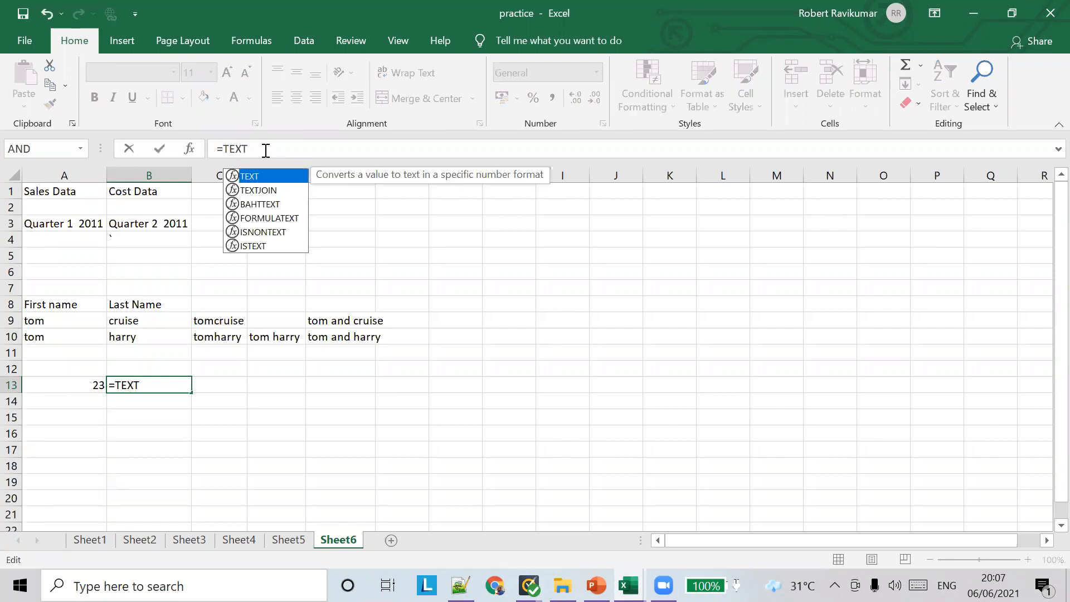
{"action": "double_click", "coordinate": [255, 180]}
{"action": "key", "text": "alt+Tab"}
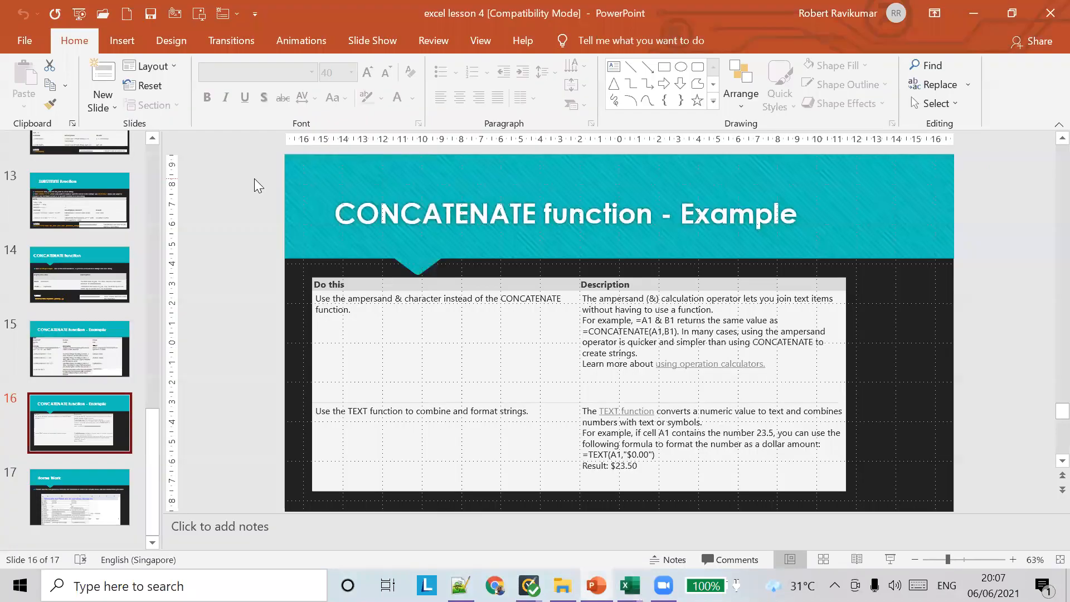
{"action": "key", "text": "alt+Tab"}
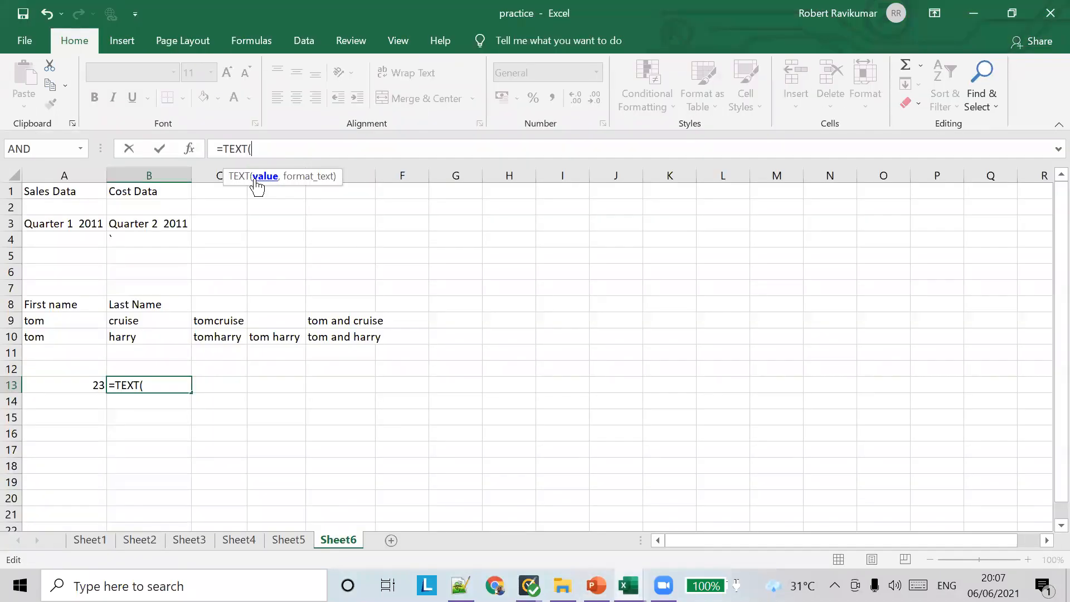
Complete B13 as =TEXT(A13,"$00.00") so it shows $23.00
{"action": "type", "text": "A"}
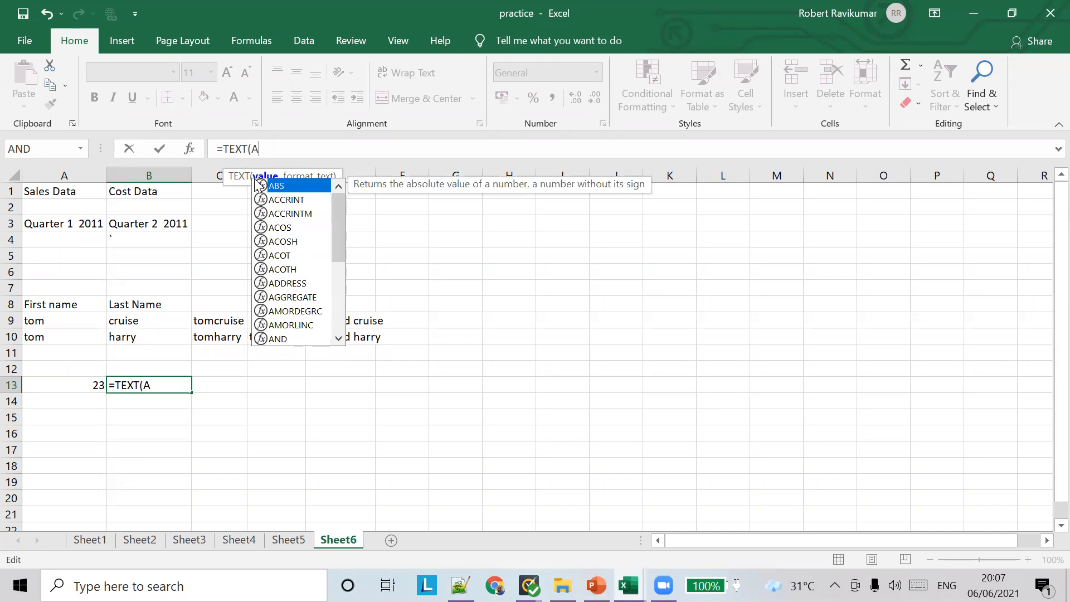
{"action": "type", "text": "13,"}
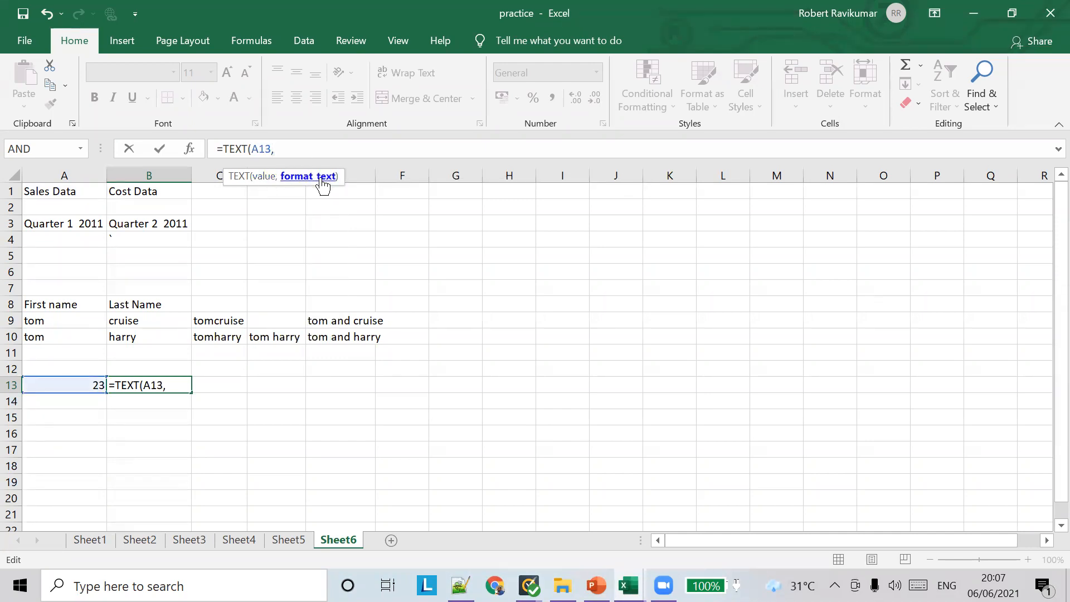
{"action": "key", "text": "alt+Tab"}
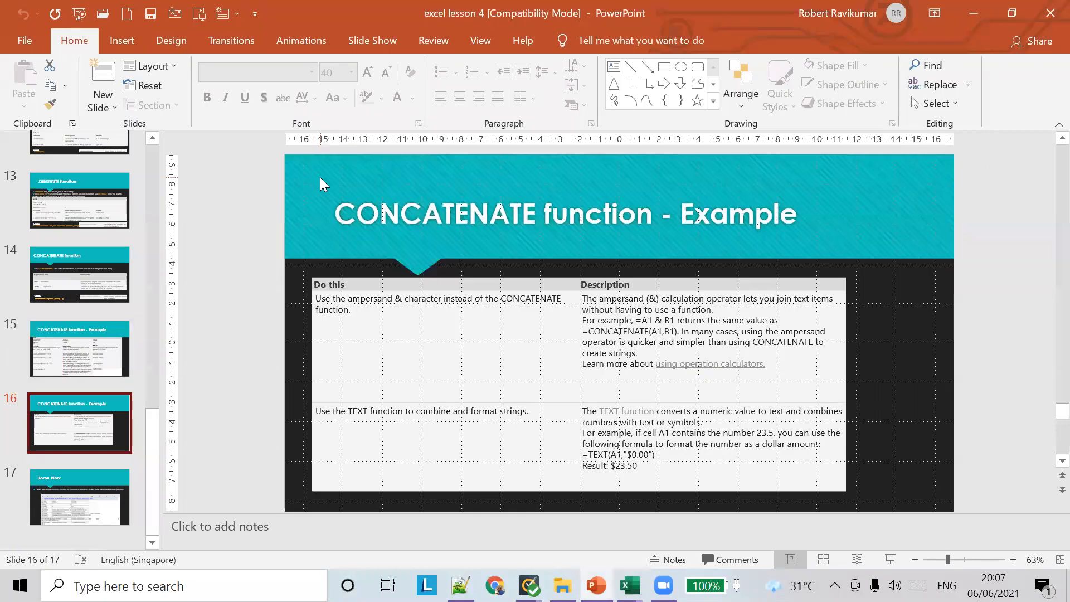
{"action": "key", "text": "alt+Tab"}
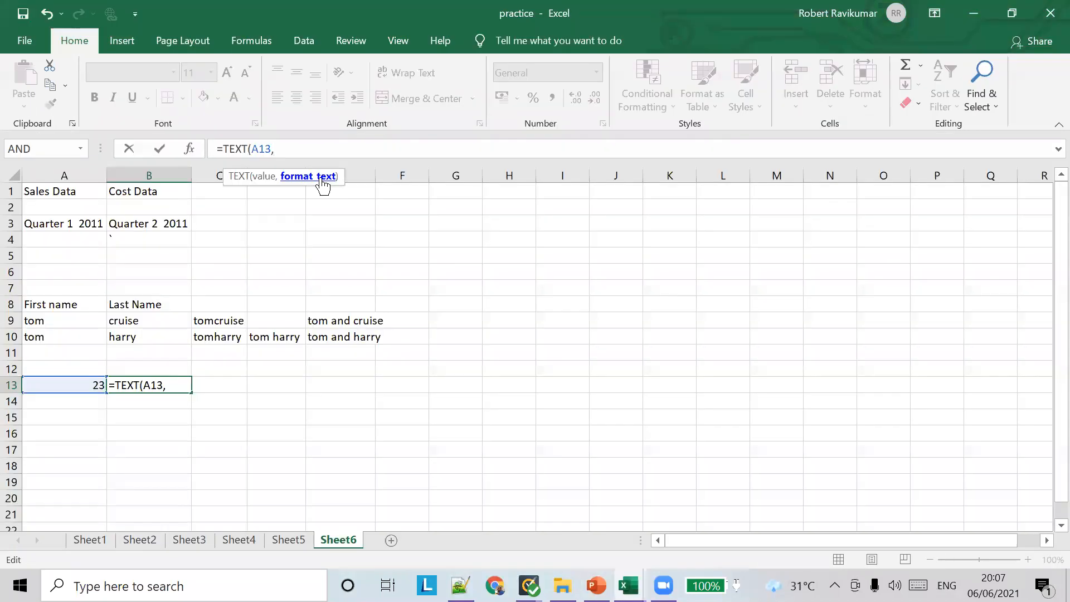
{"action": "type", "text": "$"}
{"action": "key", "text": "BackSpace"}
{"action": "type", "text": "\"\""}
{"action": "type", "text": "$"}
{"action": "type", "text": "23."}
{"action": "type", "text": "00"}
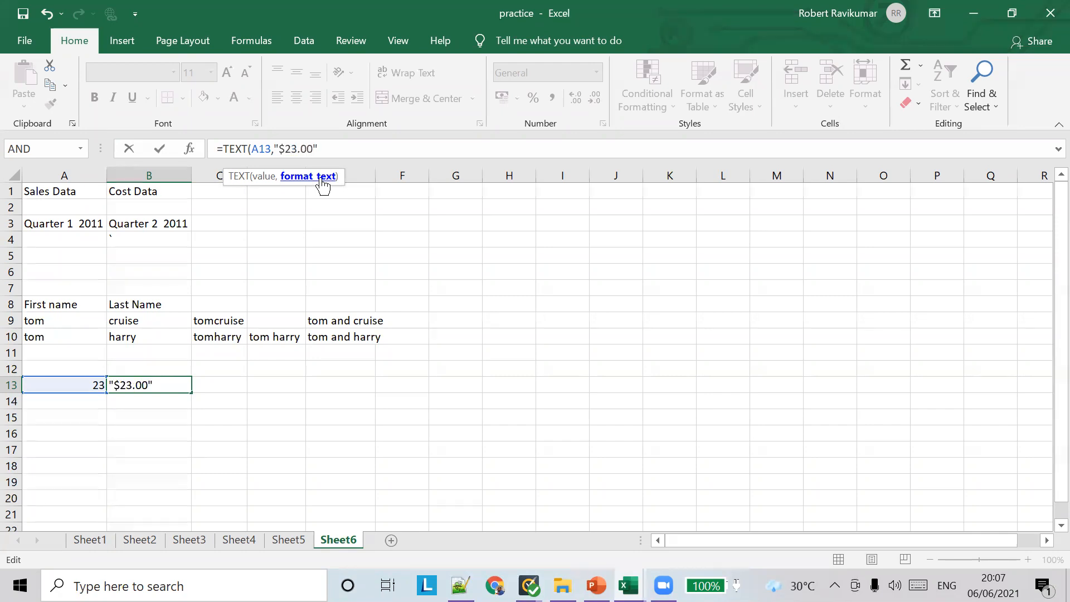
{"action": "key", "text": "Left"}
{"action": "key", "text": "BackSpace"}
{"action": "key", "text": "BackSpace"}
{"action": "type", "text": "00"}
{"action": "key", "text": "Tab"}
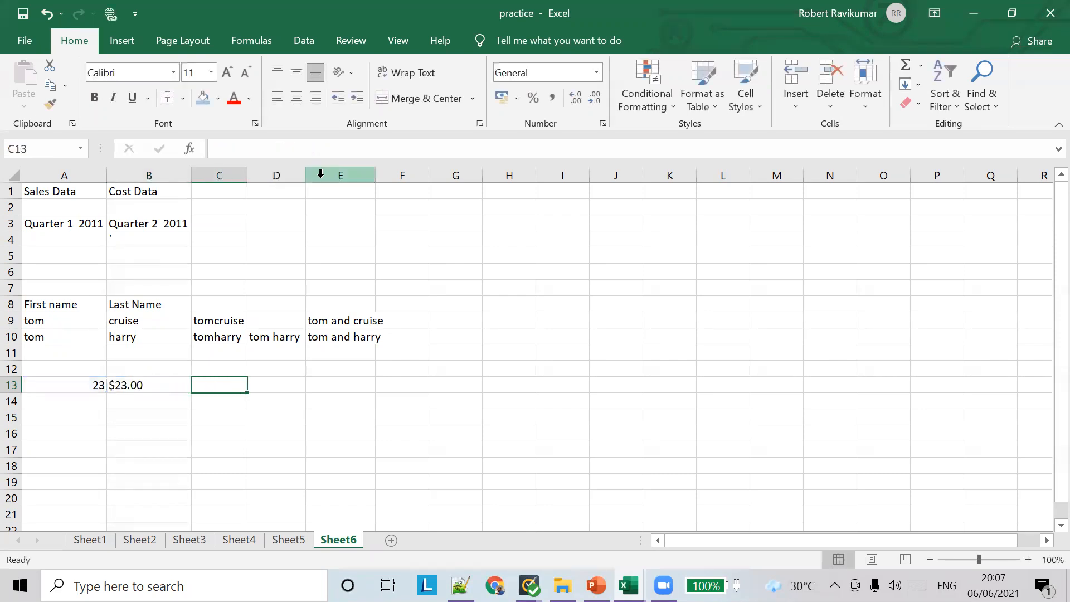
Inspect B13's TEXT formula; a stray F923 typed into it breaks it to #NAME?
{"action": "left_click", "coordinate": [172, 389]}
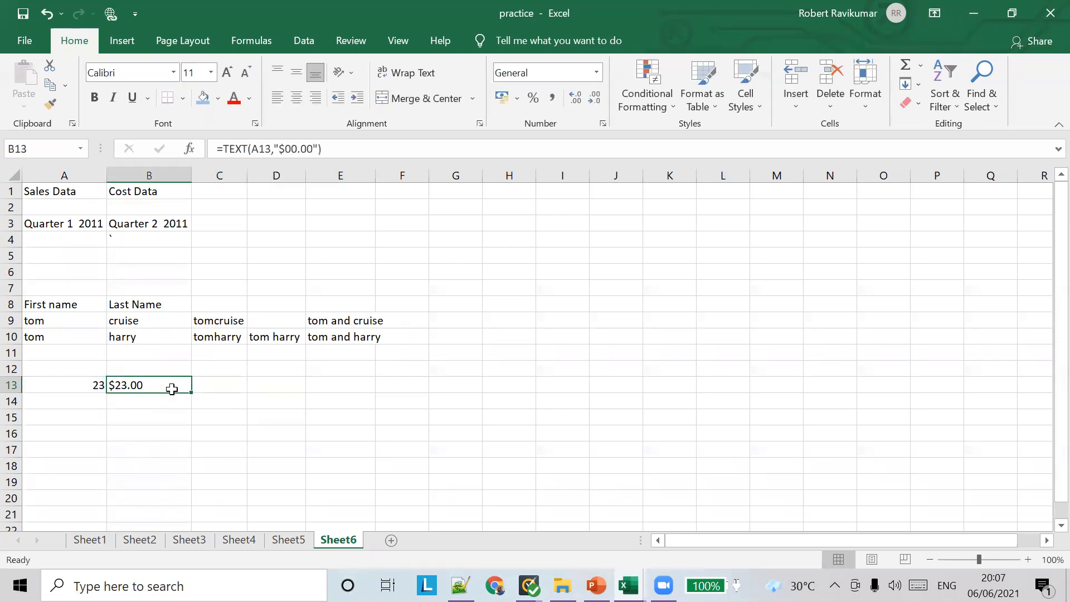
{"action": "left_click", "coordinate": [216, 383]}
{"action": "left_click", "coordinate": [159, 381]}
{"action": "left_click", "coordinate": [217, 381]}
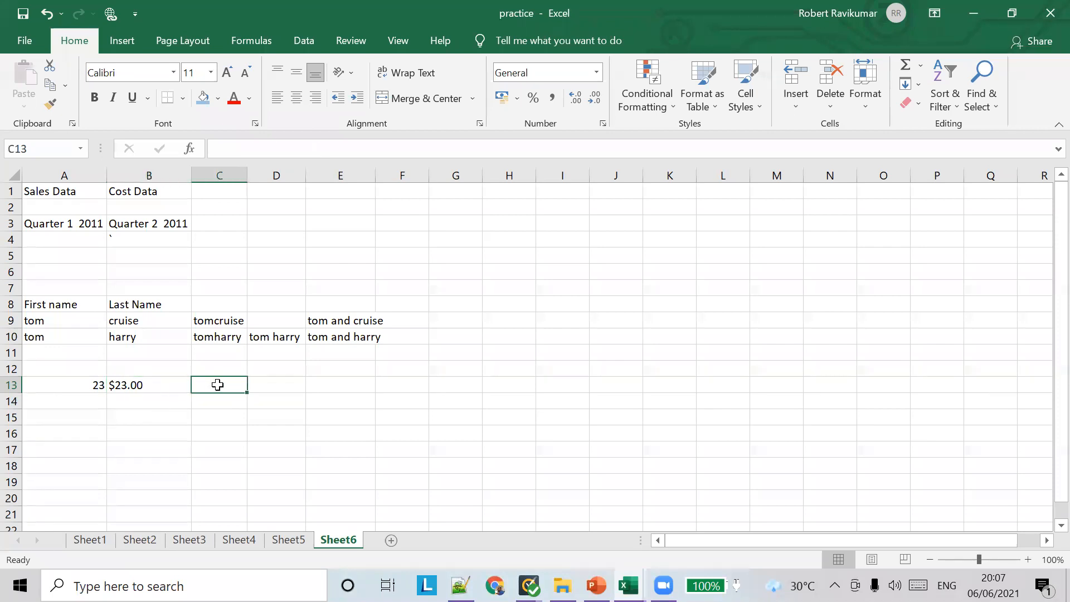
{"action": "left_click", "coordinate": [126, 388]}
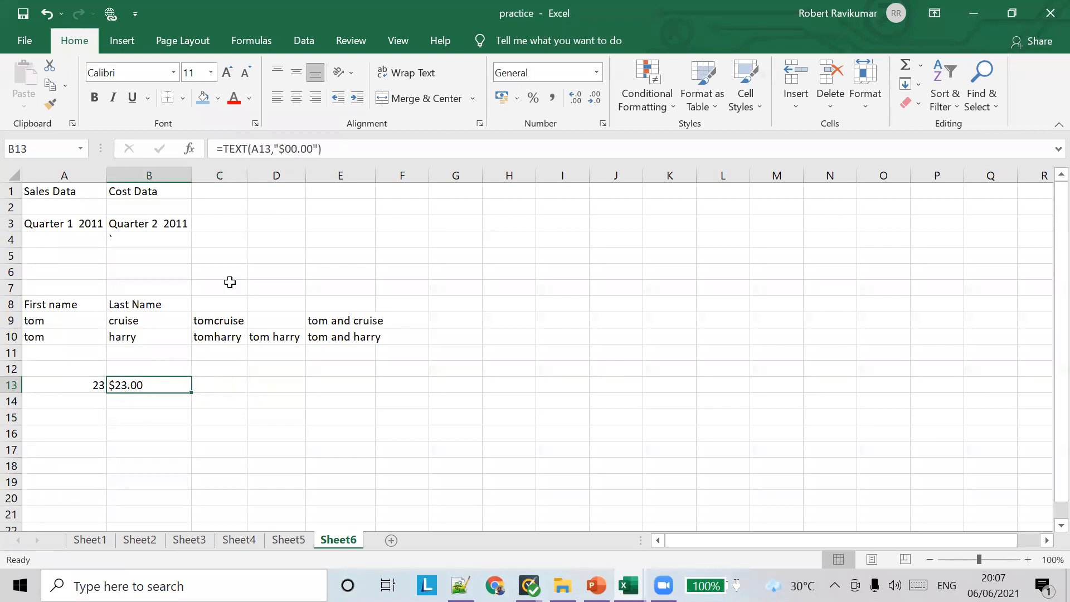
{"action": "left_click", "coordinate": [224, 148]}
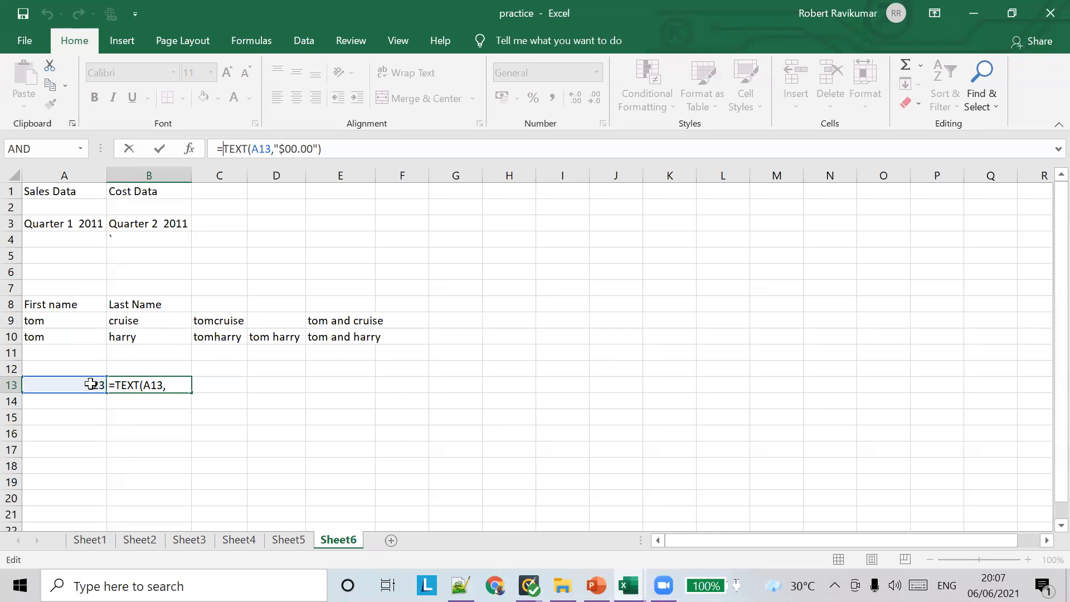
{"action": "type", "text": "F923"}
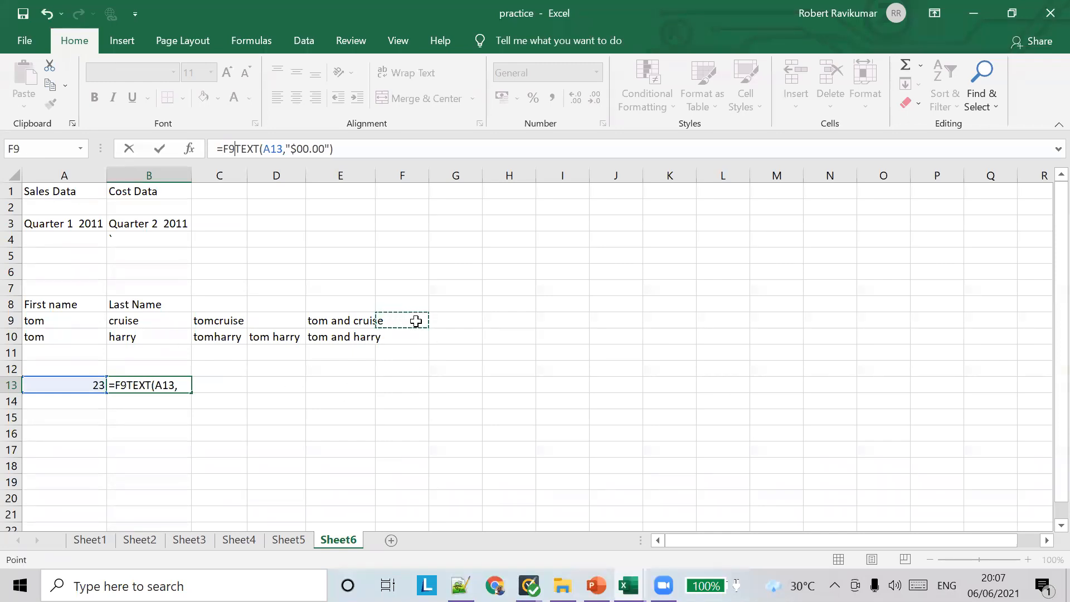
Enter the salaries 23 in F9 and 43 in F10
{"action": "left_click", "coordinate": [406, 324]}
{"action": "type", "text": "23"}
{"action": "left_click", "coordinate": [401, 339]}
{"action": "type", "text": "43"}
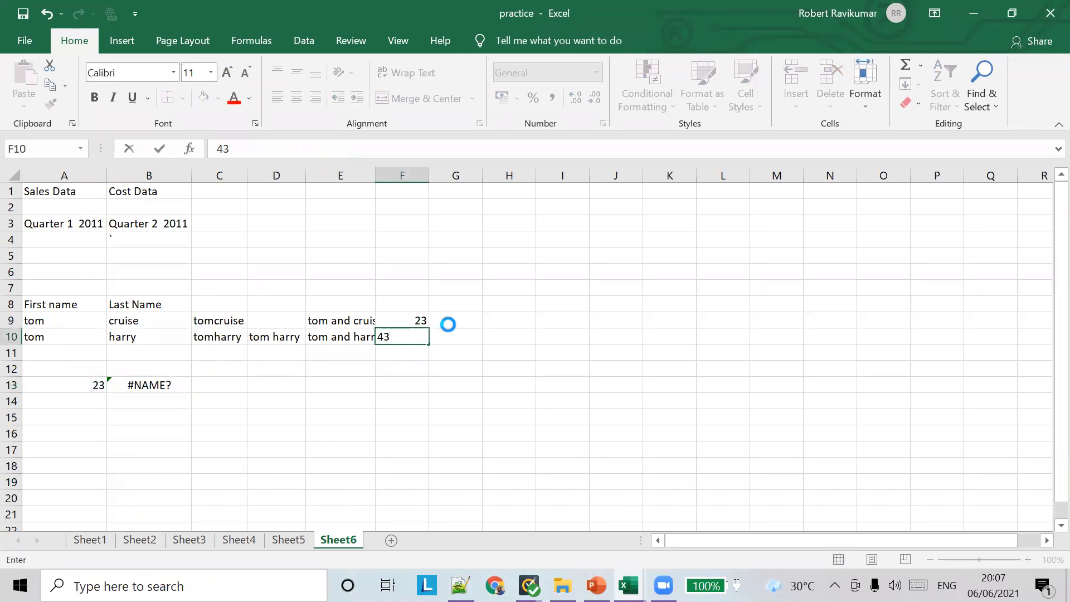
{"action": "left_click", "coordinate": [447, 324]}
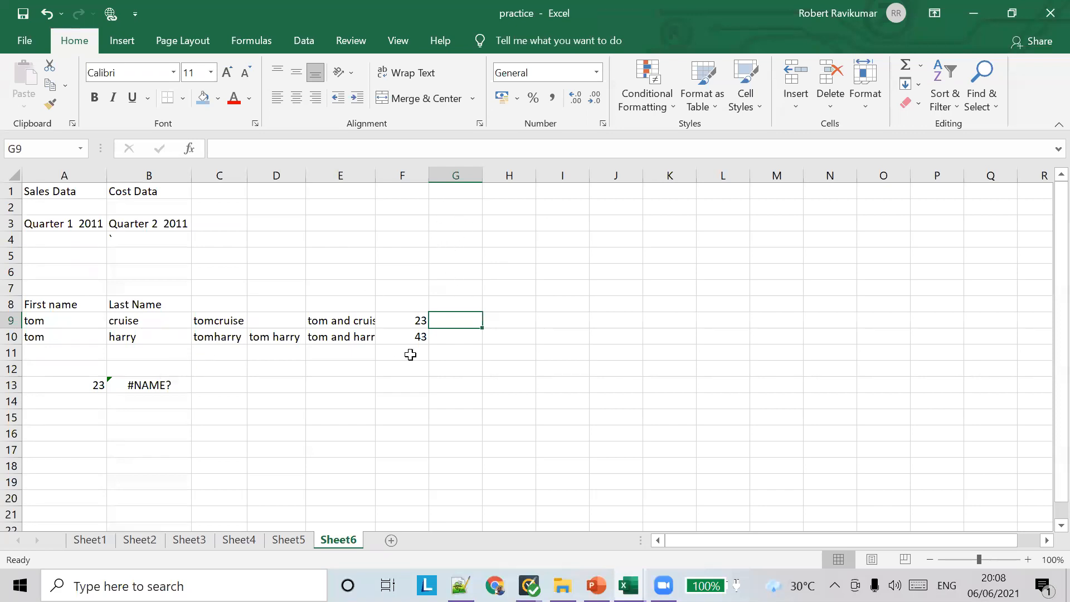
Start G9's formula as =CONCATENATE(A9," salary is ",TEXT( with the first name and label
{"action": "left_click", "coordinate": [281, 151]}
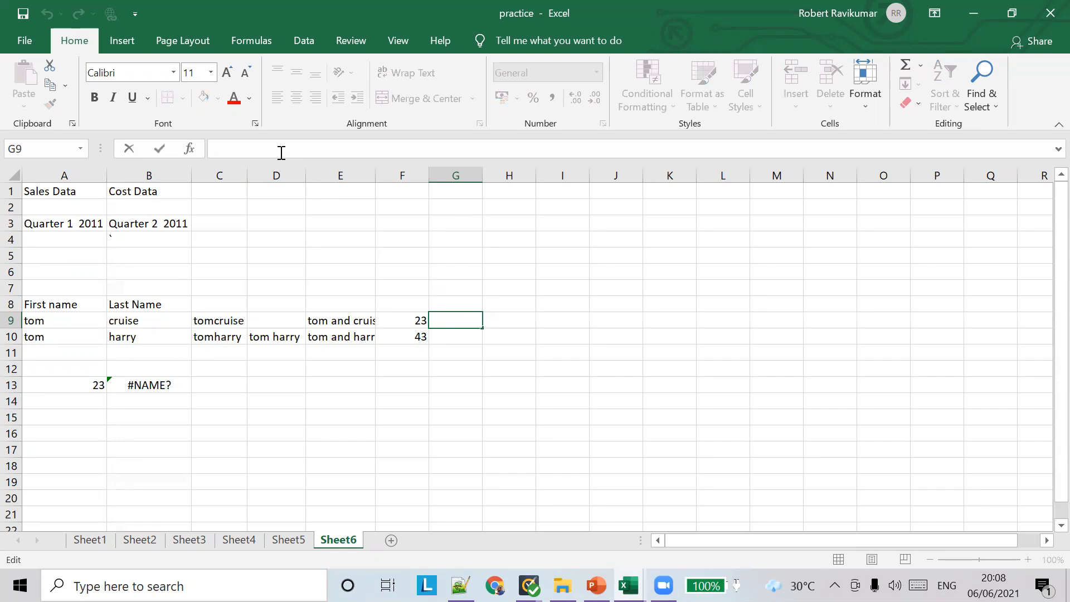
{"action": "type", "text": "=CON"}
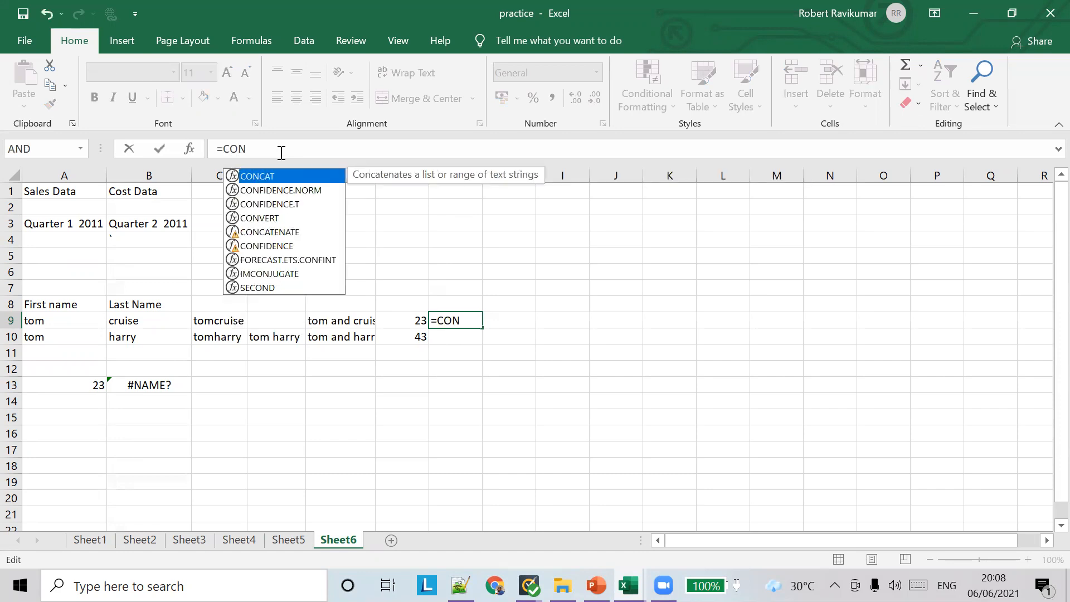
{"action": "key", "text": "BackSpace"}
{"action": "key", "text": "BackSpace"}
{"action": "key", "text": "BackSpace"}
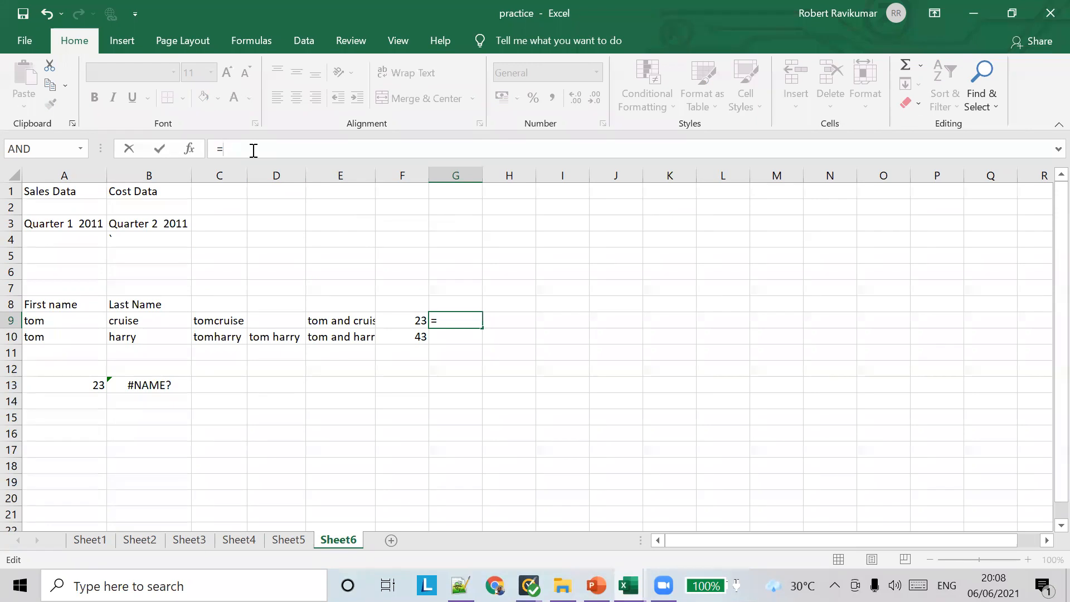
{"action": "type", "text": "CONA"}
{"action": "key", "text": "BackSpace"}
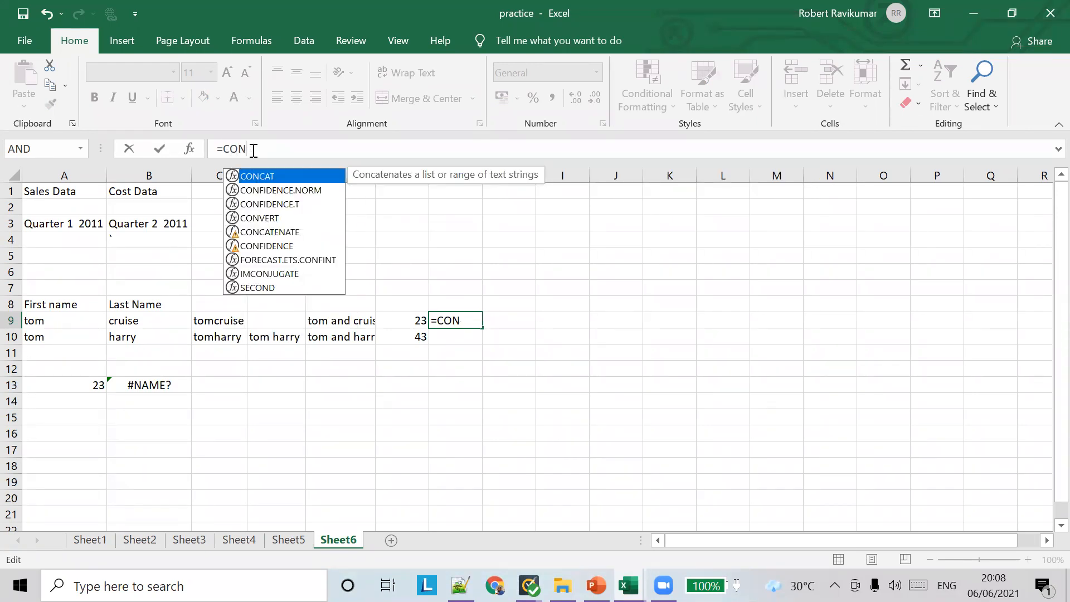
{"action": "key", "text": "Down"}
{"action": "key", "text": "Down"}
{"action": "key", "text": "Down"}
{"action": "key", "text": "Down"}
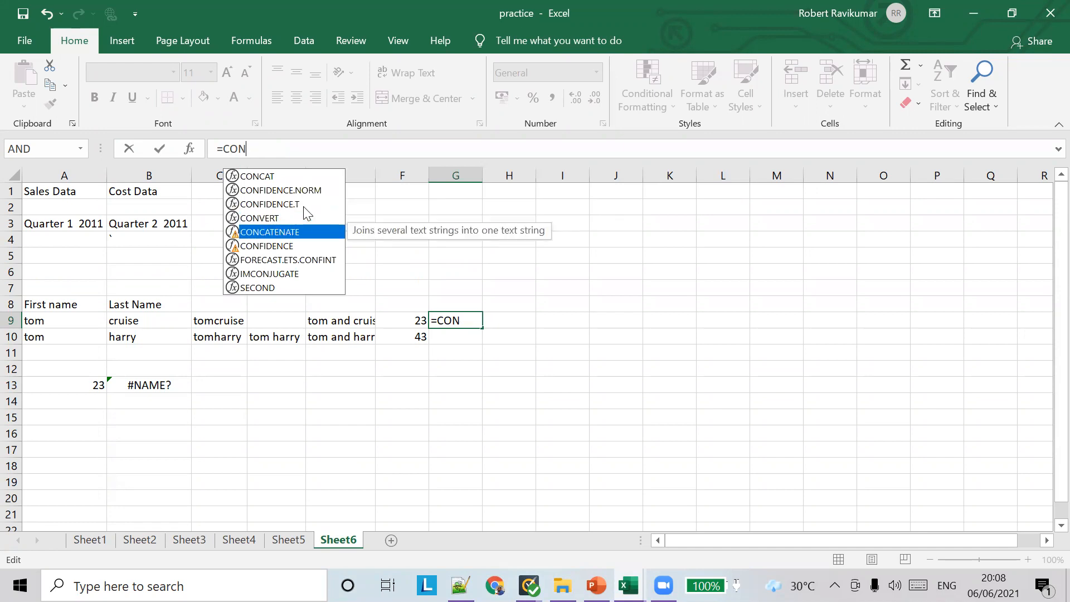
{"action": "double_click", "coordinate": [294, 232]}
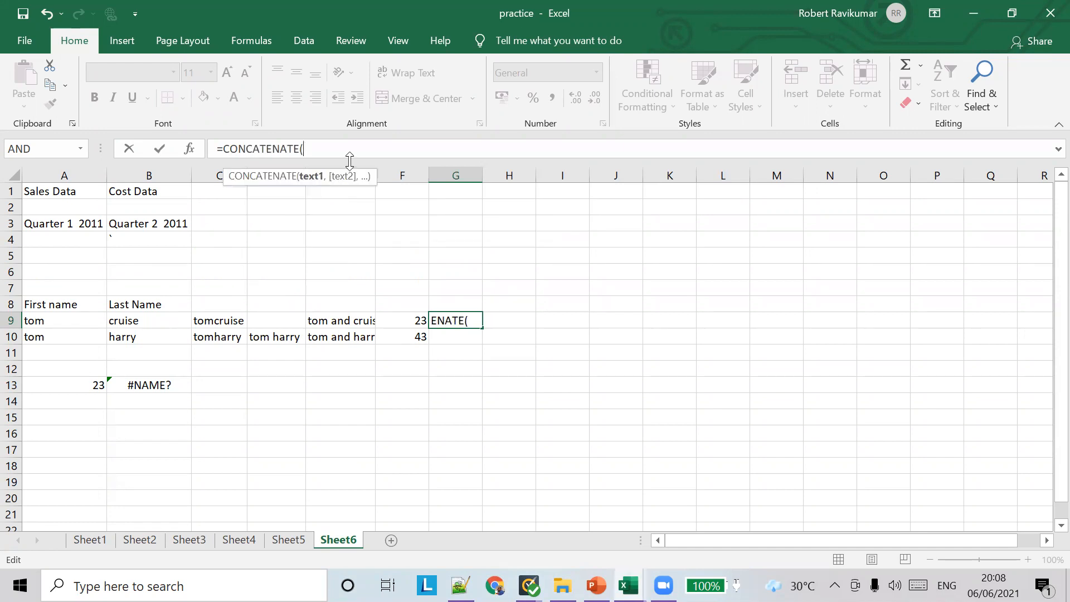
{"action": "type", "text": "A1"}
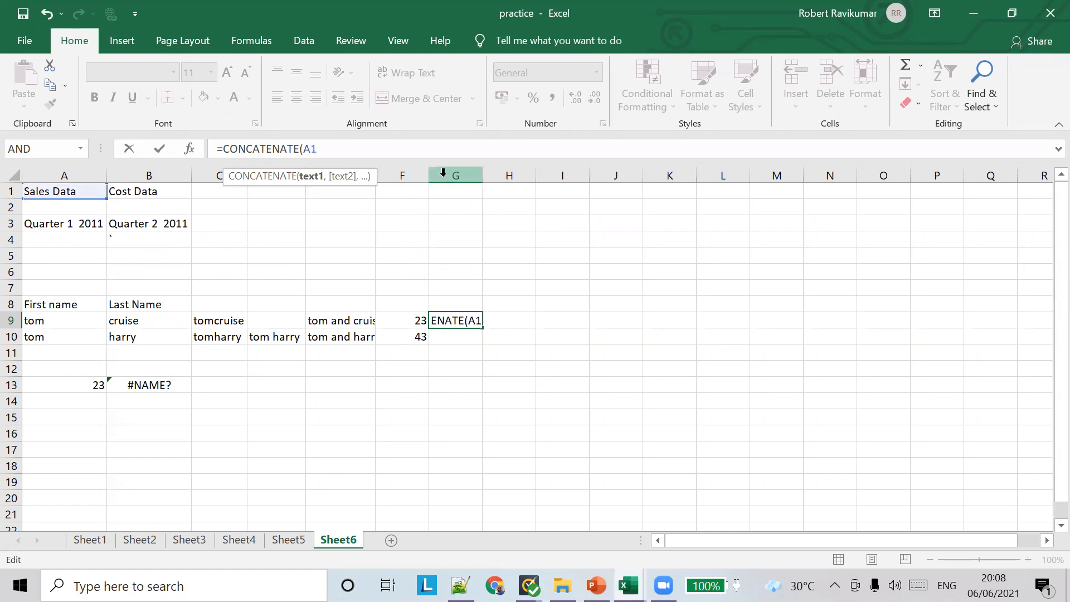
{"action": "key", "text": "BackSpace"}
{"action": "type", "text": "9,"}
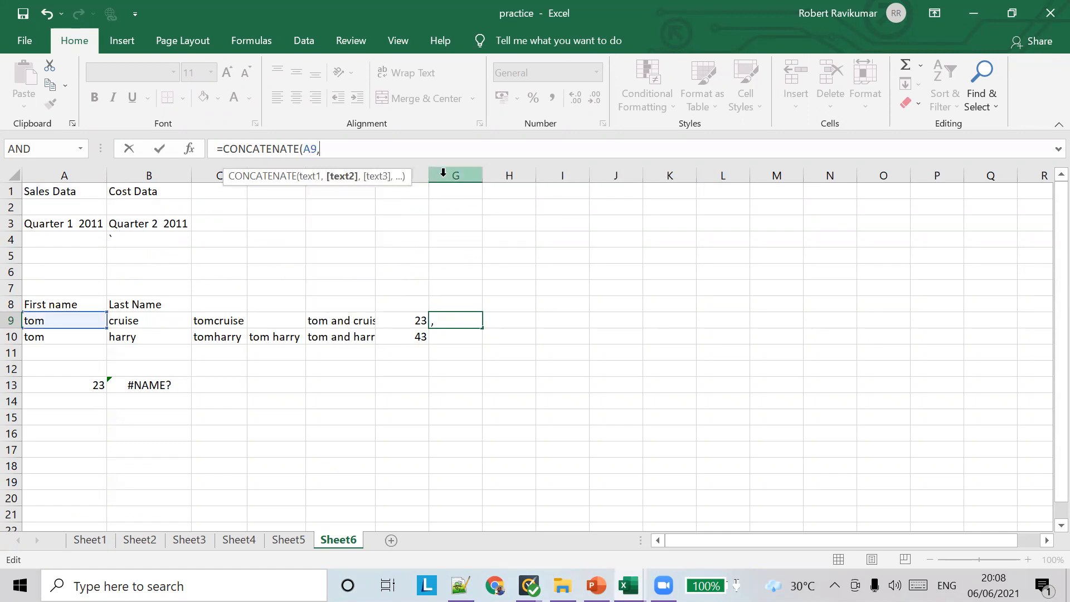
{"action": "type", "text": "\"\""}
{"action": "type", "text": " salary i"}
{"action": "type", "text": "s "}
{"action": "type", "text": ","}
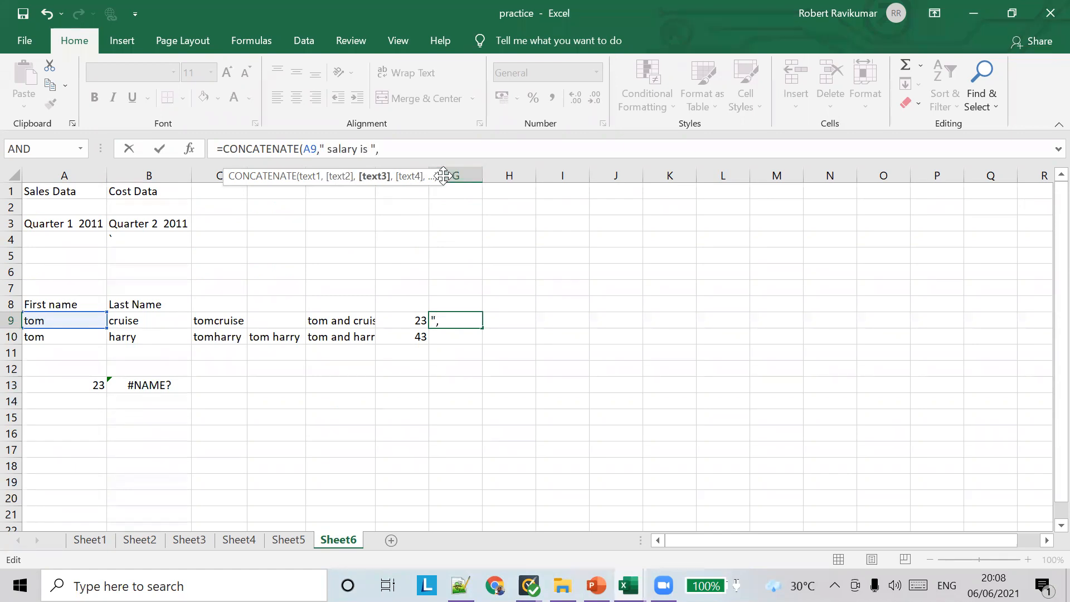
{"action": "type", "text": "TEXT"}
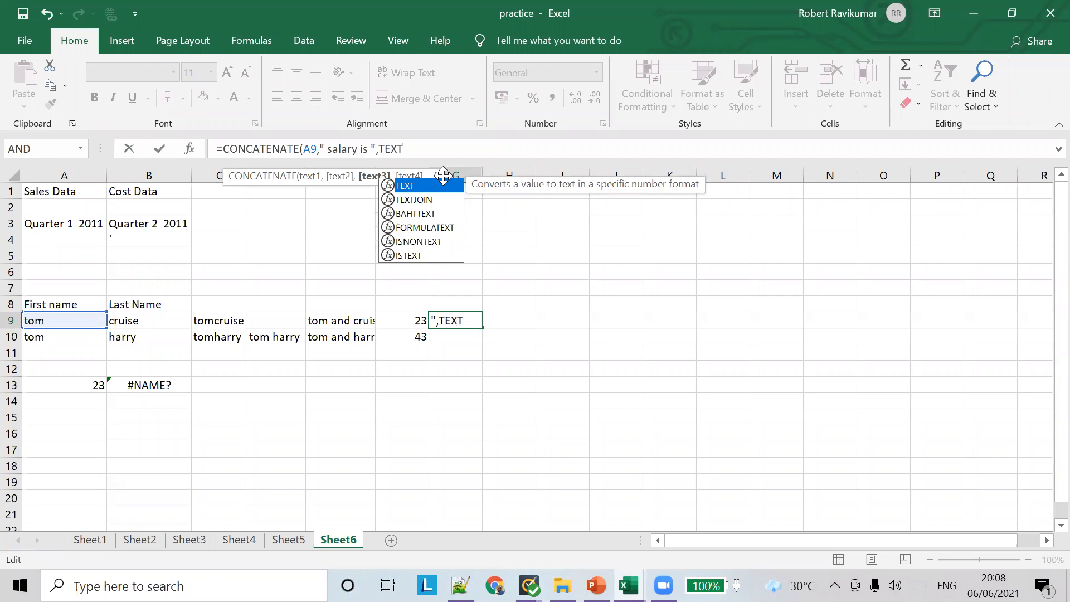
{"action": "type", "text": "()"}
Finish with TEXT(F9,"$00.00") and close CONCATENATE so G9 reads tom salary is $23.00
{"action": "key", "text": "Left"}
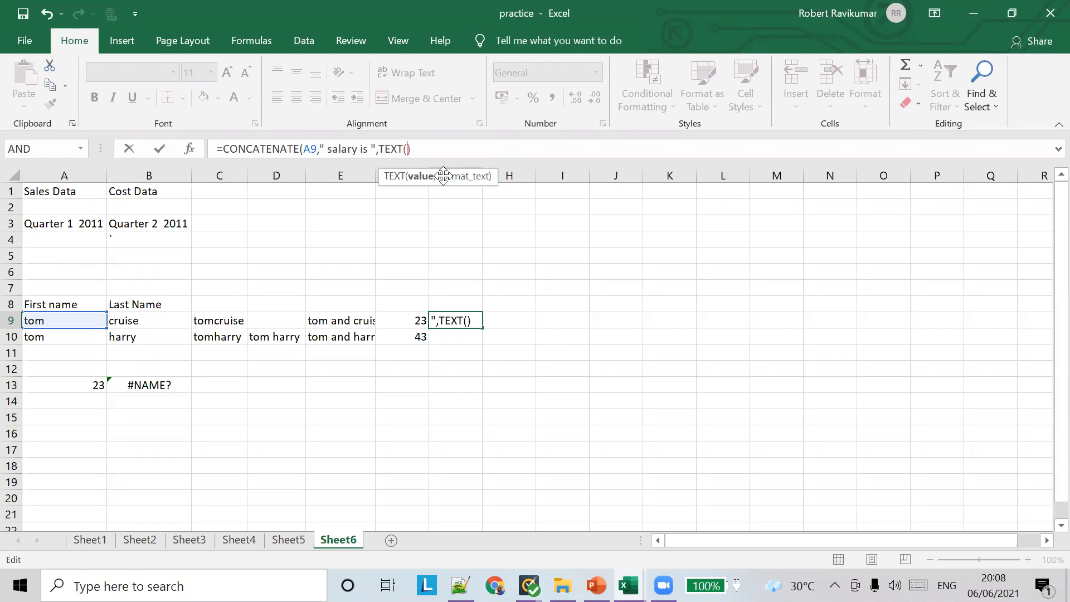
{"action": "type", "text": "F"}
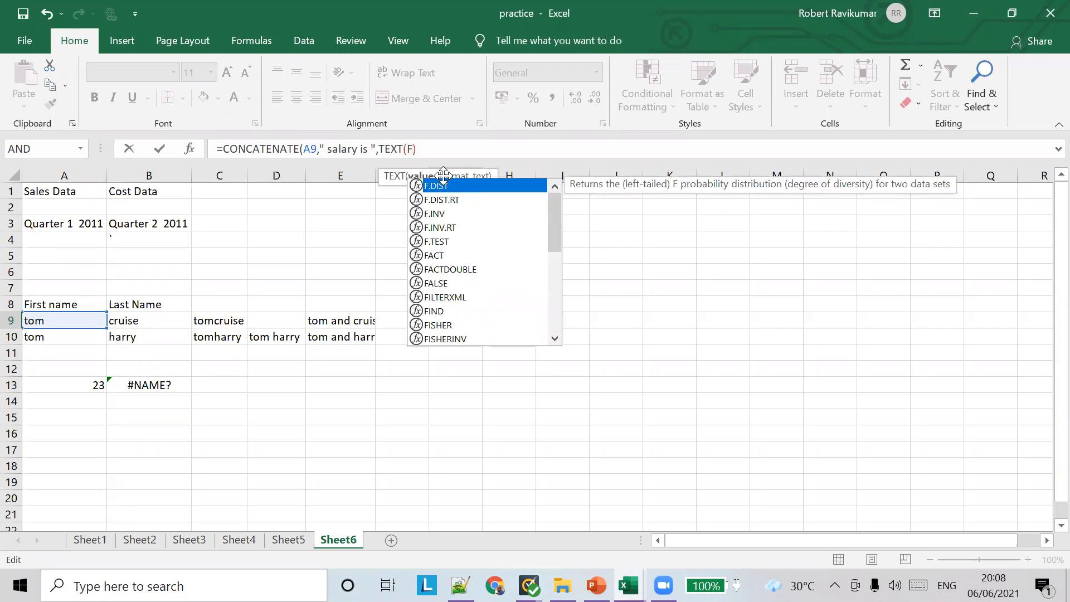
{"action": "type", "text": "9"}
{"action": "type", "text": ".\"\""}
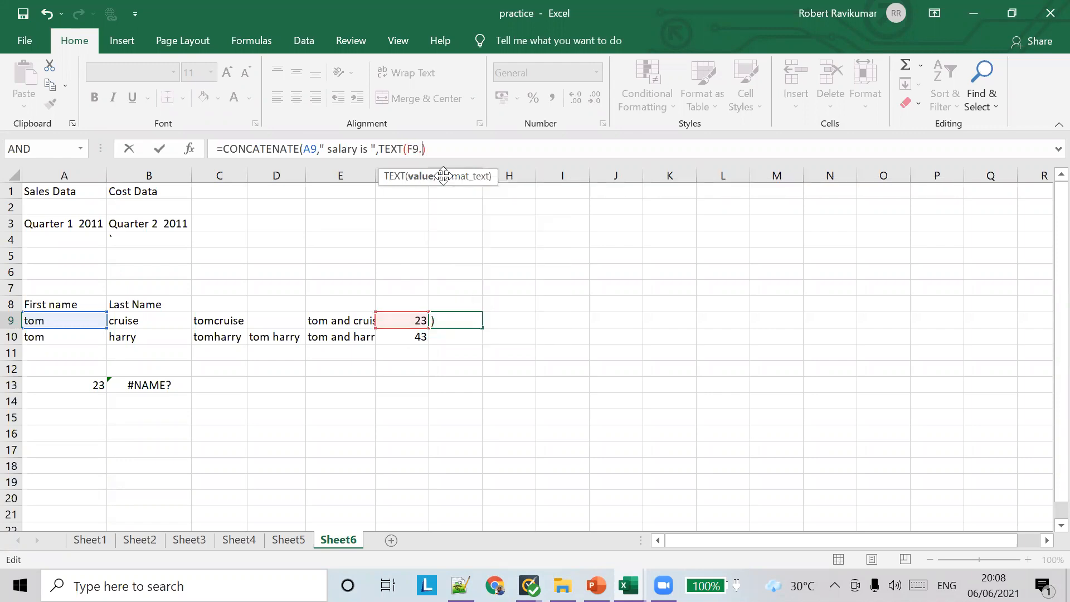
{"action": "key", "text": "BackSpace"}
{"action": "type", "text": ",$"}
{"action": "key", "text": "BackSpace"}
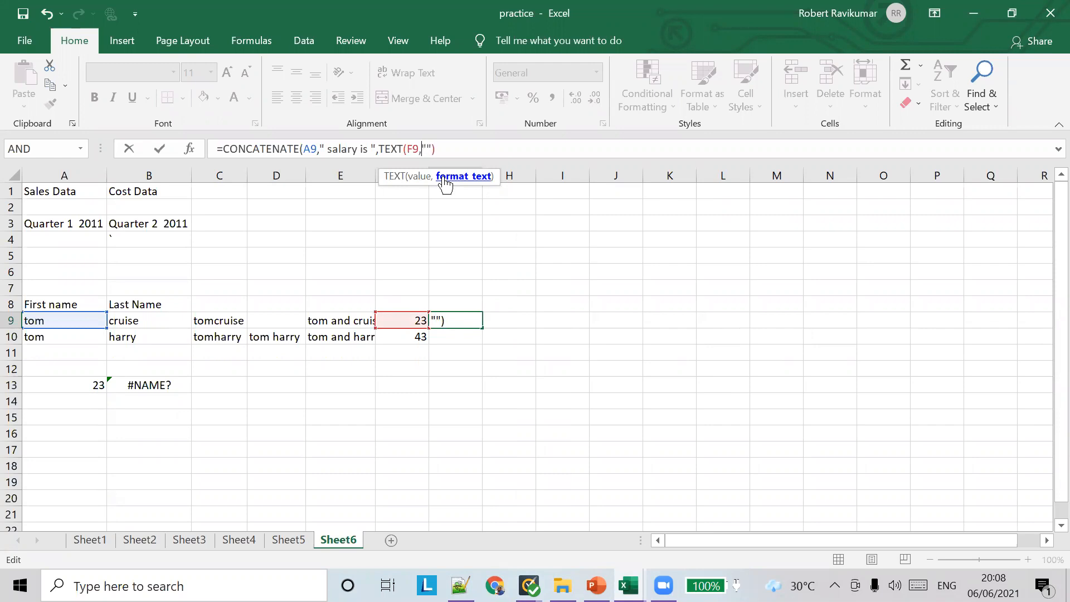
{"action": "type", "text": "$00.00"}
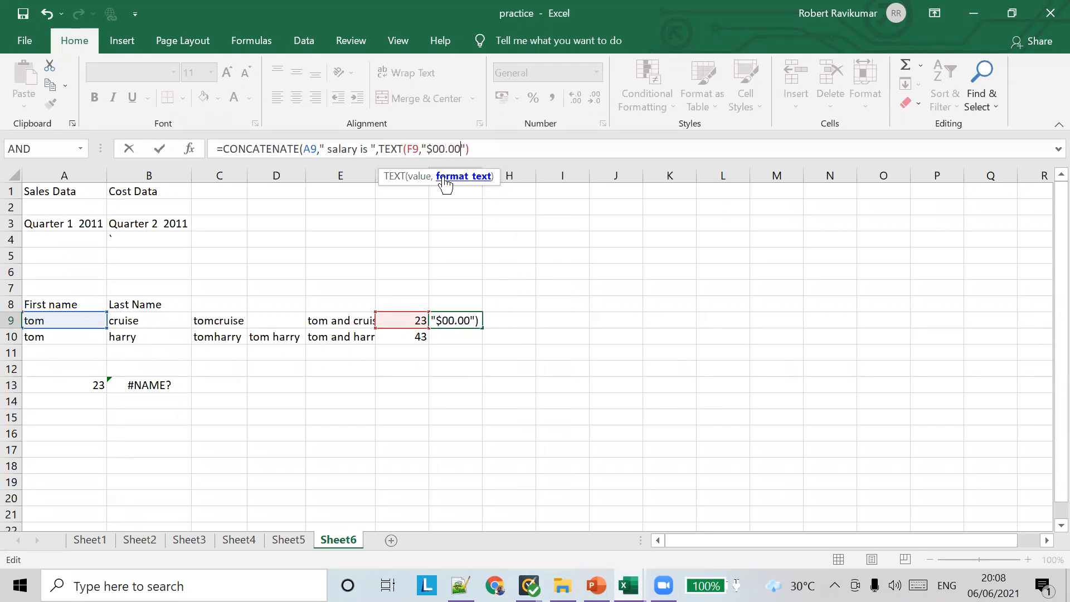
{"action": "key", "text": "Right"}
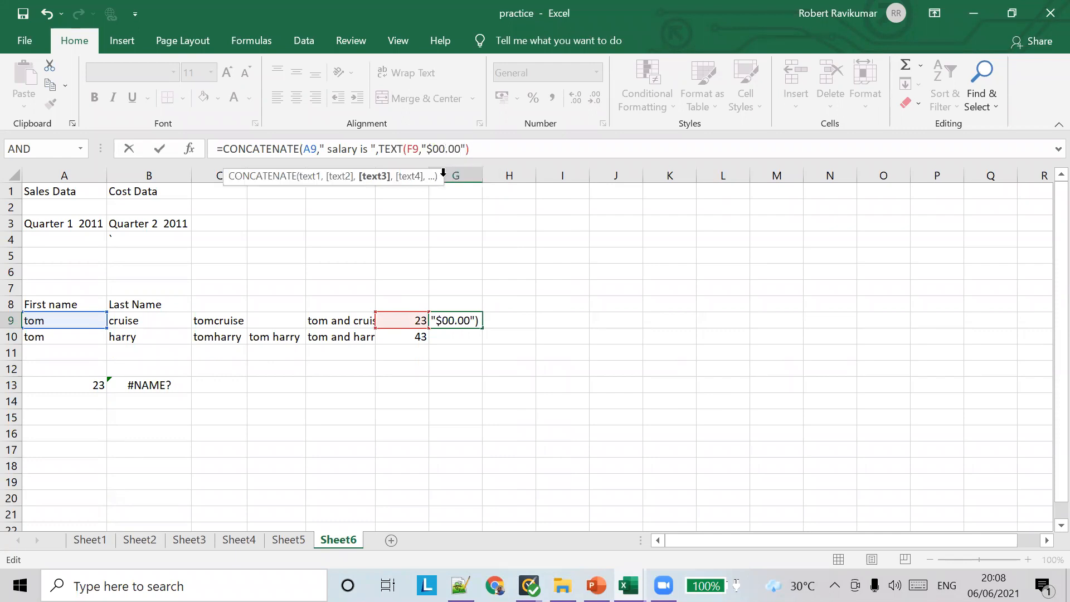
{"action": "type", "text": ")"}
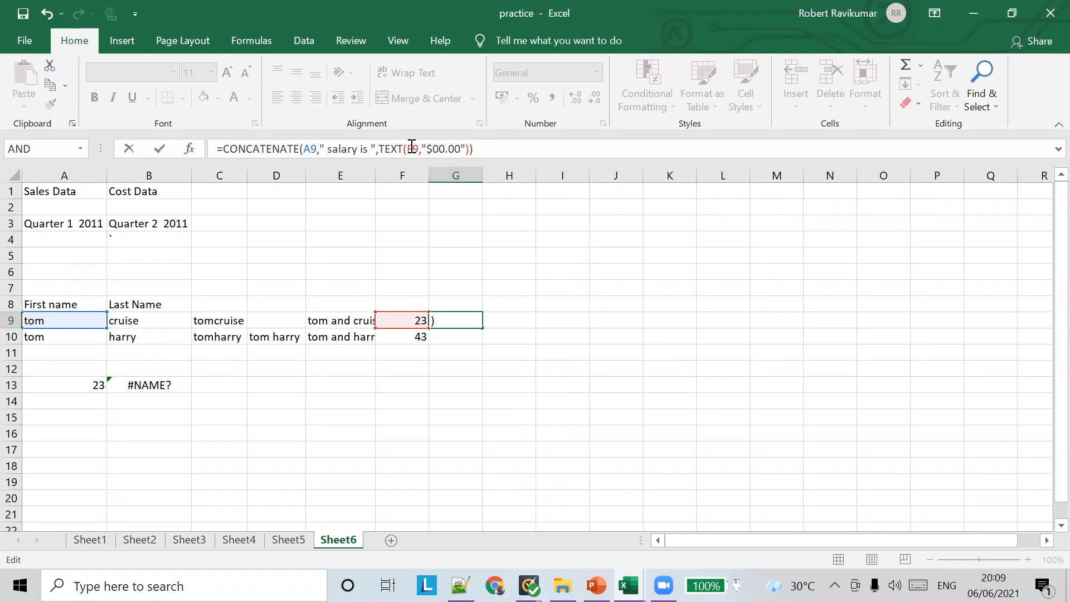
{"action": "left_click", "coordinate": [520, 321]}
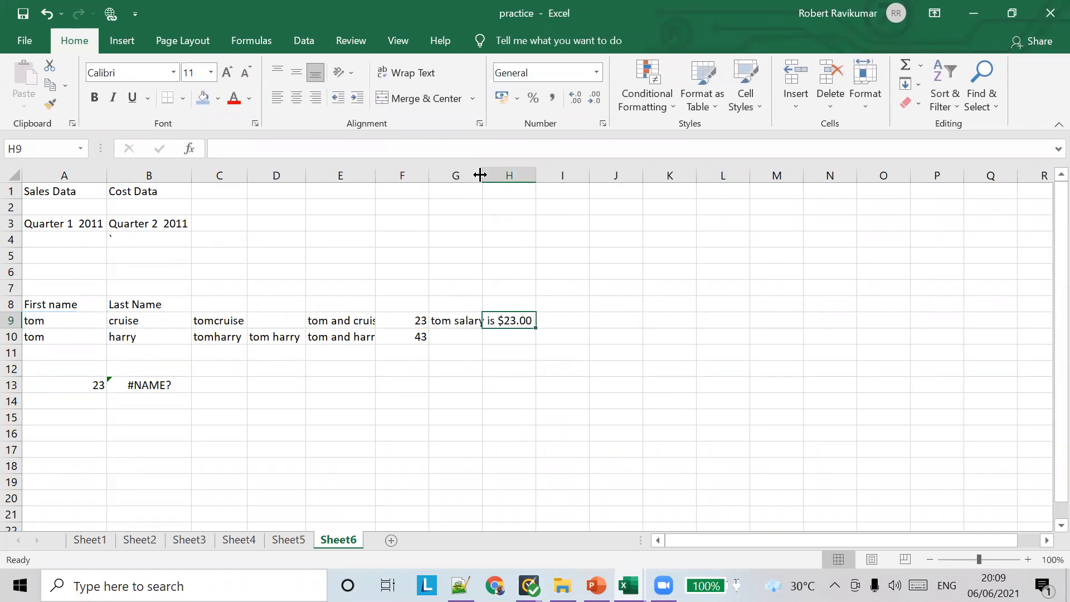
Autofit column G and fill G9's formula down so G10 reads tom salary is $43.00
{"action": "double_click", "coordinate": [479, 170]}
{"action": "left_click", "coordinate": [496, 320]}
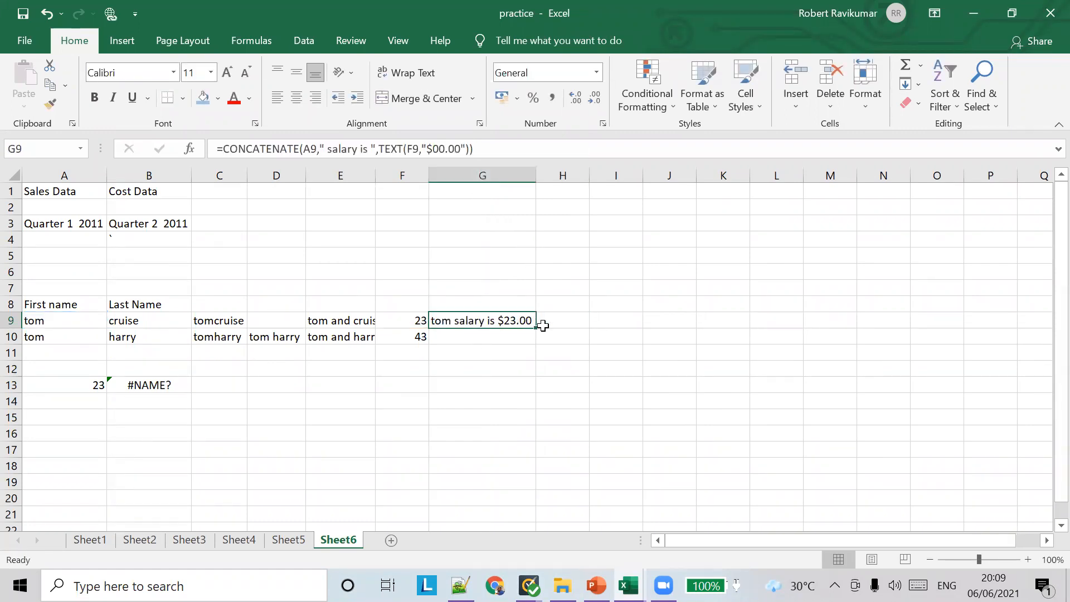
{"action": "left_click_drag", "start_coordinate": [538, 329], "coordinate": [526, 344]}
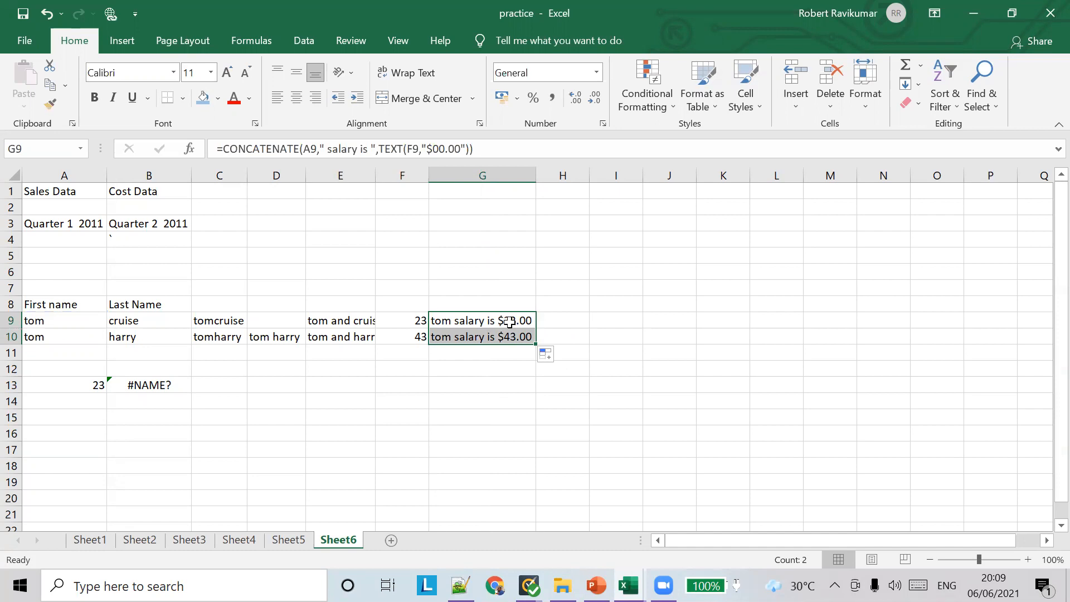
{"action": "left_click", "coordinate": [488, 321]}
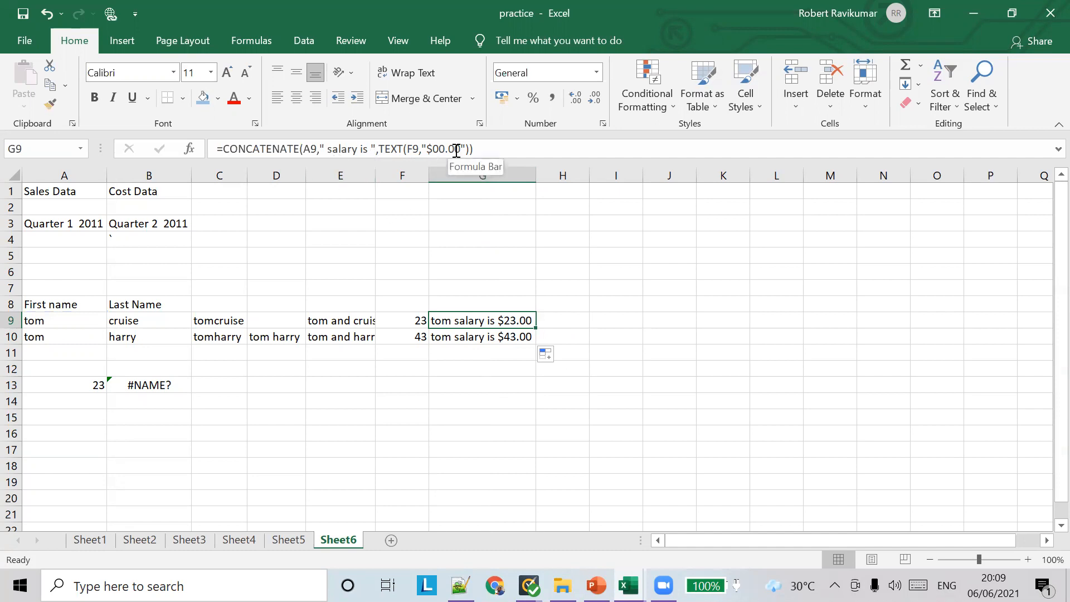
Try an SGD 00.00 format in G9's TEXT call, which errors, then revert to plain 00.00
{"action": "left_click", "coordinate": [430, 148]}
{"action": "key", "text": "BackSpace"}
{"action": "type", "text": "SGD"}
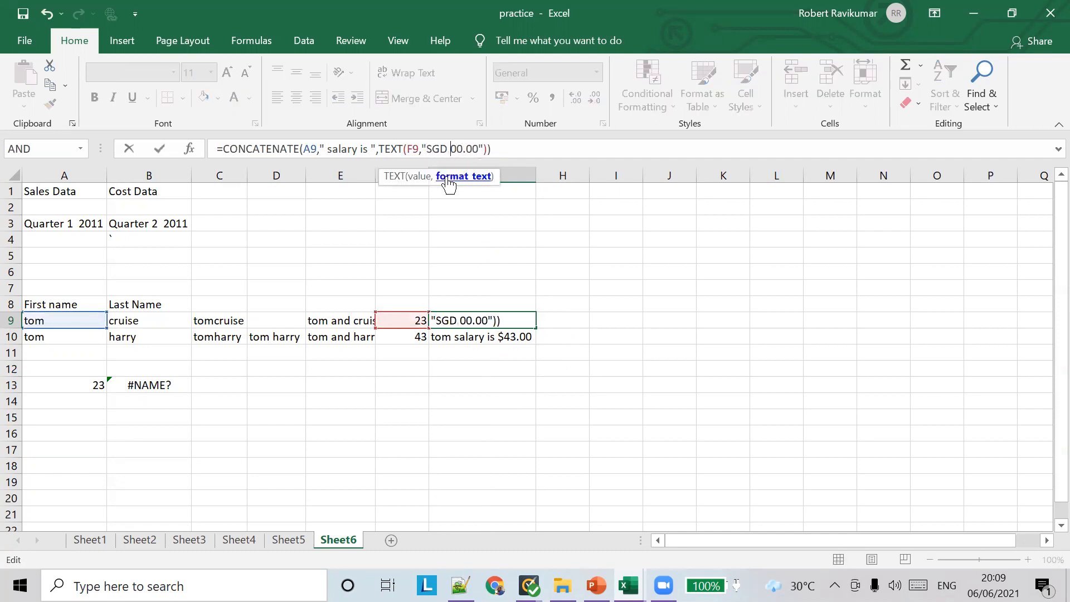
{"action": "key", "text": "Tab"}
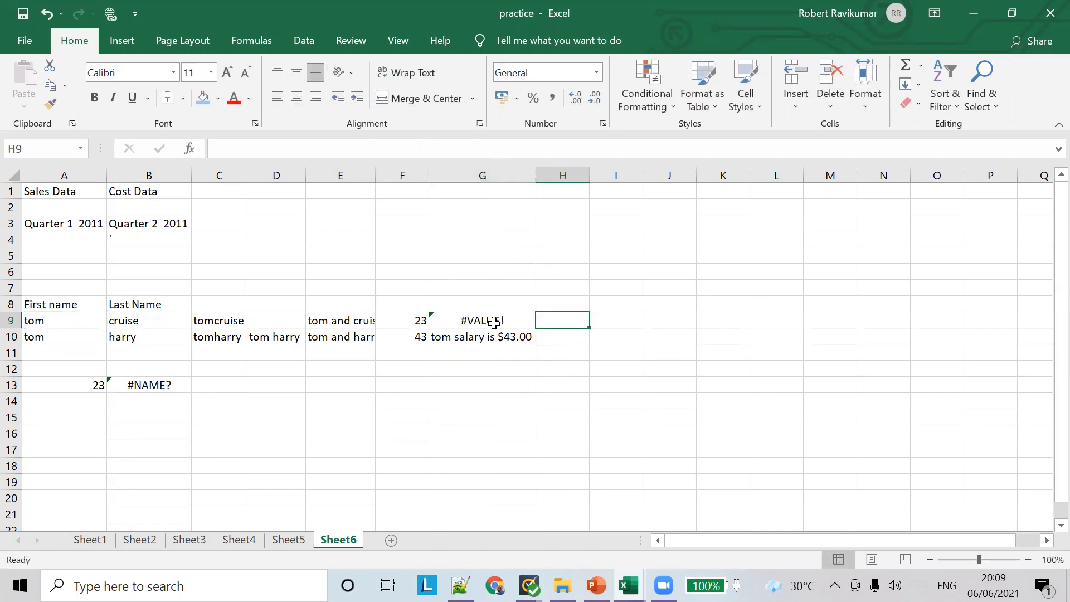
{"action": "left_click", "coordinate": [490, 322]}
{"action": "left_click", "coordinate": [449, 148]}
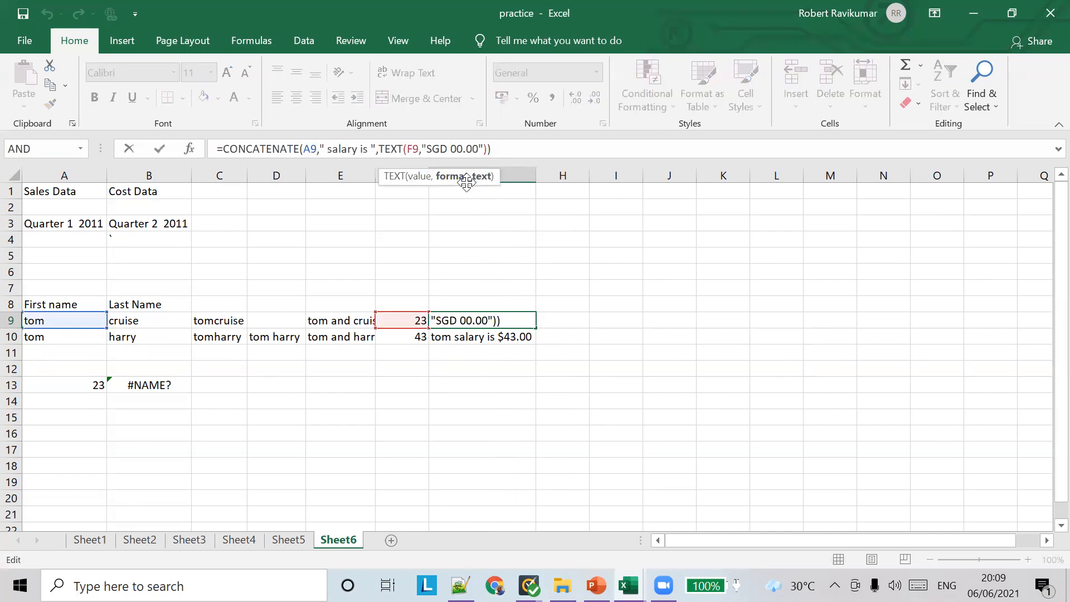
{"action": "key", "text": "BackSpace"}
{"action": "key", "text": "BackSpace"}
{"action": "key", "text": "BackSpace"}
{"action": "key", "text": "BackSpace"}
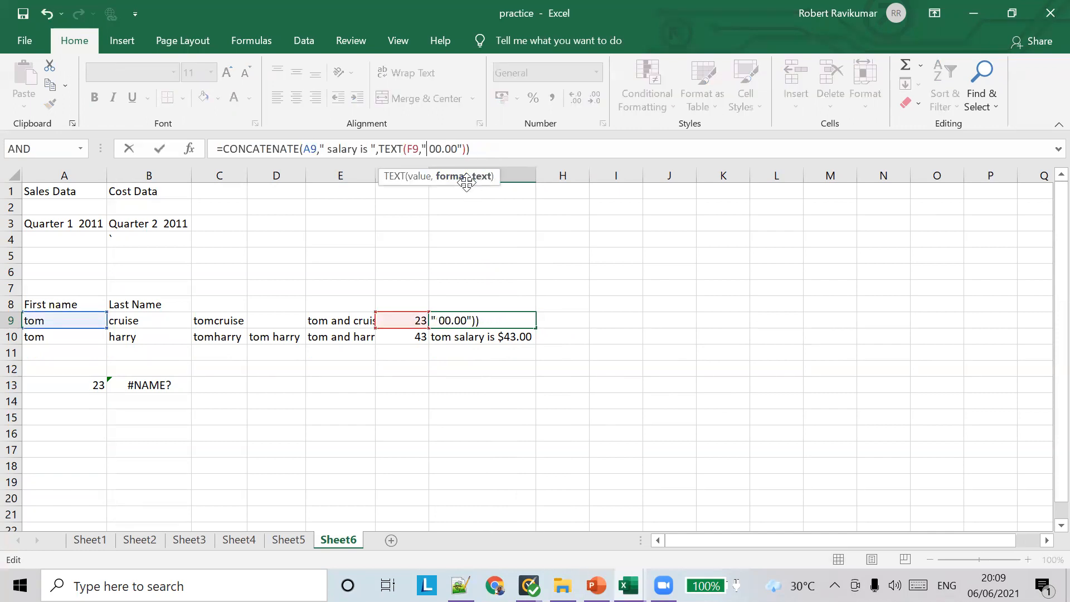
{"action": "key", "text": "ctrl+Return"}
{"action": "key", "text": "Tab"}
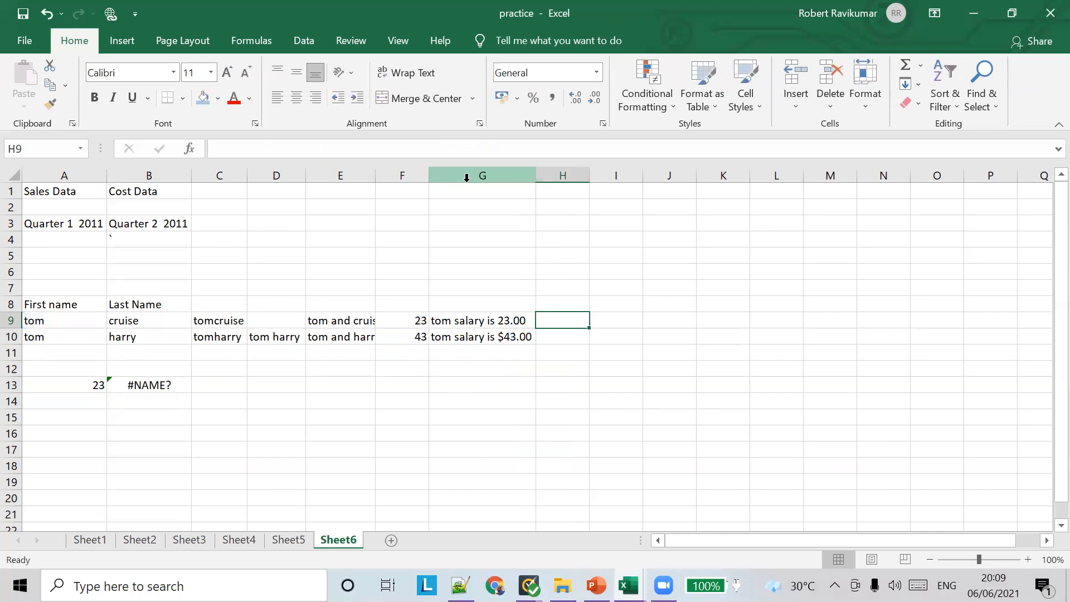
Retry a $GD format, undo the #VALUE! result, and keep G9 at plain 00.00
{"action": "left_click", "coordinate": [514, 320]}
{"action": "left_click", "coordinate": [431, 148]}
{"action": "type", "text": "$GD"}
{"action": "key", "text": "Tab"}
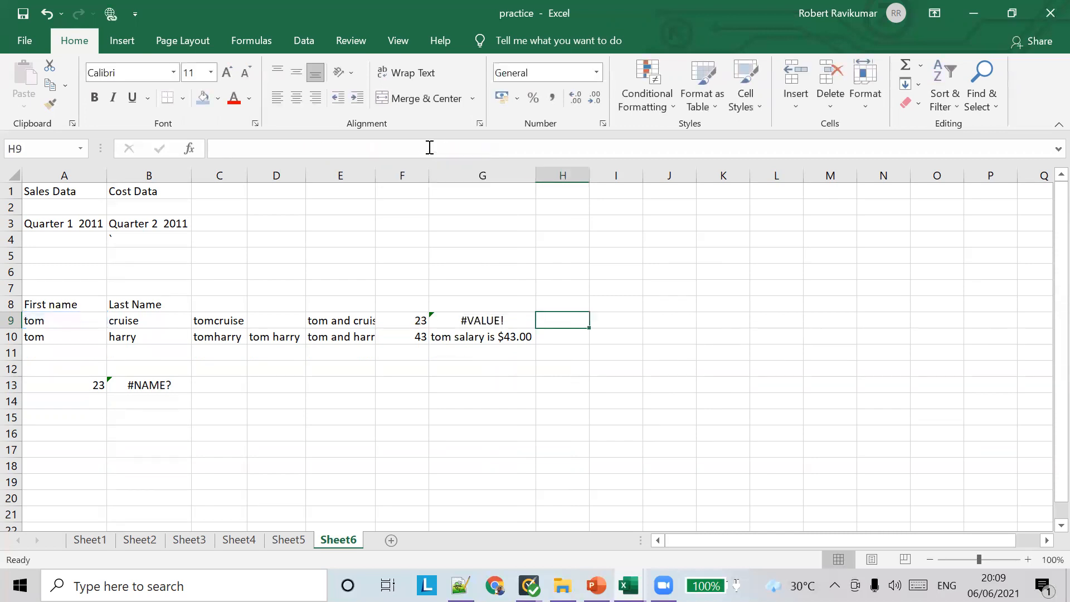
{"action": "key", "text": "ctrl+z"}
{"action": "left_click", "coordinate": [429, 147]}
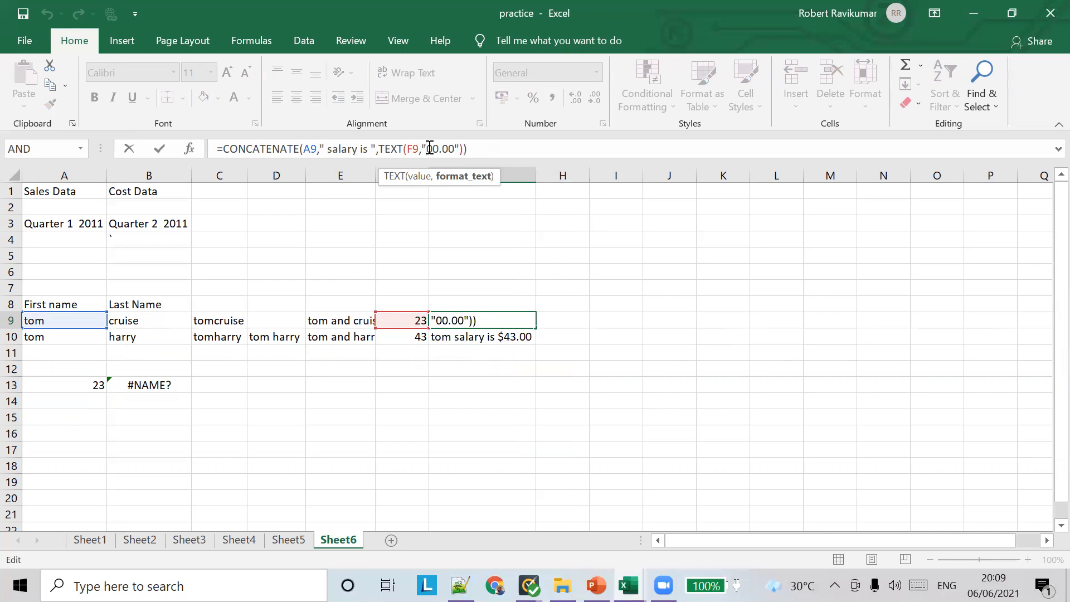
{"action": "type", "text": "$"}
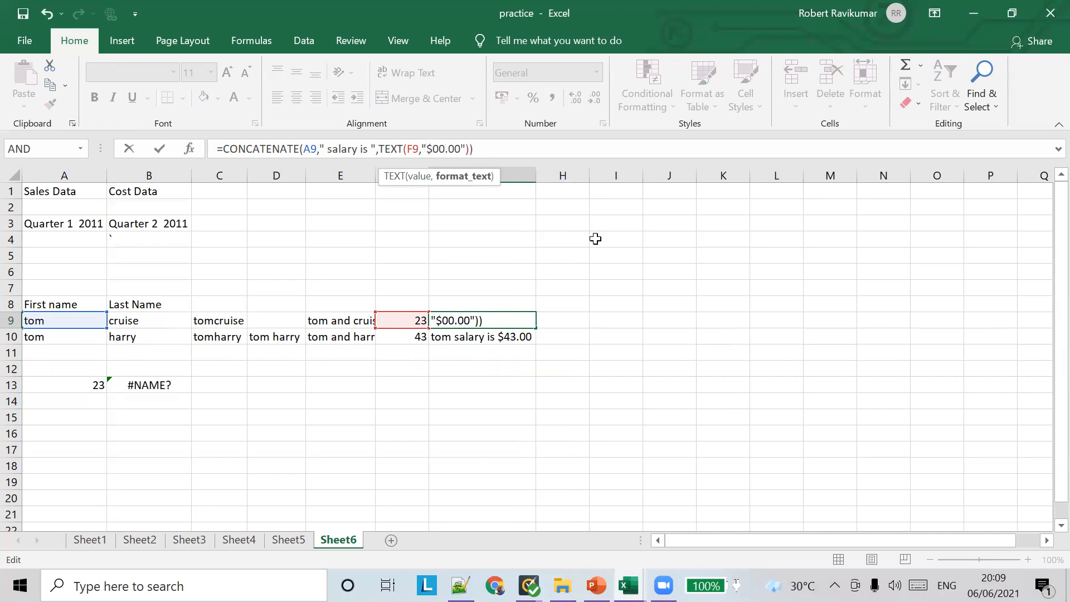
{"action": "key", "text": "Escape"}
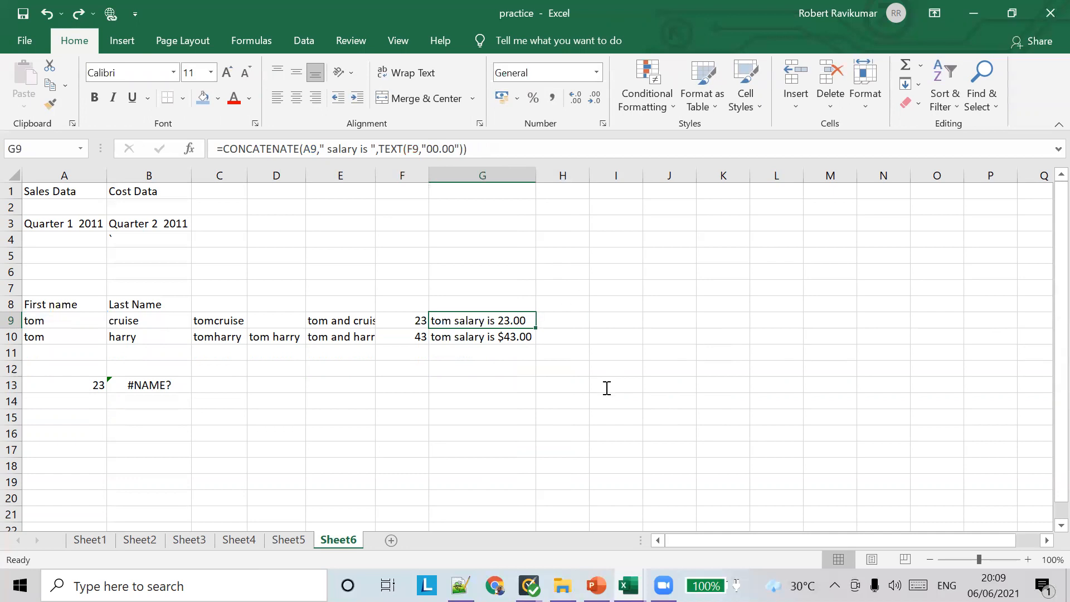
{"action": "key", "text": "alt+Tab"}
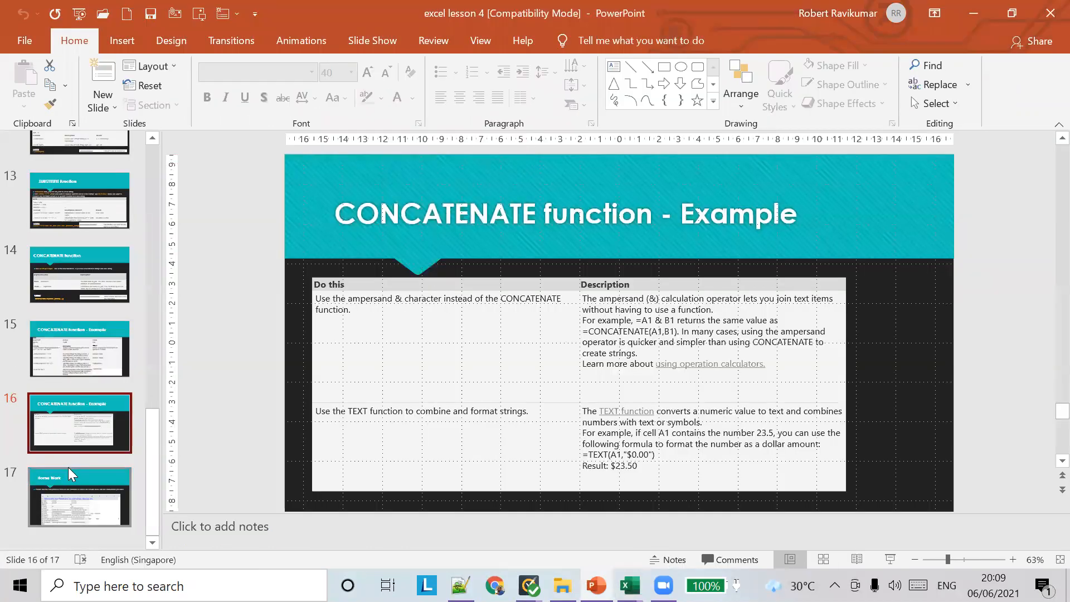
Present slide 17, Home Work, as a full-screen slide show
{"action": "left_click", "coordinate": [81, 508]}
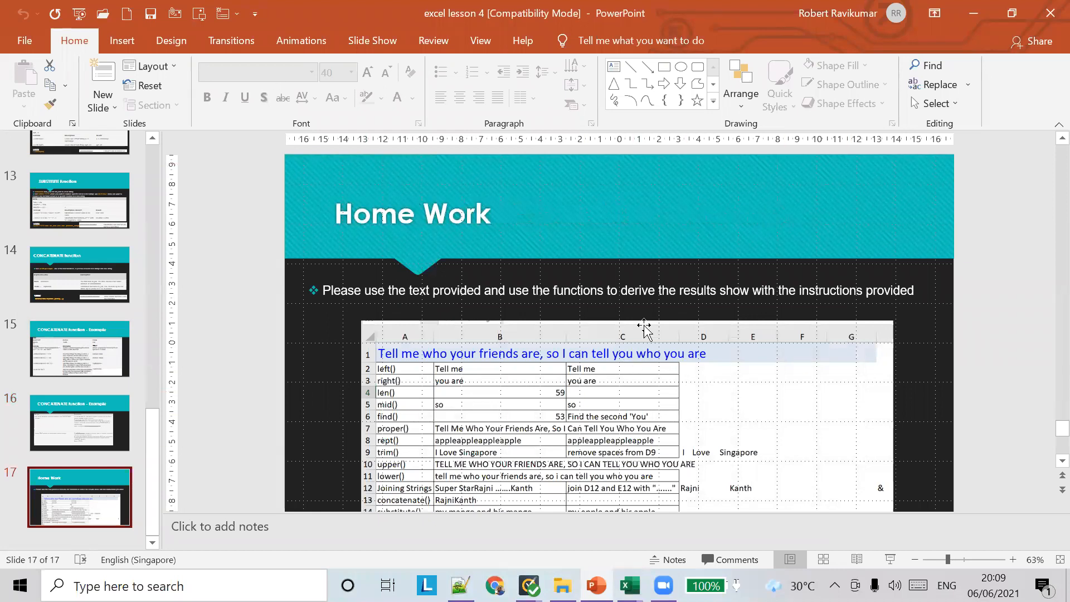
{"action": "left_click", "coordinate": [890, 559]}
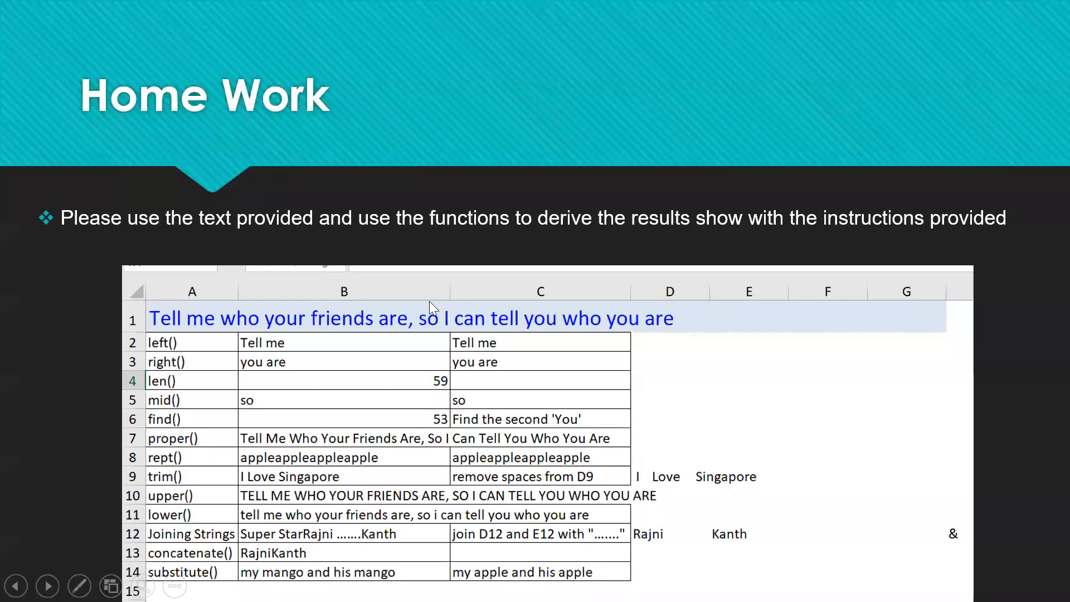